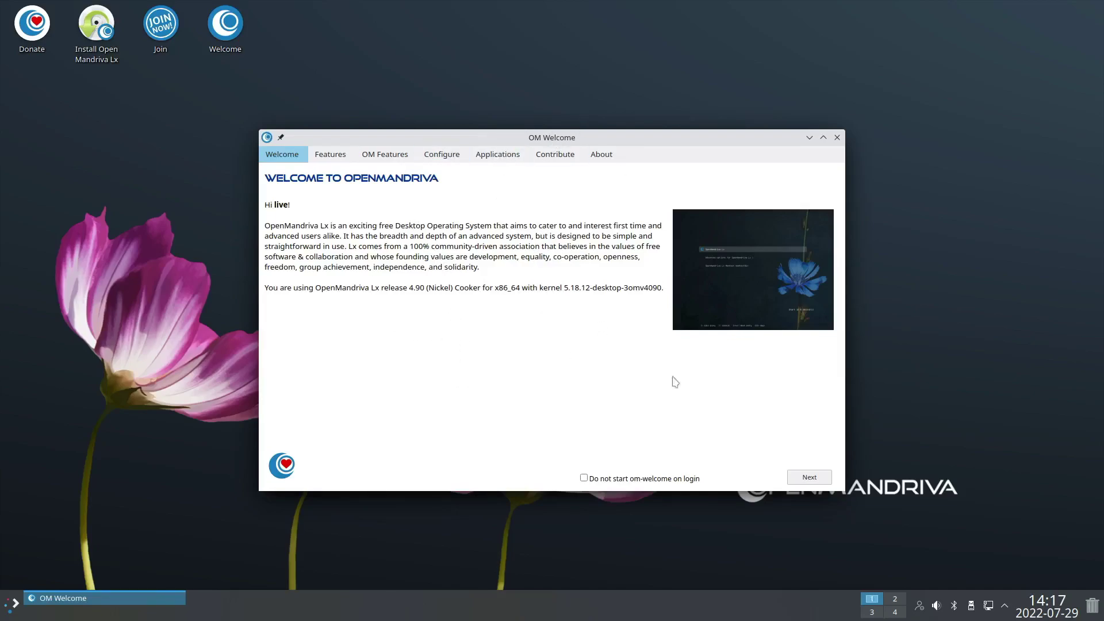
Close OM Welcome and launch the Install OpenMandriva Lx icon on the desktop.
left_click(837, 137)
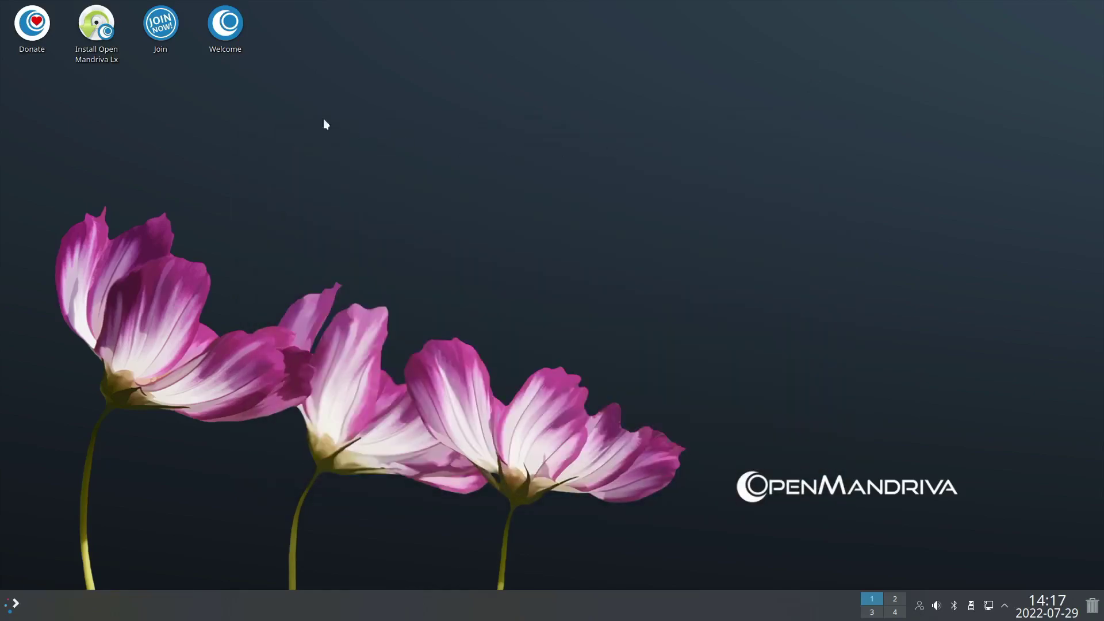
left_click(109, 40)
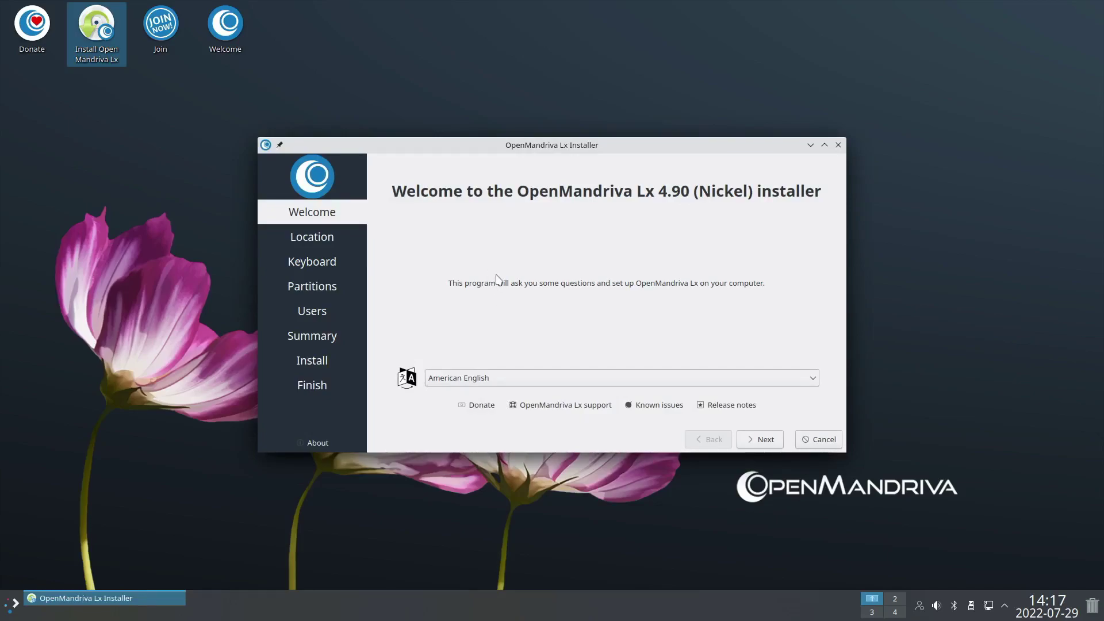
Set the timezone to America/Los Angeles and accept the default English (US) keyboard.
left_click(769, 441)
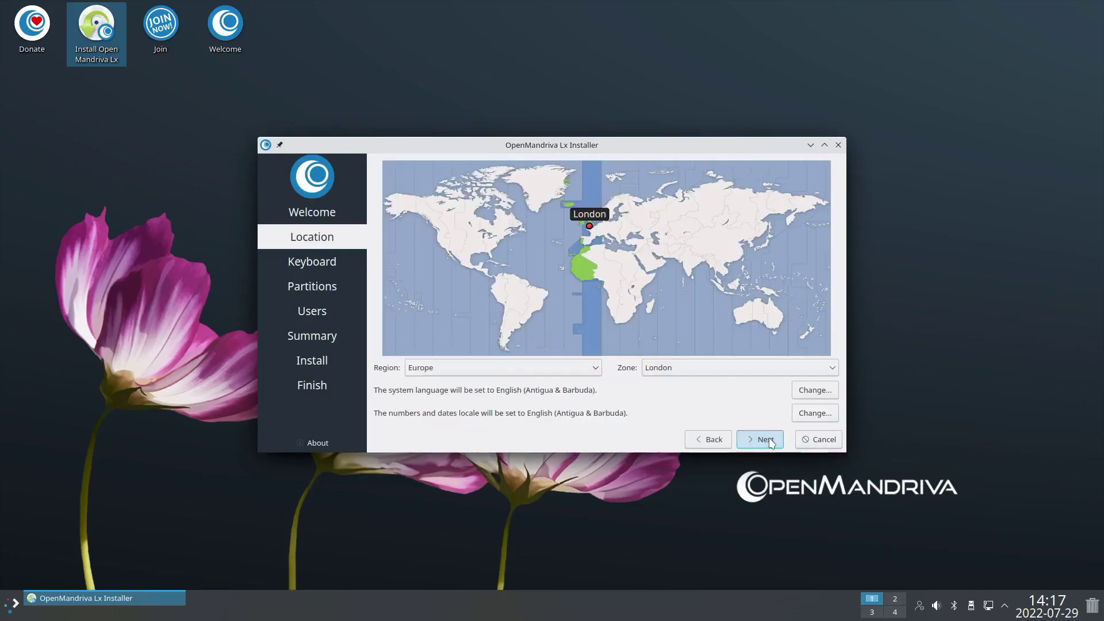
left_click(440, 246)
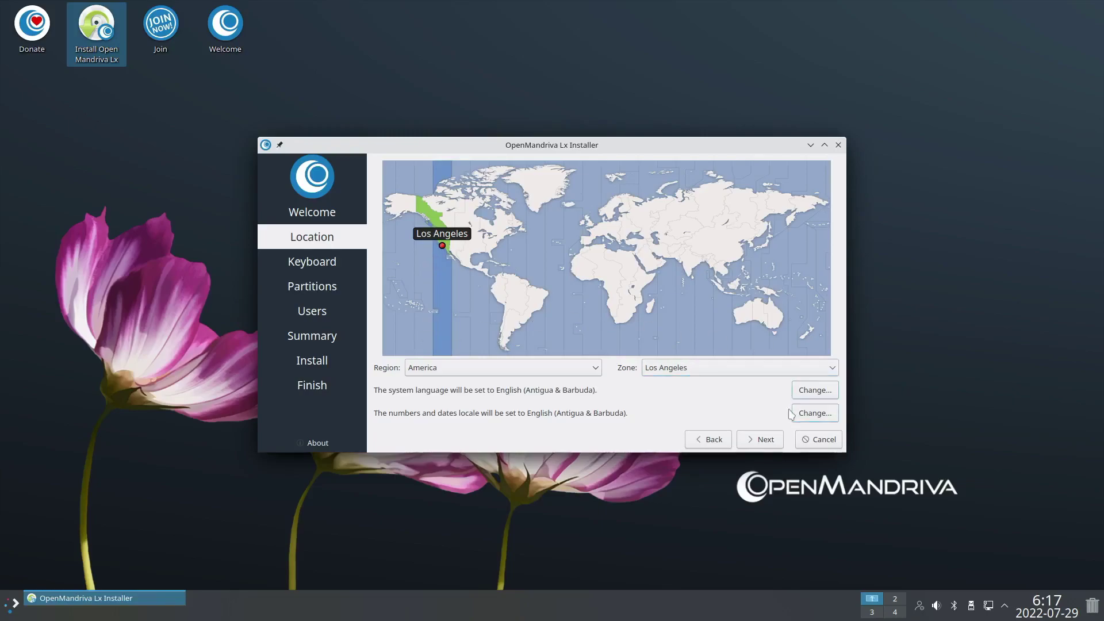
left_click(762, 439)
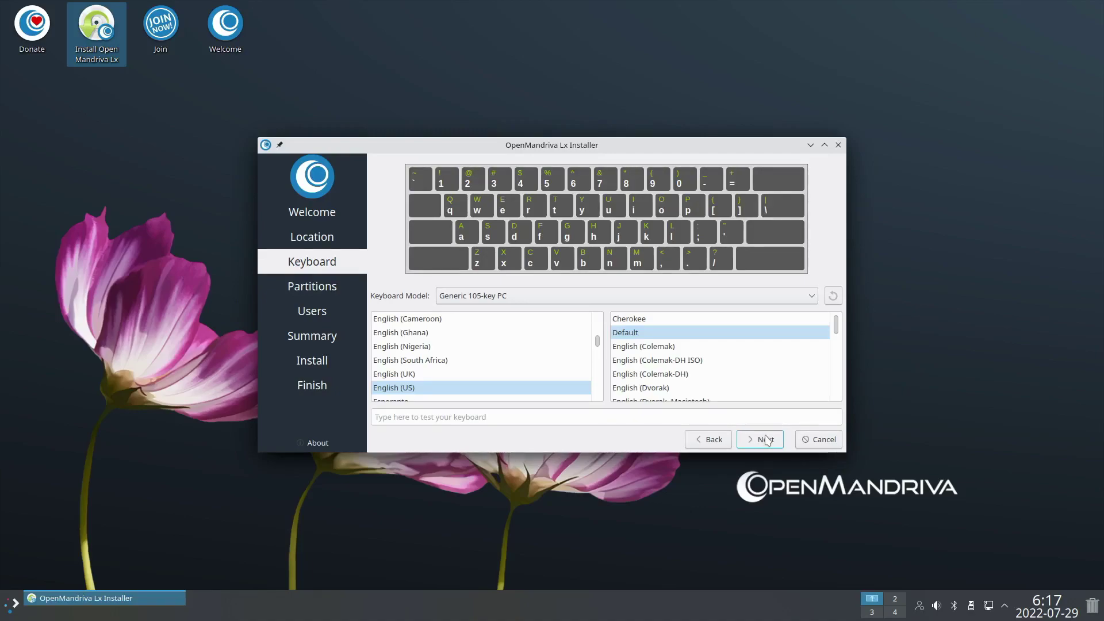
left_click(765, 439)
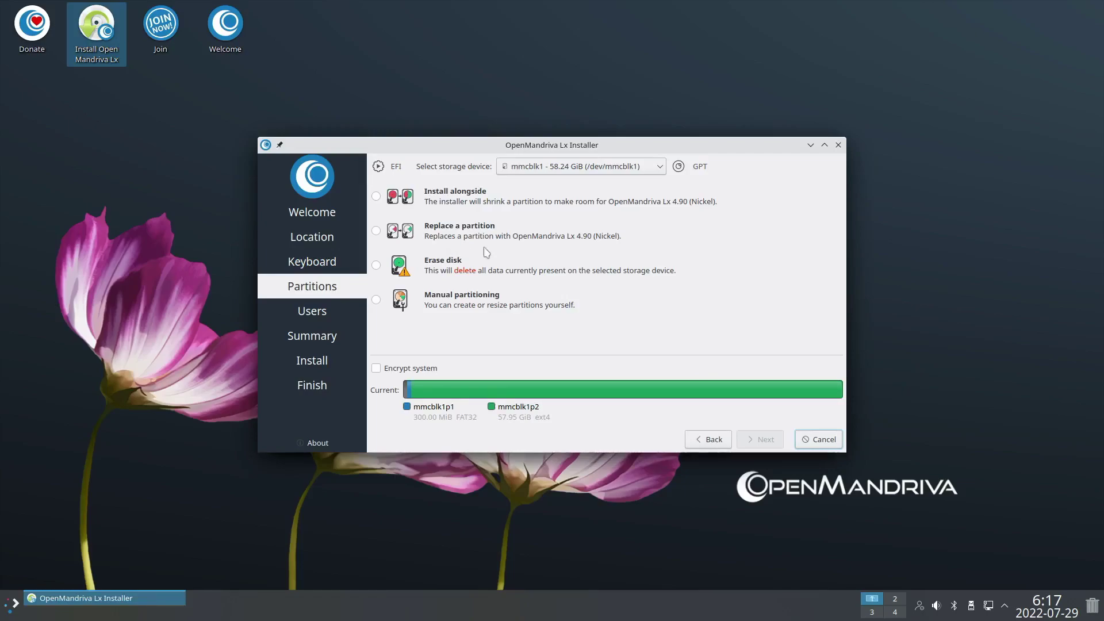
Choose Erase disk on mmcblk1, keeping No Swap and ext4, and continue to Users.
left_click(631, 166)
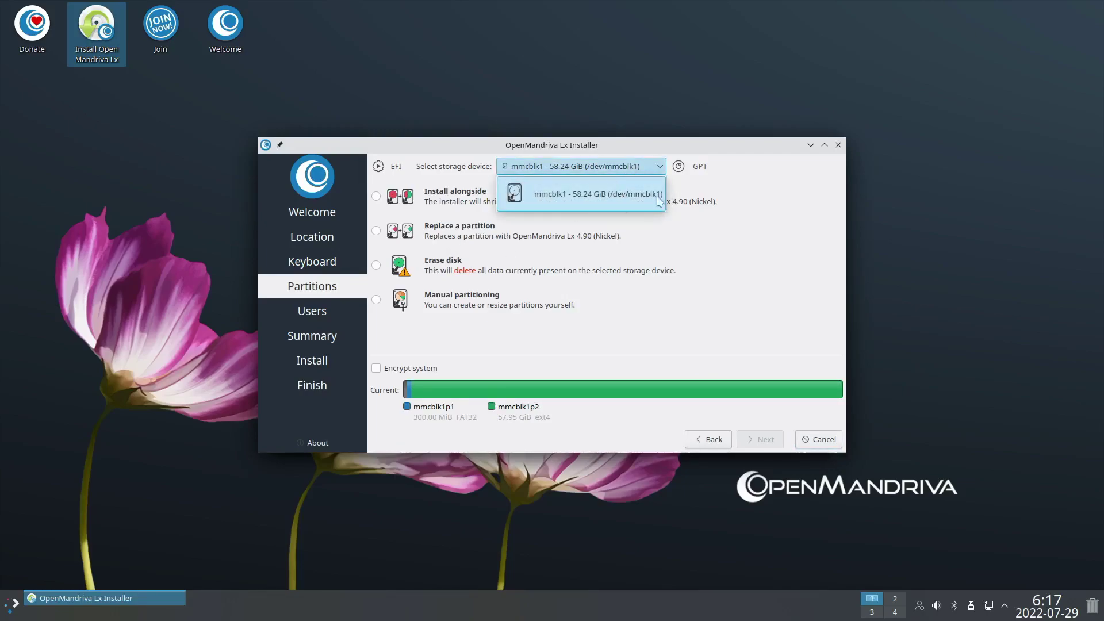
left_click(786, 192)
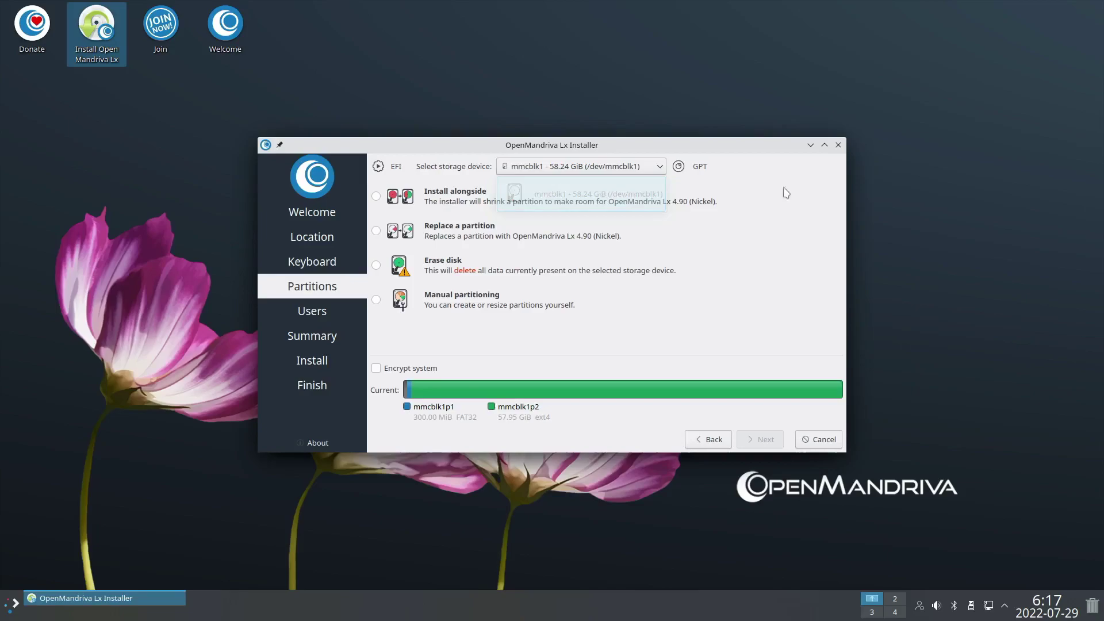
left_click(448, 262)
left_click(554, 300)
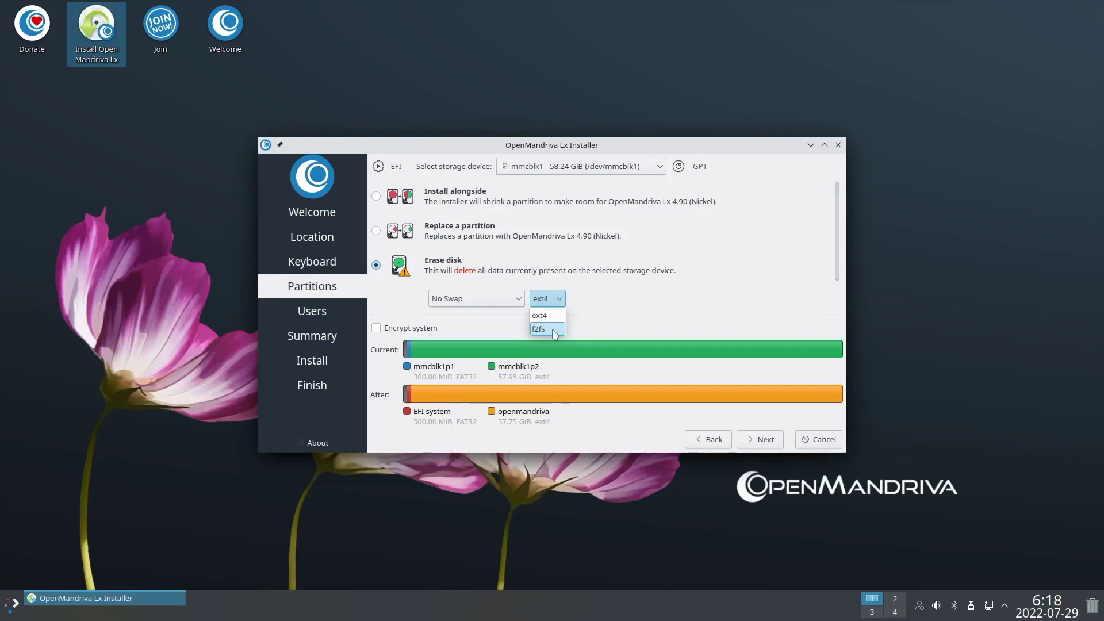
key("Escape")
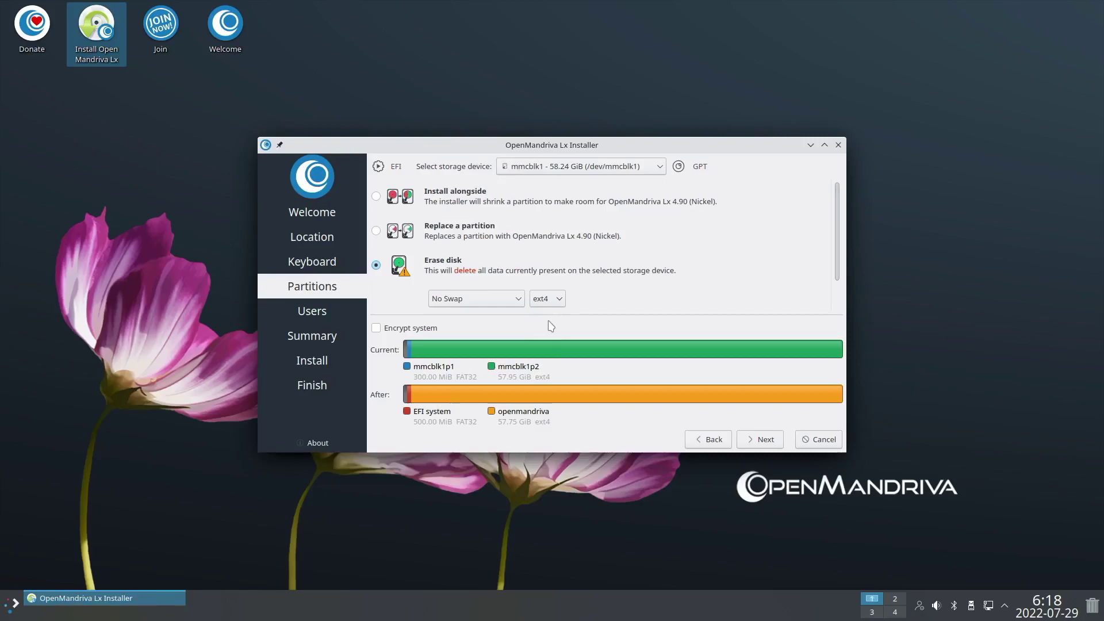
left_click(764, 439)
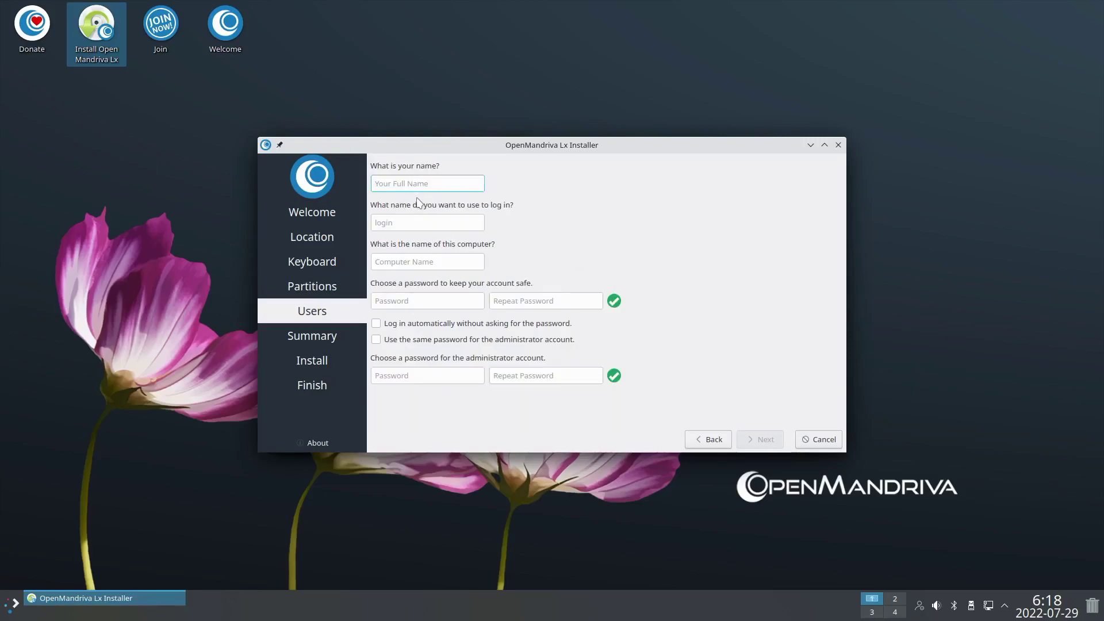
Enter the user's name and login, then type the account password twice.
key("Tab")
key("Tab")
key("Tab")
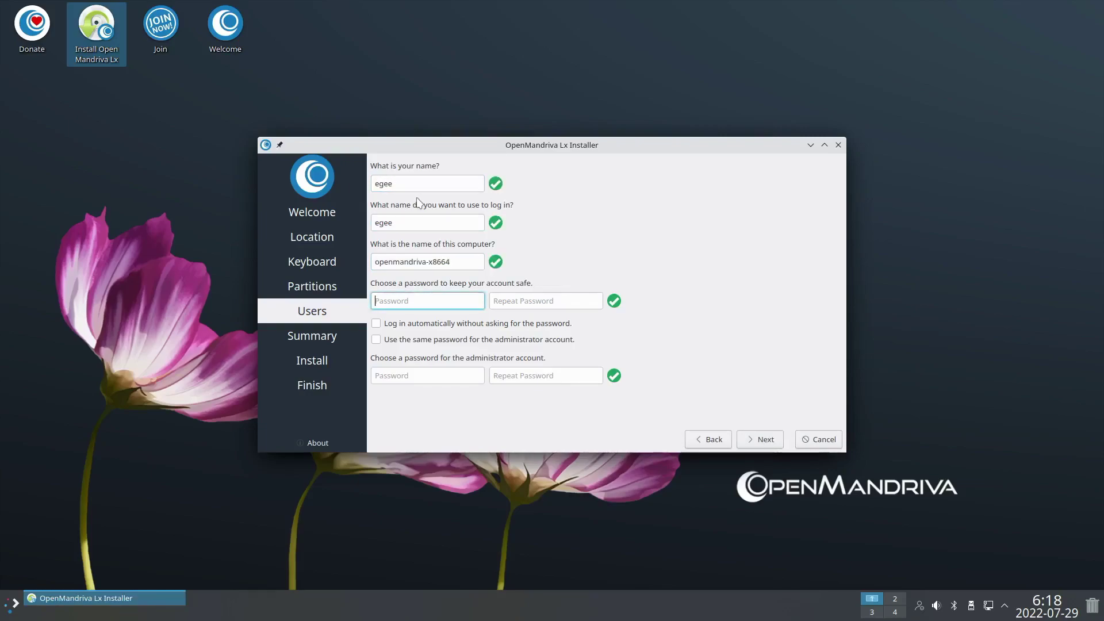
key("Tab")
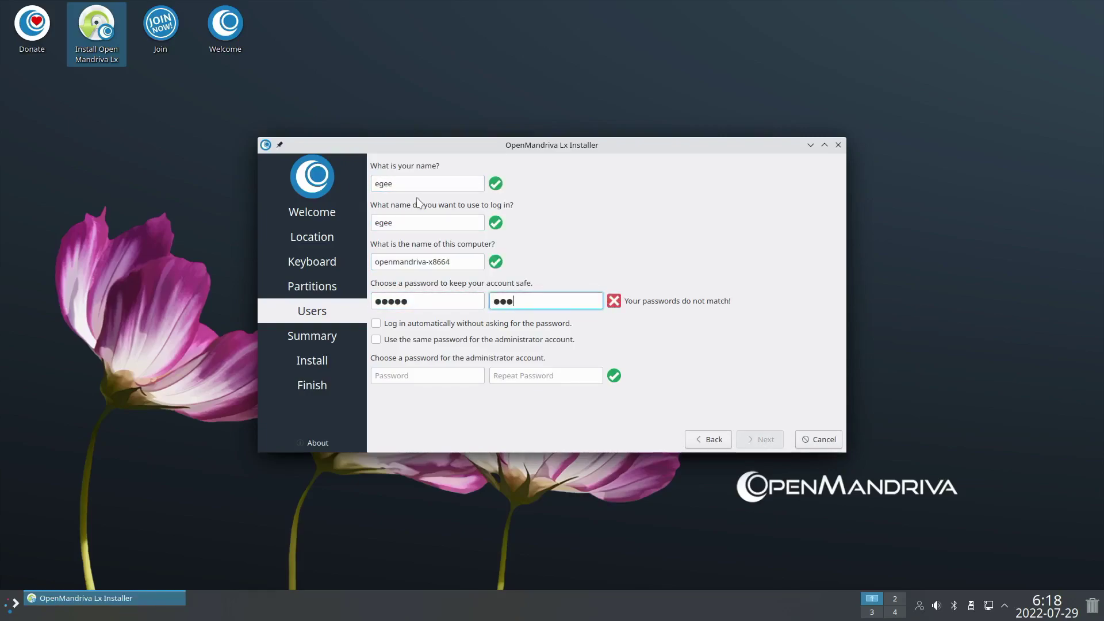
Enable automatic login and the same password for the administrator, then review the summary.
key("Tab")
key("space")
key("Tab")
key("space")
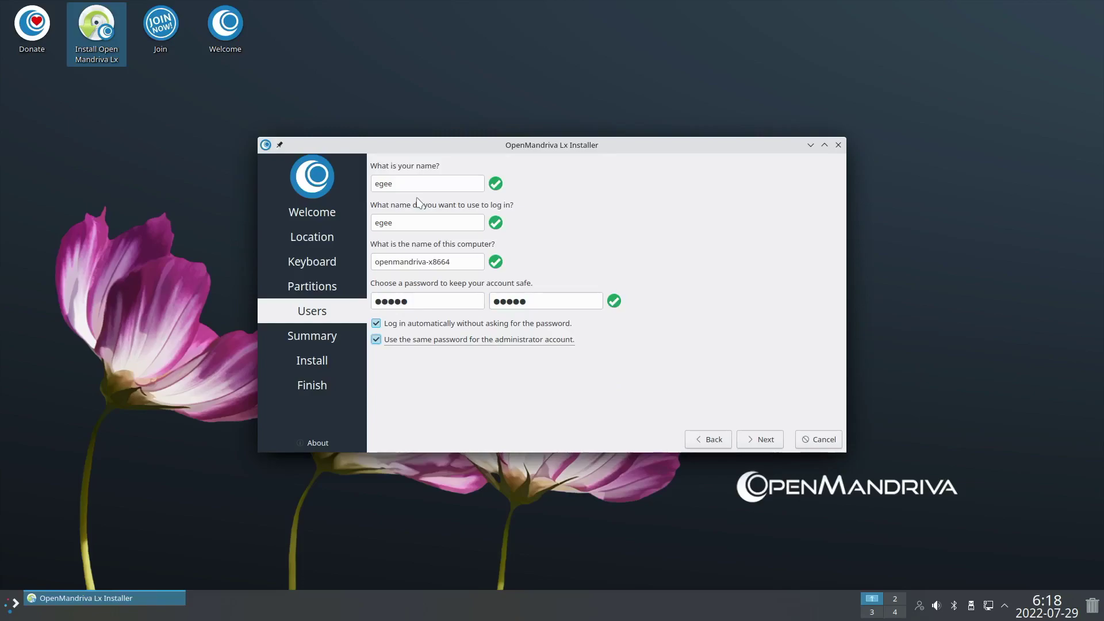
left_click(761, 440)
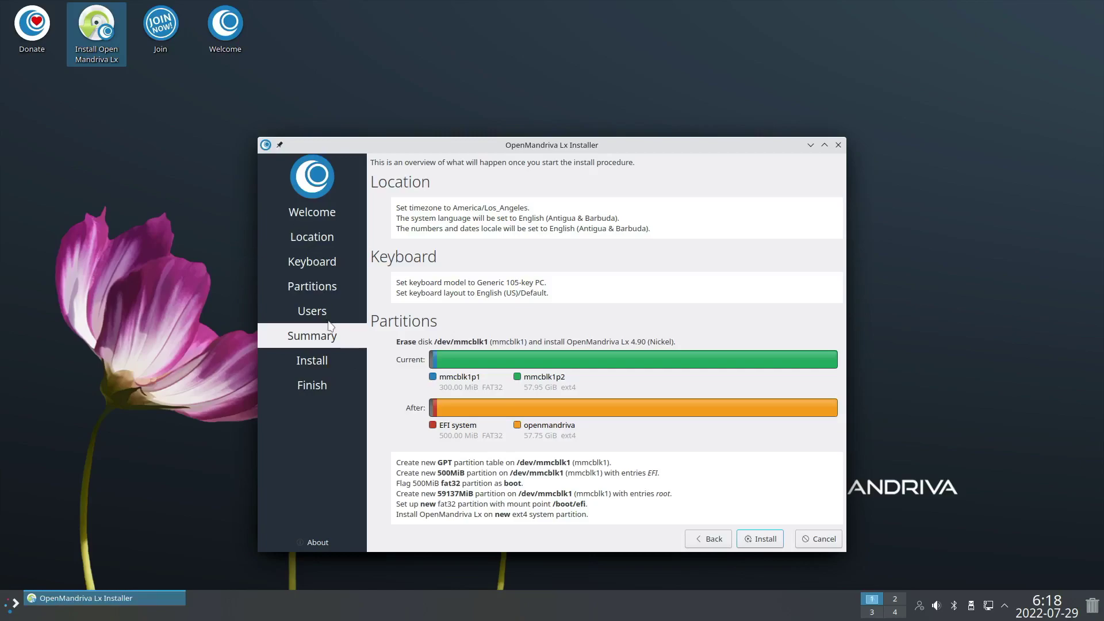
Install OpenMandriva Lx 4.90, watch the install log, and restart when finished.
left_click(768, 541)
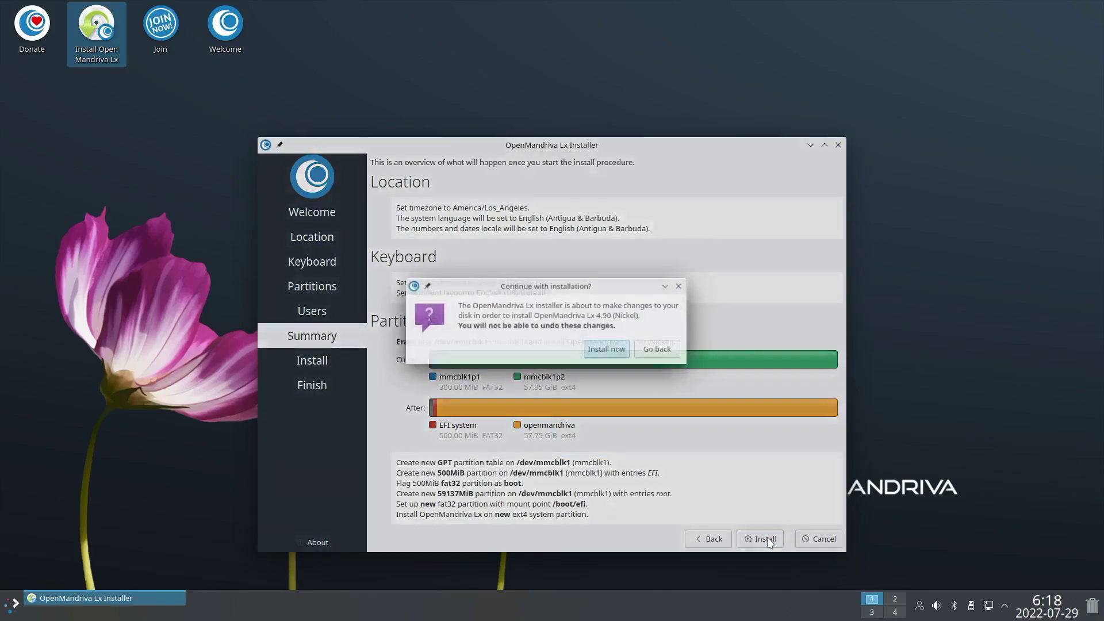
left_click(613, 353)
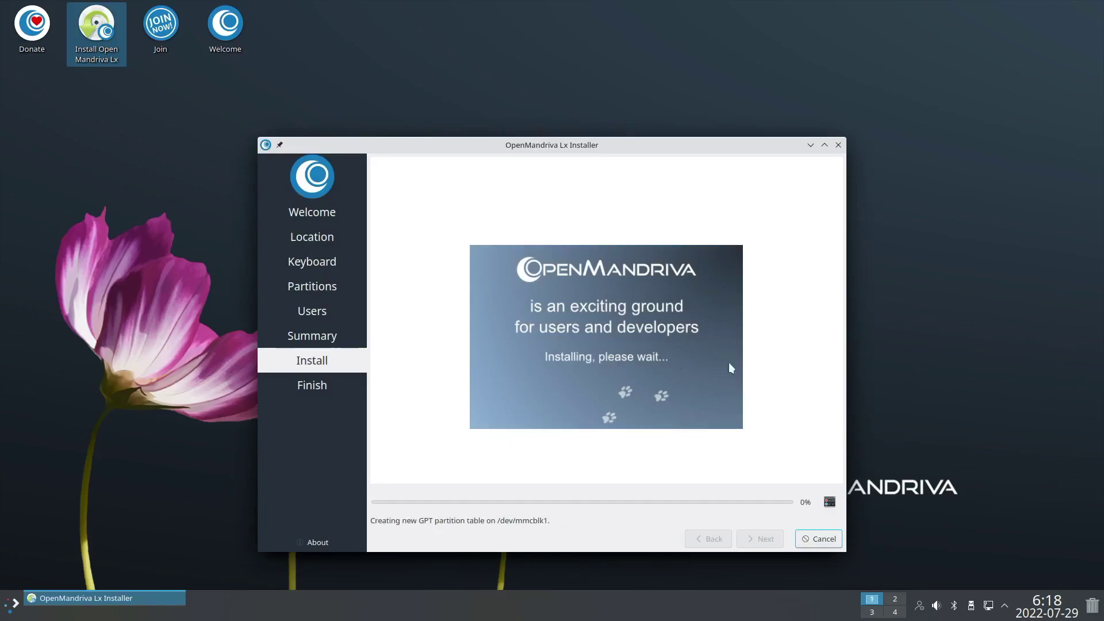
left_click_drag(715, 145, 714, 106)
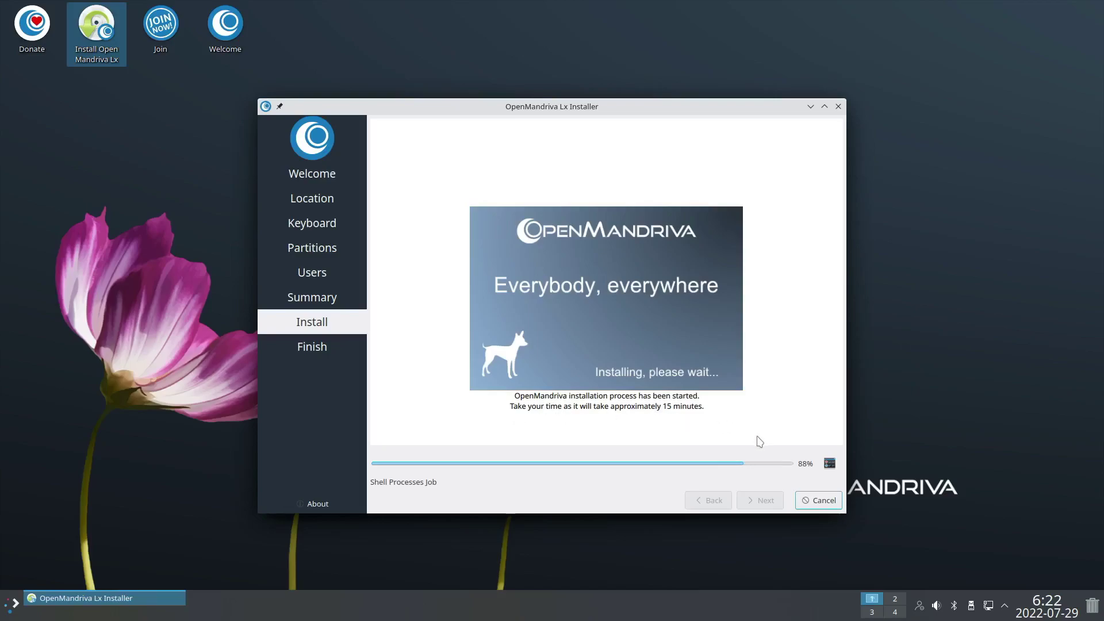
left_click(830, 463)
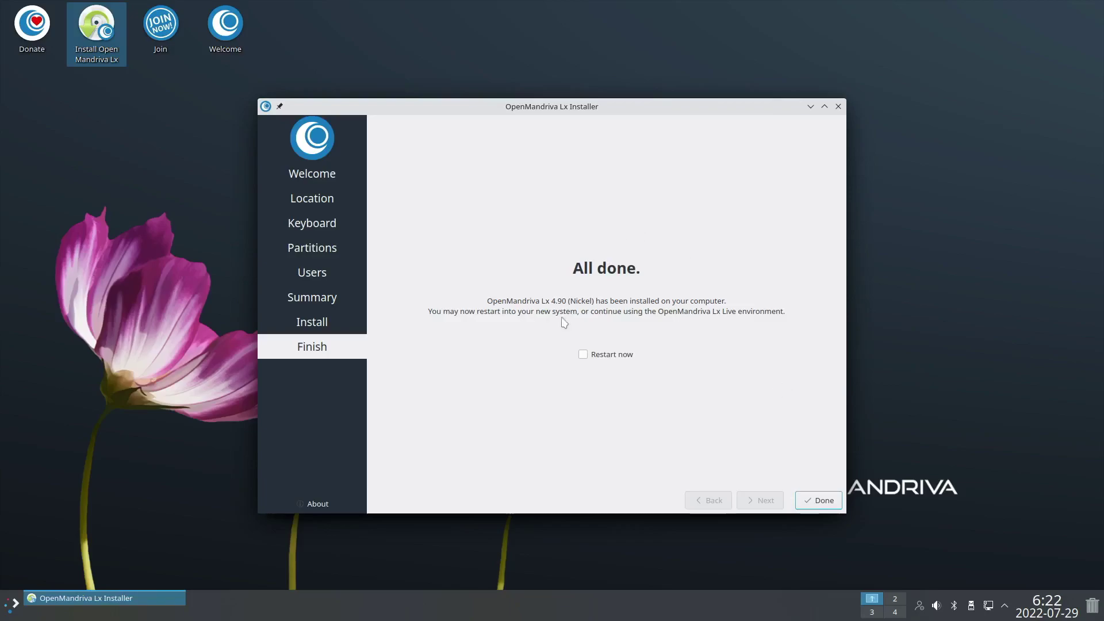
left_click(598, 353)
left_click(820, 496)
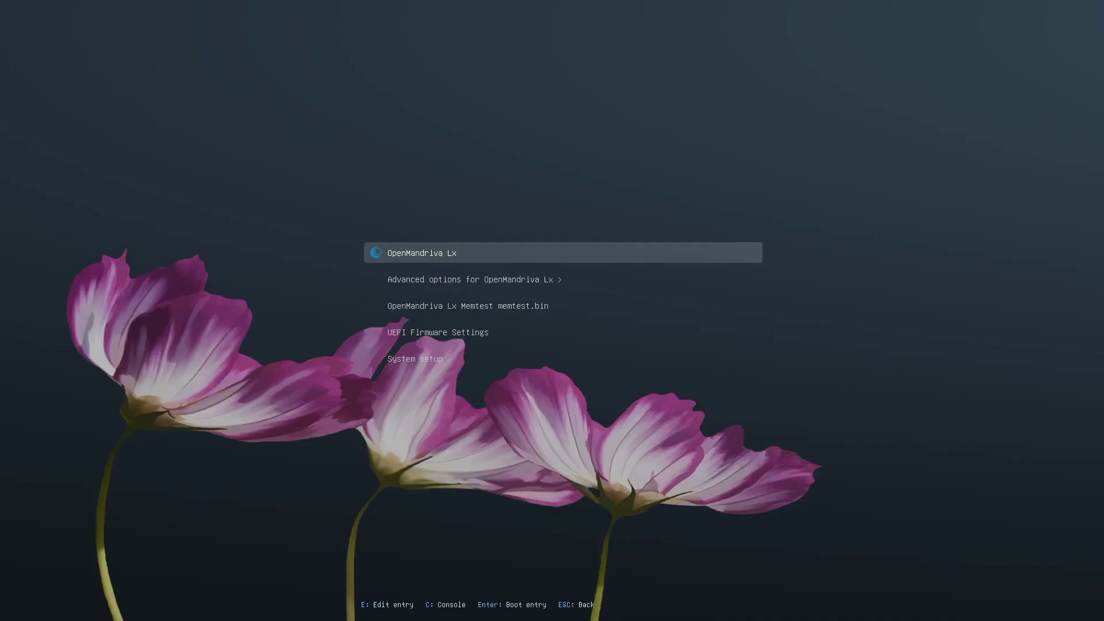
Browse the systemd-boot entries down to System setup and boot into the desktop.
key("Down")
key("Up")
key("Down")
key("Down")
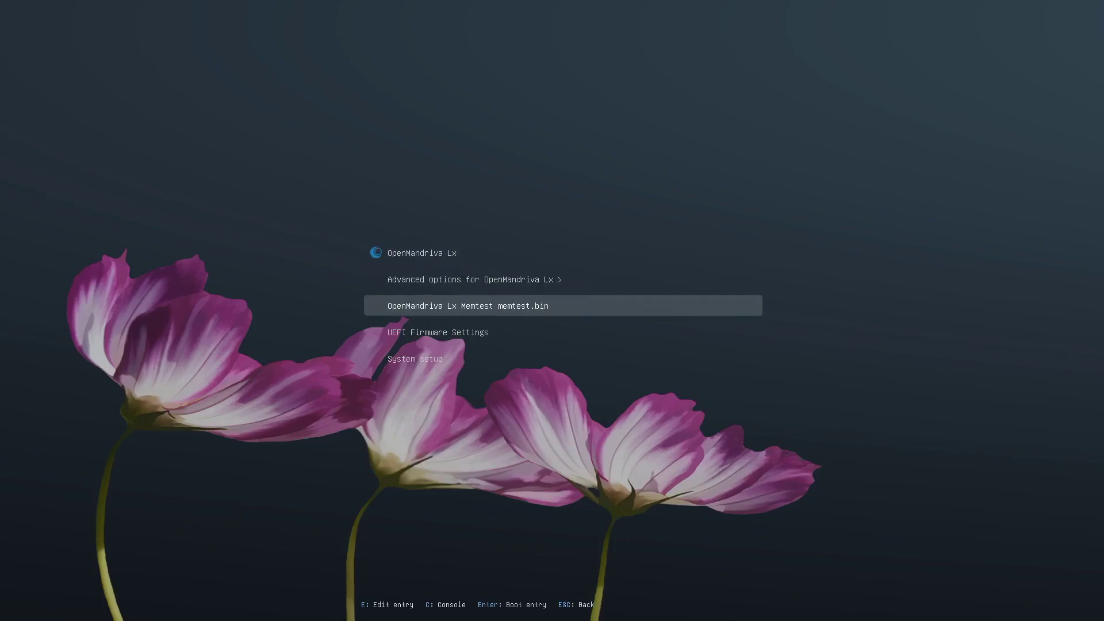
key("Down")
key("Down")
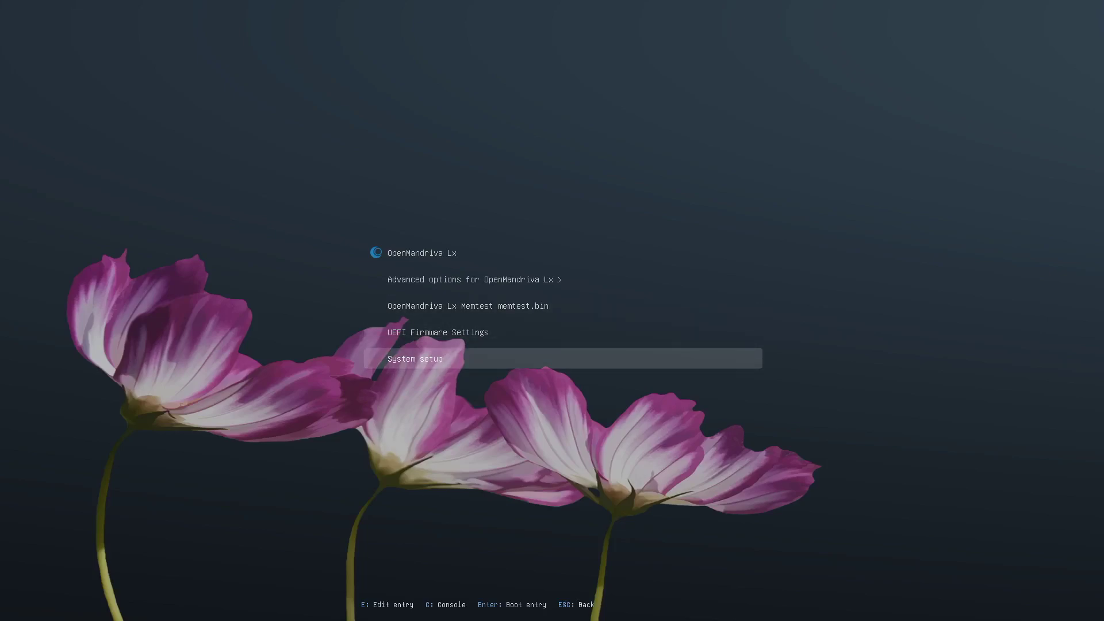
key("Return")
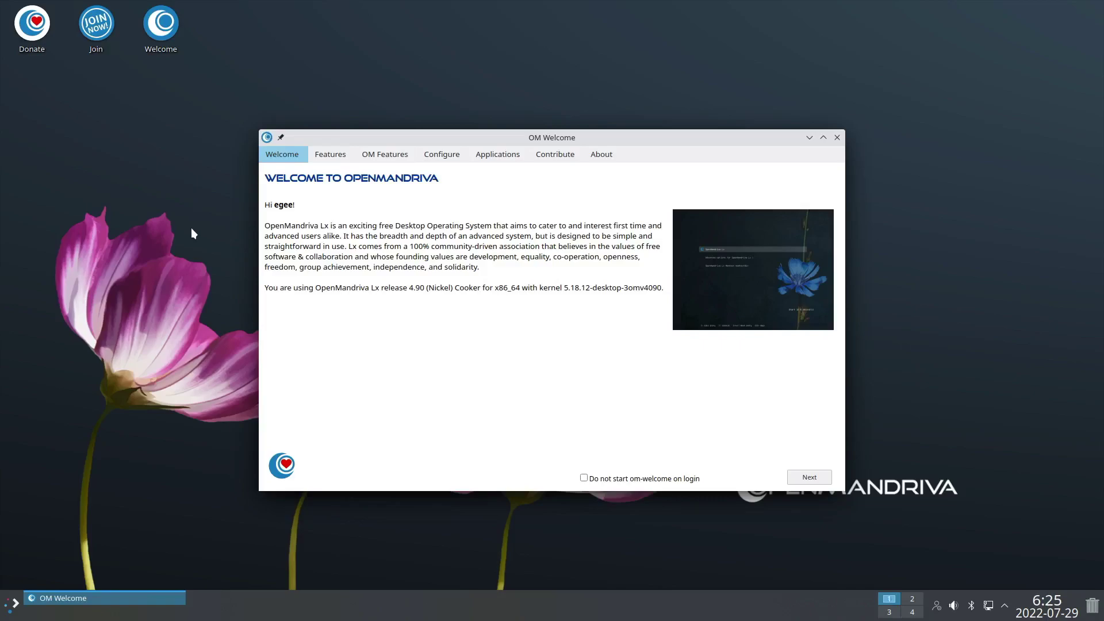
Look at OM Welcome's About page, return to Welcome, and peek at the application launcher.
left_click(604, 160)
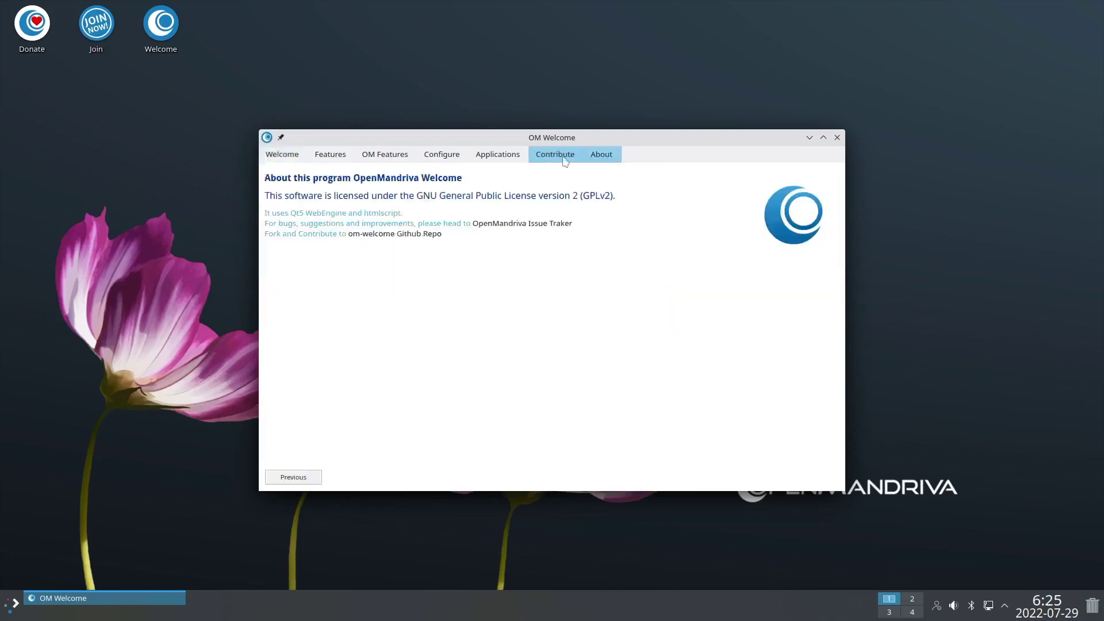
left_click(284, 159)
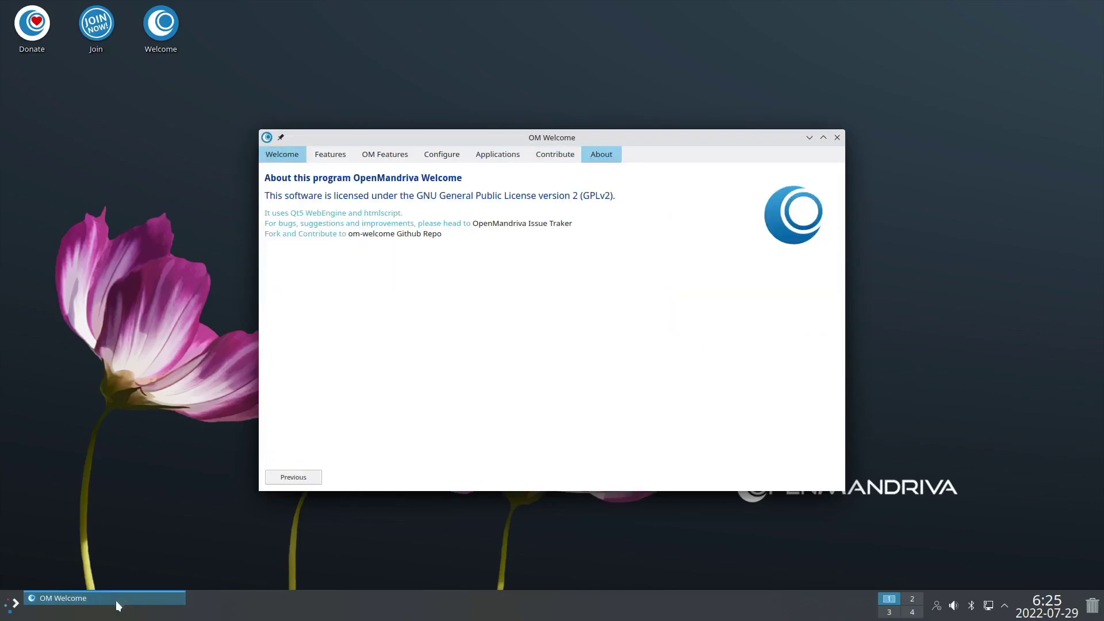
left_click(13, 604)
mouse_move(77, 401)
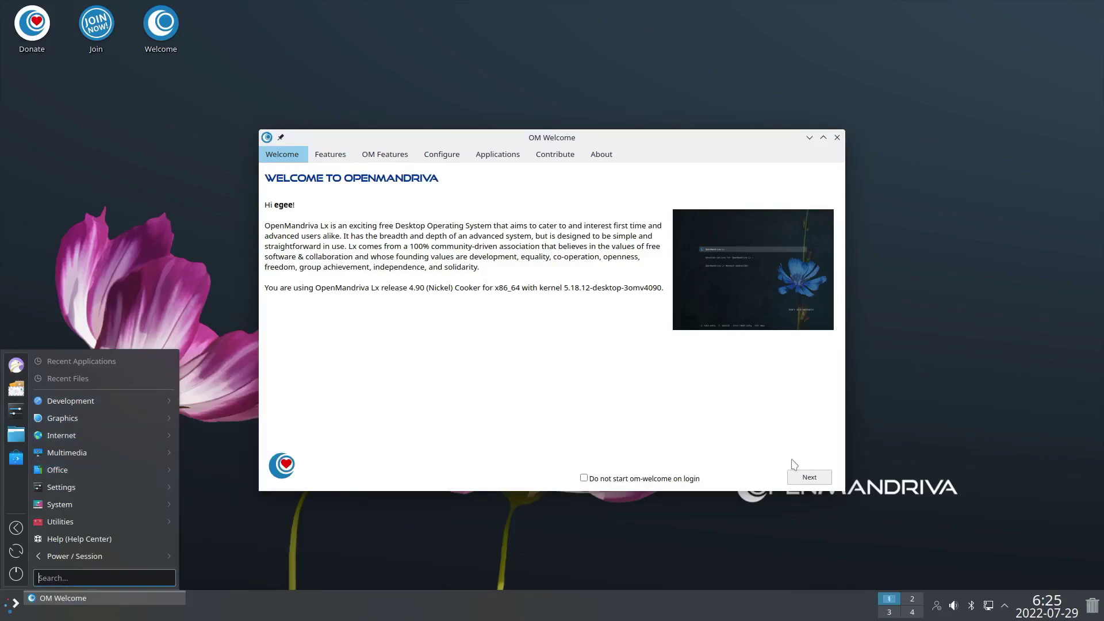
left_click(759, 460)
Move, maximize and restore OM Welcome, then open its Applications page of Office suggestions.
left_click_drag(609, 138, 588, 111)
double_click(589, 111)
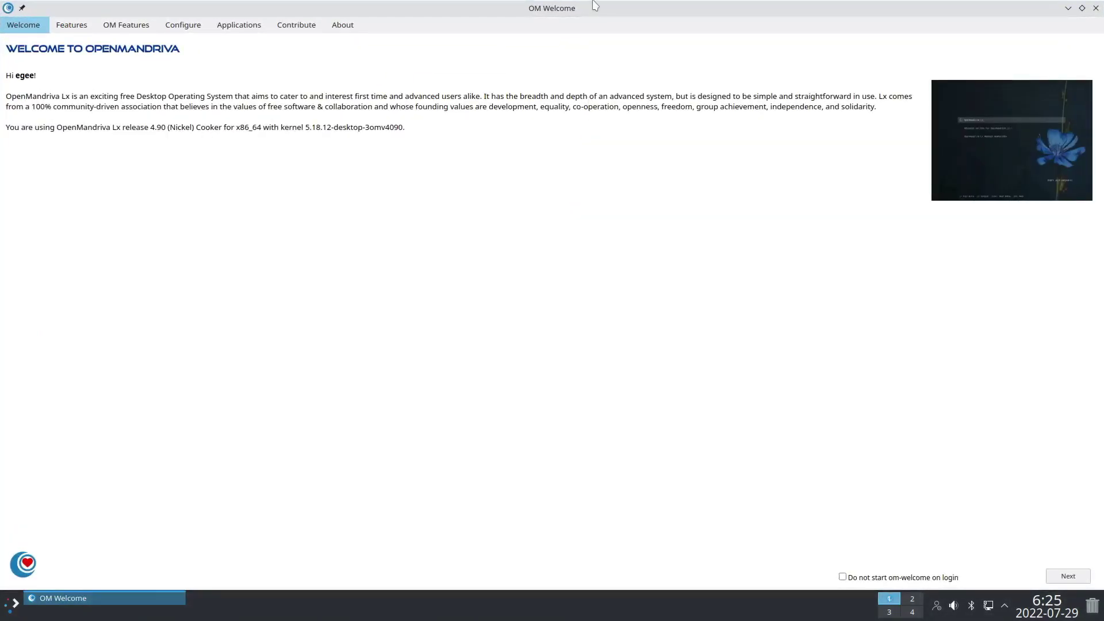
double_click(585, 14)
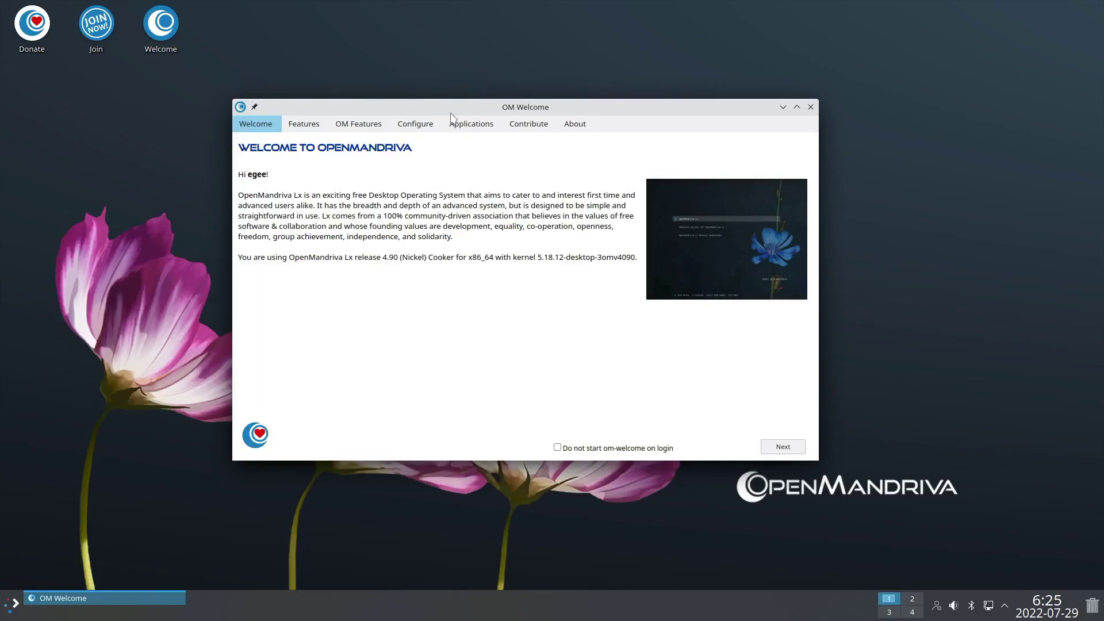
left_click(572, 125)
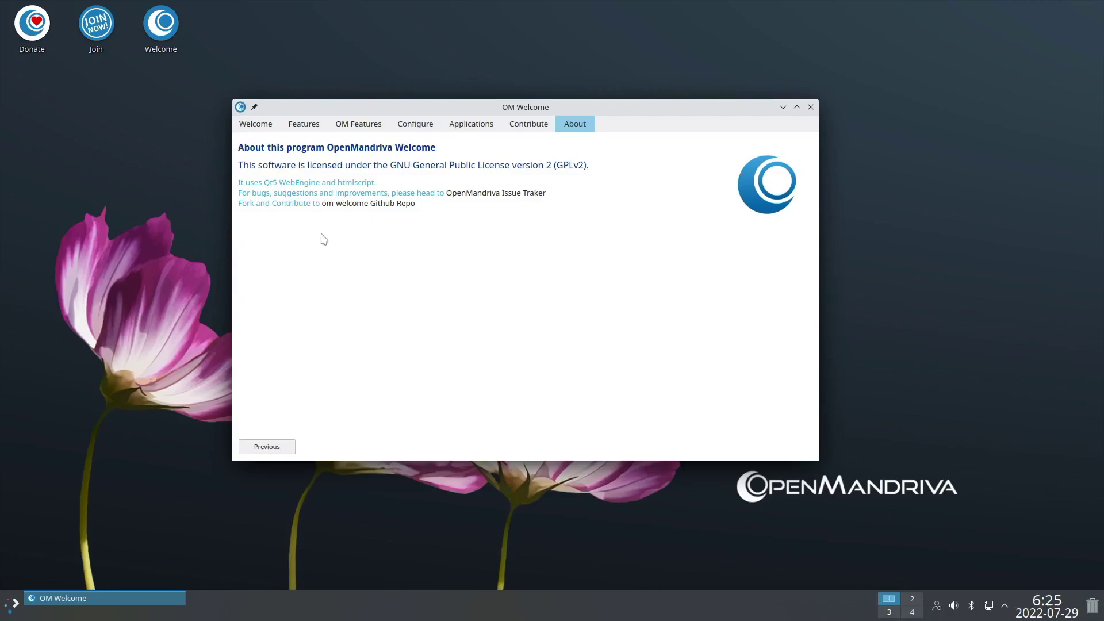
left_click(488, 131)
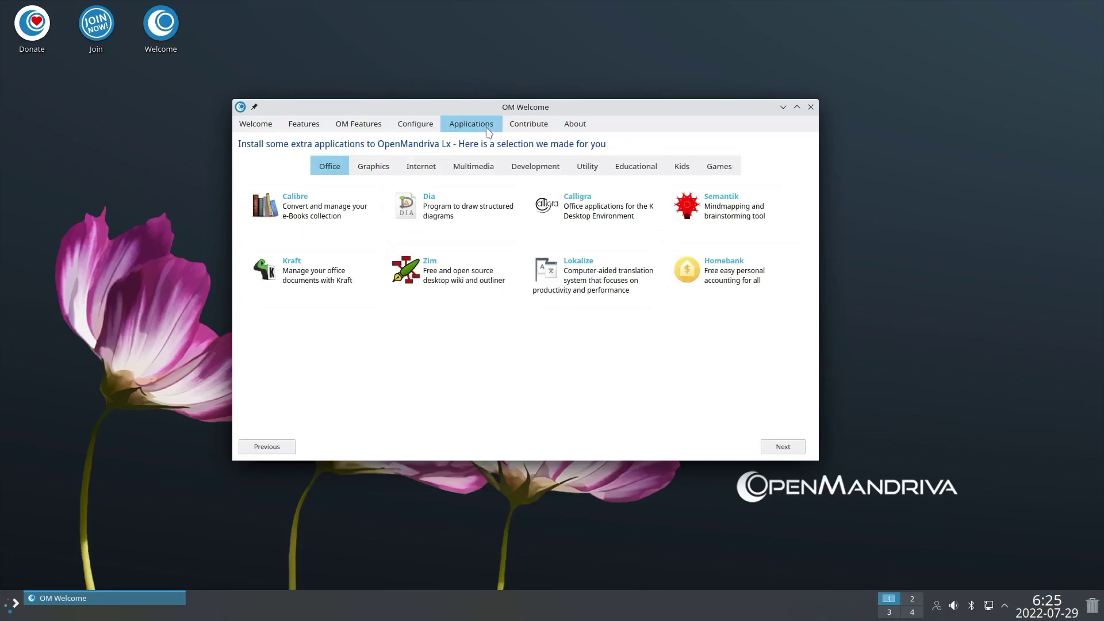
Glance at the Configure page and Graphics app suggestions, then open New Features and Major Changes.
left_click(432, 126)
left_click(490, 123)
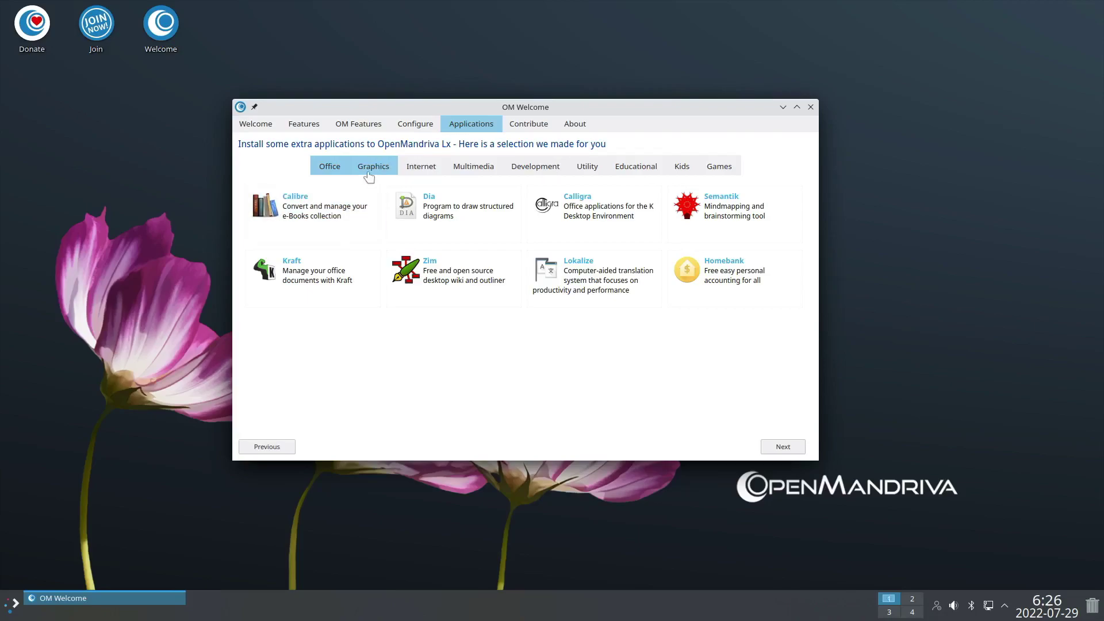
left_click(391, 168)
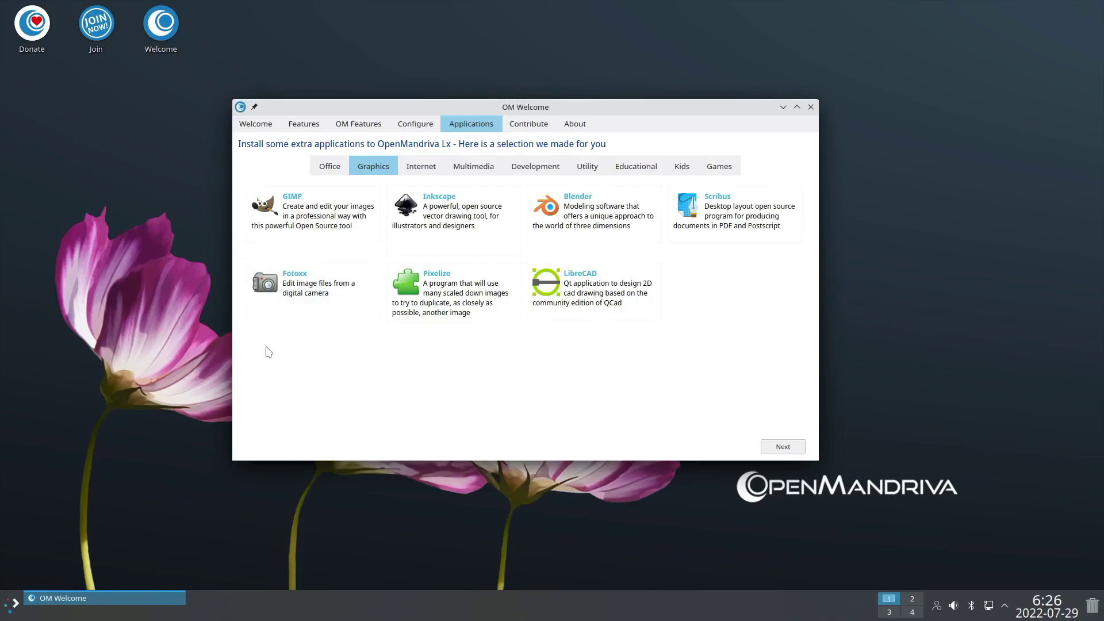
left_click(308, 124)
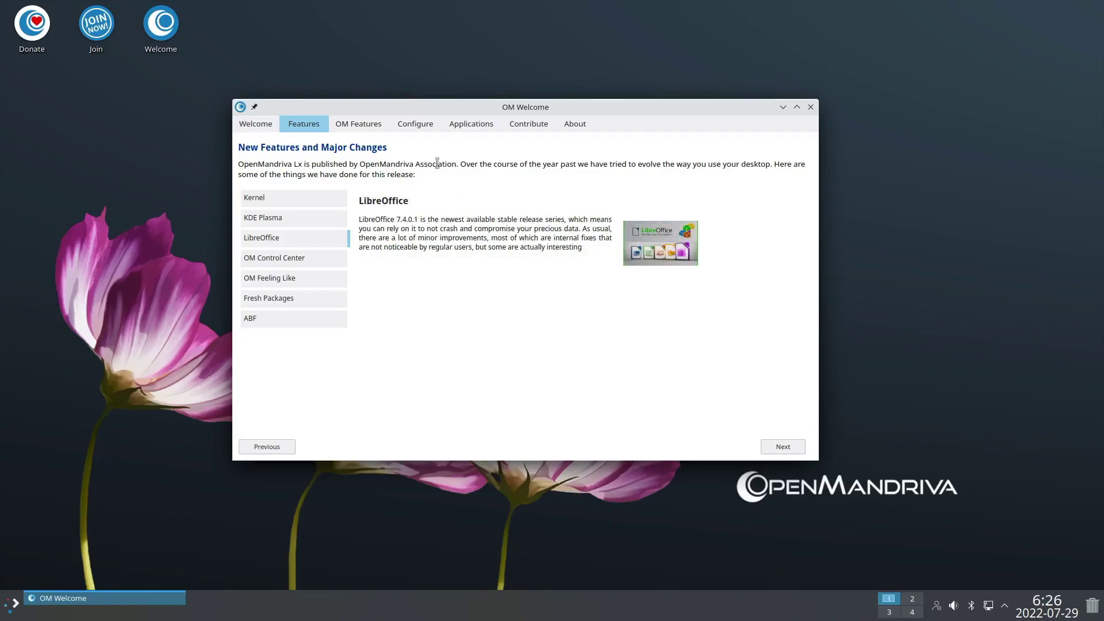
Read the Kernel, KDE Plasma, LibreOffice, OM Control Center and OM Feeling Like notes.
left_click(270, 201)
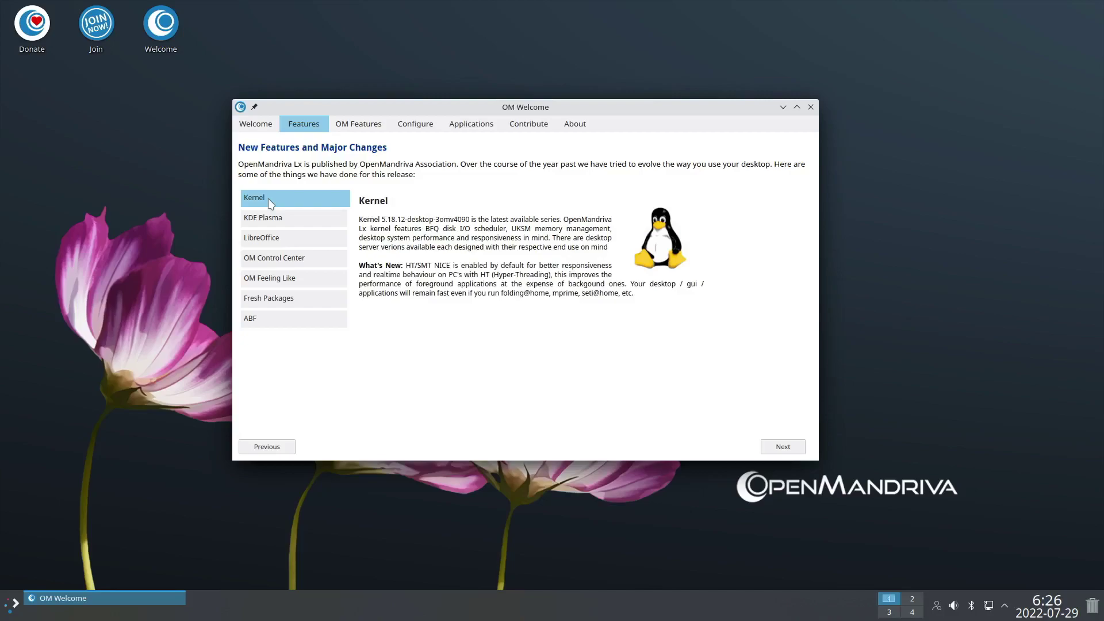
left_click(277, 216)
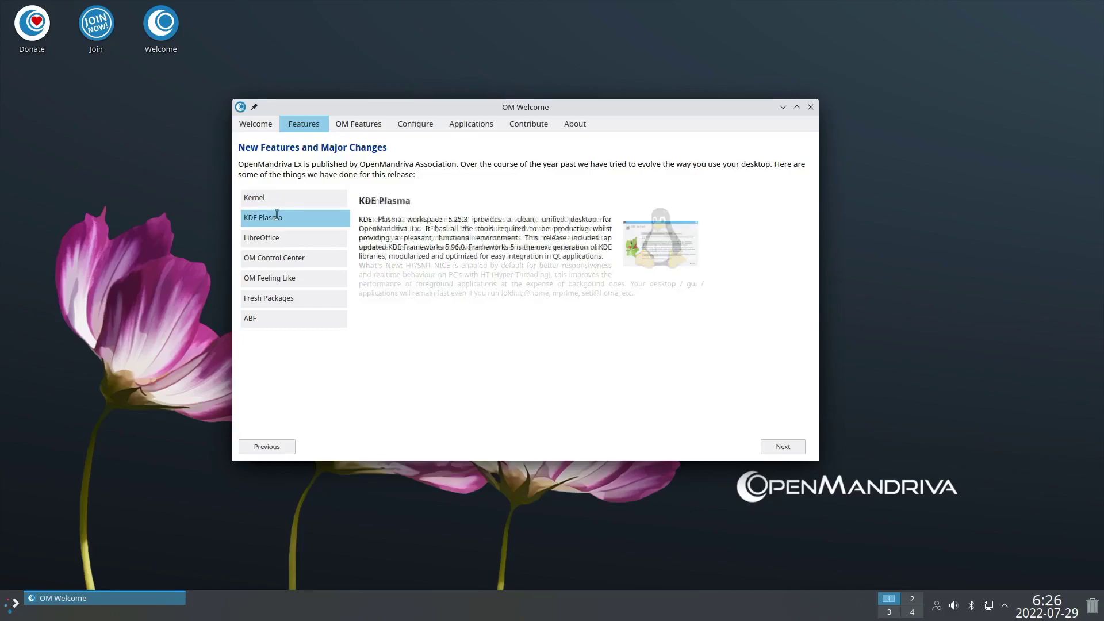
left_click(294, 240)
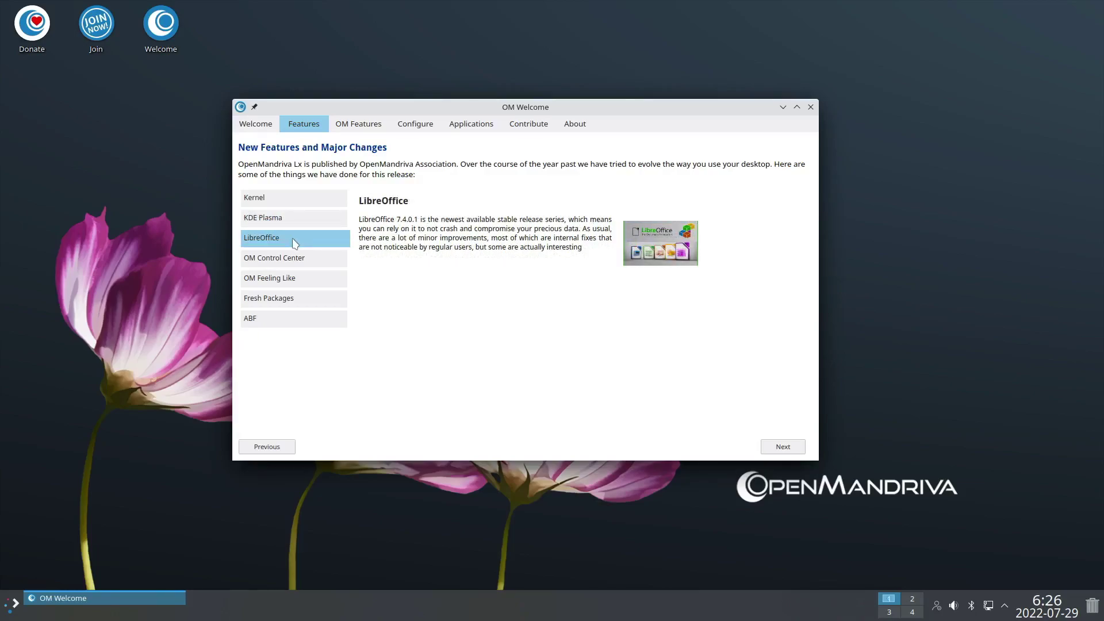
left_click(310, 258)
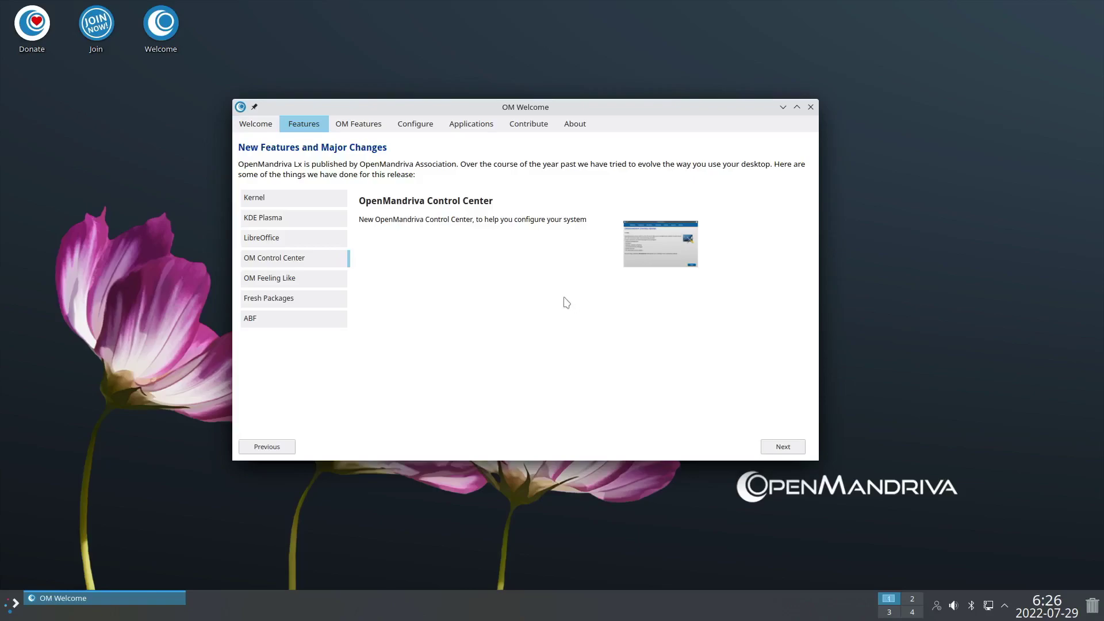
left_click(292, 279)
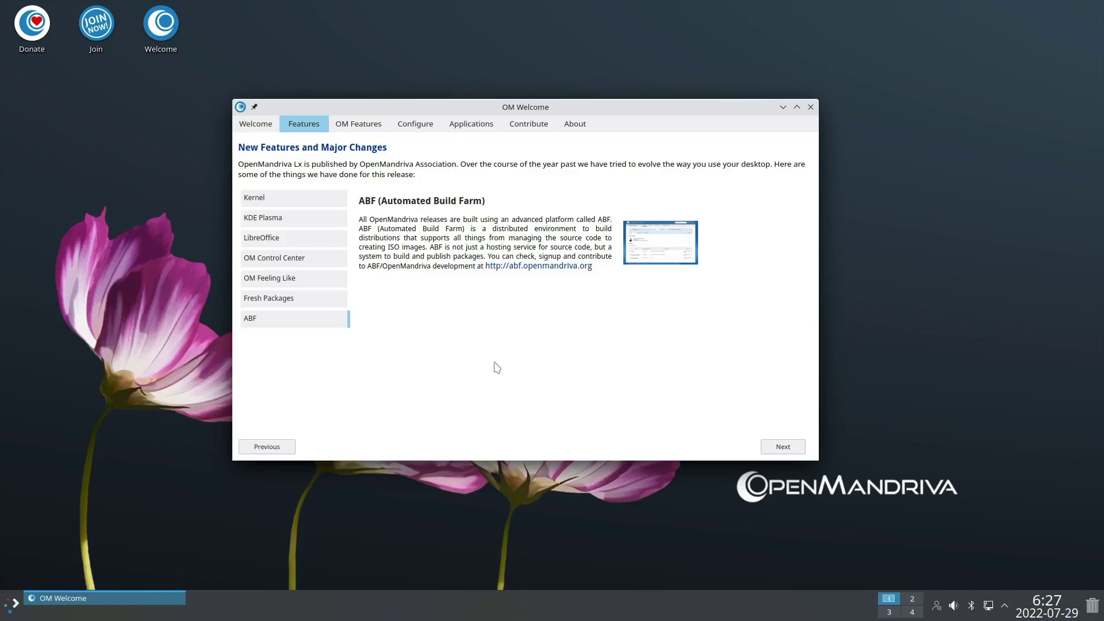
Read the ABF build farm notes, recheck OM Feeling Like, and return to the Welcome page.
double_click(367, 203)
left_click(498, 329)
left_click(342, 273)
left_click(299, 323)
left_click(253, 128)
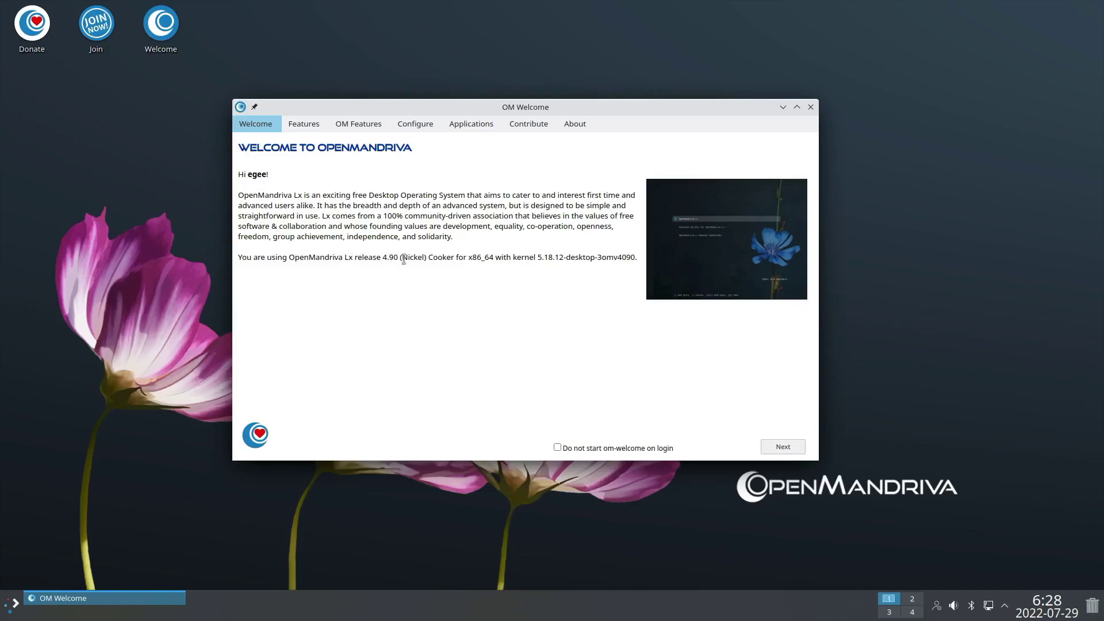
Select the word Cooker in the release line, then close OM Welcome.
double_click(437, 258)
left_click(464, 317)
double_click(436, 258)
left_click(453, 302)
left_click(810, 109)
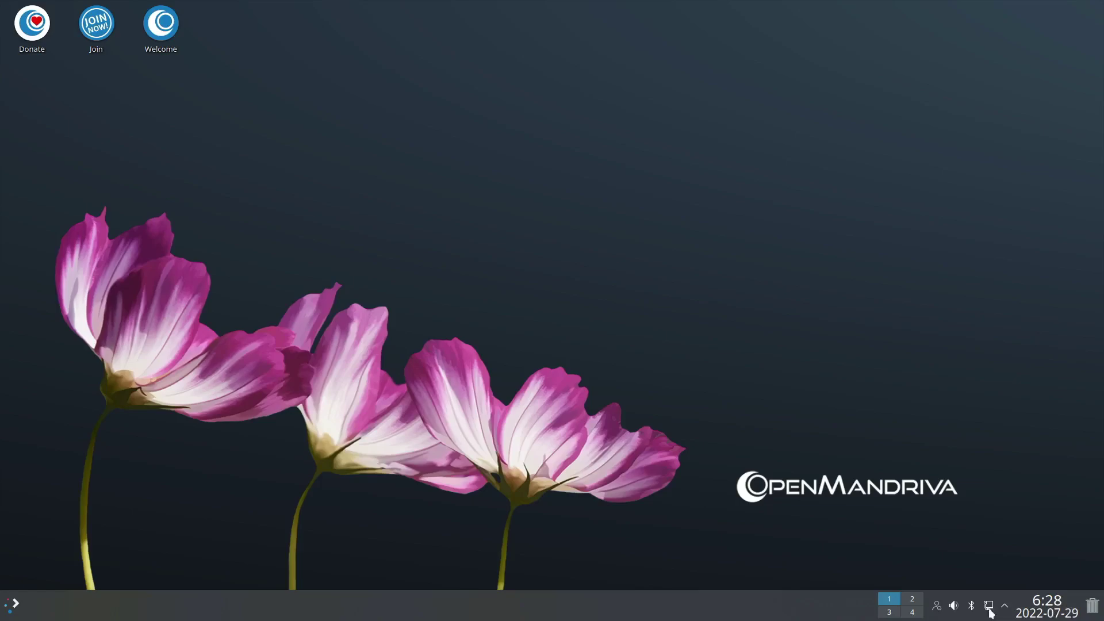
Start Dolphin on the Home folder from the Application Menu favourites.
left_click(13, 611)
left_click(13, 608)
left_click(16, 615)
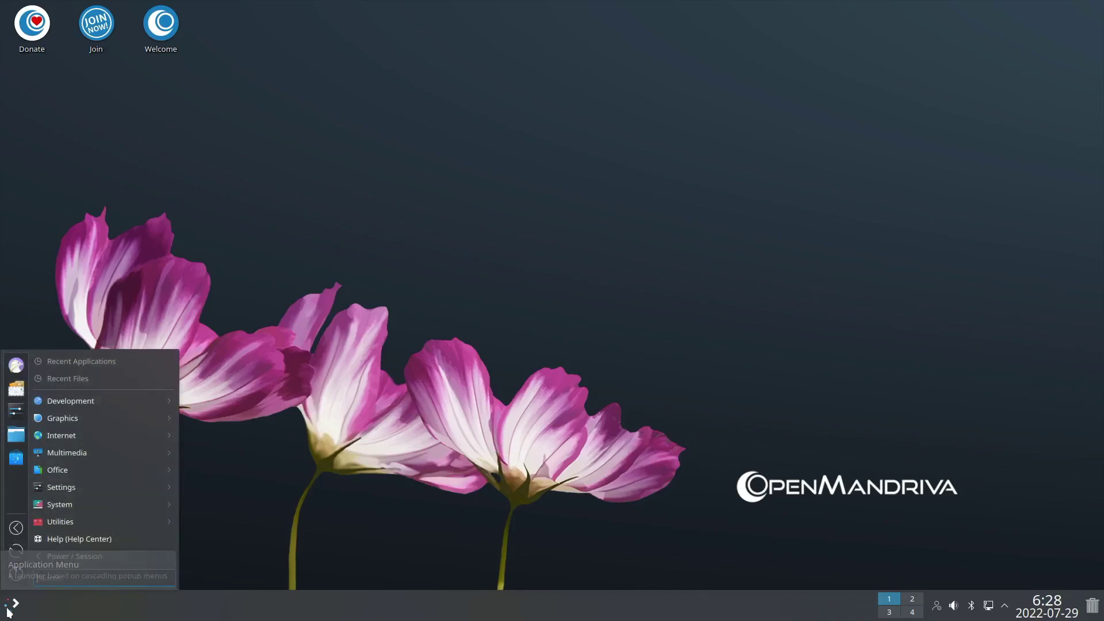
left_click(16, 436)
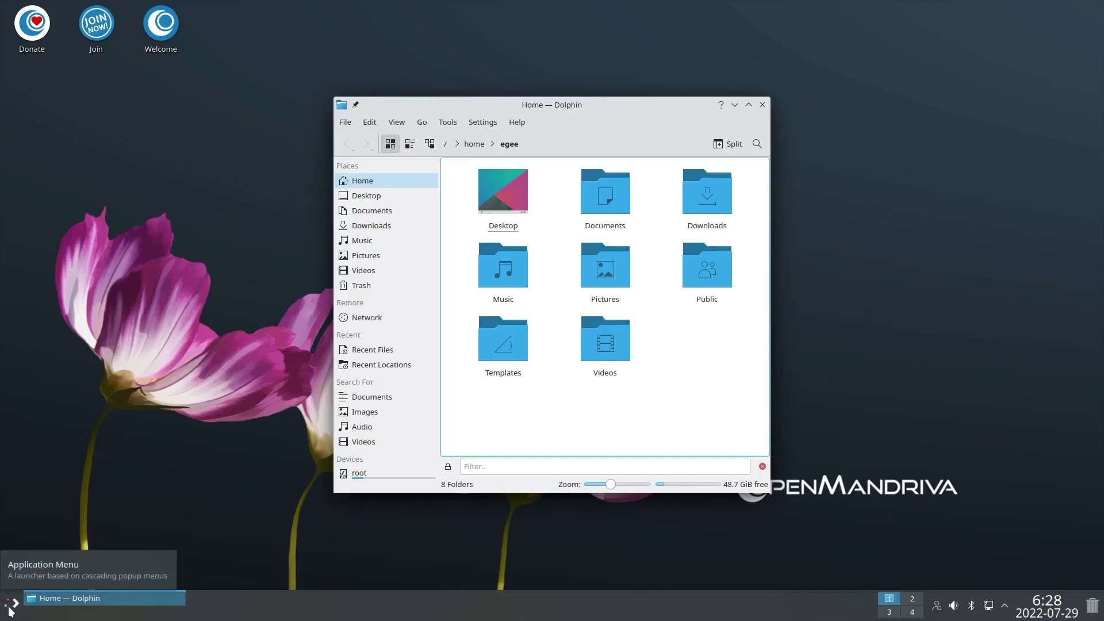
Enlarge the Dolphin window, move it up-left, and enlarge the folder icons so all eight folders fit in two rows.
left_click_drag(767, 492, 953, 485)
left_click_drag(664, 103, 510, 70)
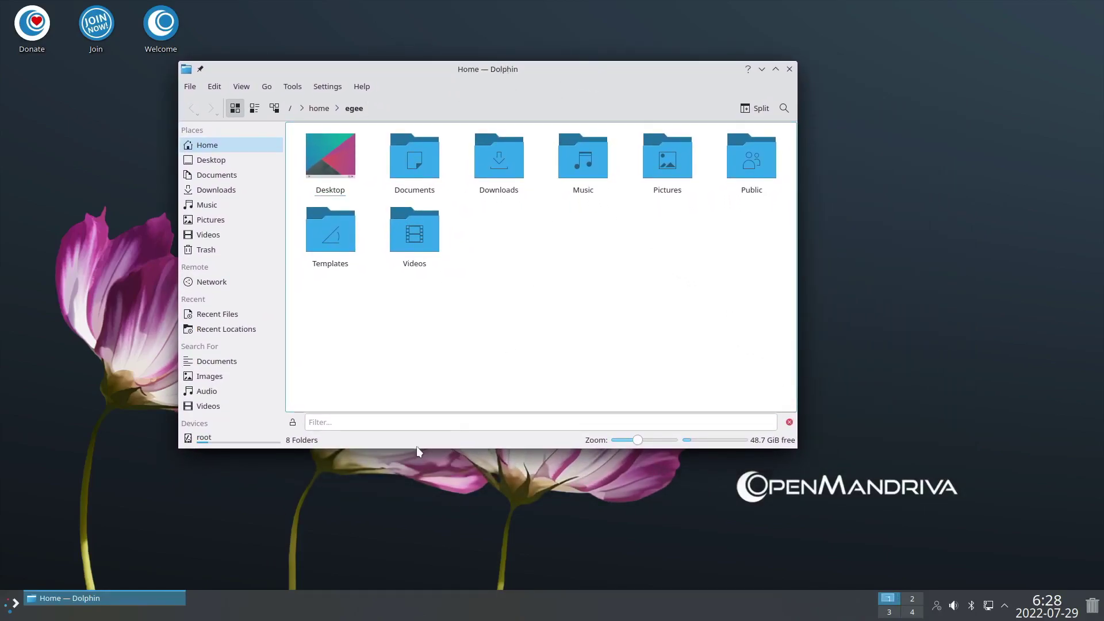
mouse_move(637, 440)
left_mouse_down()
mouse_move(660, 440)
mouse_move(621, 441)
mouse_move(630, 440)
left_mouse_up()
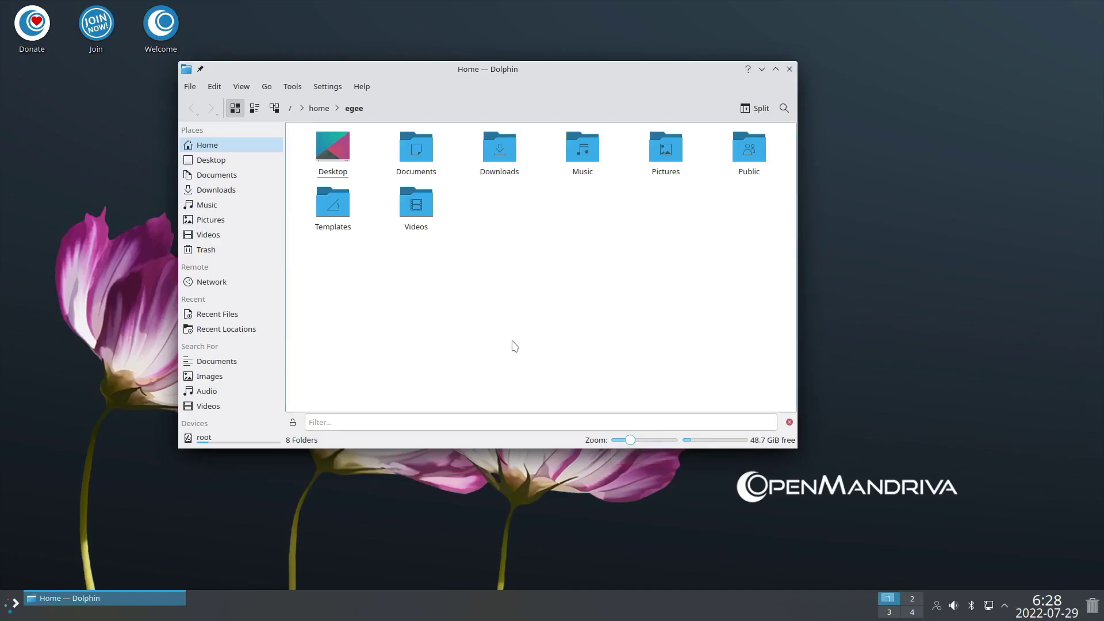
Launch the Kate text editor from the Development category of the application menu.
left_click(7, 610)
mouse_move(95, 405)
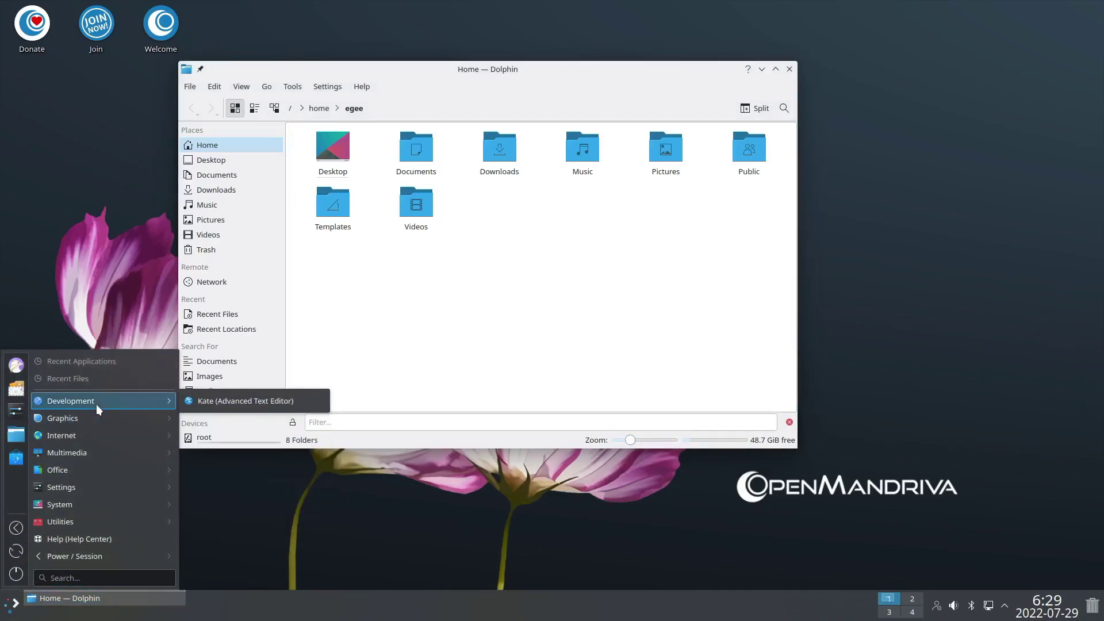
left_click(246, 401)
Launch the Falkon web browser from the Internet category of the application menu.
left_click(9, 610)
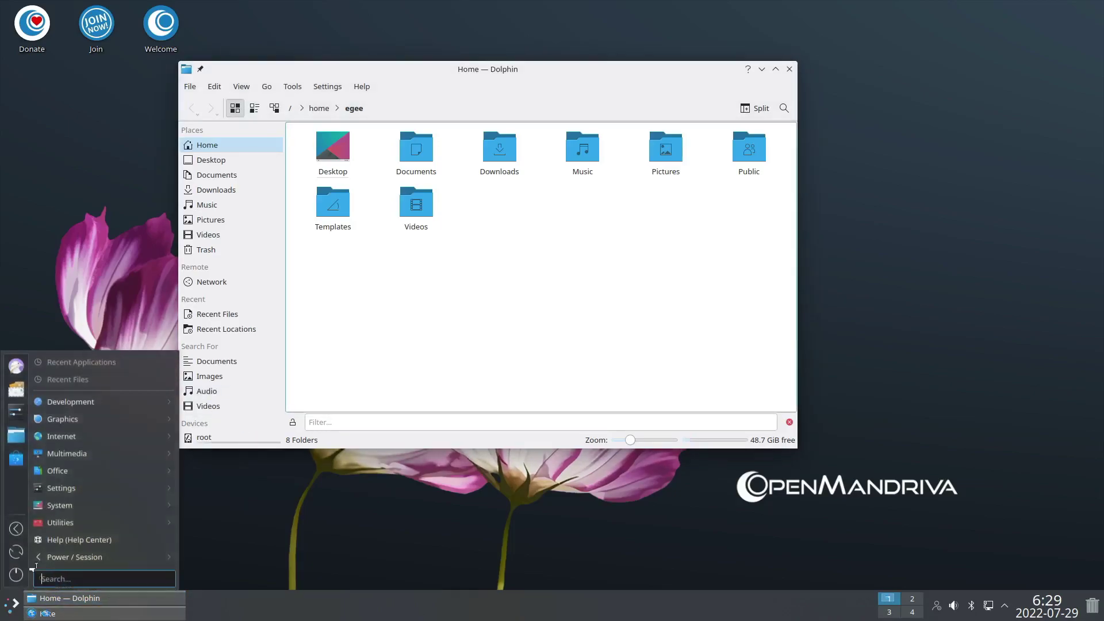
mouse_move(167, 409)
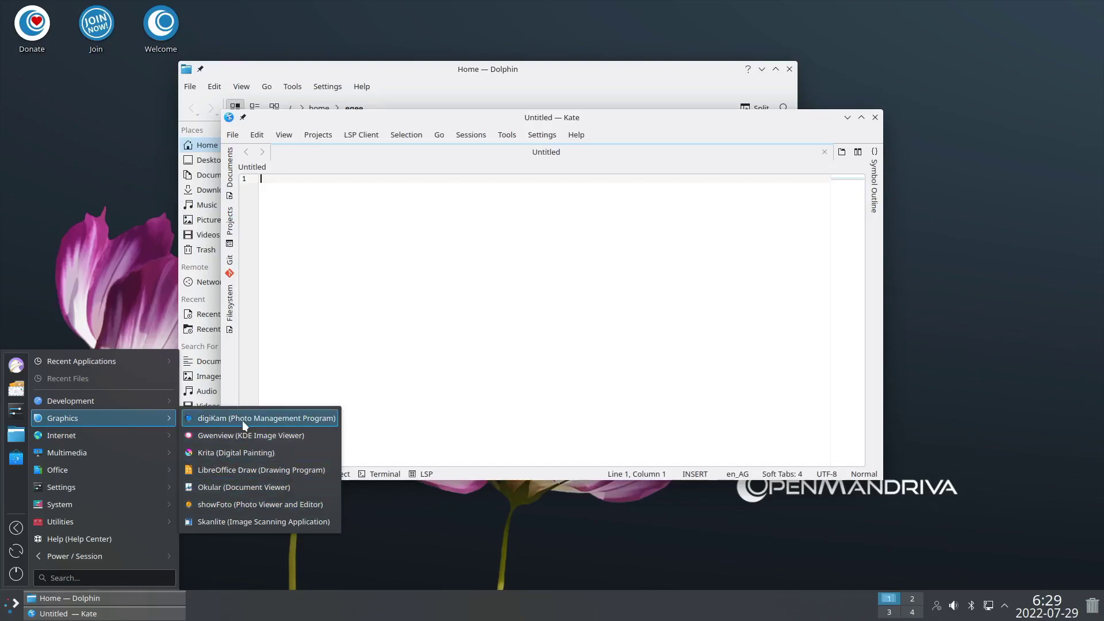
mouse_move(85, 452)
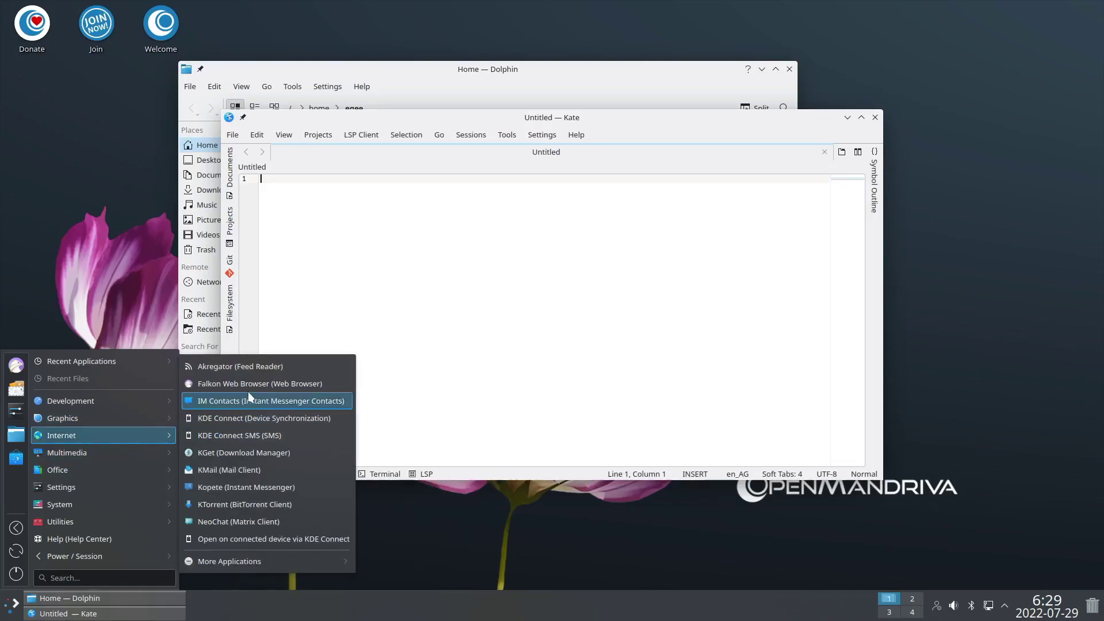
left_click(249, 384)
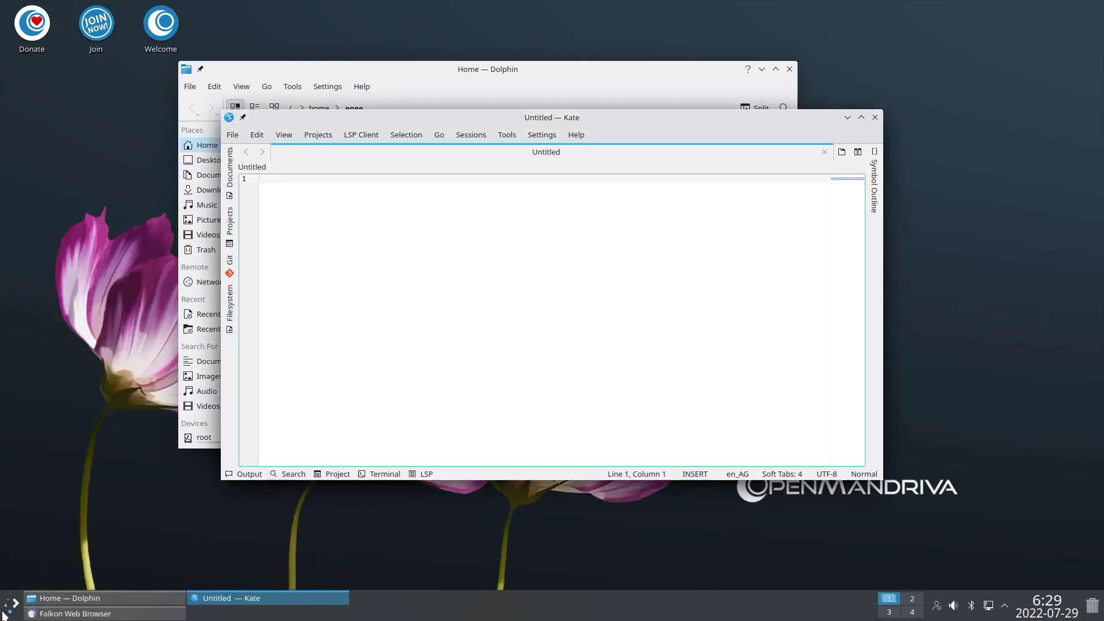
left_click(6, 611)
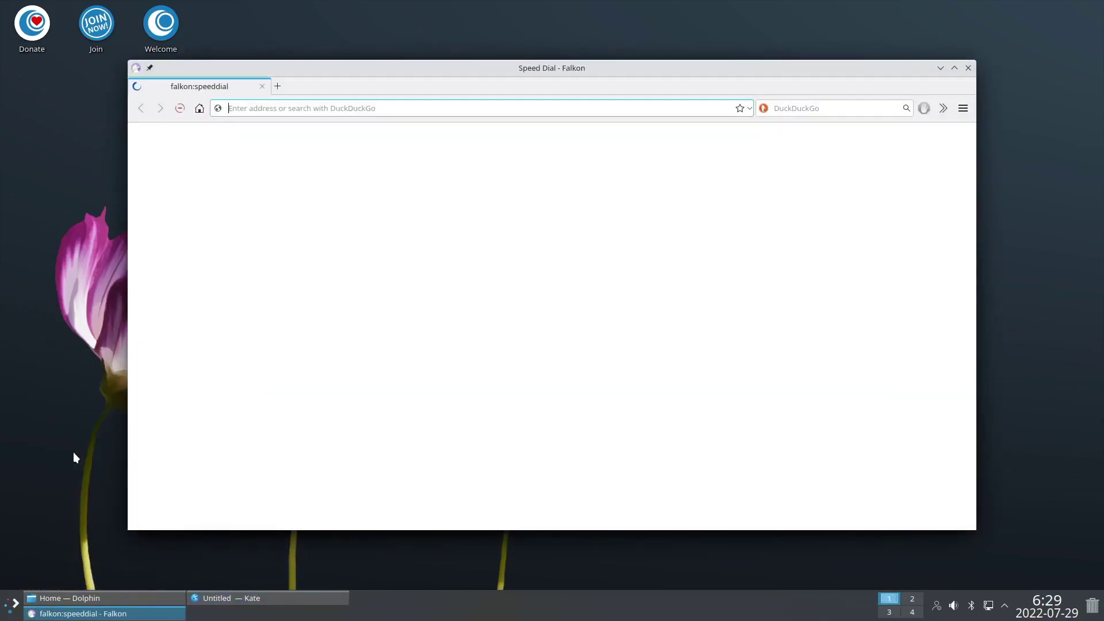
Browse the application menu categories to reach SimpleScreenRecorder under Multimedia.
left_click(8, 606)
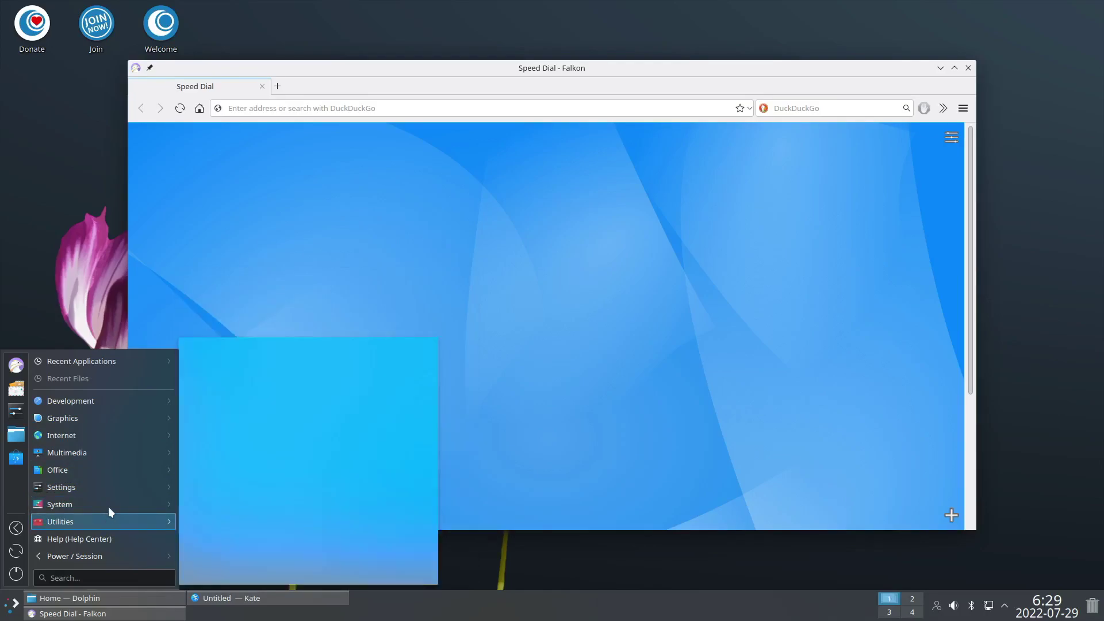
mouse_move(109, 489)
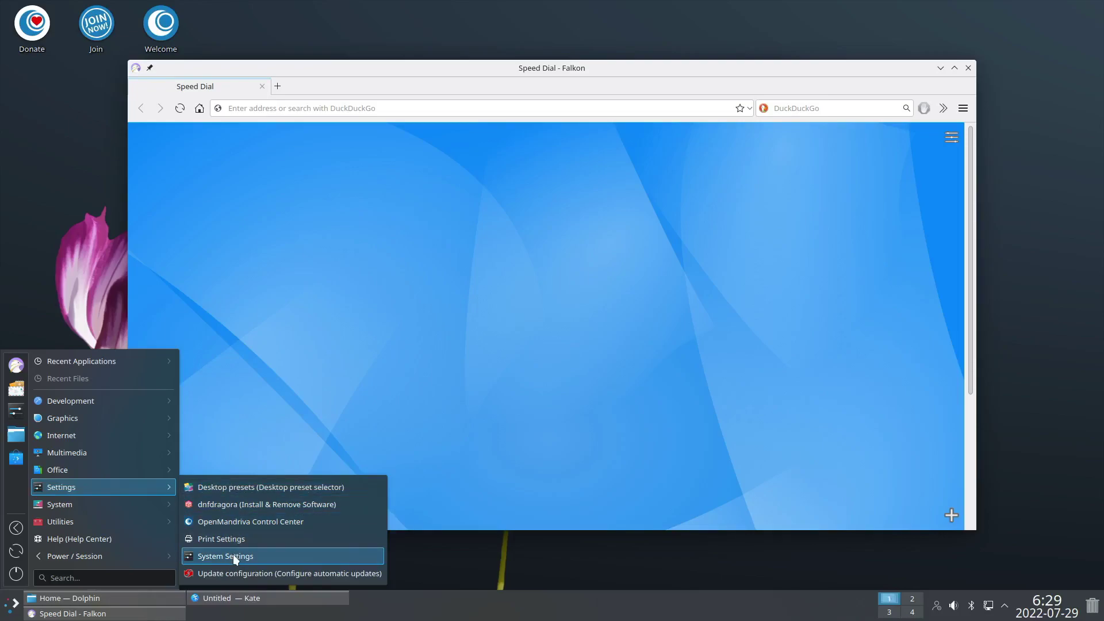
mouse_move(87, 433)
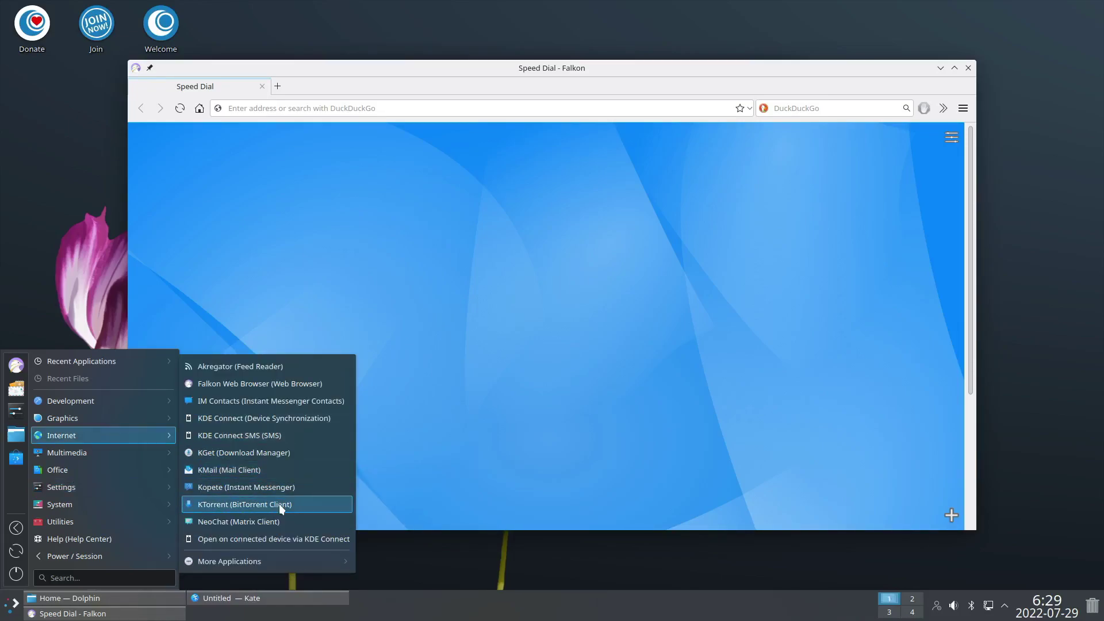
mouse_move(117, 455)
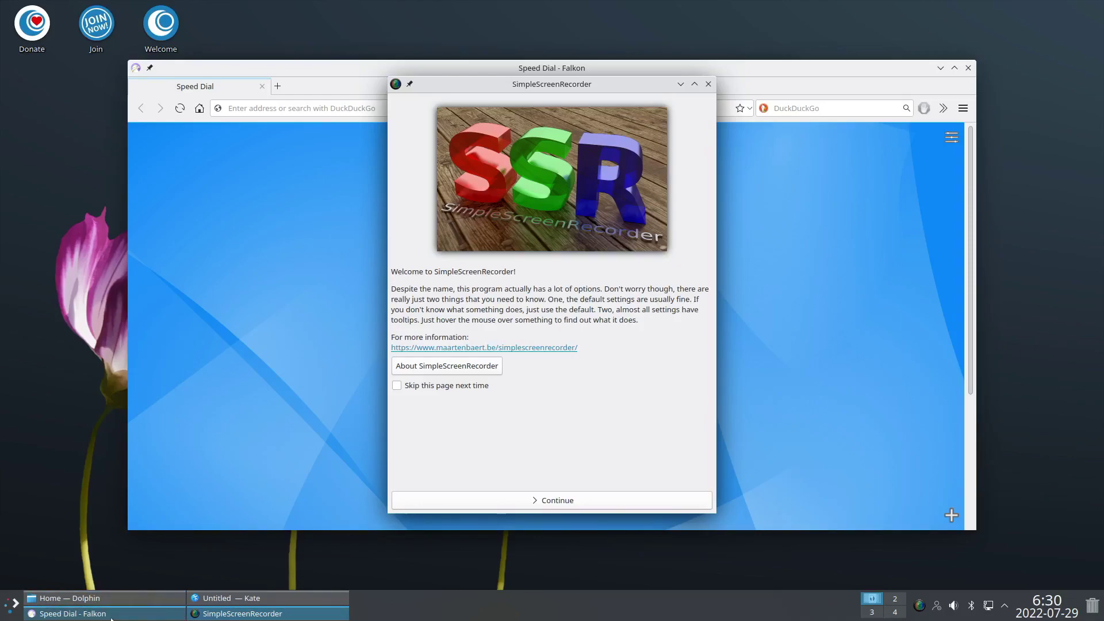
Leave the input profile as none and choose the High Quality Intermediate output profile.
left_click(550, 501)
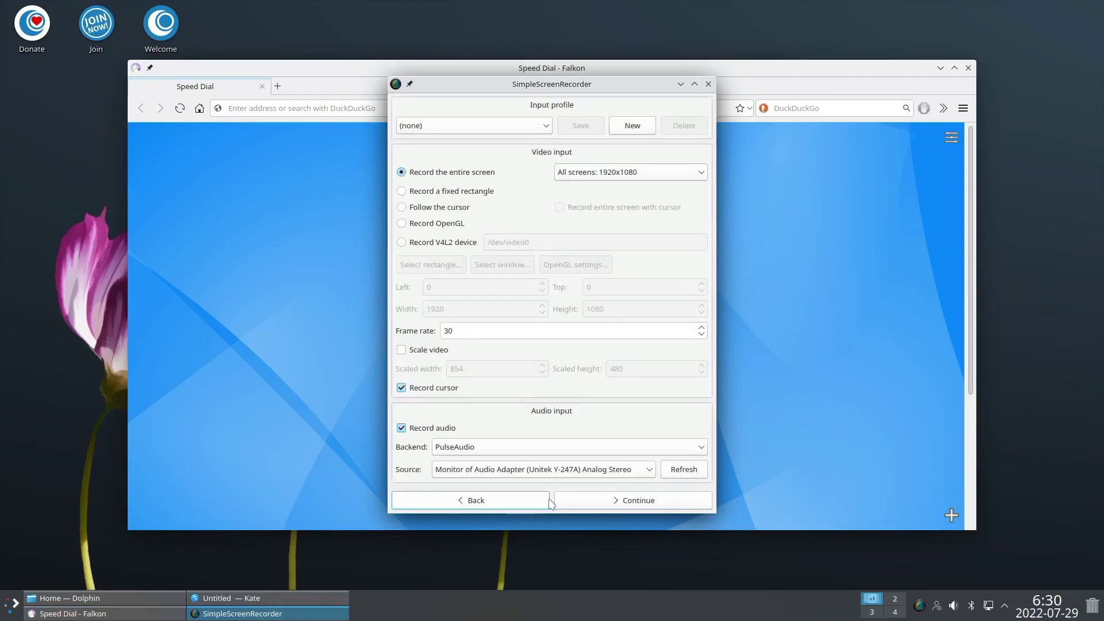
left_click(503, 129)
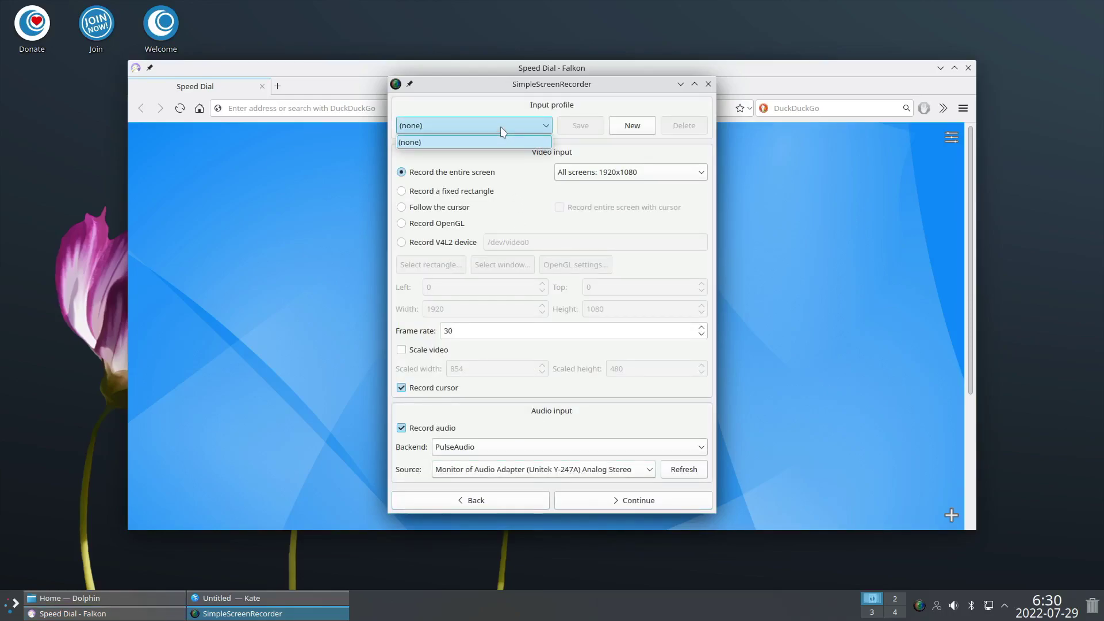
left_click(502, 132)
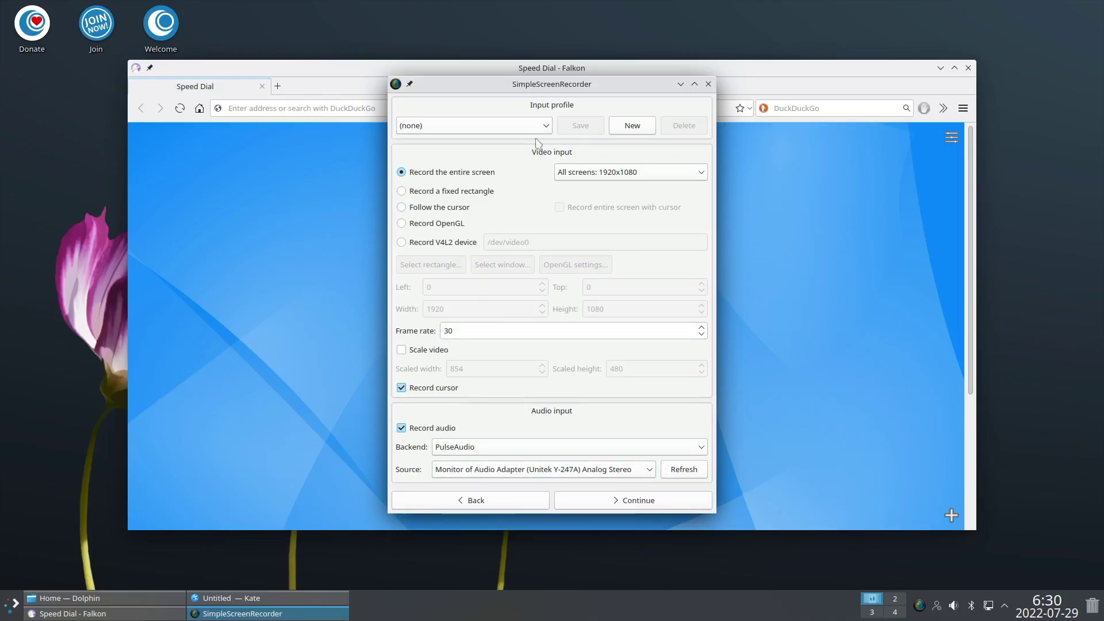
left_click(635, 501)
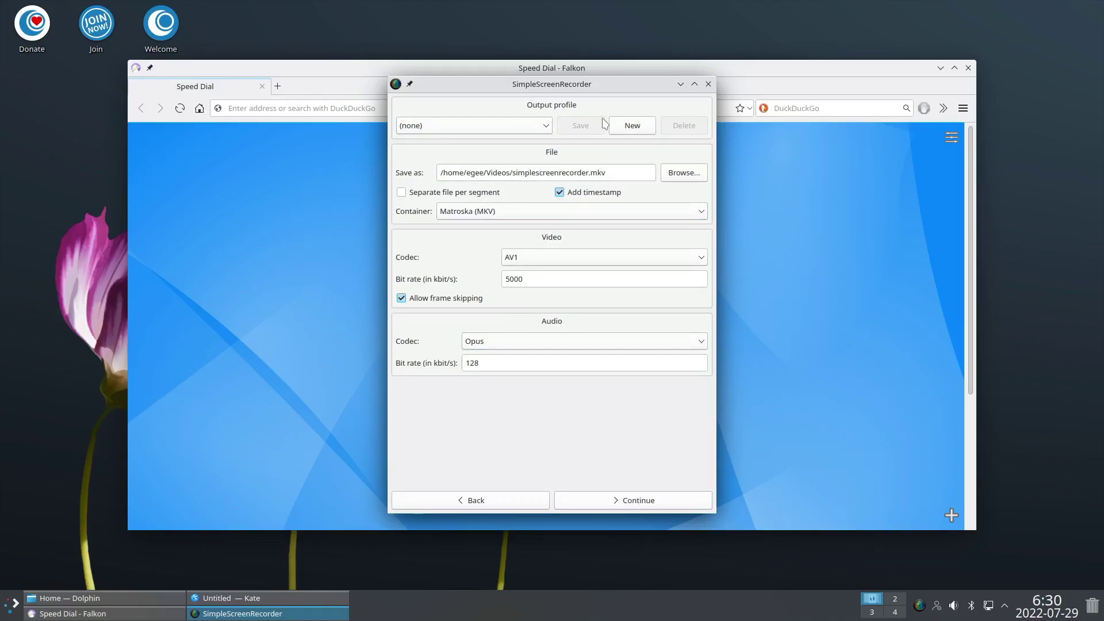
left_click(525, 126)
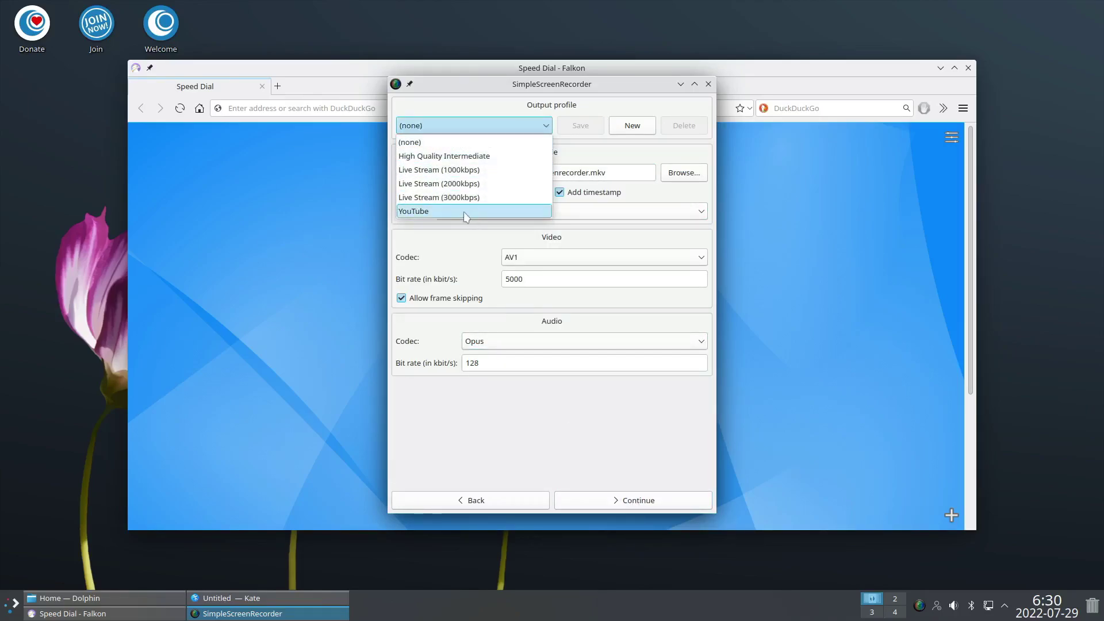
left_click(462, 162)
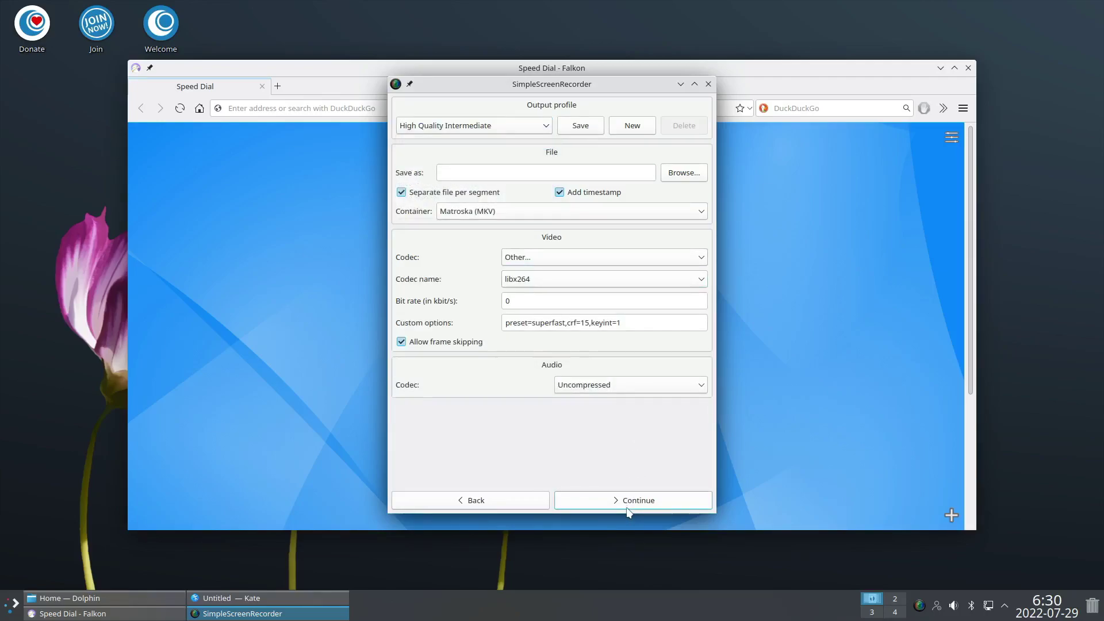
Save the recording as test.mkv in the home folder and continue to the Recording page.
left_click(629, 511)
left_click(601, 298)
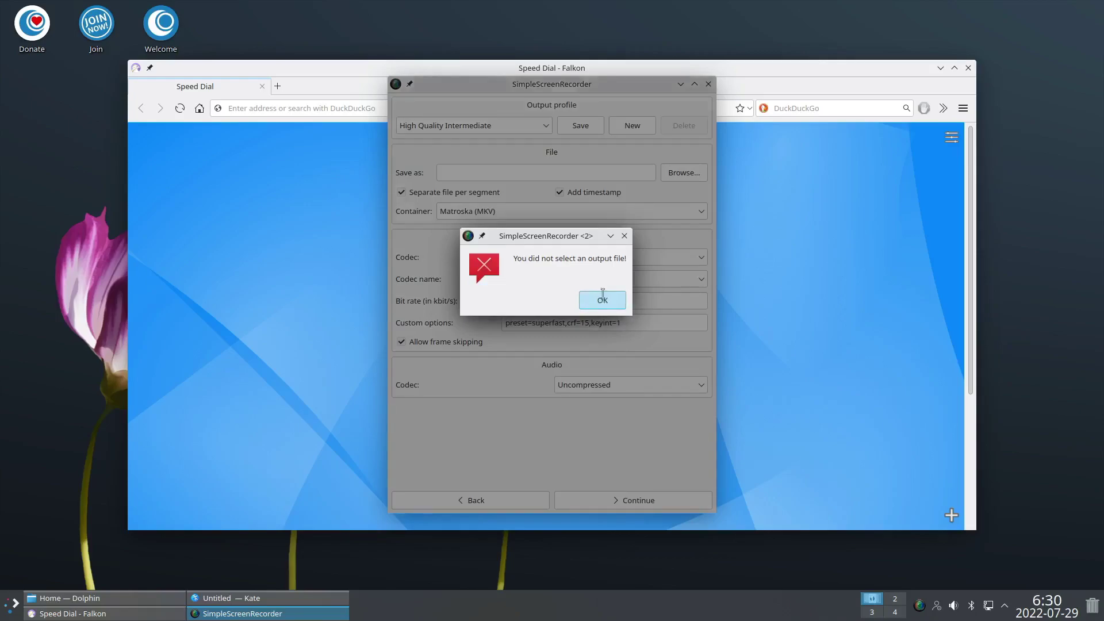
left_click(681, 172)
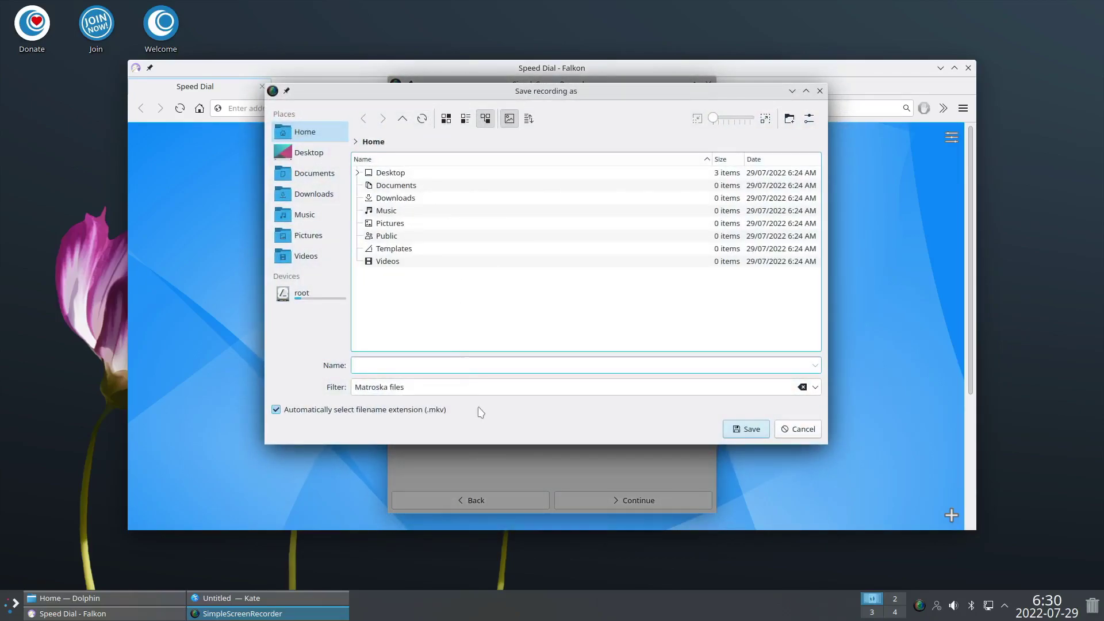
type("test")
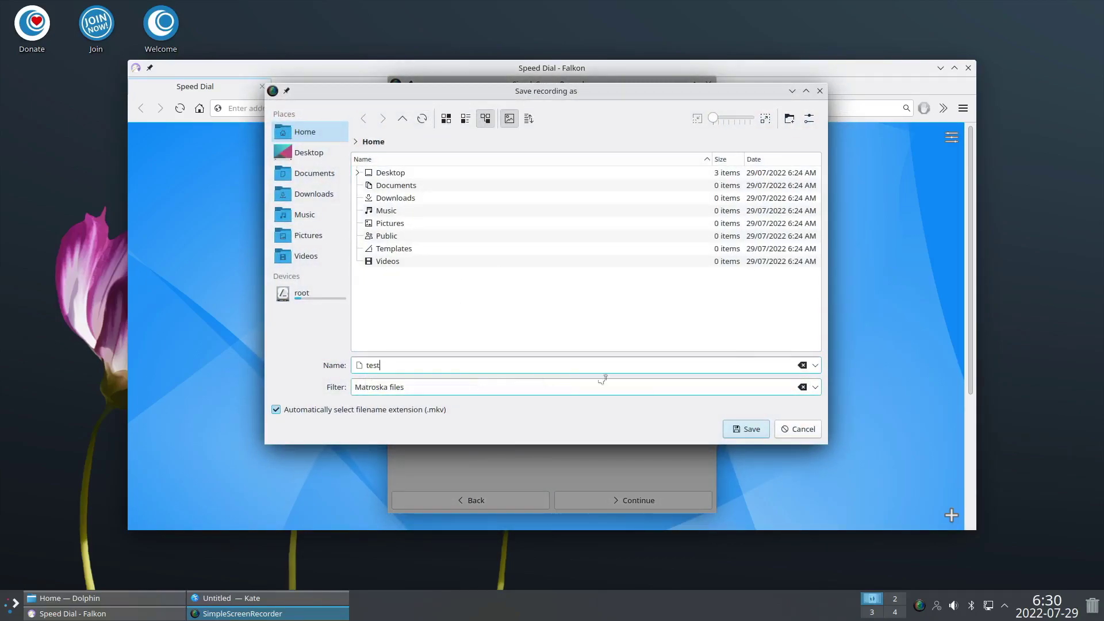
left_click(762, 433)
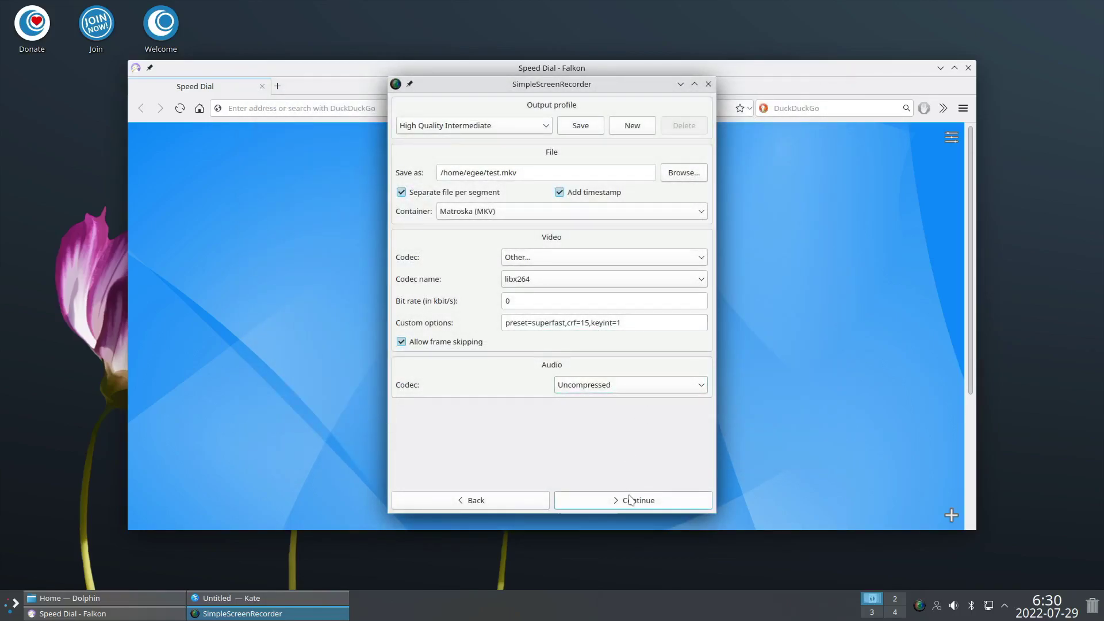
left_click(631, 503)
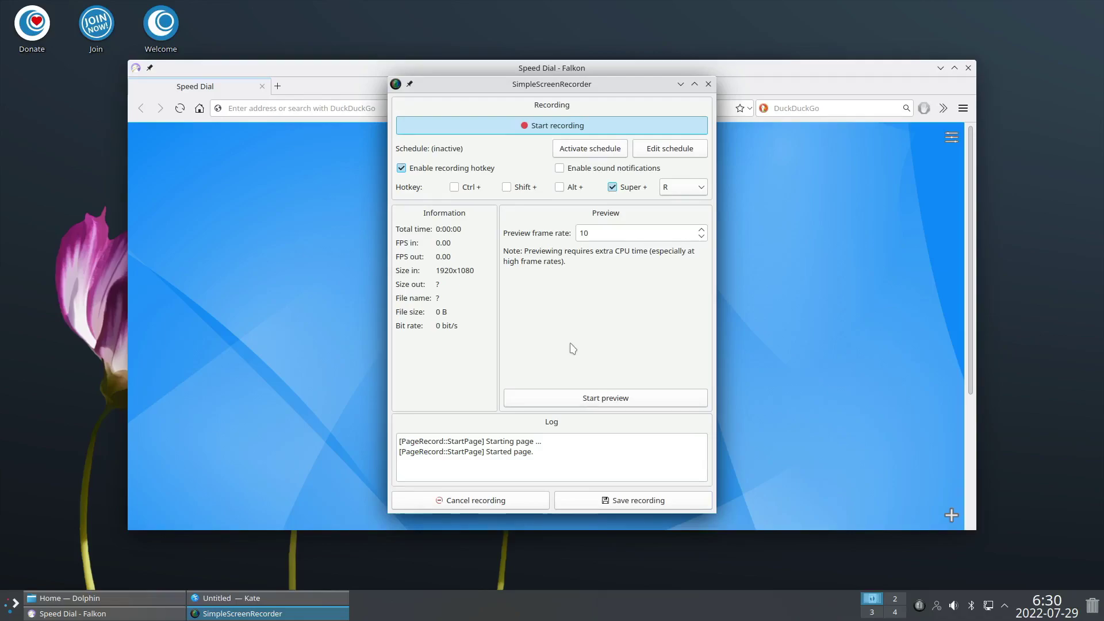
Close the screen recorder, raise Kate, and launch Dolphin, moving it off to the left.
key("alt+F4")
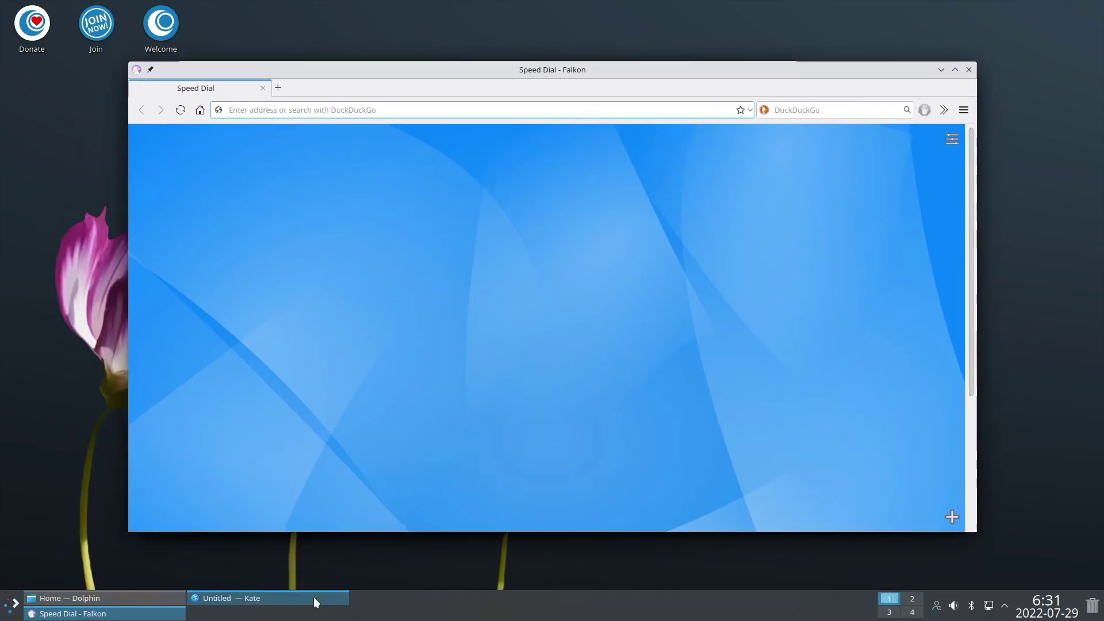
left_click(316, 598)
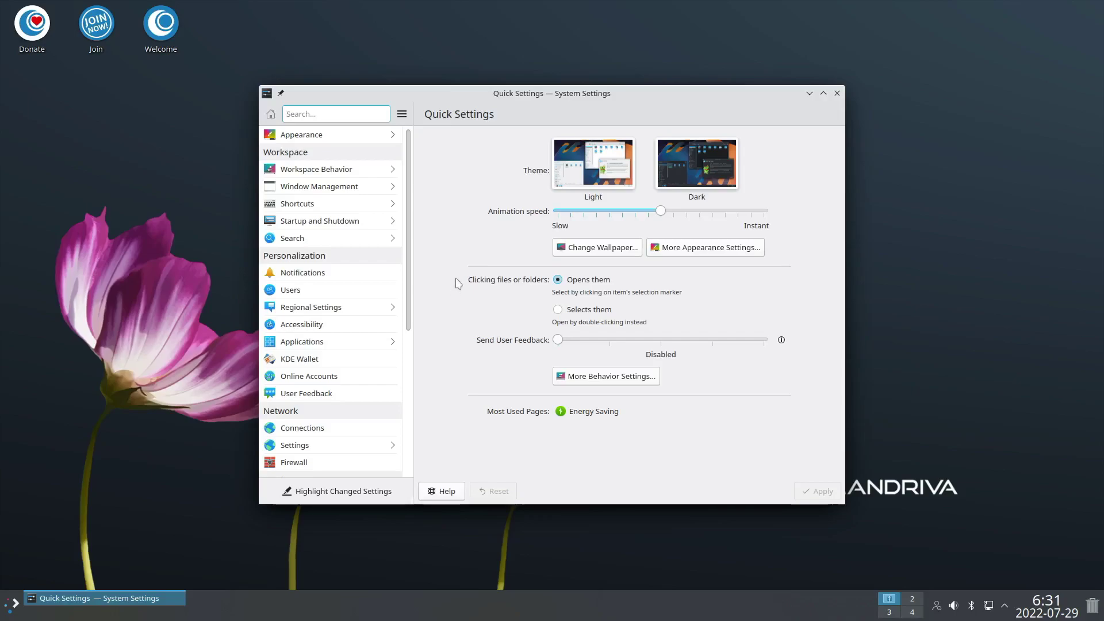
left_click(10, 603)
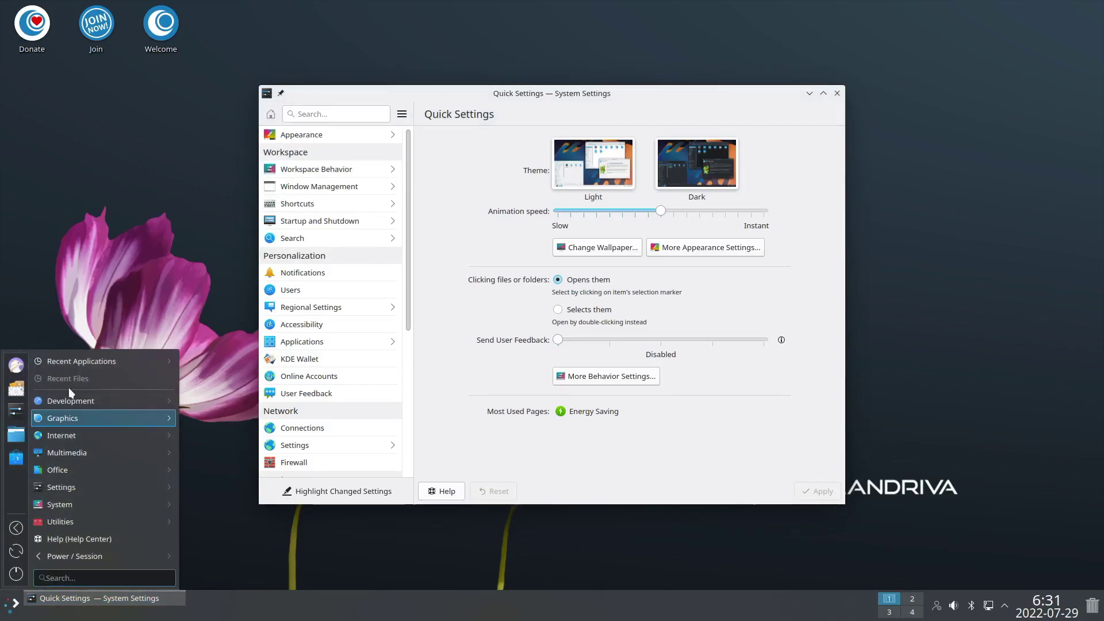
left_click(16, 434)
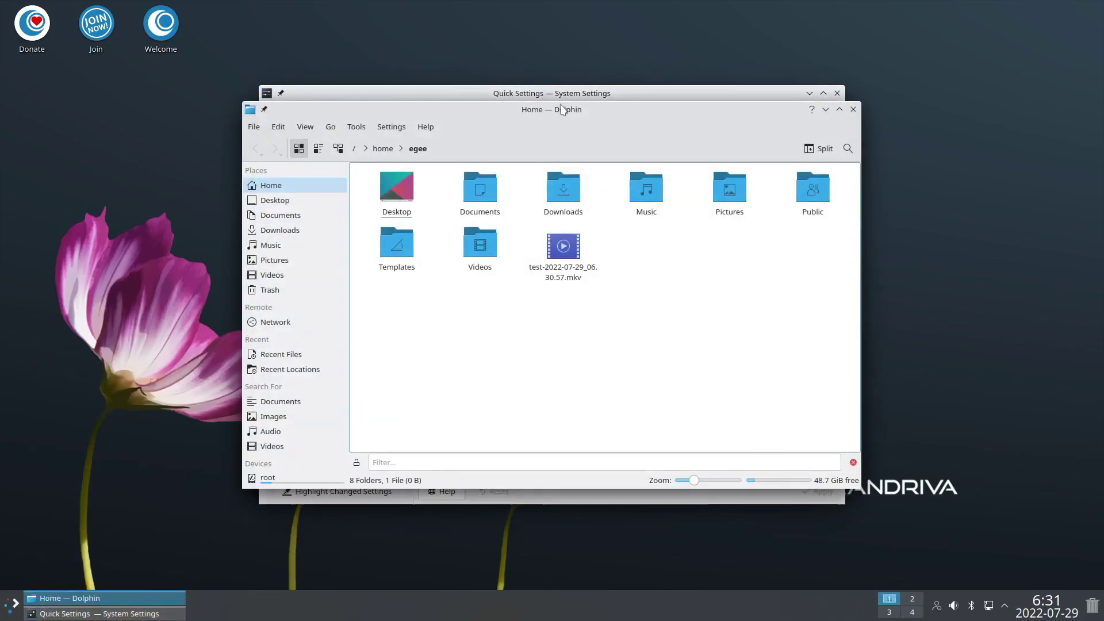
left_click_drag(549, 109, 247, 158)
Select and apply the Dark theme in System Settings, then move Dolphin up-right.
left_click(644, 161)
left_click(715, 163)
left_click(817, 491)
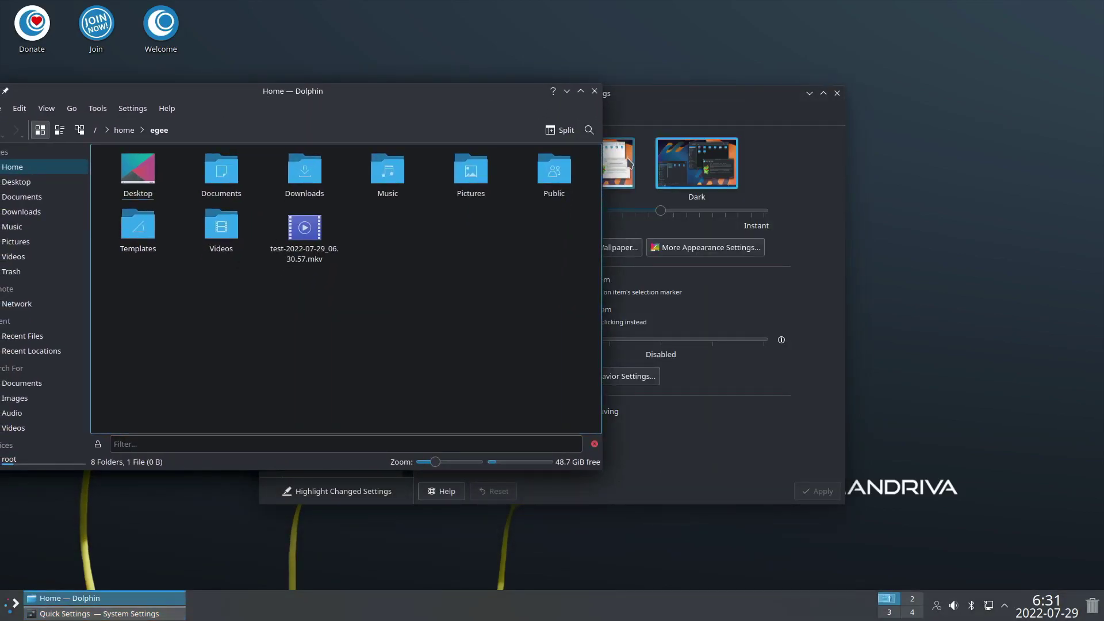
left_click_drag(394, 97, 816, 36)
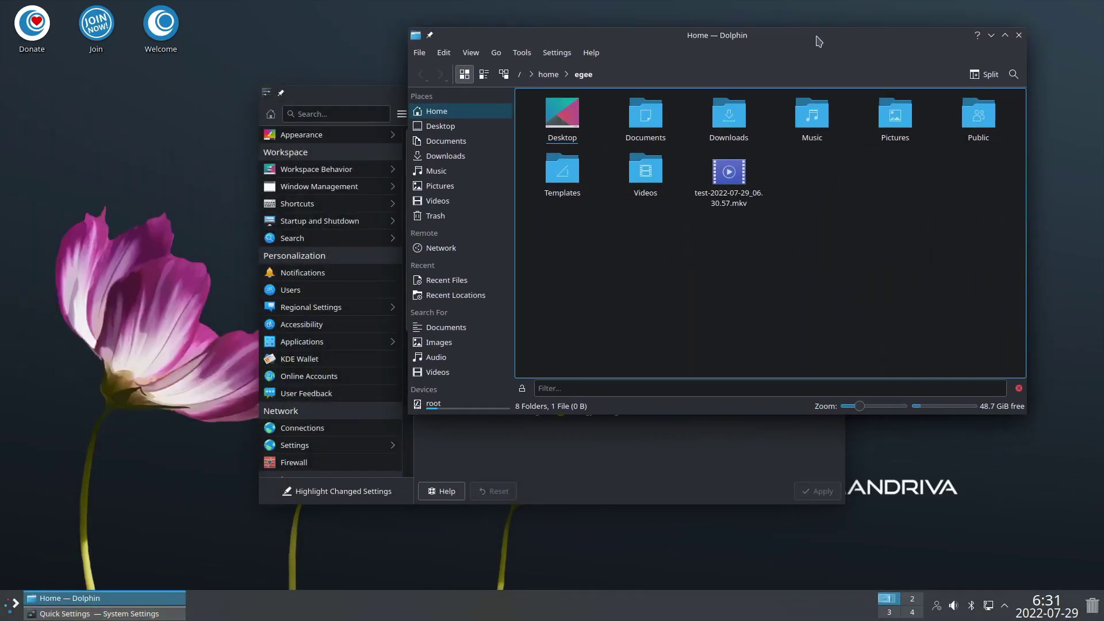
Search the launcher for 'kinfo' to start Info Center and move its window up-left.
left_click(6, 612)
type("kino")
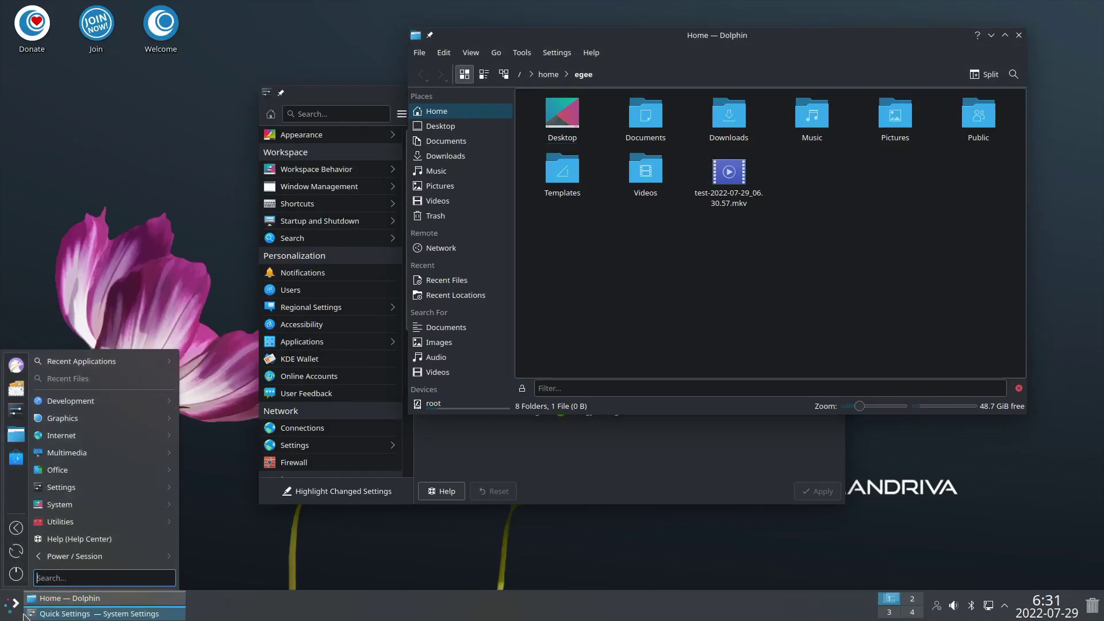
key("BackSpace")
type("fo")
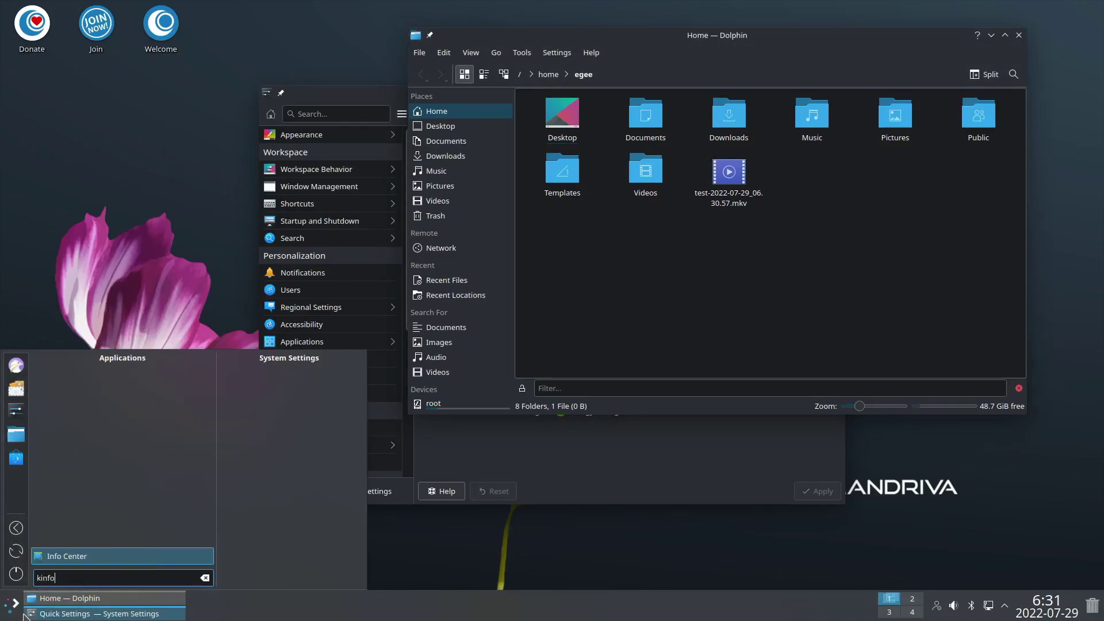
key("Return")
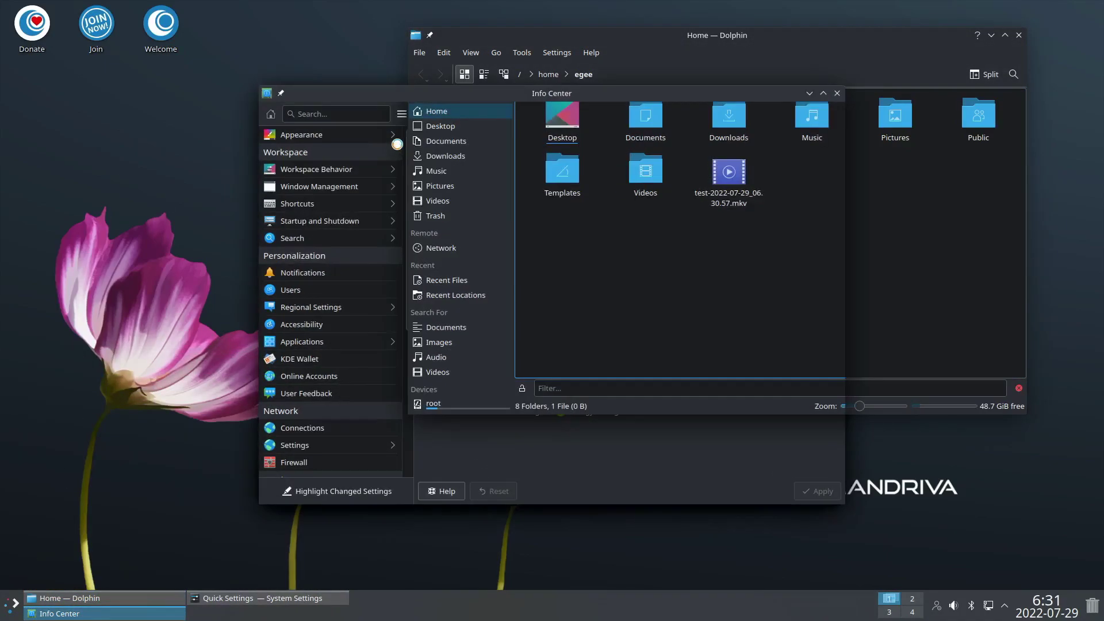
left_click_drag(425, 90, 255, 59)
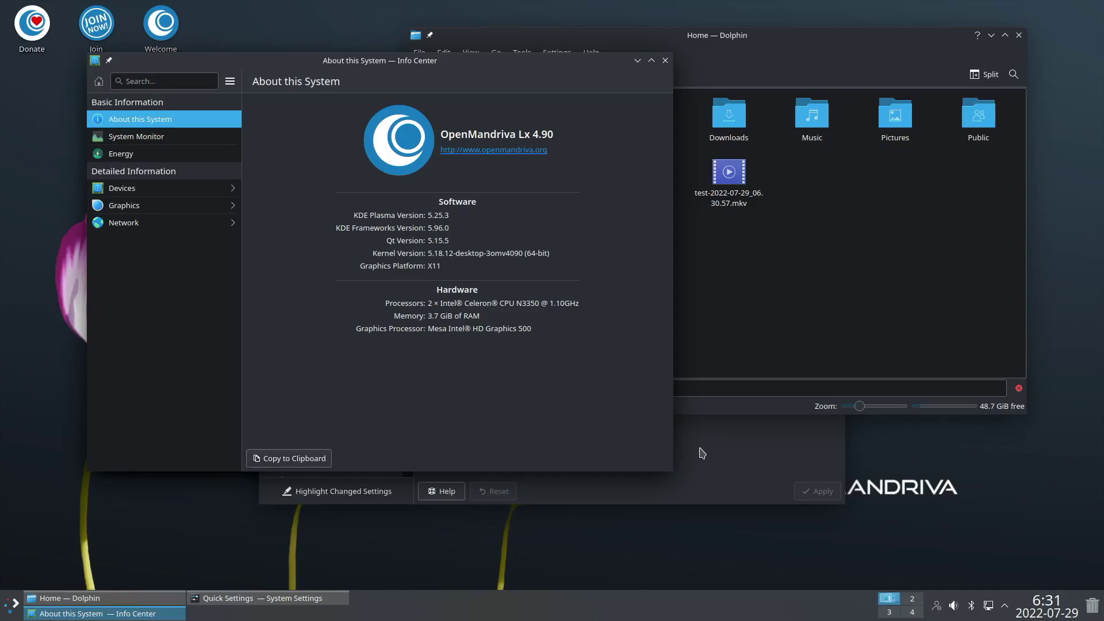
left_click(745, 474)
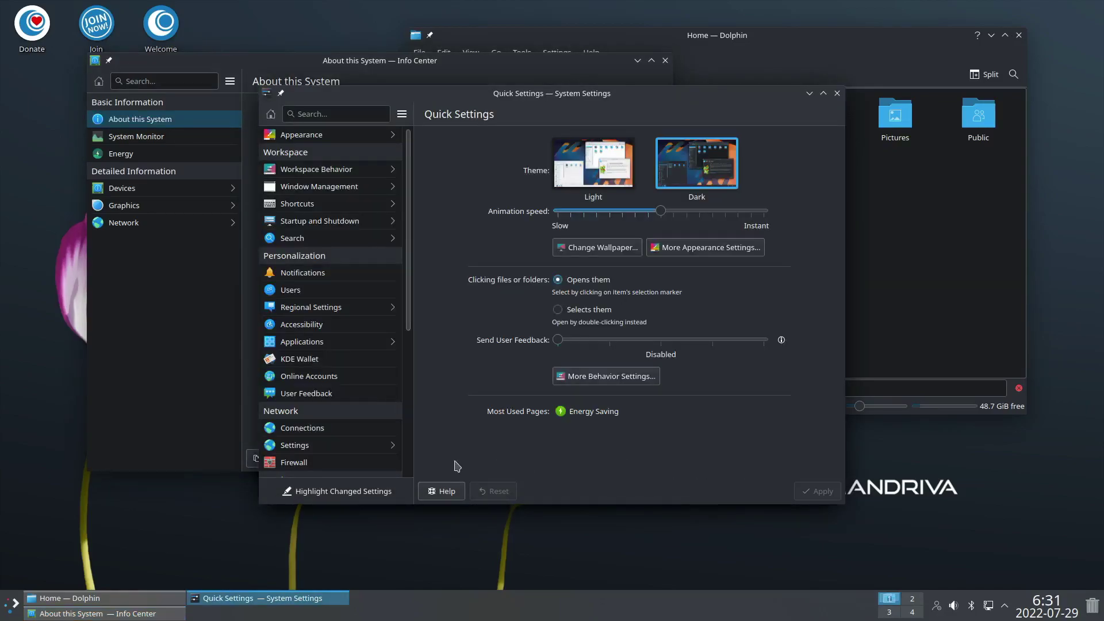
Open Workspace Behavior's General Behavior page in System Settings, then return to the category list.
left_click(192, 412)
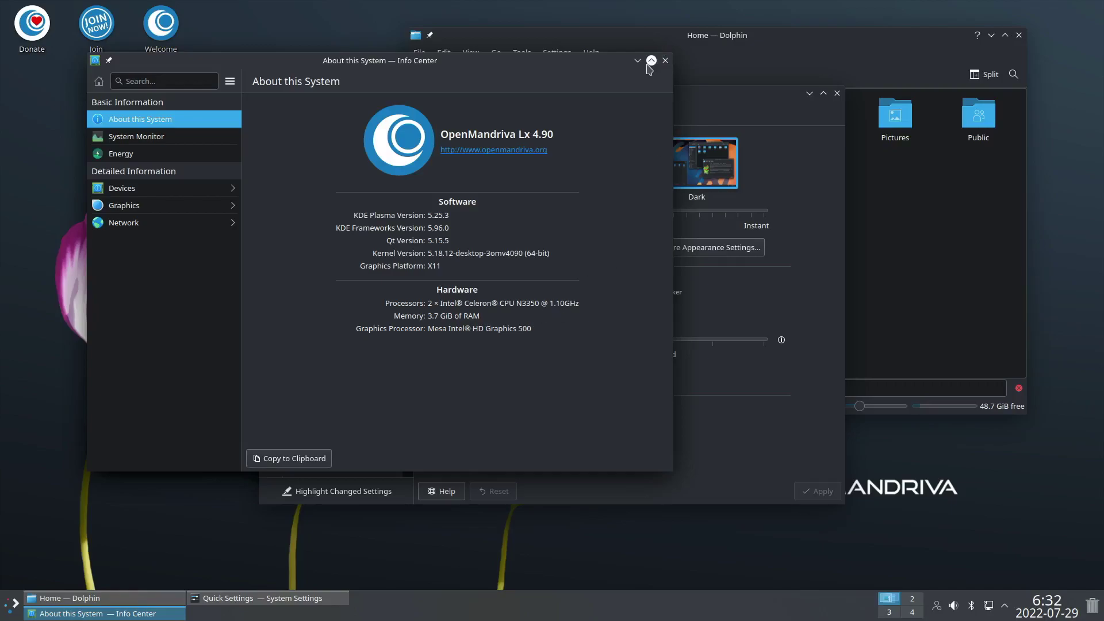
left_click(724, 93)
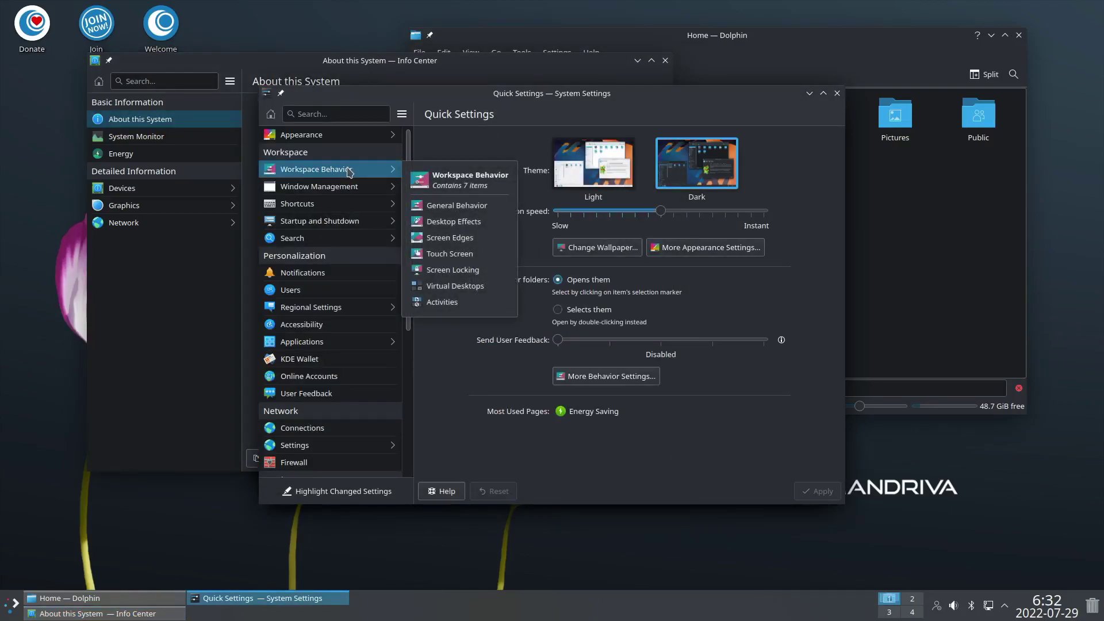
left_click(349, 170)
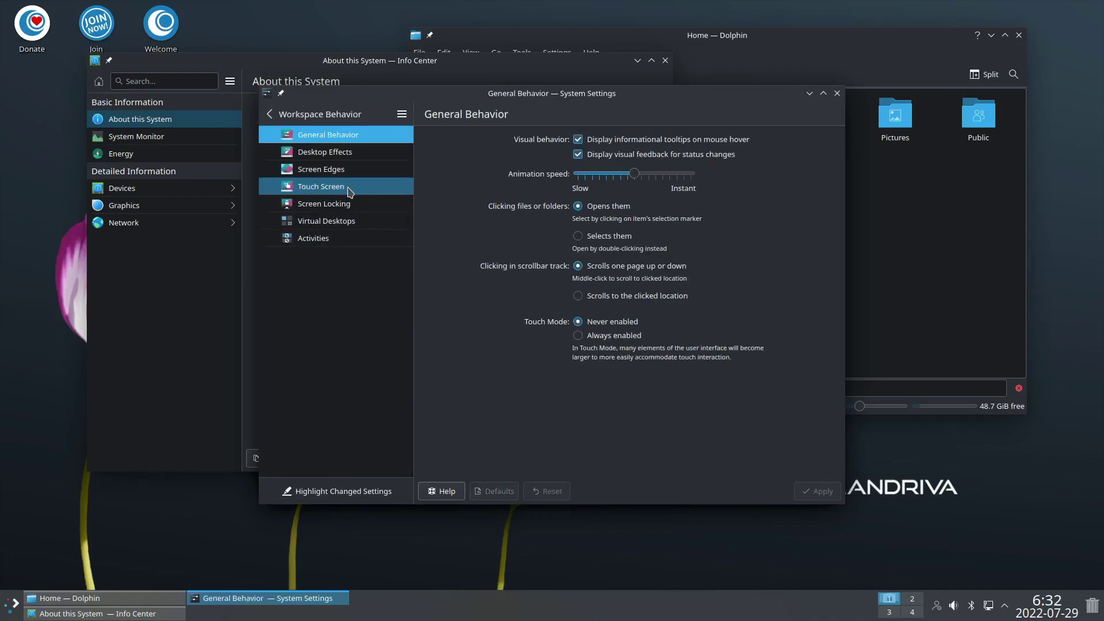
left_click(290, 118)
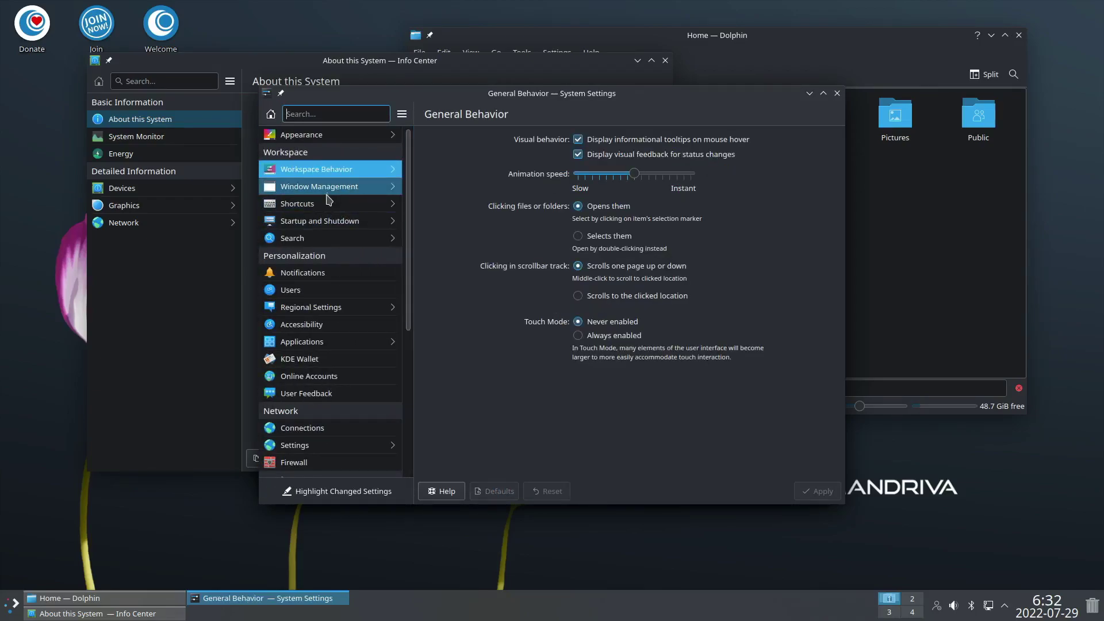
Search the launcher for 'monit' and start System Monitor.
left_click(11, 612)
type("k")
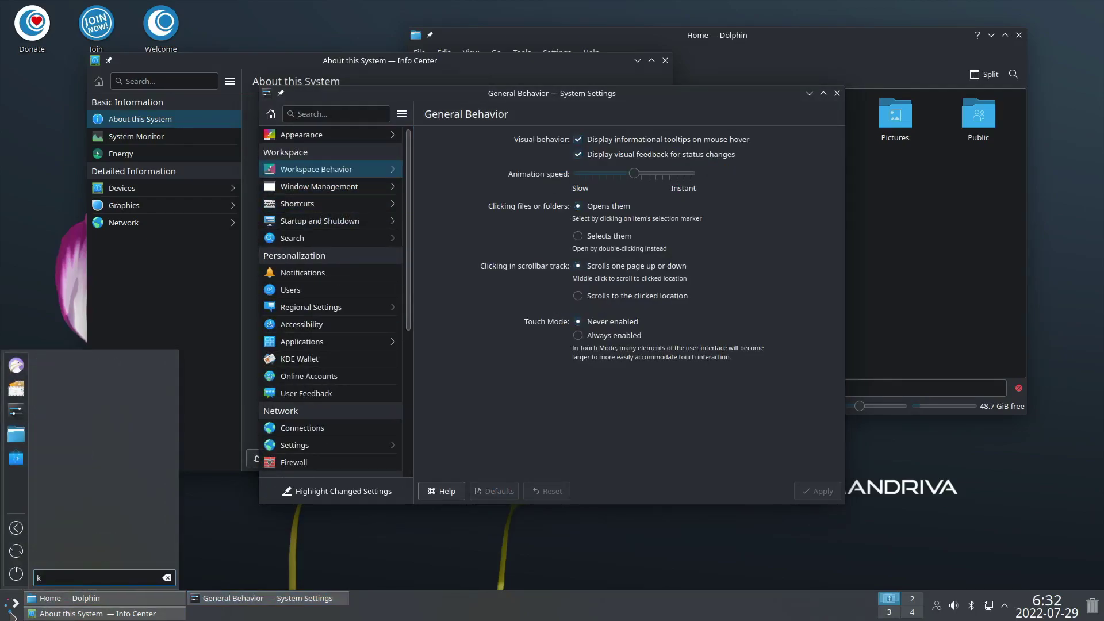
type("info")
key("BackSpace")
key("BackSpace")
key("BackSpace")
key("BackSpace")
key("BackSpace")
type("ksys")
key("BackSpace")
key("BackSpace")
key("BackSpace")
type("monit")
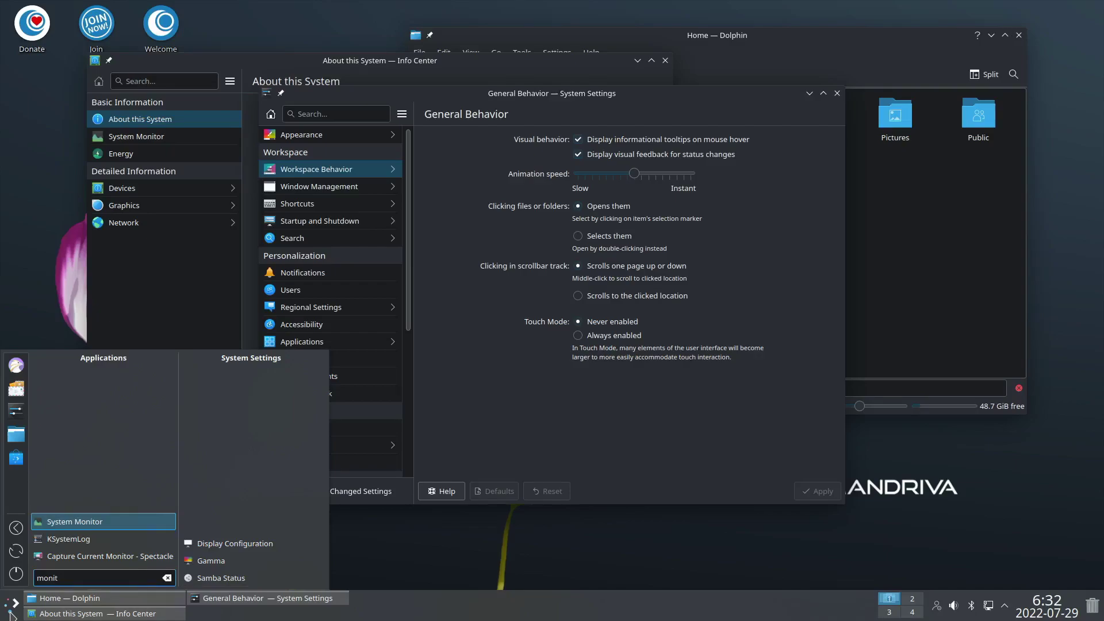
key("Return")
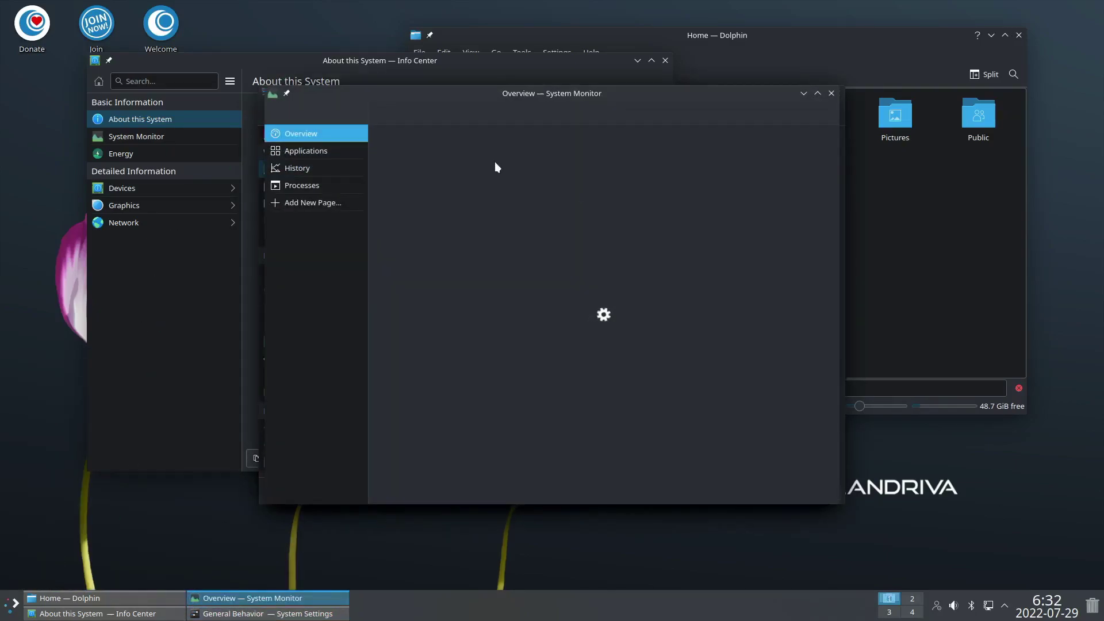
Show System Monitor's History page with CPU, memory and network graphs, repositioning the window.
left_click_drag(501, 104, 475, 55)
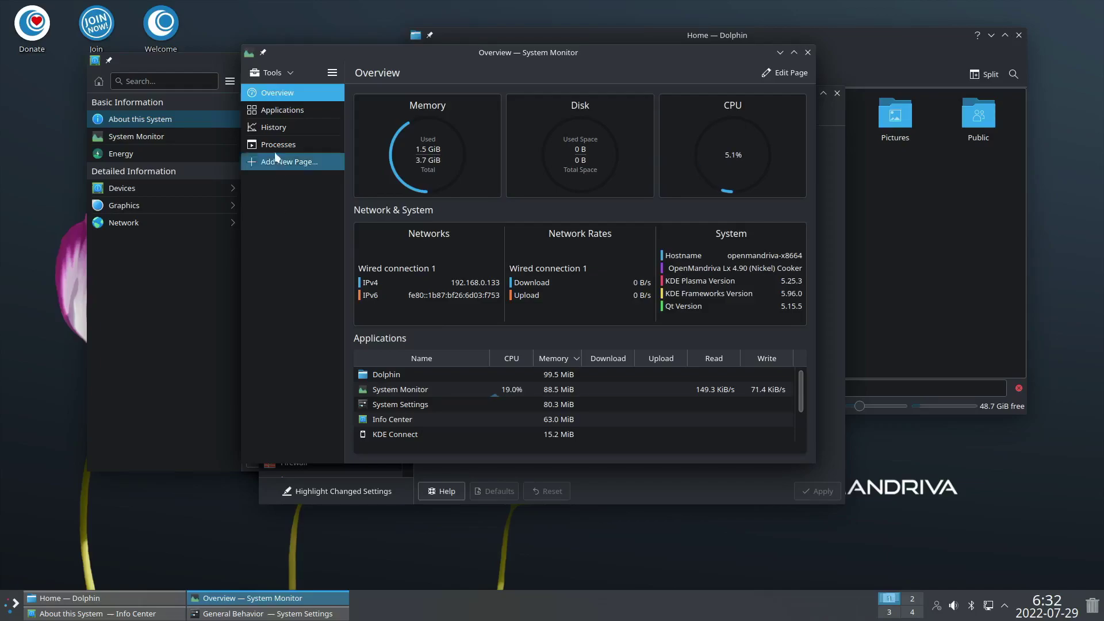
left_click(273, 131)
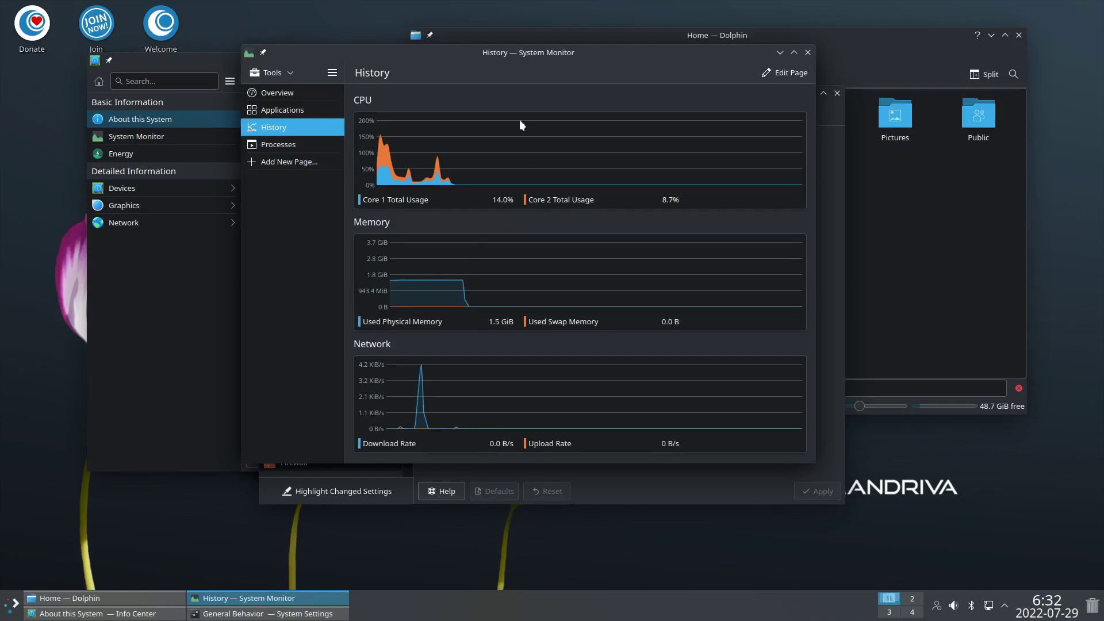
left_click_drag(530, 52, 674, 89)
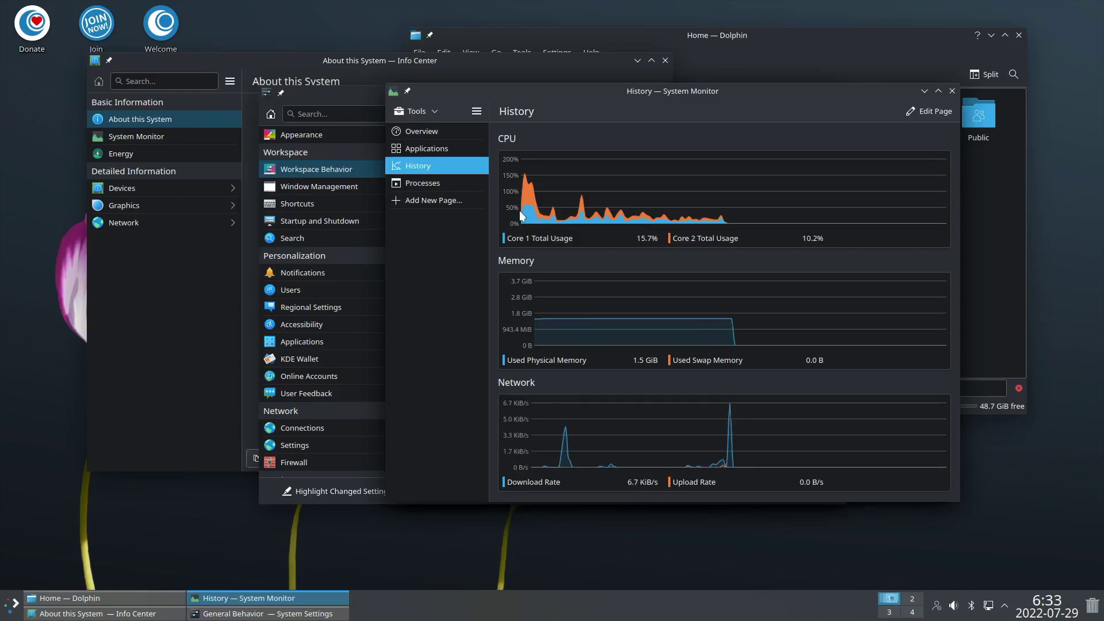
Minimize System Monitor, reach Desktop Effects with Wobbly Windows, and drag the settings window to see the wobble.
left_click(924, 92)
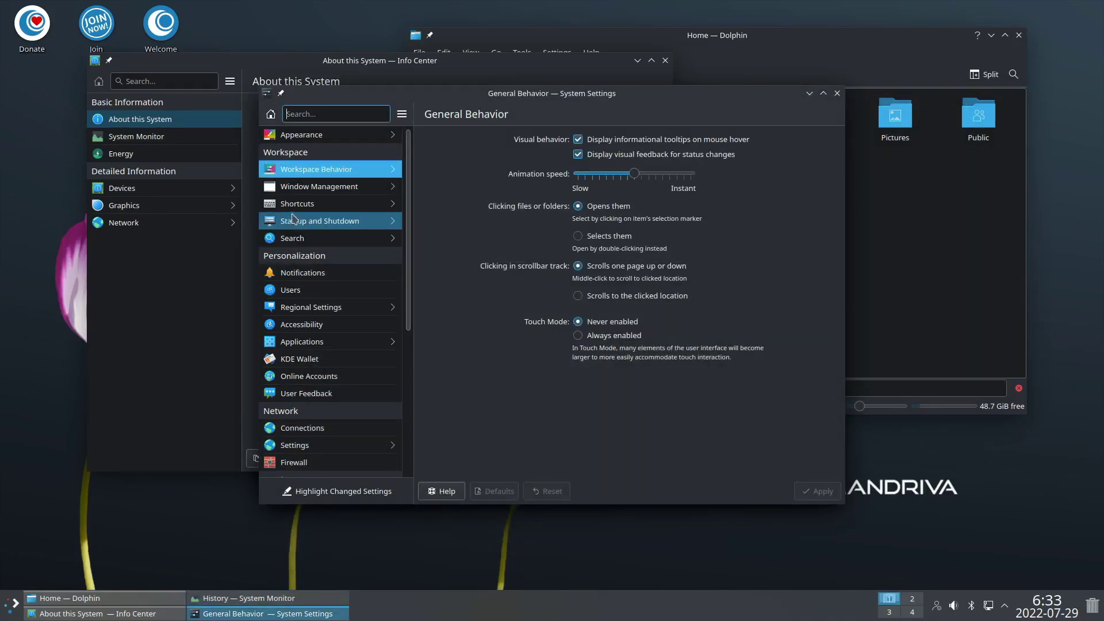
left_click(299, 191)
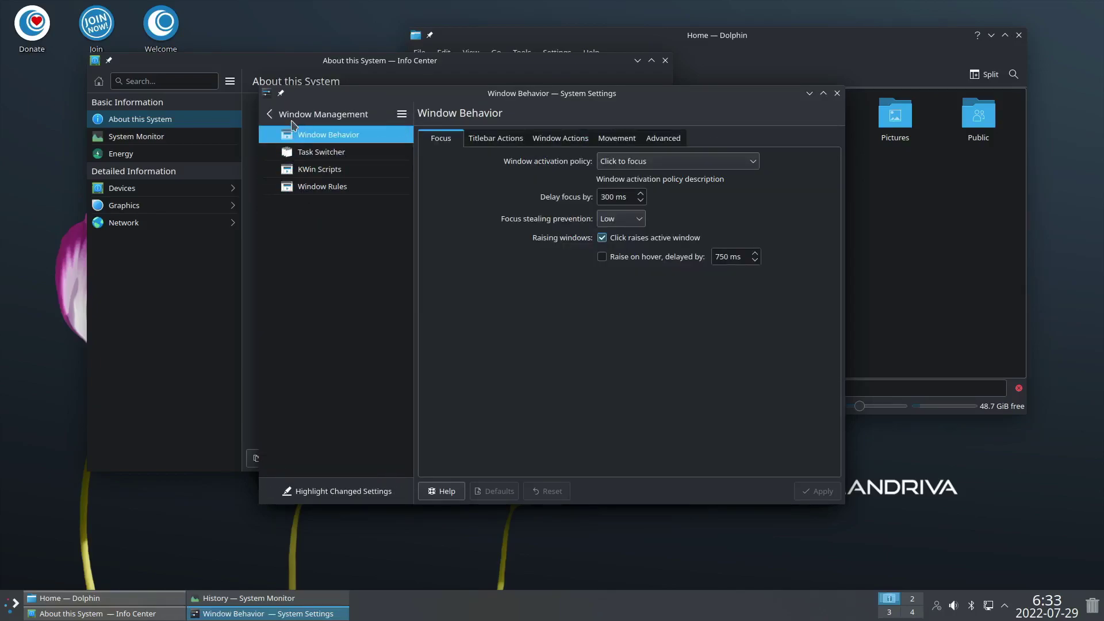
left_click(291, 118)
scroll(324, 271, "down", 4)
scroll(325, 281, "down", 5)
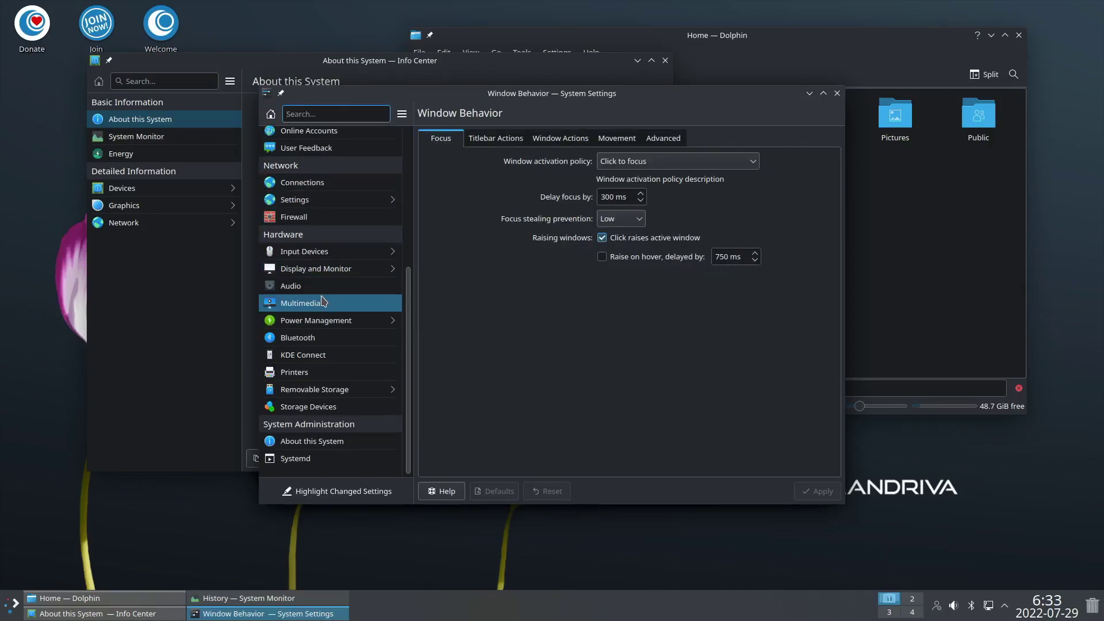
left_click_drag(615, 92, 635, 73)
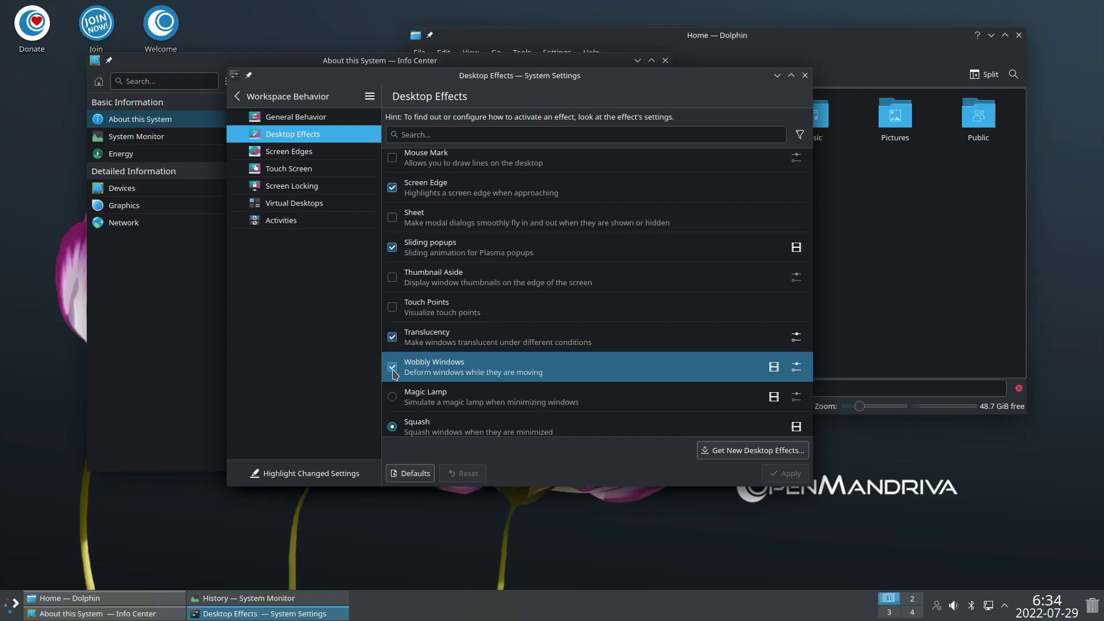
left_click_drag(484, 92, 517, 105)
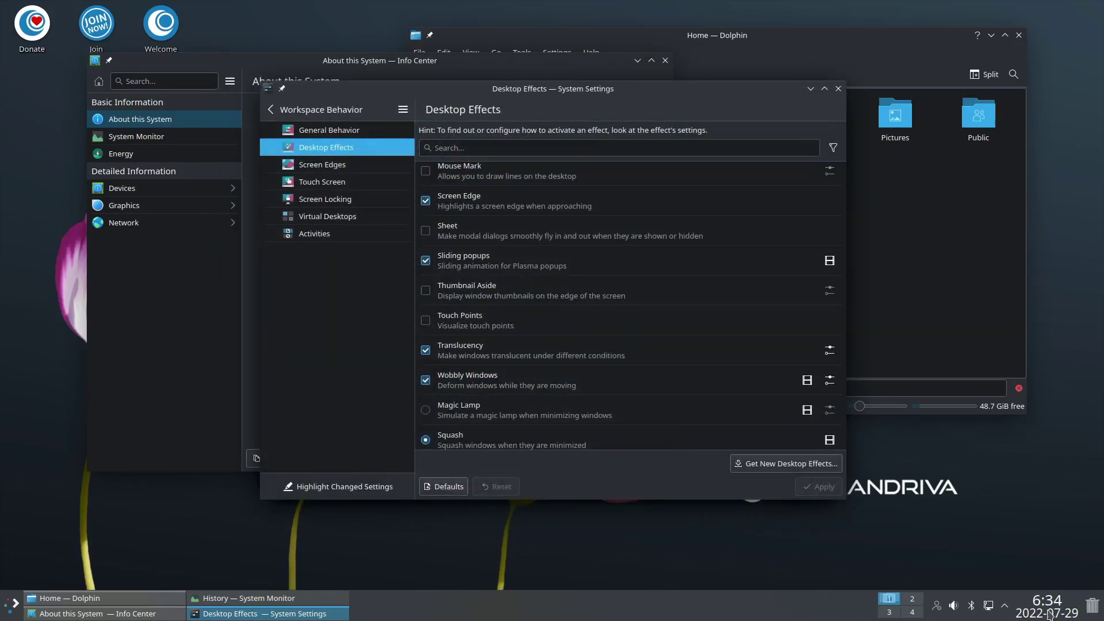
left_click(1005, 609)
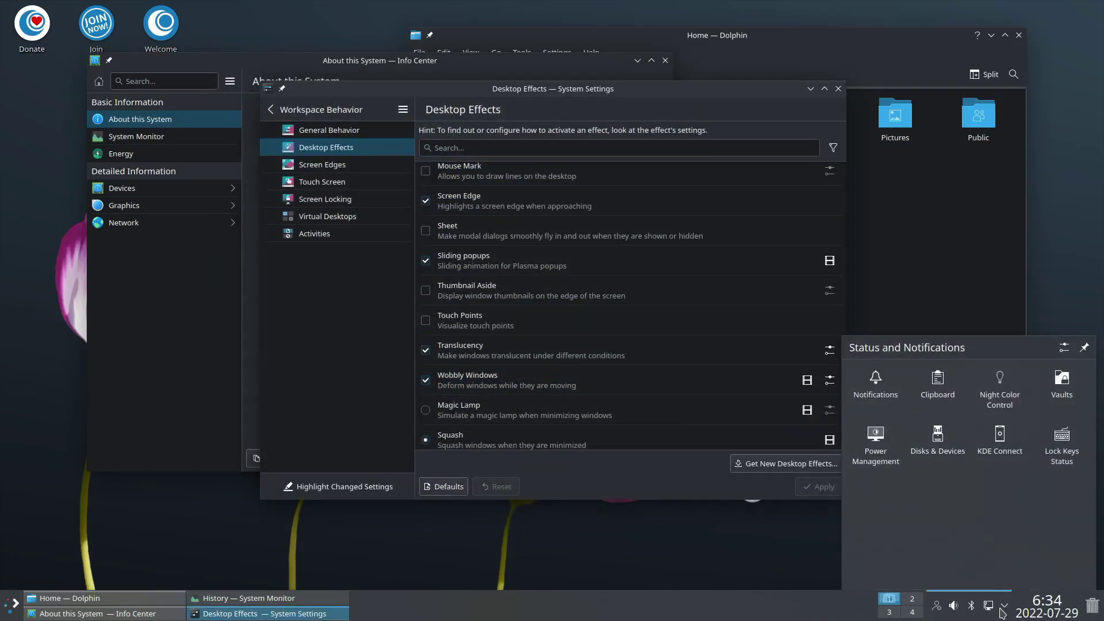
Connect to the Eghq5 Wi-Fi network with its password, then disconnect from it.
key("Escape")
left_click(988, 608)
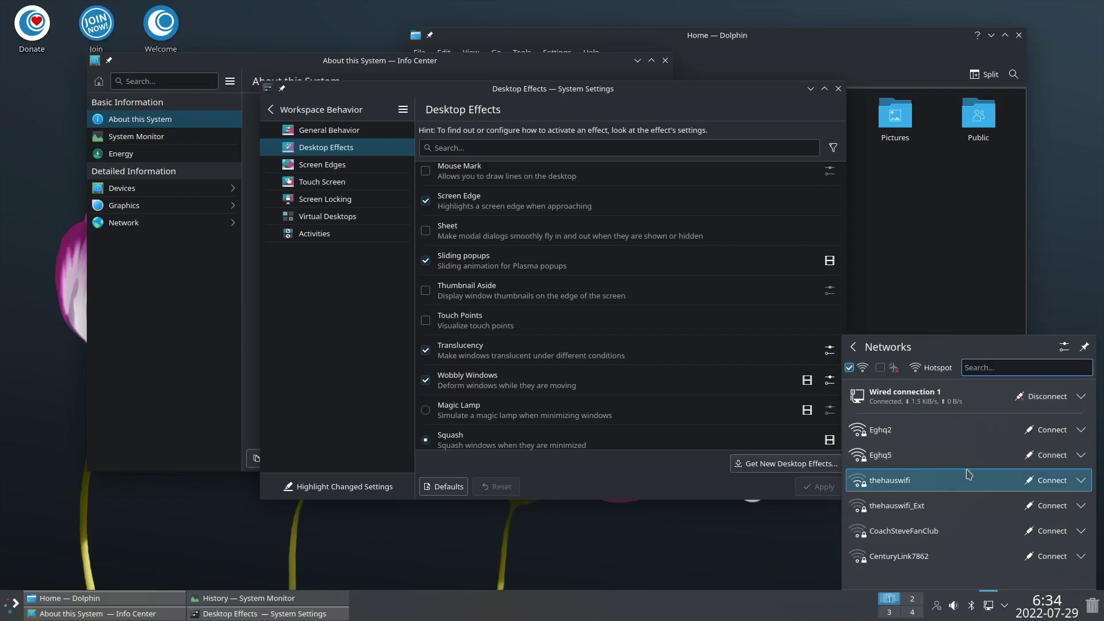
left_click(1045, 455)
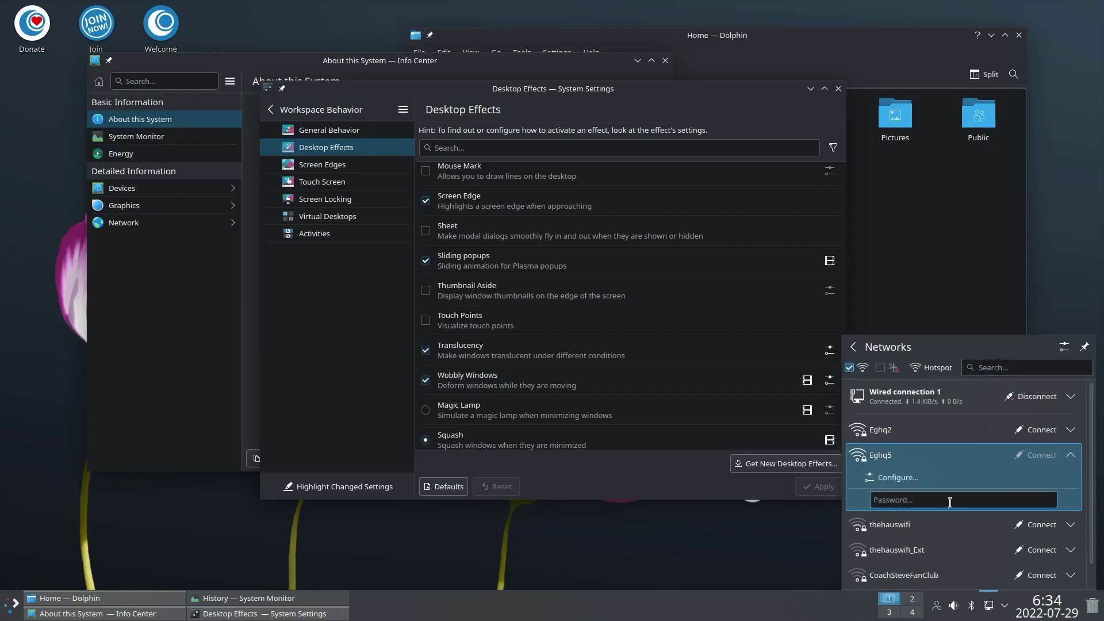
type("•••••••••••••")
key("Return")
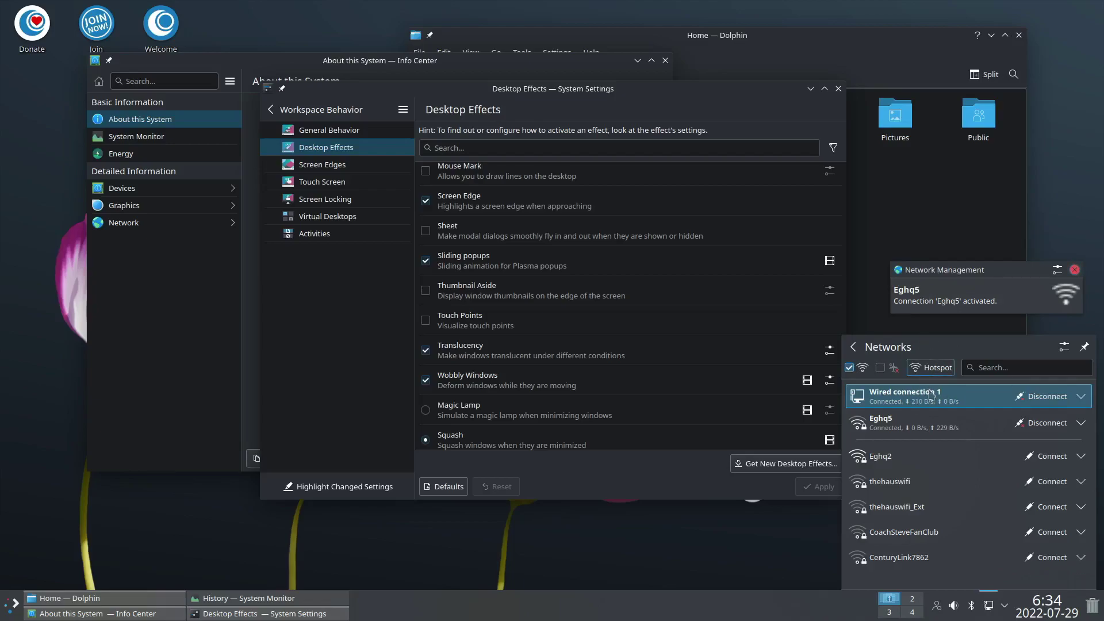
left_click(1029, 423)
left_click(613, 95)
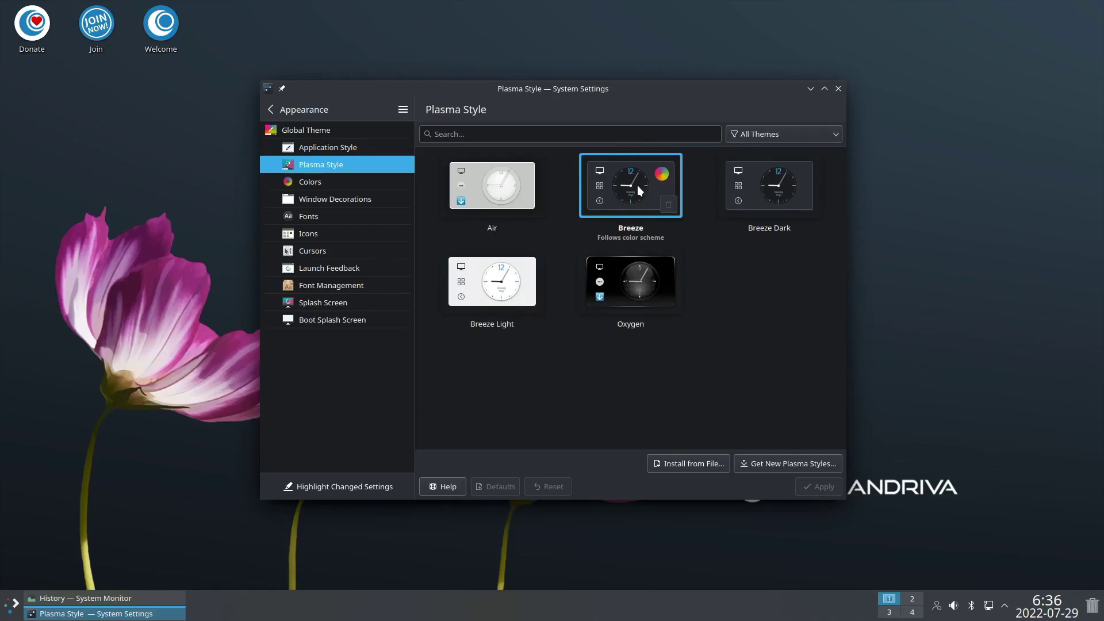
Browse Application Style, Colors, Window Decorations, Fonts, Icons, Splash and Boot Splash pages, then close System Settings.
left_click(362, 149)
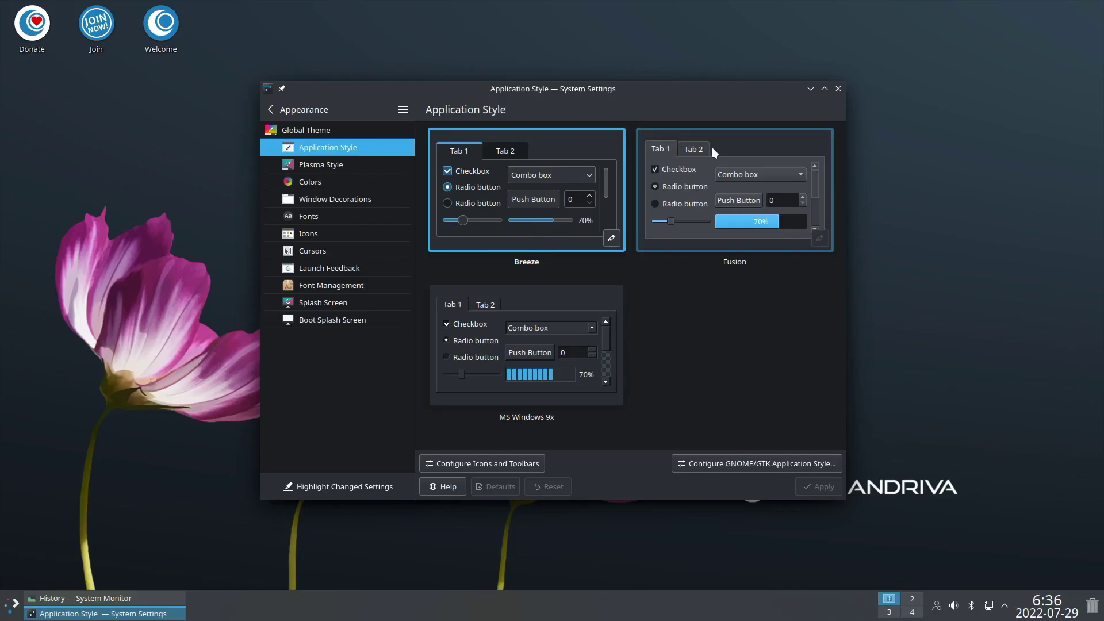
left_click(298, 184)
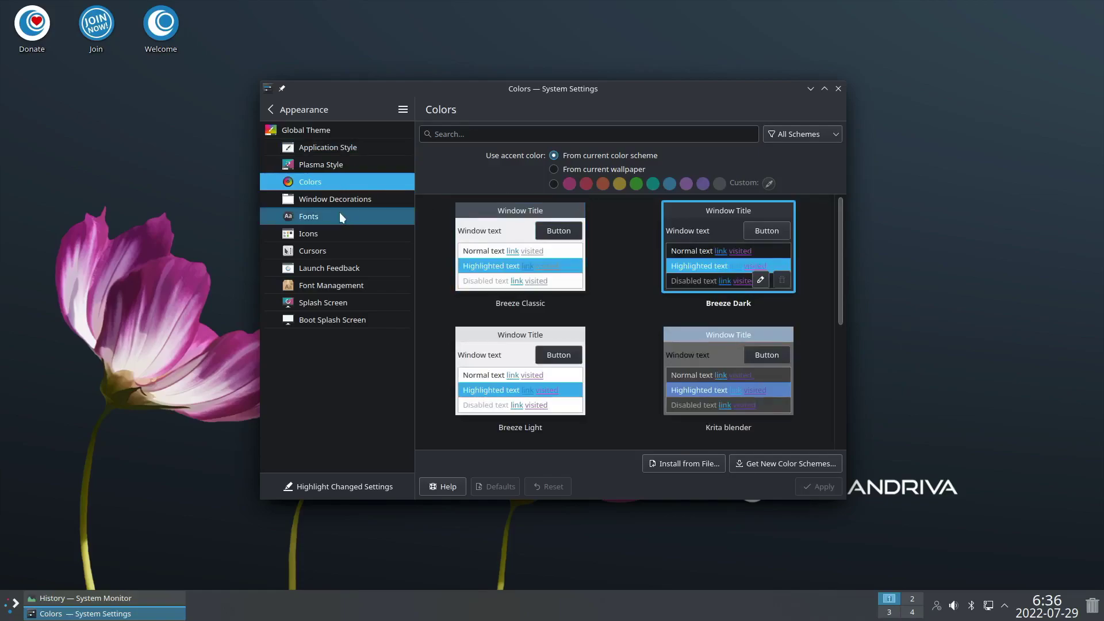
left_click(326, 205)
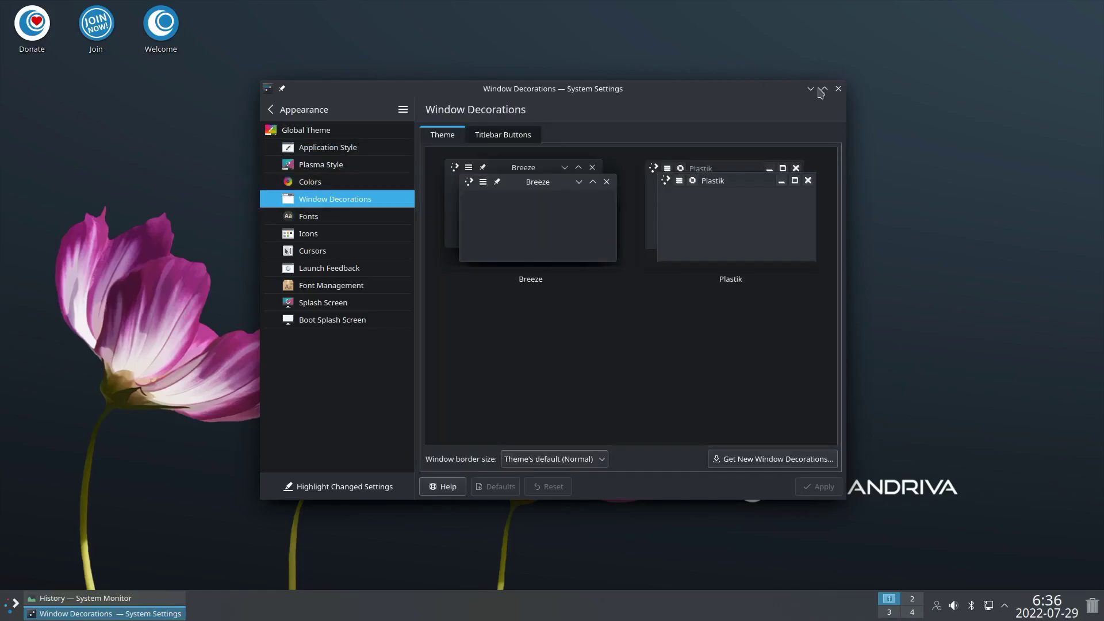
mouse_move(602, 215)
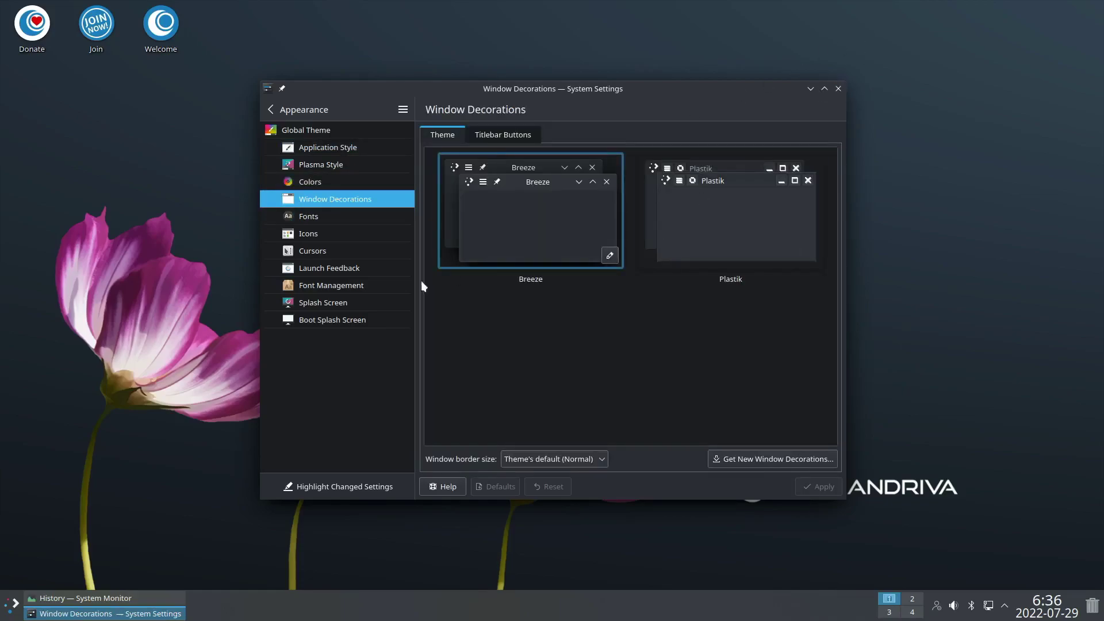
left_click(332, 222)
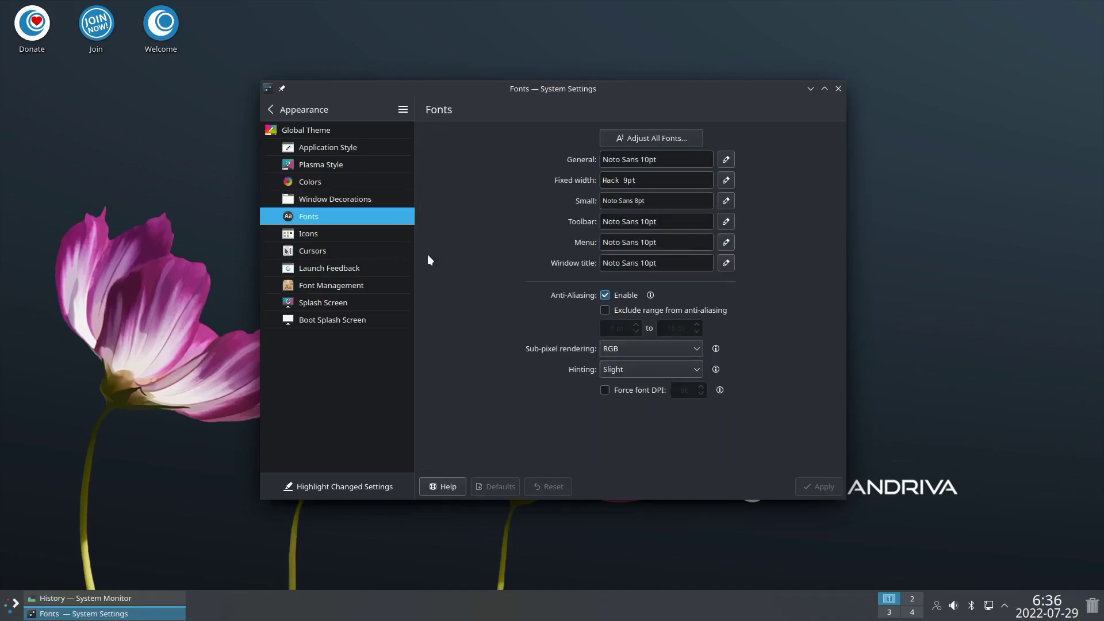
left_click(347, 233)
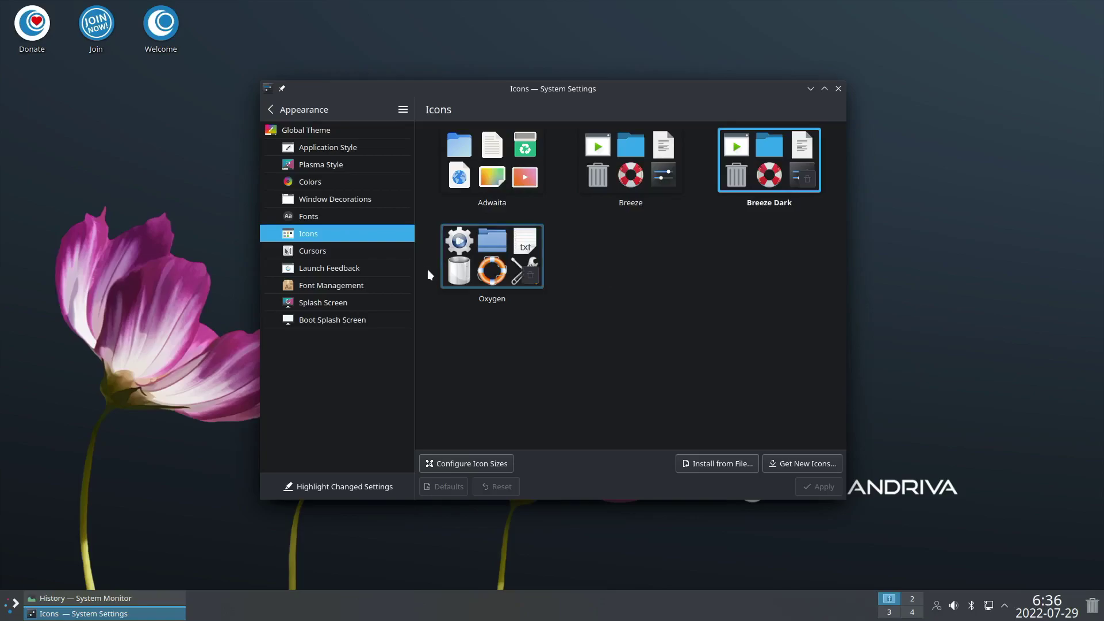
left_click(357, 311)
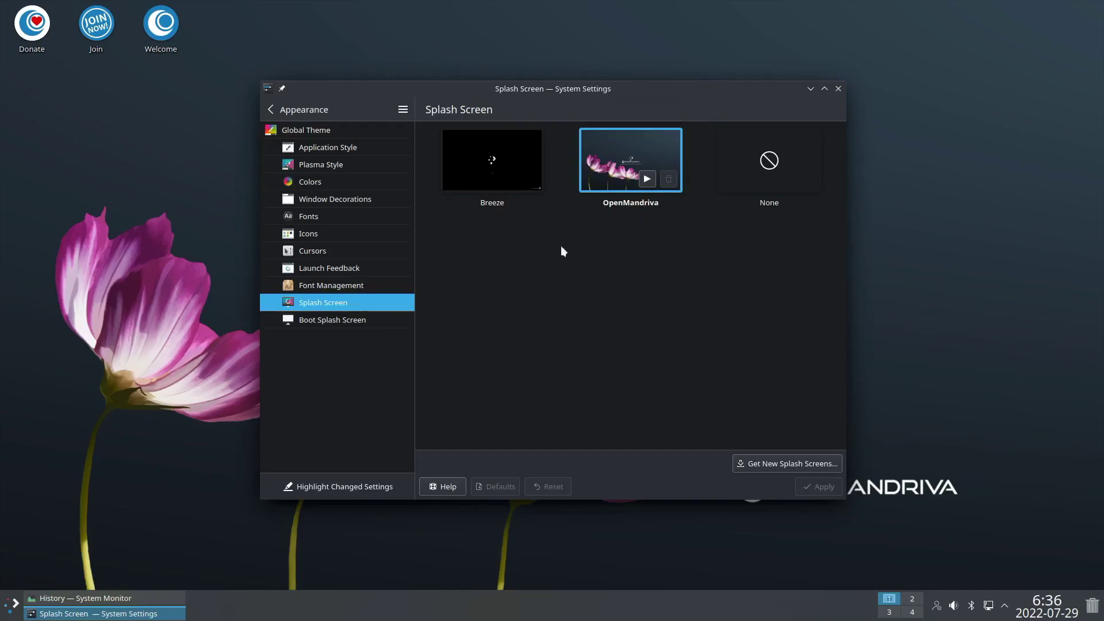
left_click(359, 322)
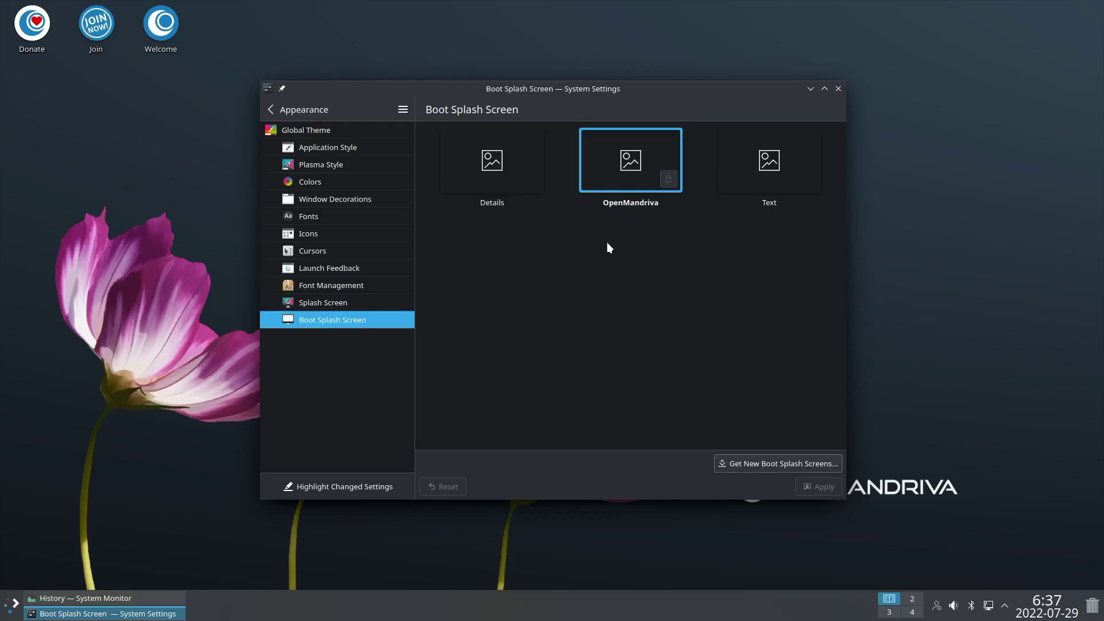
left_click(838, 88)
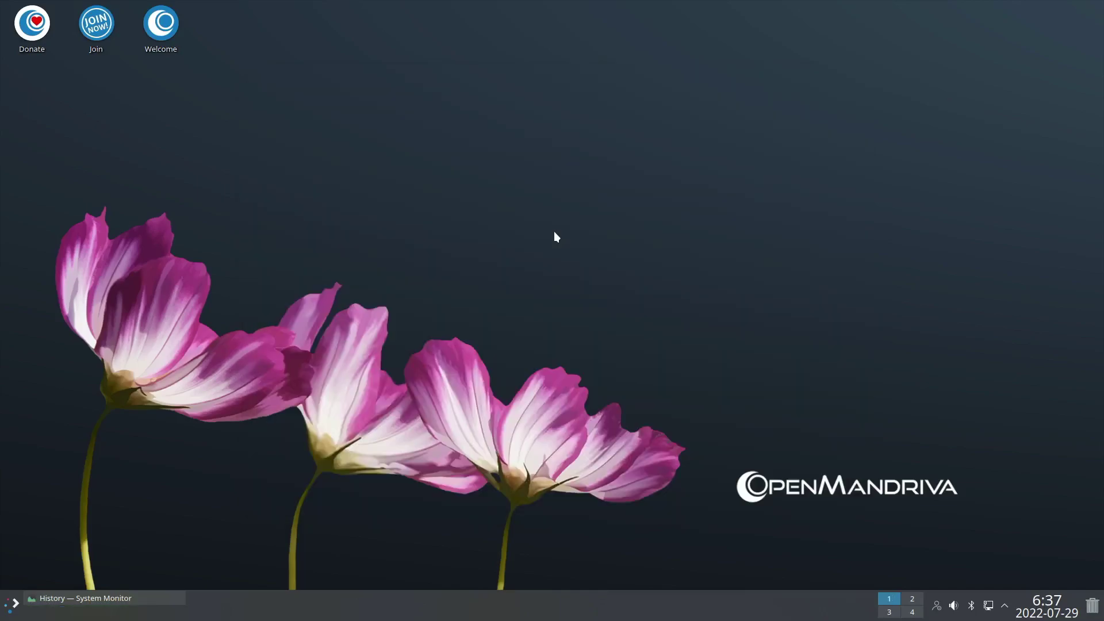
Move the Donate, Join and Welcome icons, then pick the Bright-and-shiny_1939Mercury wallpaper in desktop settings.
left_click_drag(249, 95, 1, 3)
mouse_move(160, 35)
left_mouse_down()
mouse_move(458, 205)
mouse_move(482, 180)
mouse_move(170, 46)
left_mouse_up()
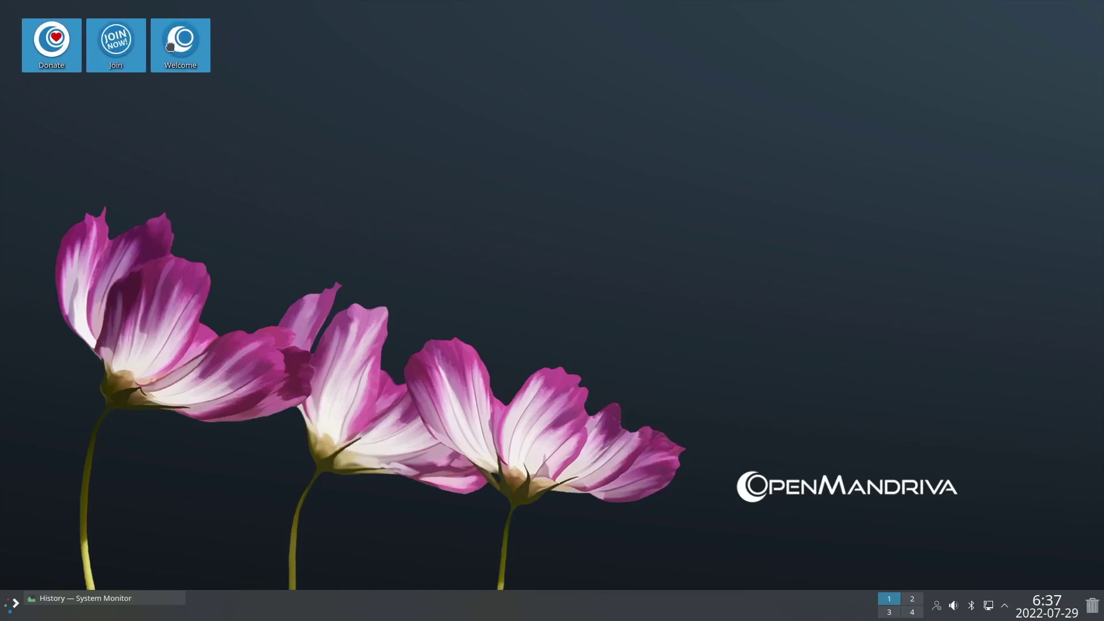
right_click(424, 149)
left_click(469, 165)
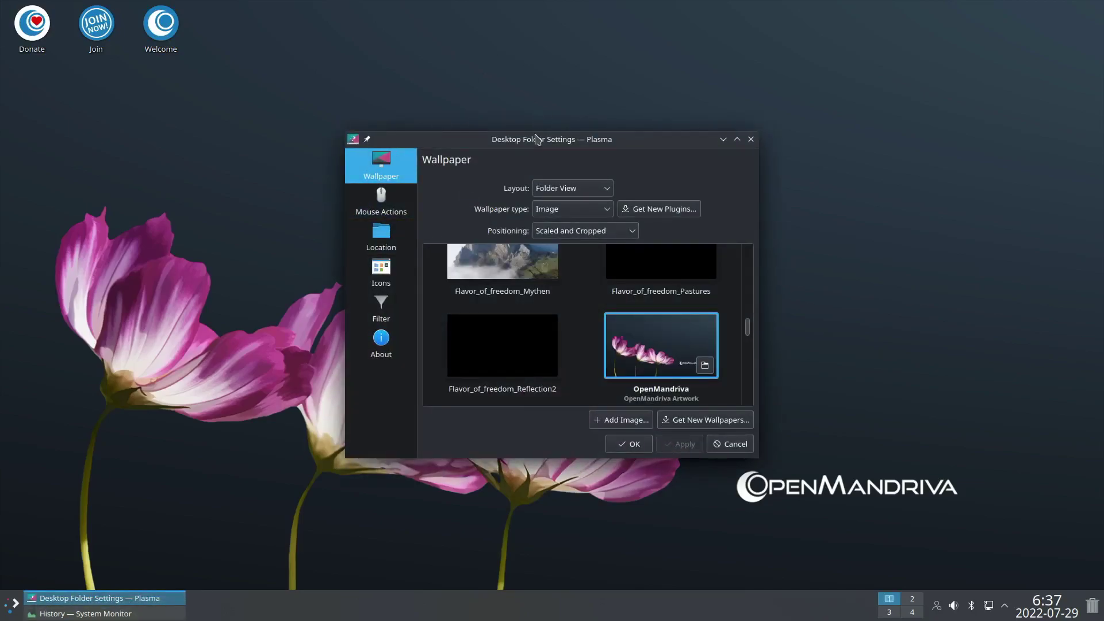
left_click_drag(537, 133, 520, 45)
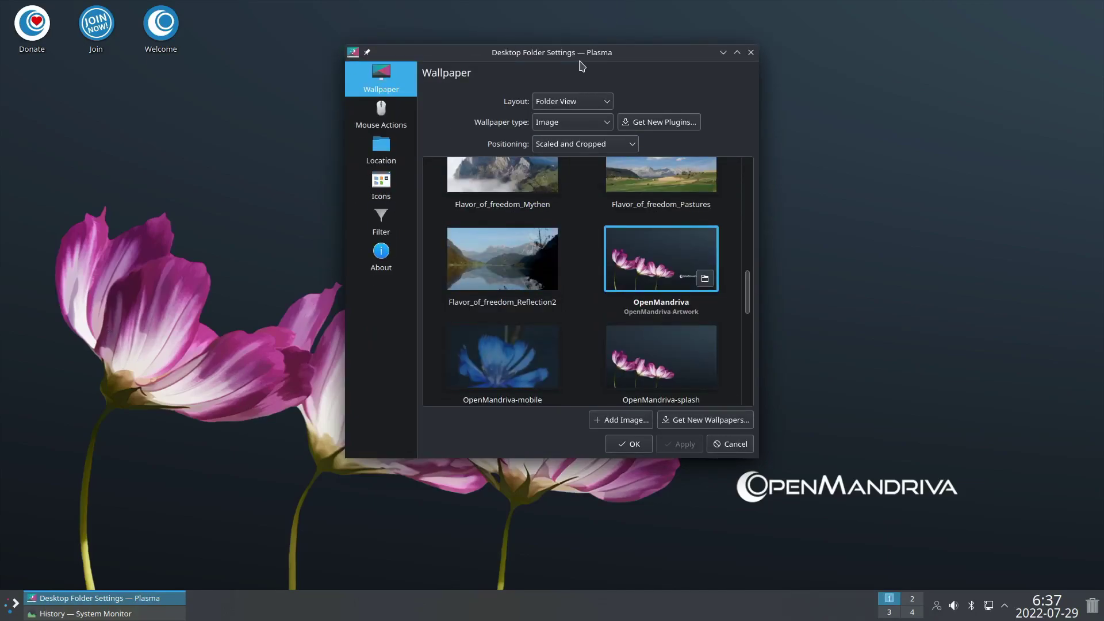
scroll(588, 313, "up", 8)
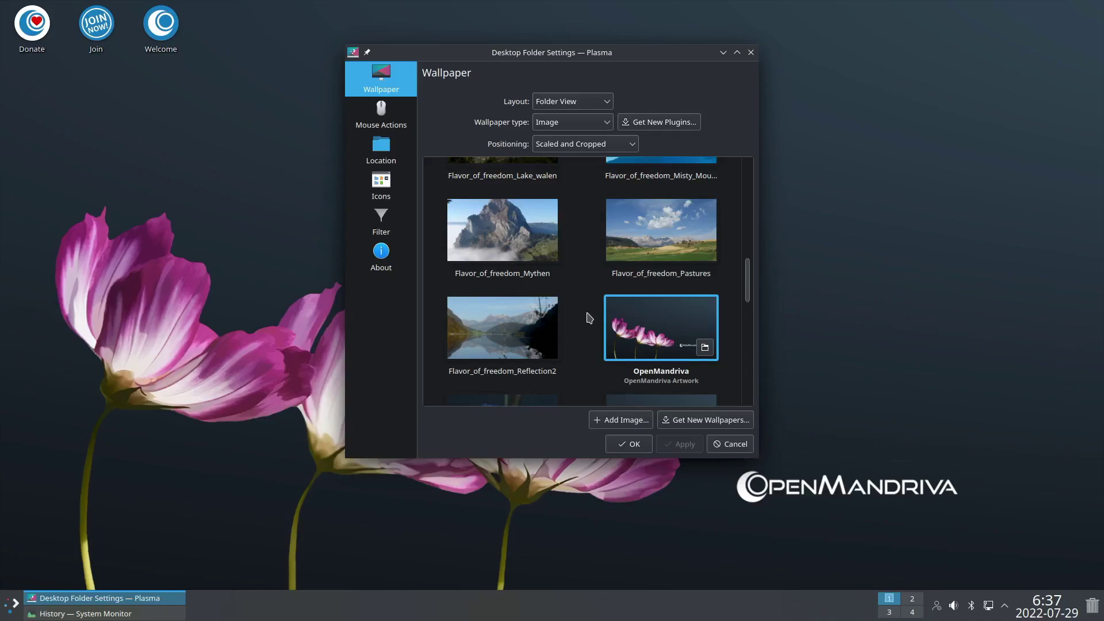
scroll(587, 313, "up", 3)
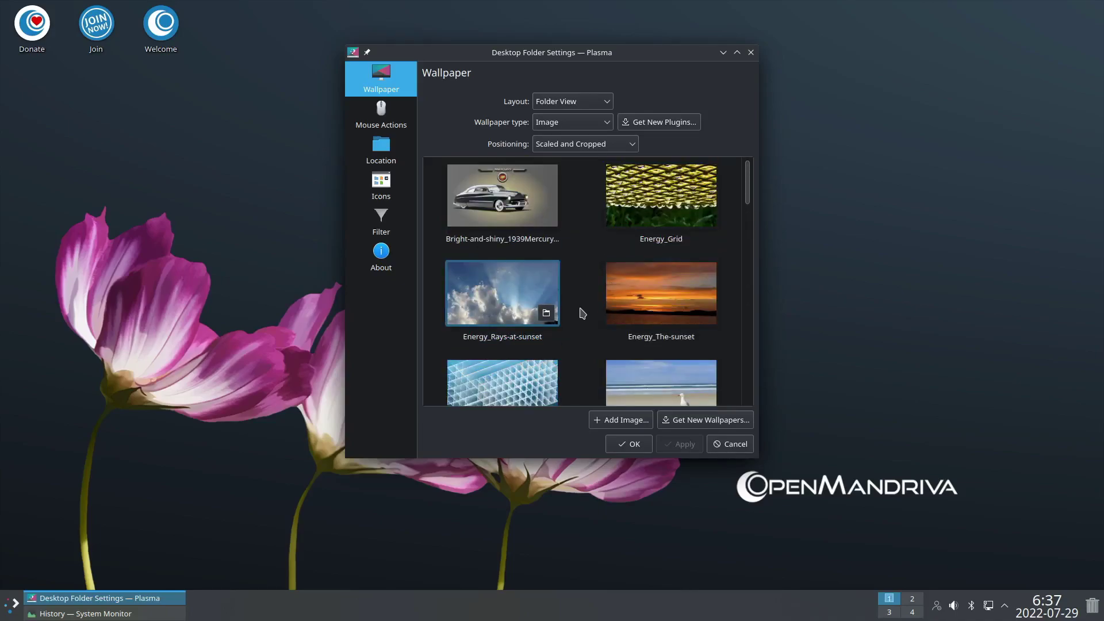
left_click(538, 212)
Apply the Mercury car wallpaper and move the settings window aside to view it.
left_click(689, 444)
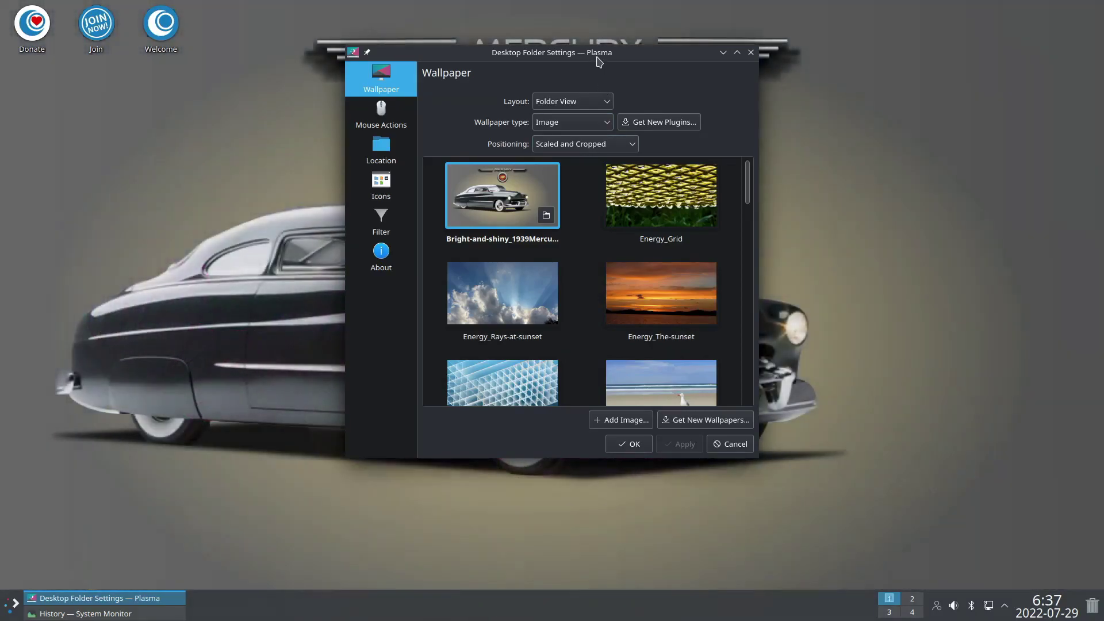
left_click_drag(592, 53, 389, 419)
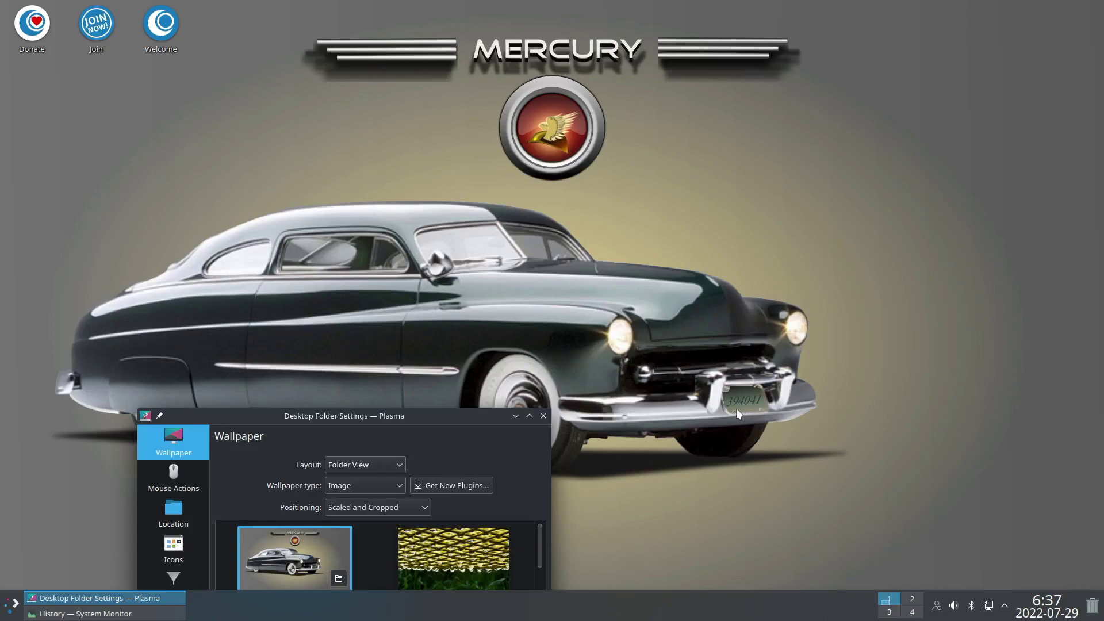
left_click_drag(409, 417, 603, 95)
Select and apply the blue OpenMandriva-mobile flower wallpaper.
scroll(638, 356, "down", 3)
scroll(637, 356, "down", 12)
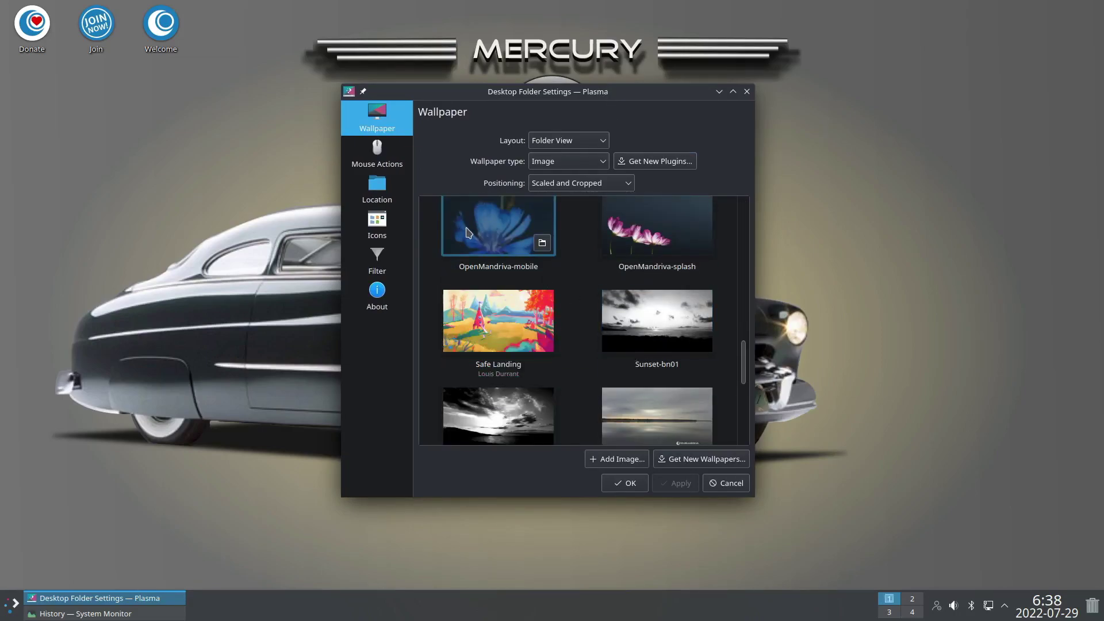
left_click(468, 232)
left_click(678, 483)
Select and apply the Flavor_of_freedom_Reflection2 lake wallpaper.
left_click_drag(566, 97, 507, 98)
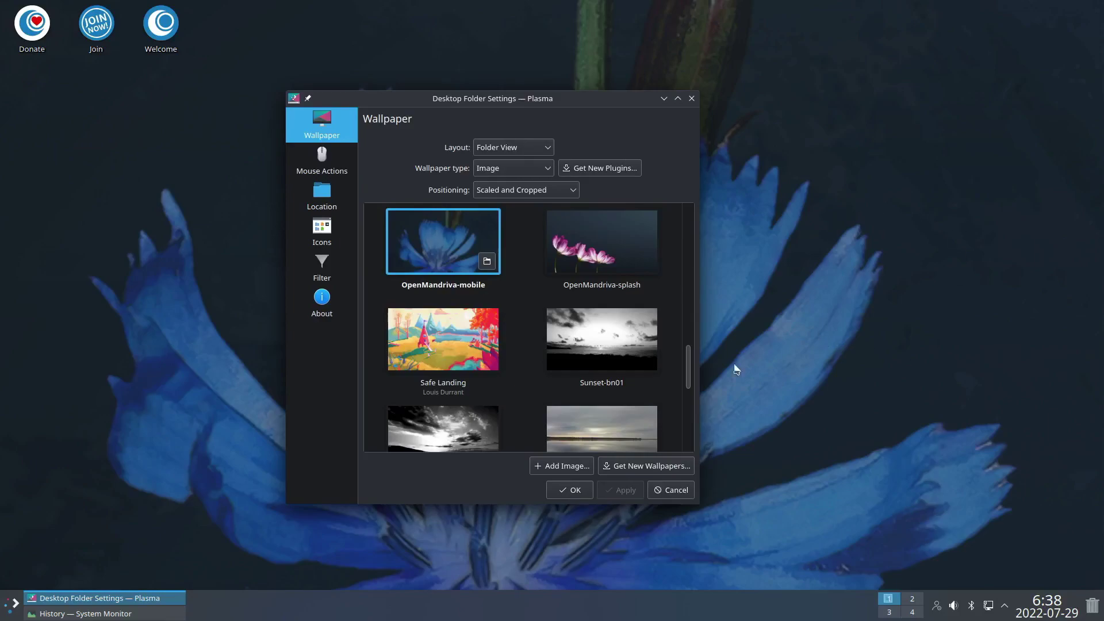
scroll(503, 403, "down", 6)
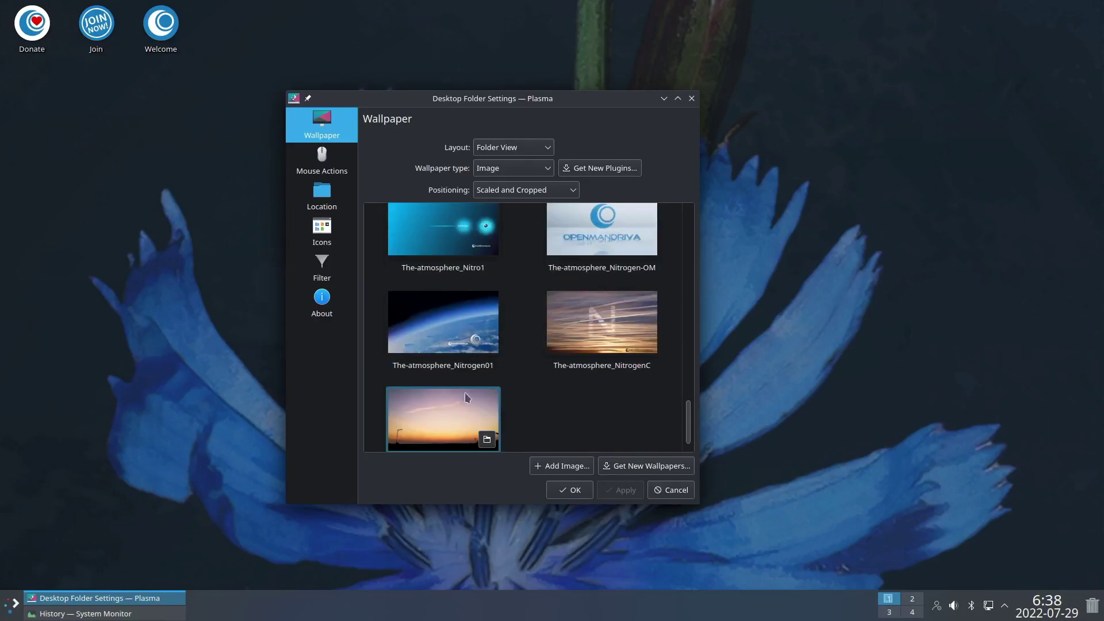
scroll(592, 338, "up", 5)
scroll(592, 338, "up", 2)
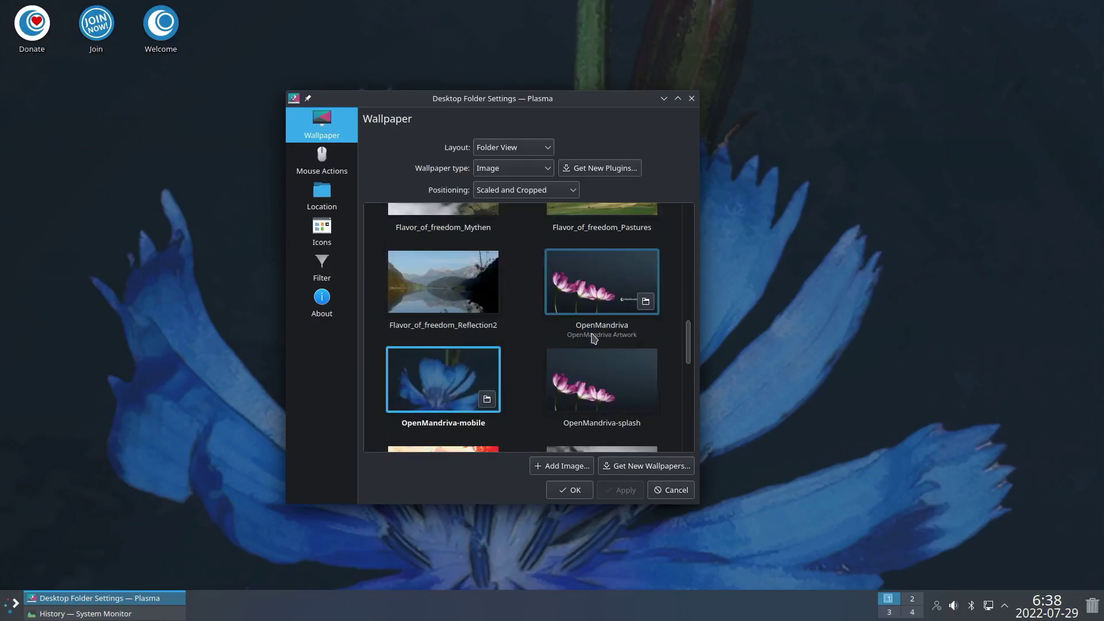
left_click(473, 298)
left_click(625, 490)
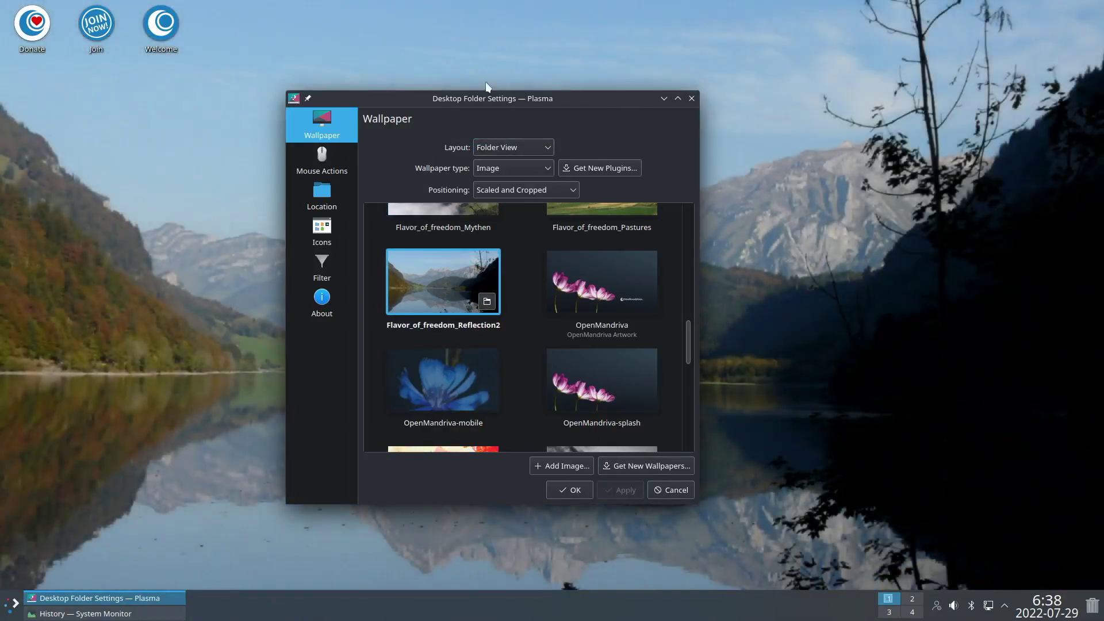
Return to the original OpenMandriva flower wallpaper, apply it and close with OK.
mouse_move(484, 96)
left_mouse_down()
mouse_move(212, 296)
mouse_move(138, 423)
mouse_move(83, 442)
mouse_move(435, 114)
mouse_move(500, 82)
left_mouse_up()
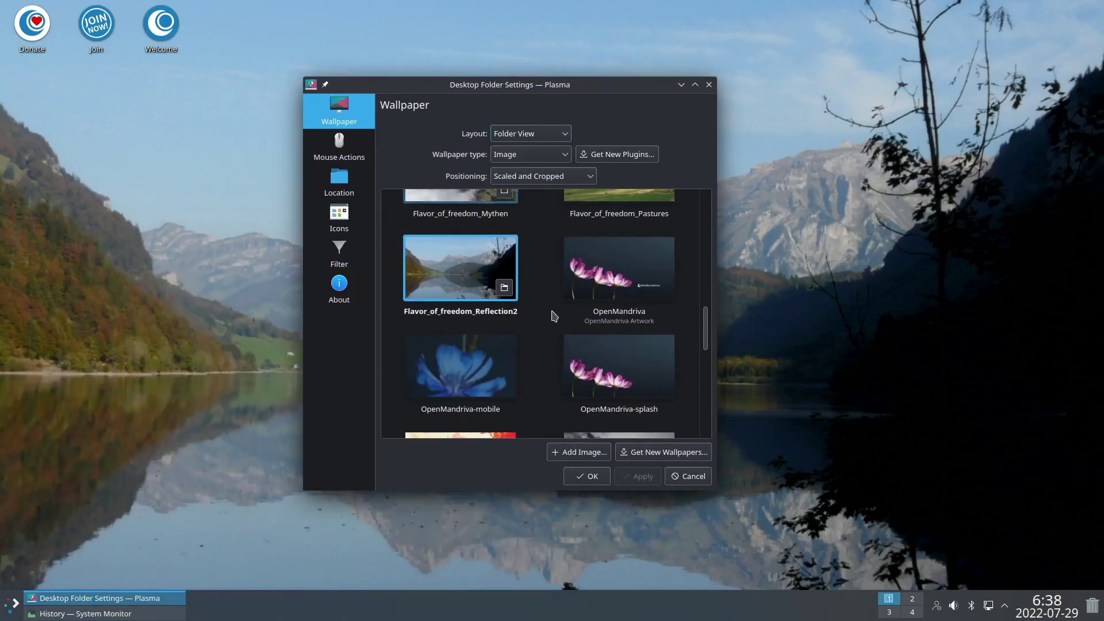
scroll(547, 290, "up", 3)
scroll(574, 287, "down", 2)
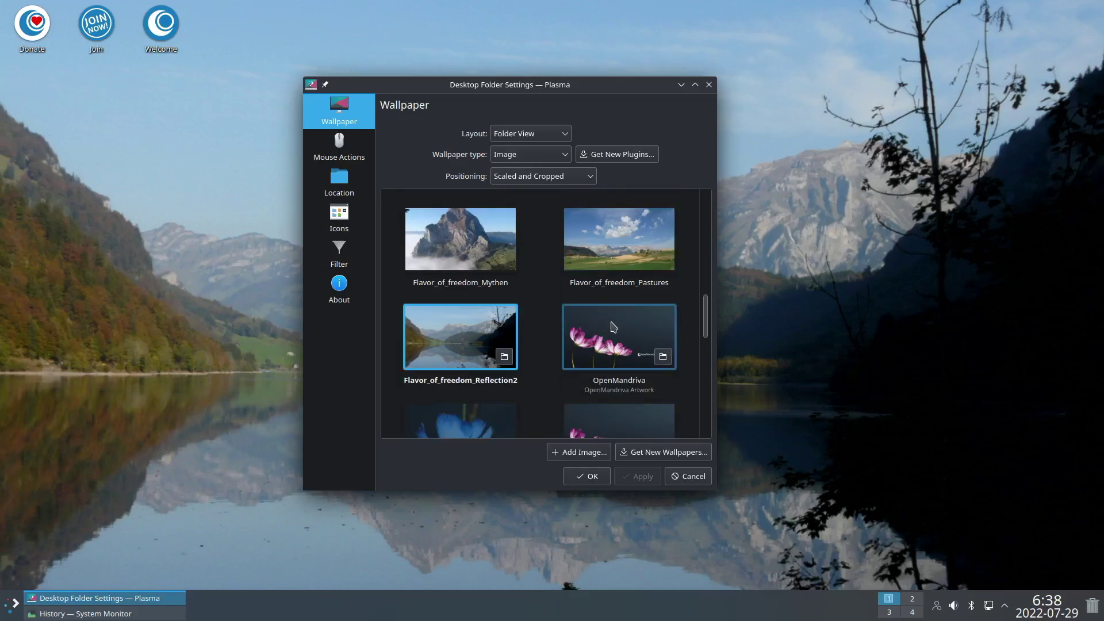
left_click(618, 339)
left_click(638, 476)
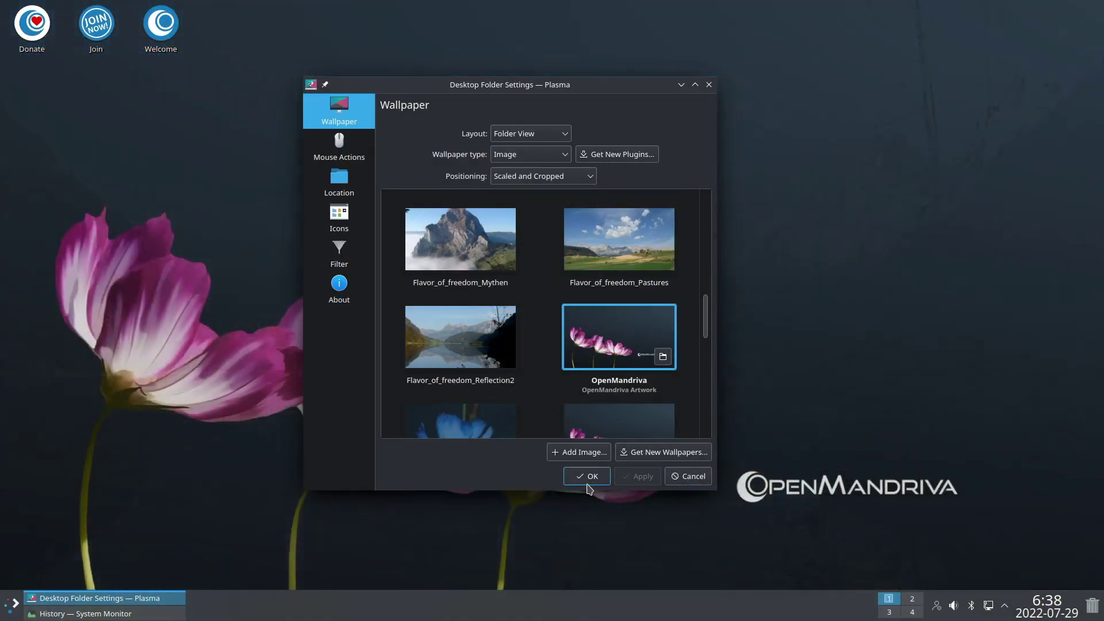
left_click(587, 477)
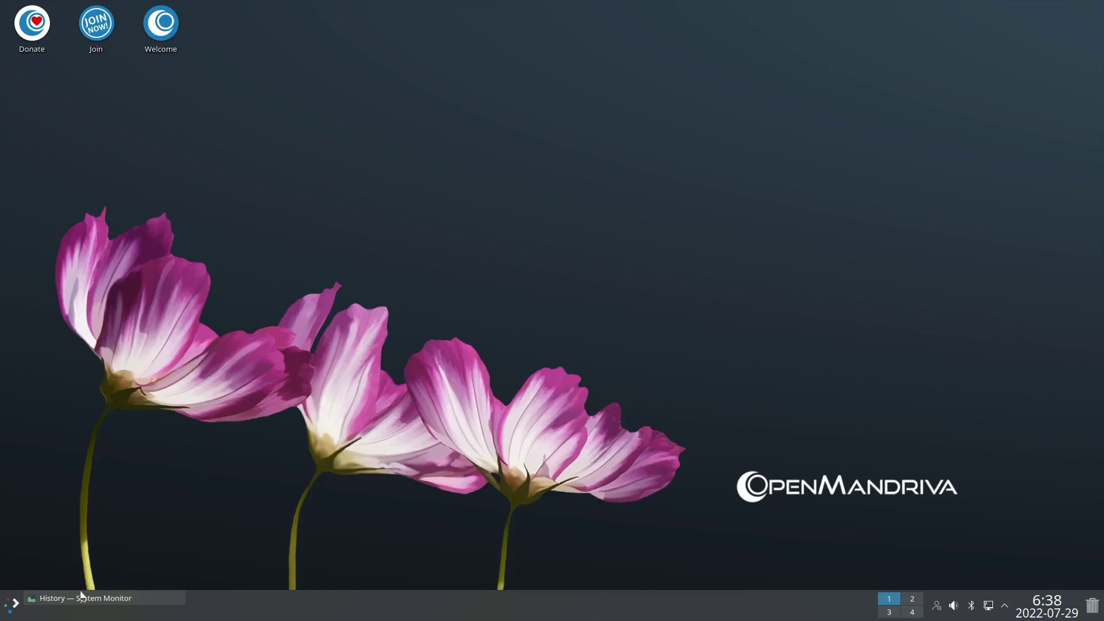
Start Desktop presets from the application launcher's Settings menu.
left_click(12, 603)
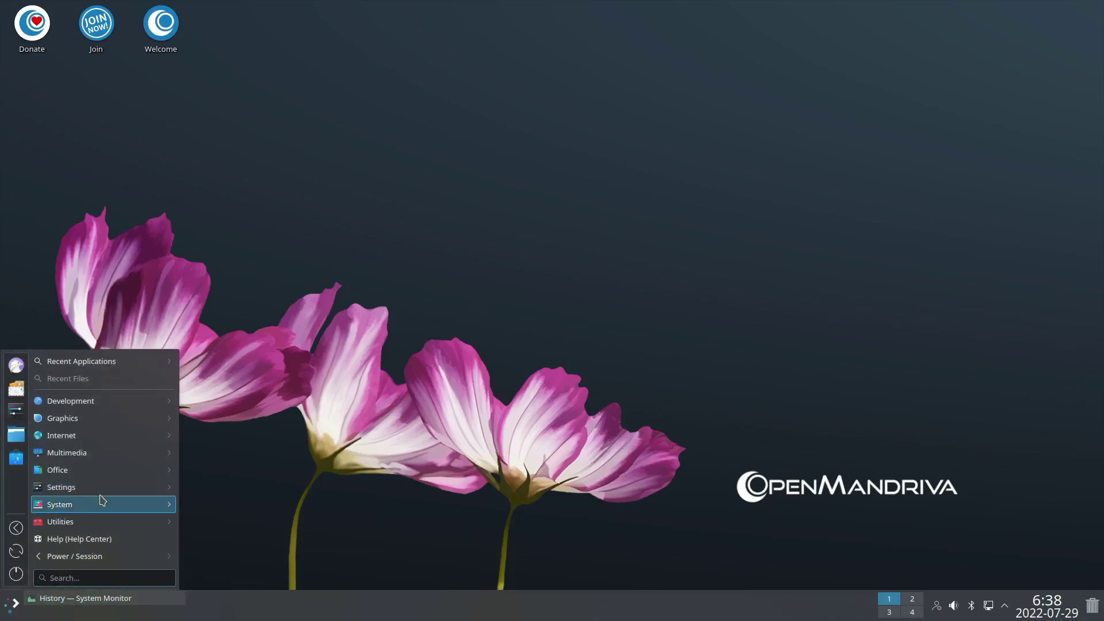
mouse_move(100, 487)
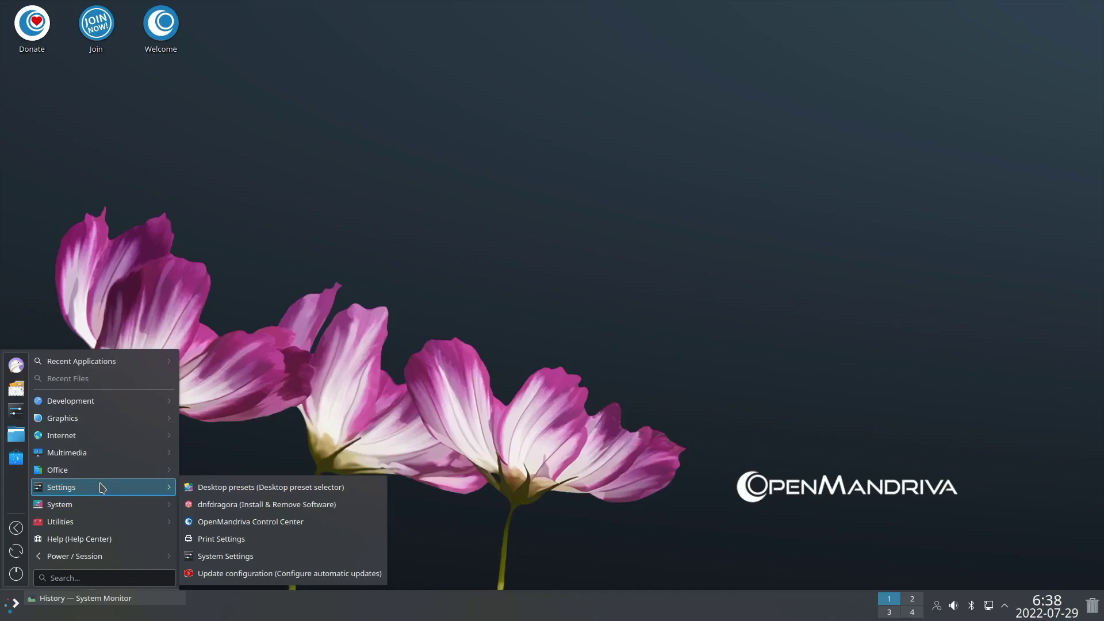
mouse_move(94, 506)
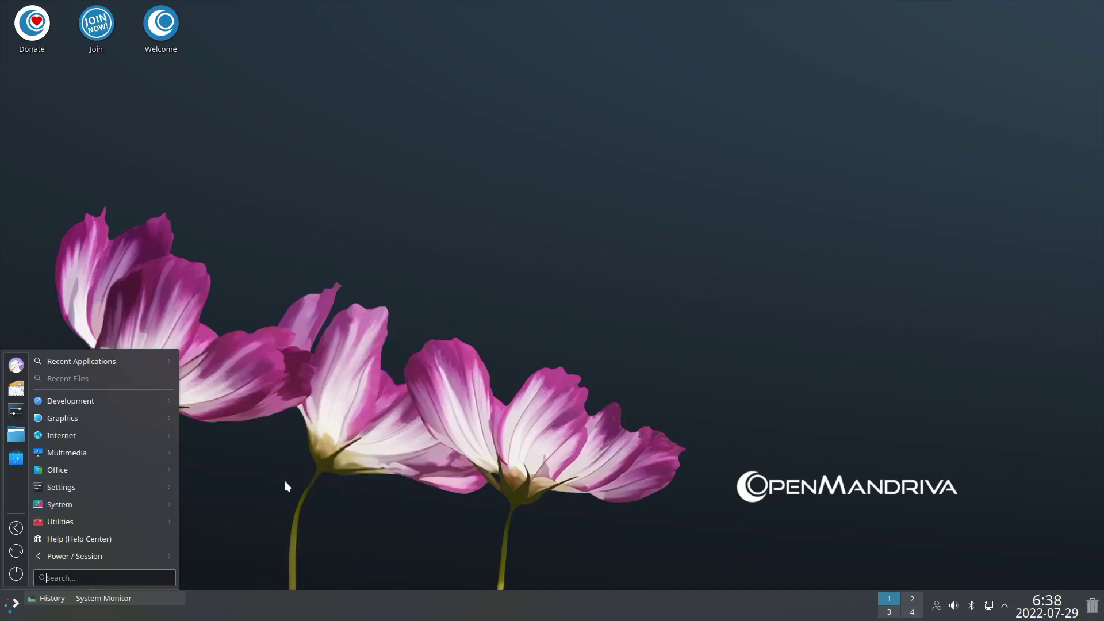
mouse_move(141, 493)
left_click(255, 487)
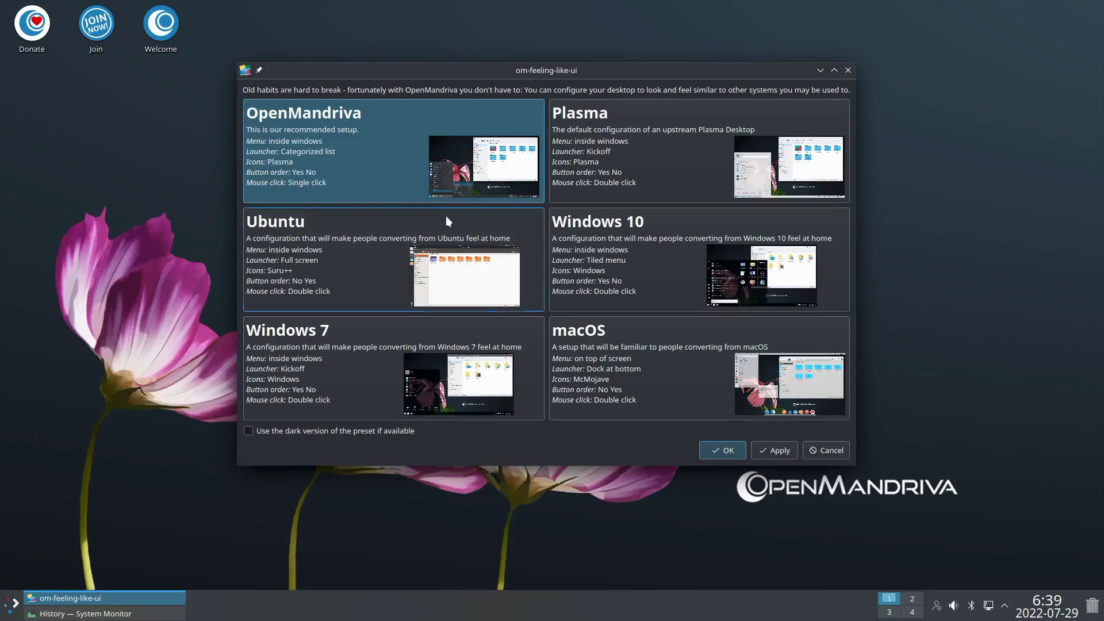
Apply the Plasma preset, check its new launcher, and decline logging out for now.
left_click(581, 151)
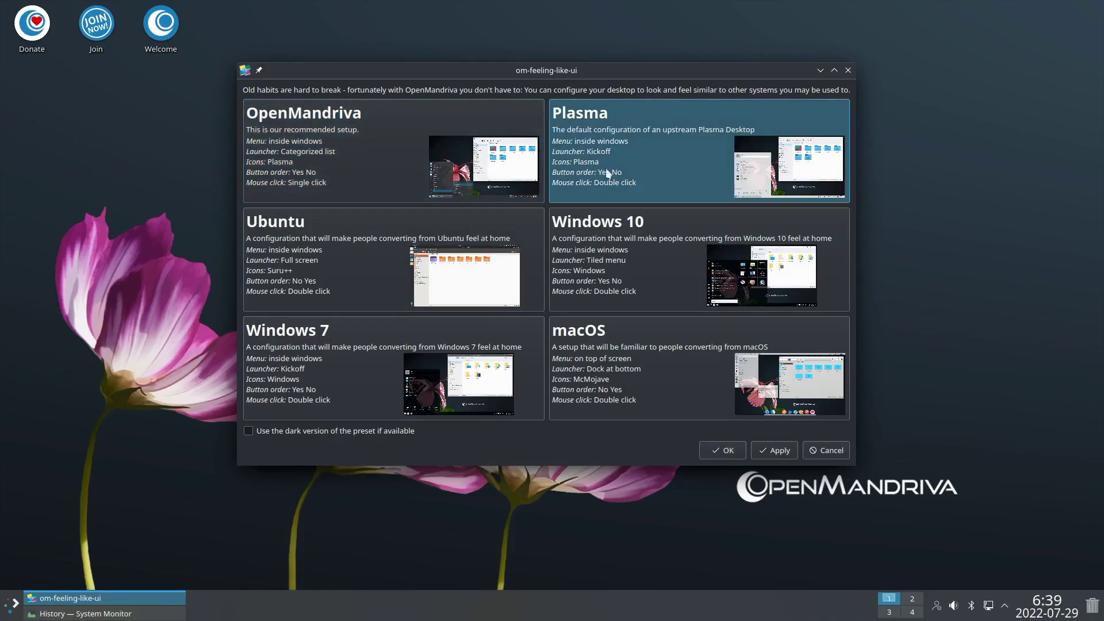
left_click(777, 453)
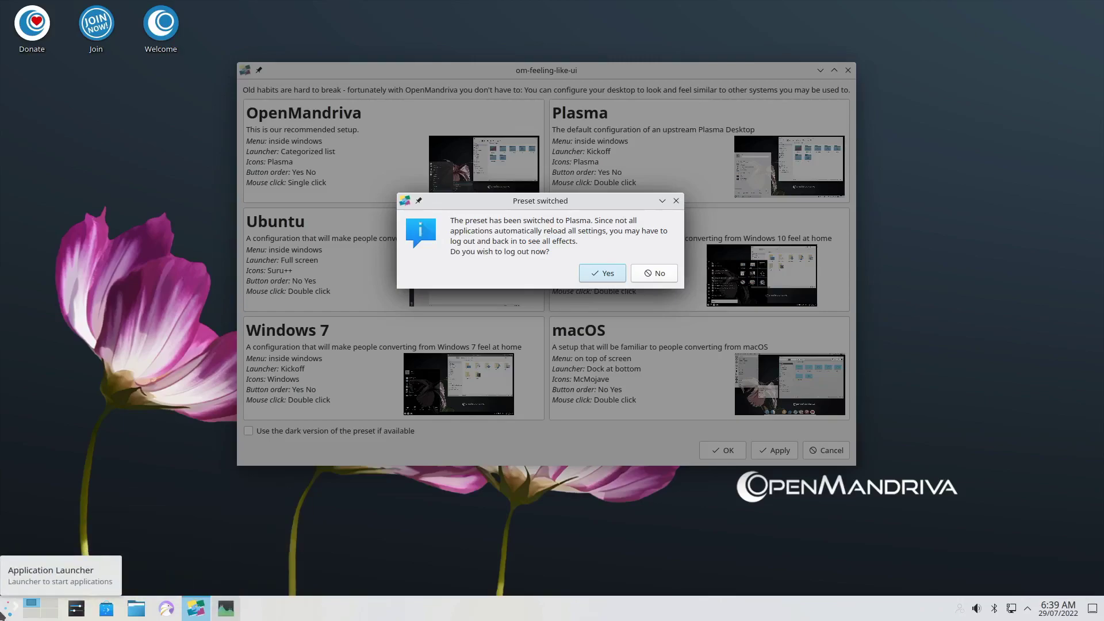
left_click(10, 613)
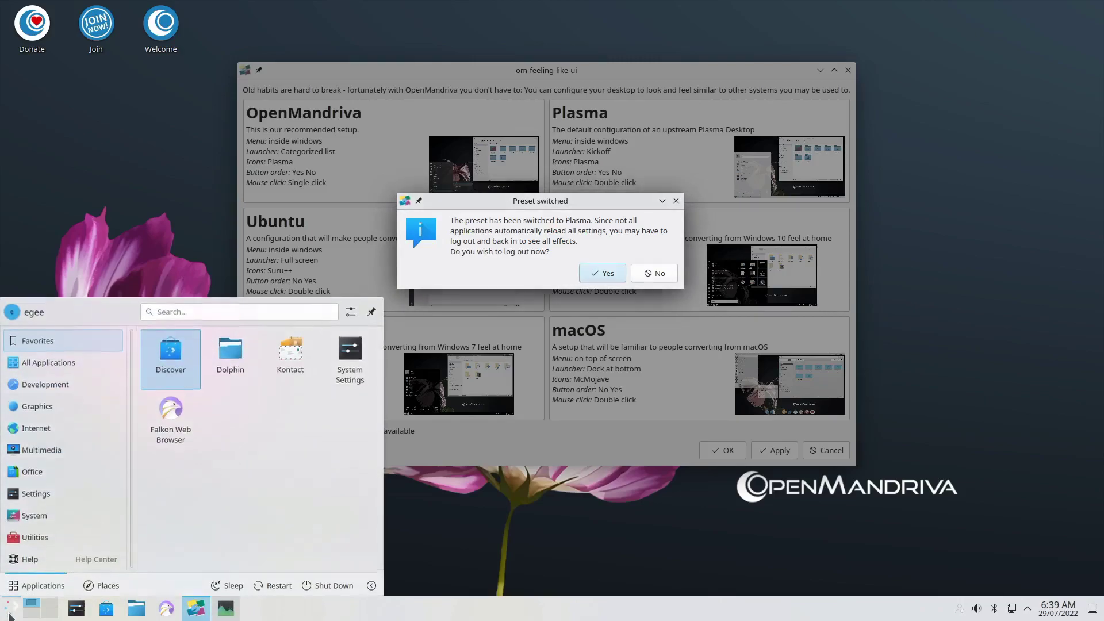
left_click(9, 613)
left_click(655, 275)
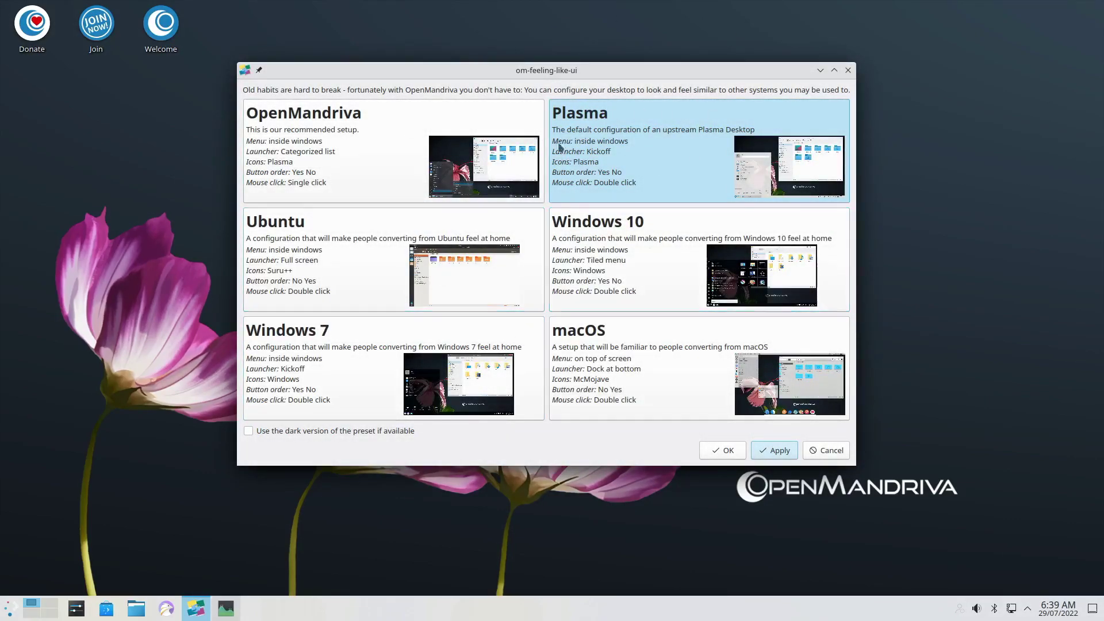
Apply the Ubuntu preset, acknowledge the extra packages notice and enter the root password.
left_click(350, 279)
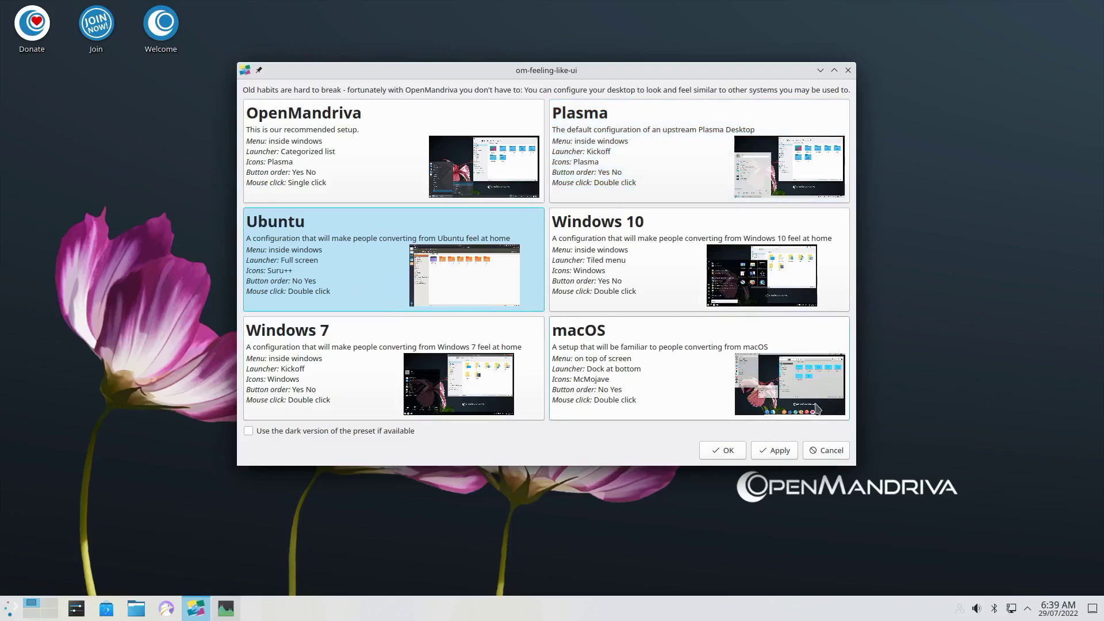
left_click(773, 450)
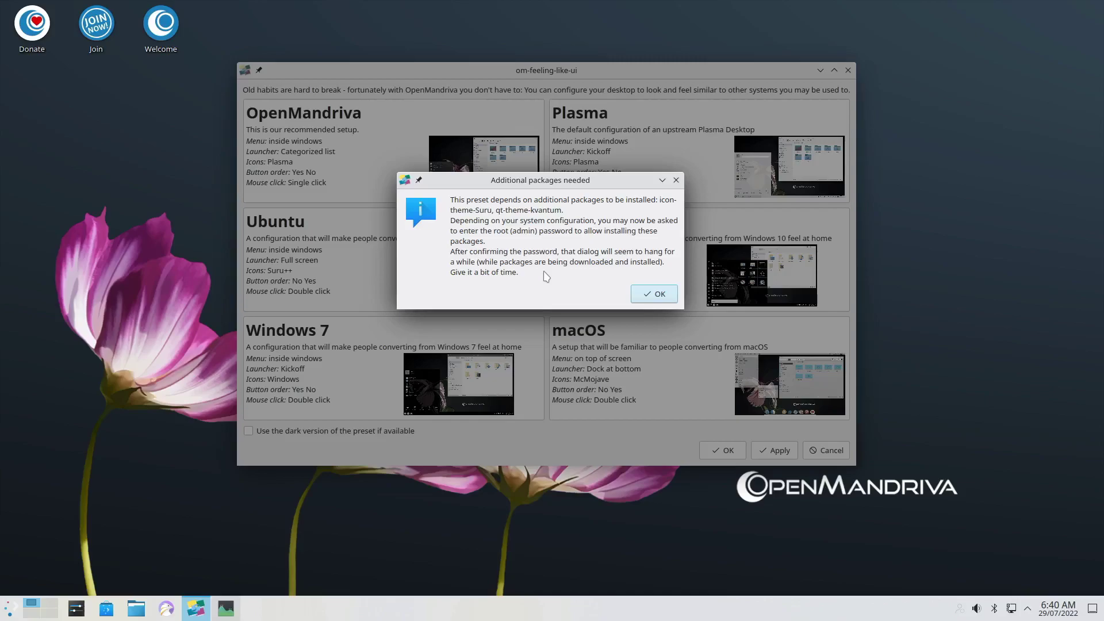
left_click(670, 294)
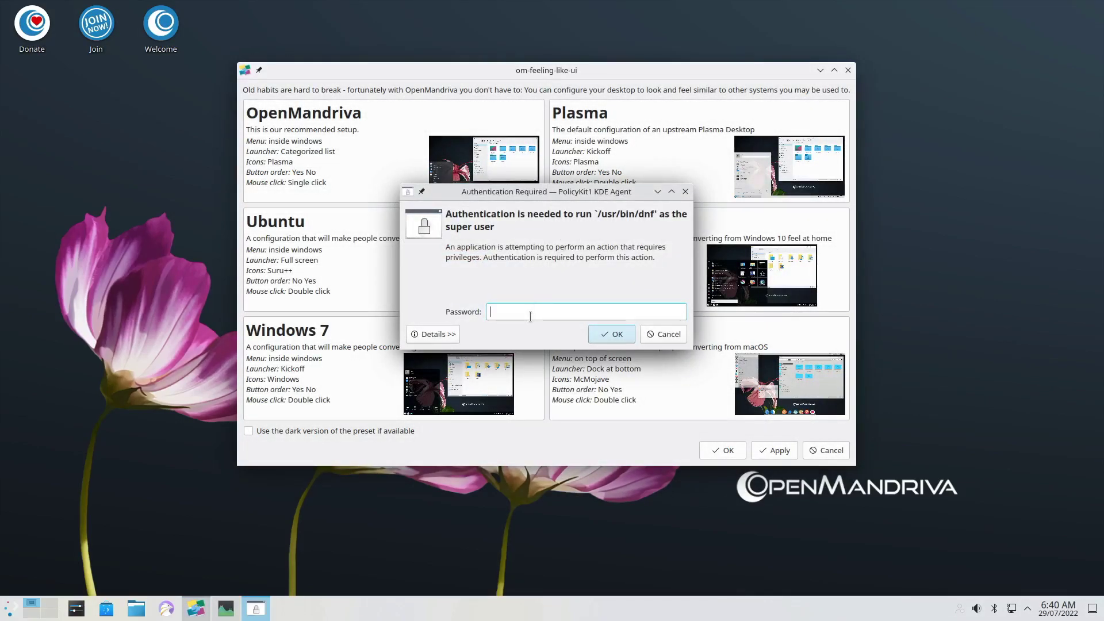
type("*****")
key("Return")
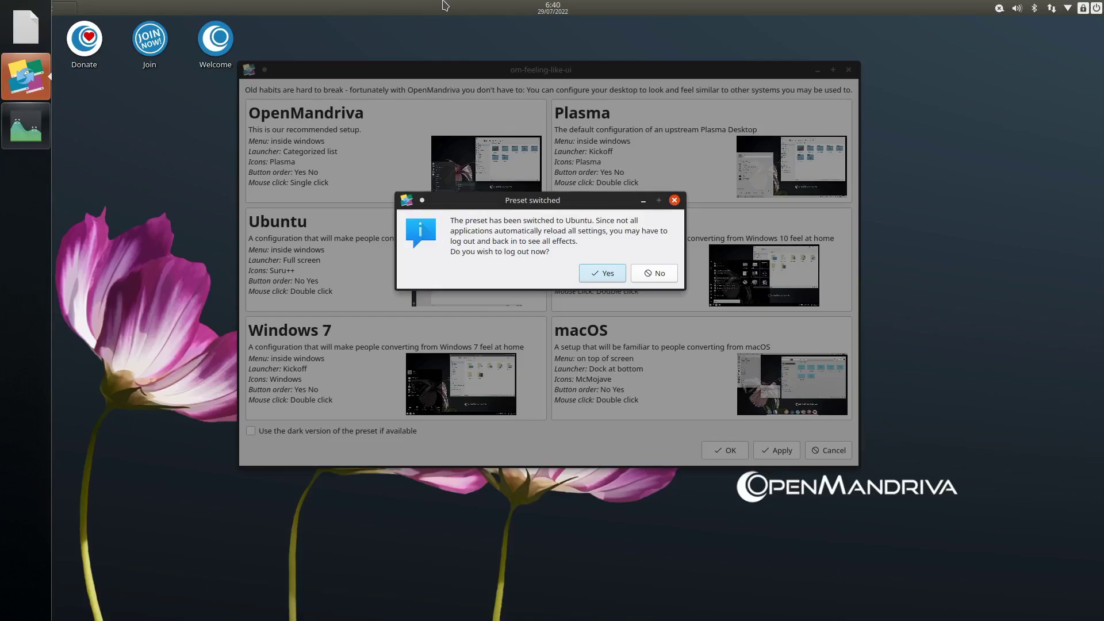
Log out so the Ubuntu preset fully applies, then close the OM Welcome window.
left_click(617, 274)
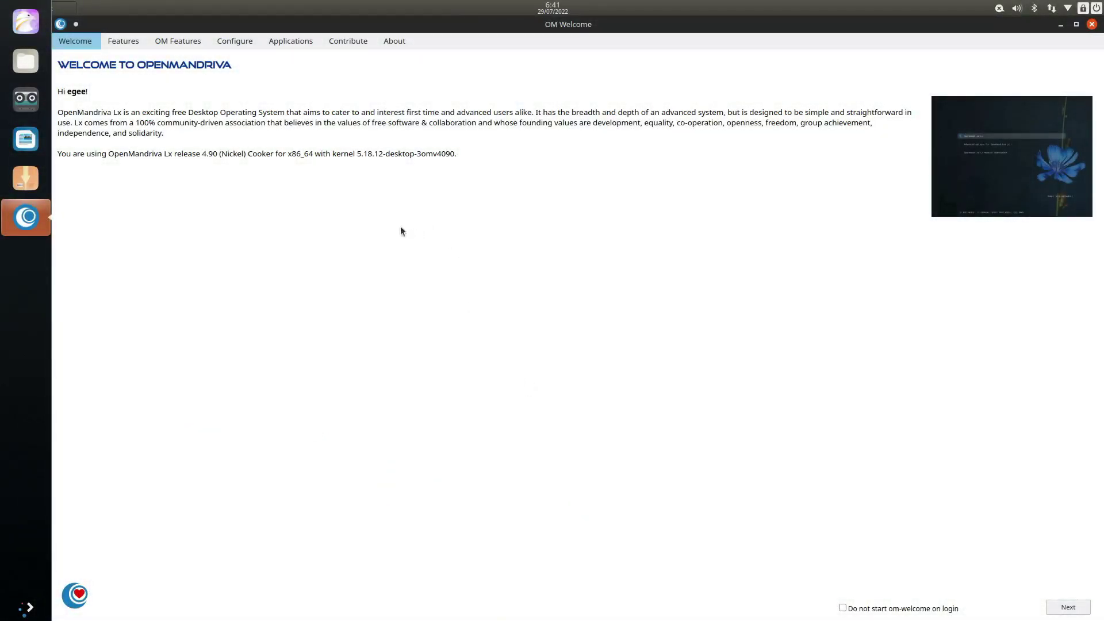
left_click_drag(535, 59, 504, 92)
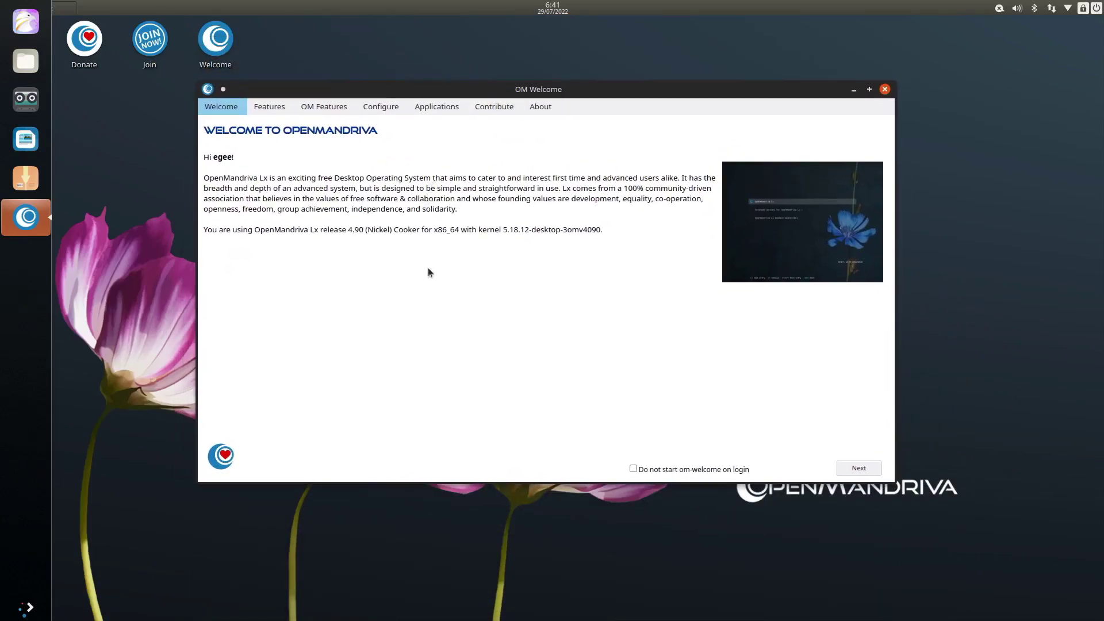
left_click(881, 91)
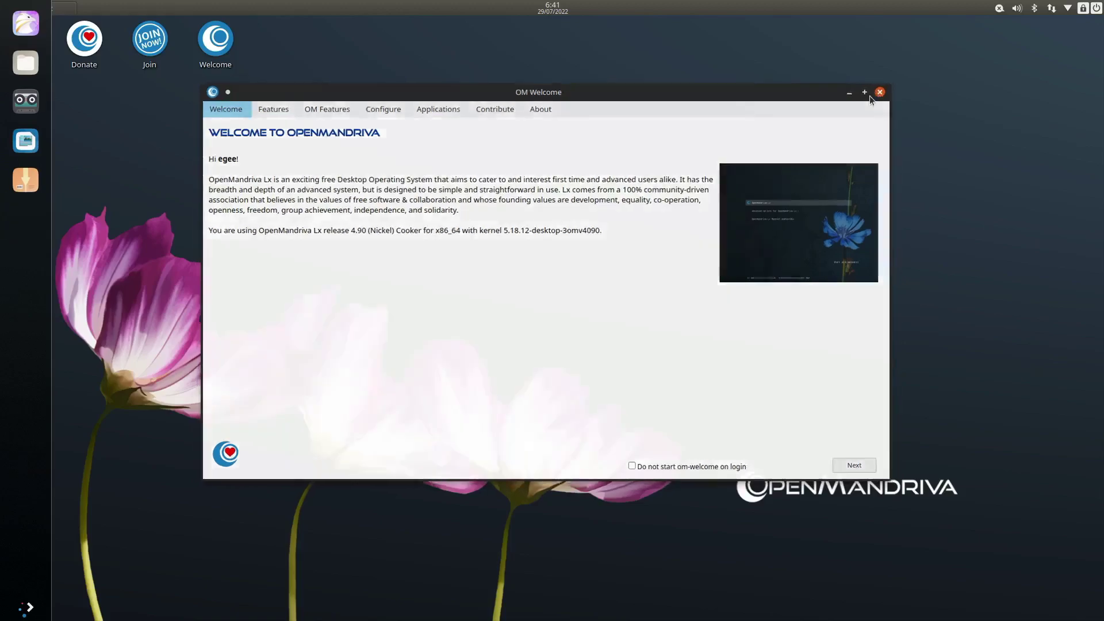
Start Desktop presets from the launcher, then select and apply the OpenMandriva preset.
left_click(22, 613)
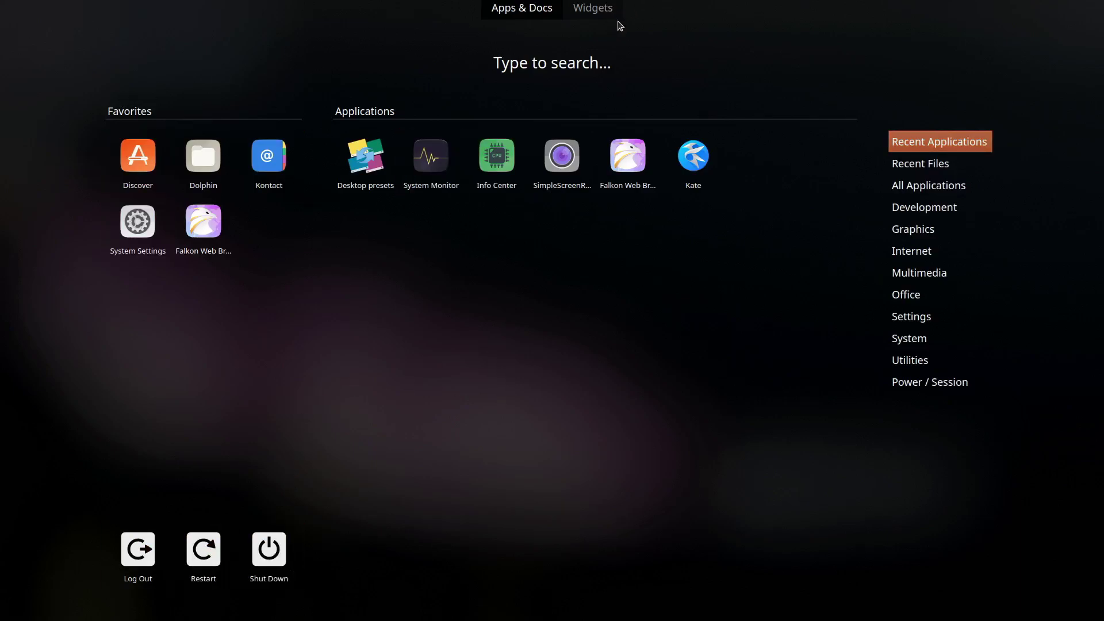
left_click(519, 406)
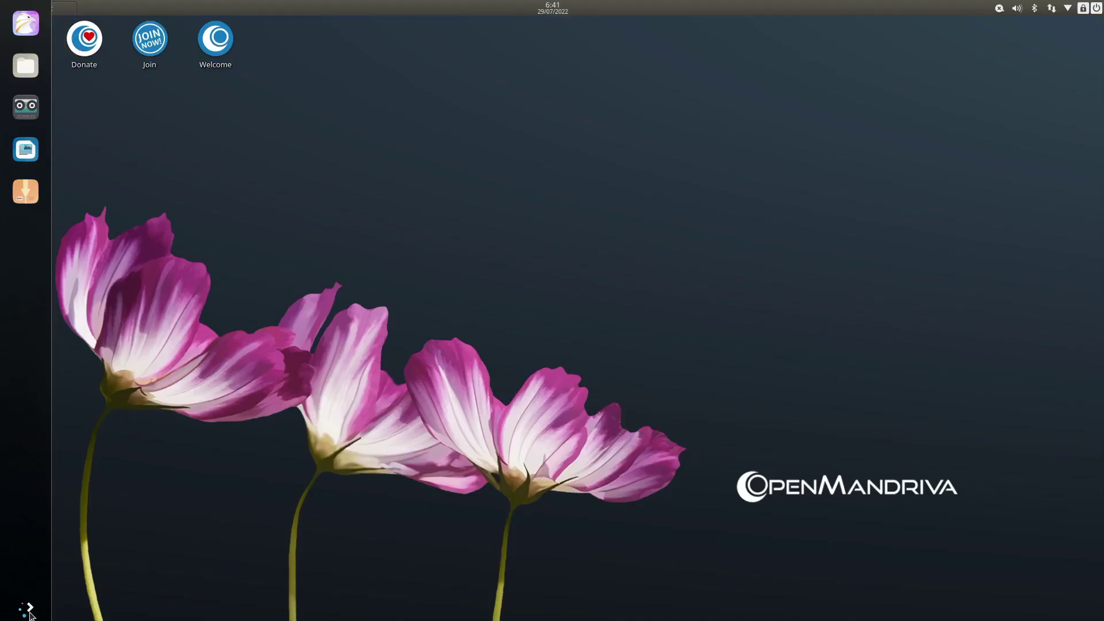
left_click(27, 613)
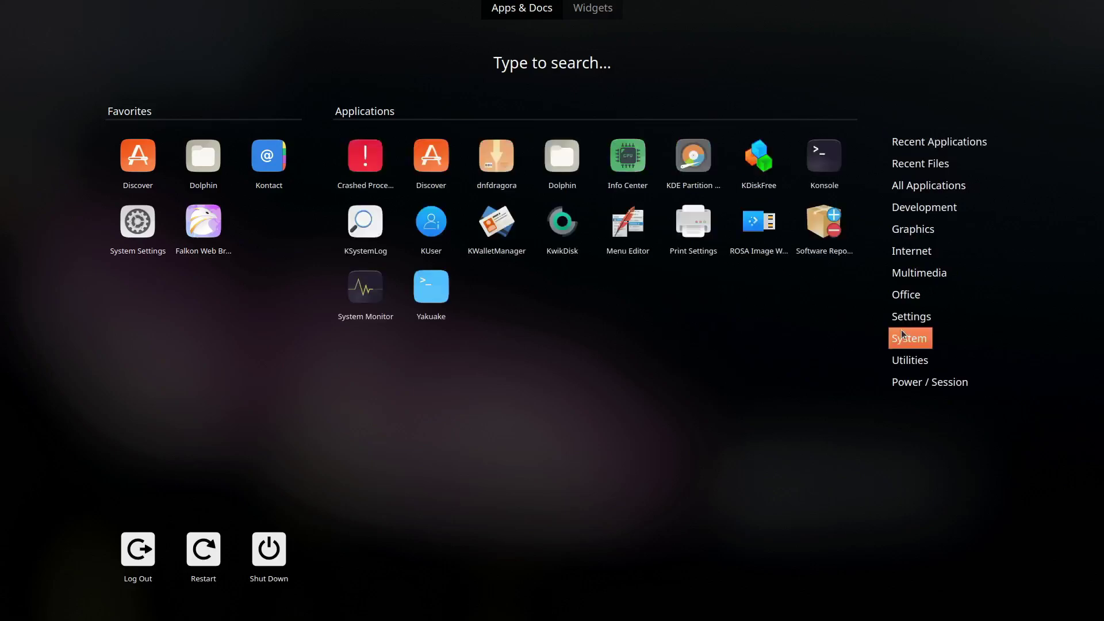
mouse_move(911, 325)
left_click(347, 167)
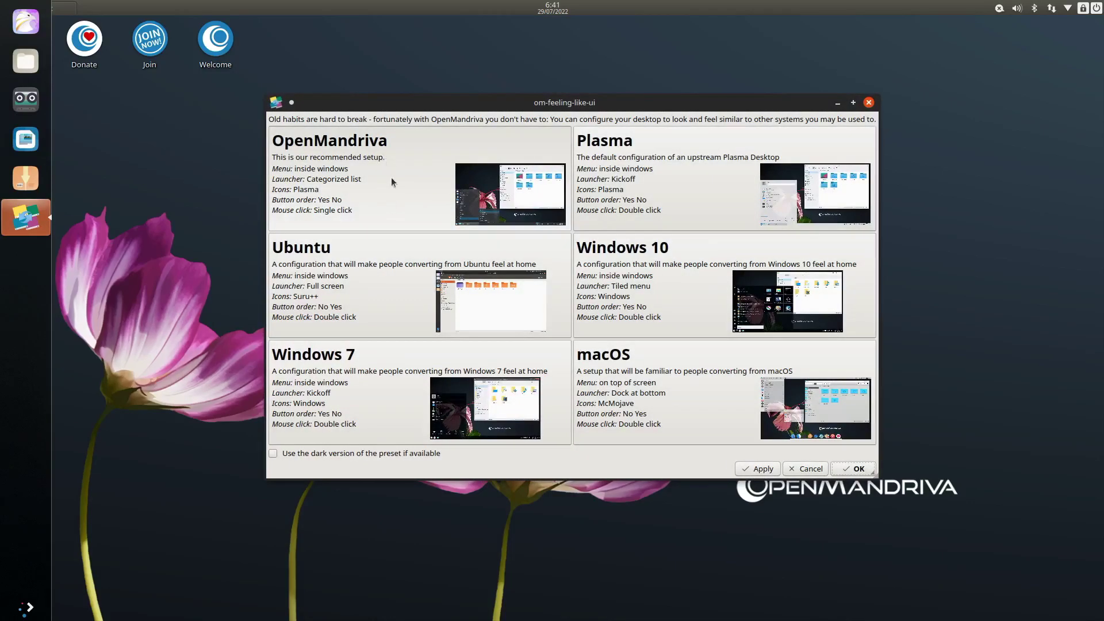
left_click(357, 179)
left_click(763, 469)
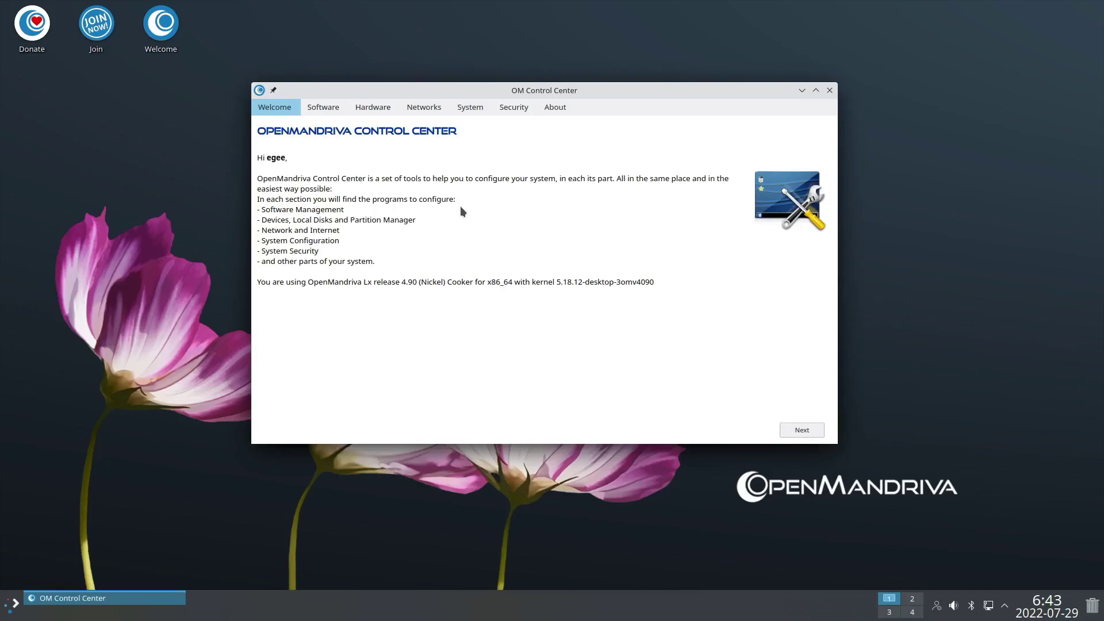
Browse the About, Welcome, Software, Hardware and Local Disk pages, ending on Networks.
left_click(552, 112)
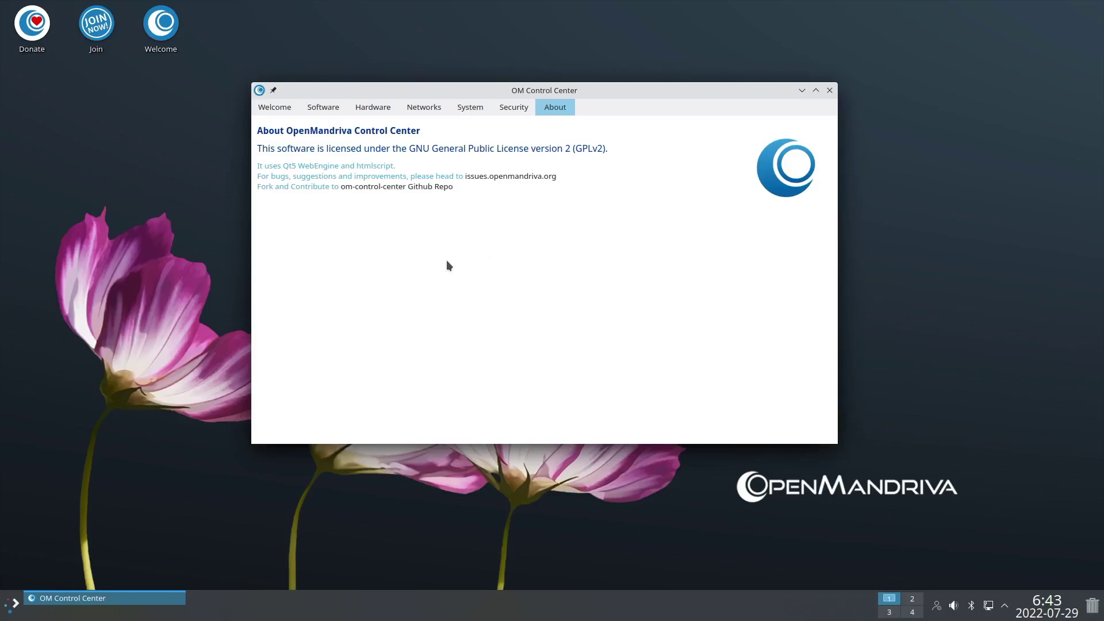
left_click(277, 111)
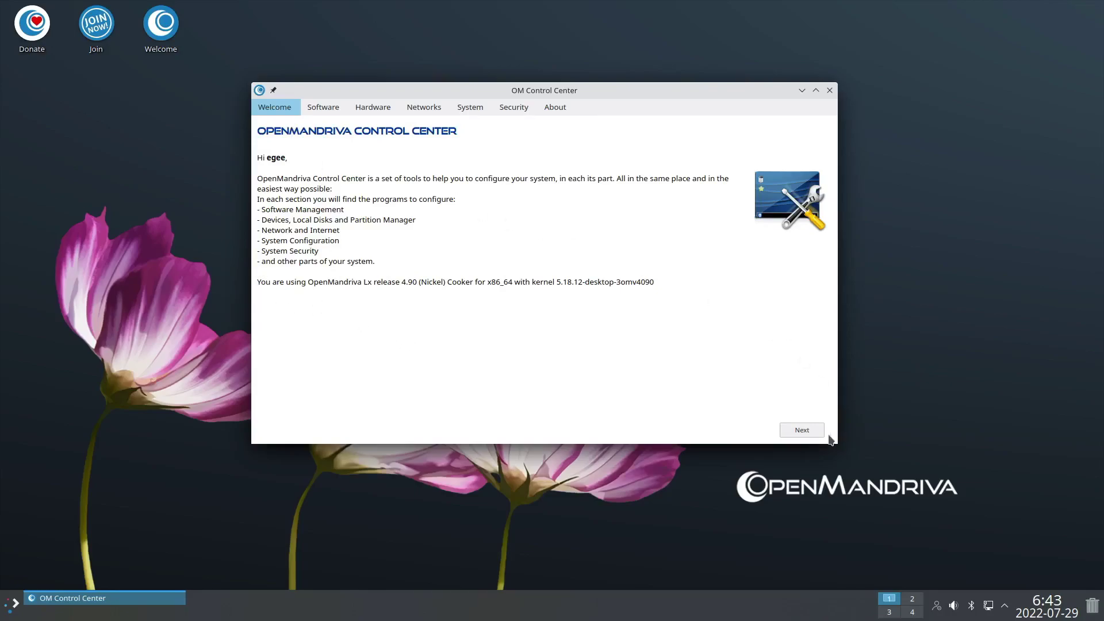
left_click(812, 433)
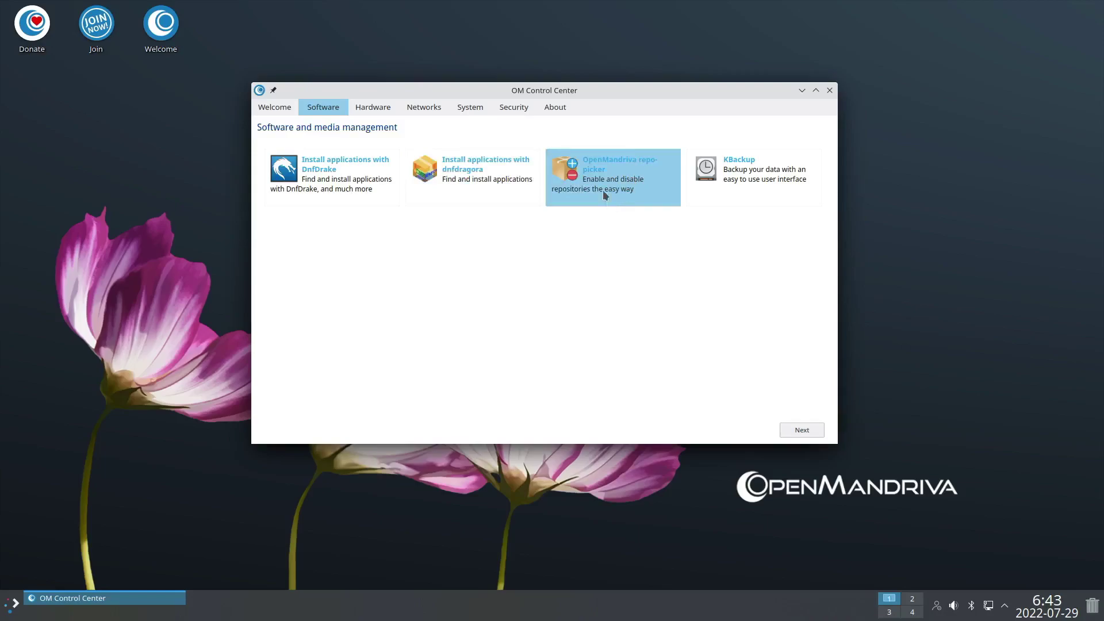
left_click(356, 109)
left_click(336, 109)
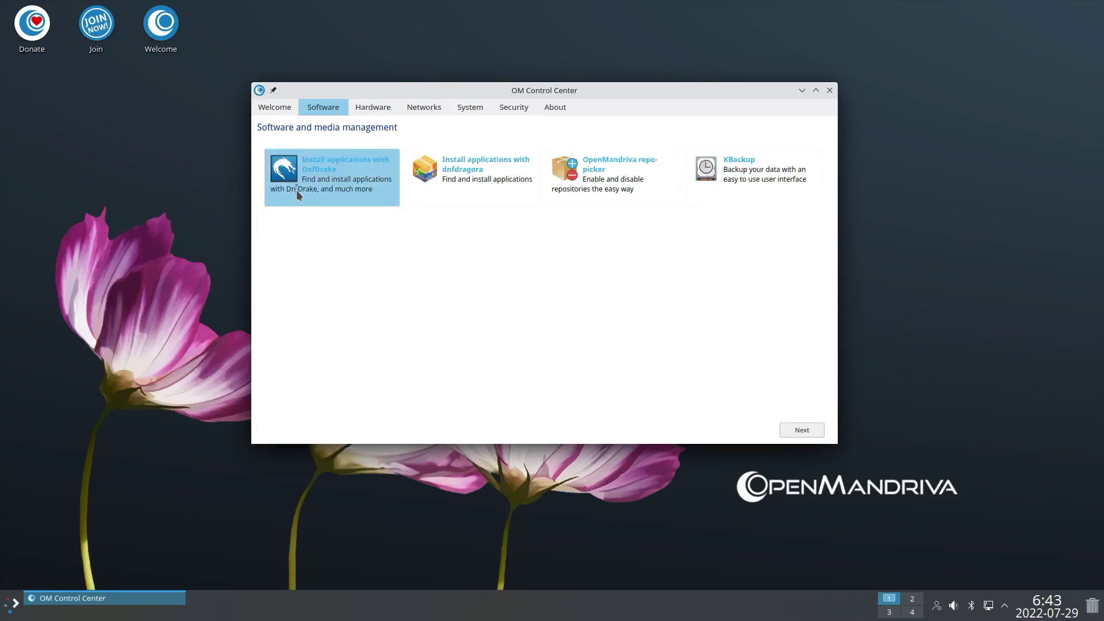
left_click(360, 107)
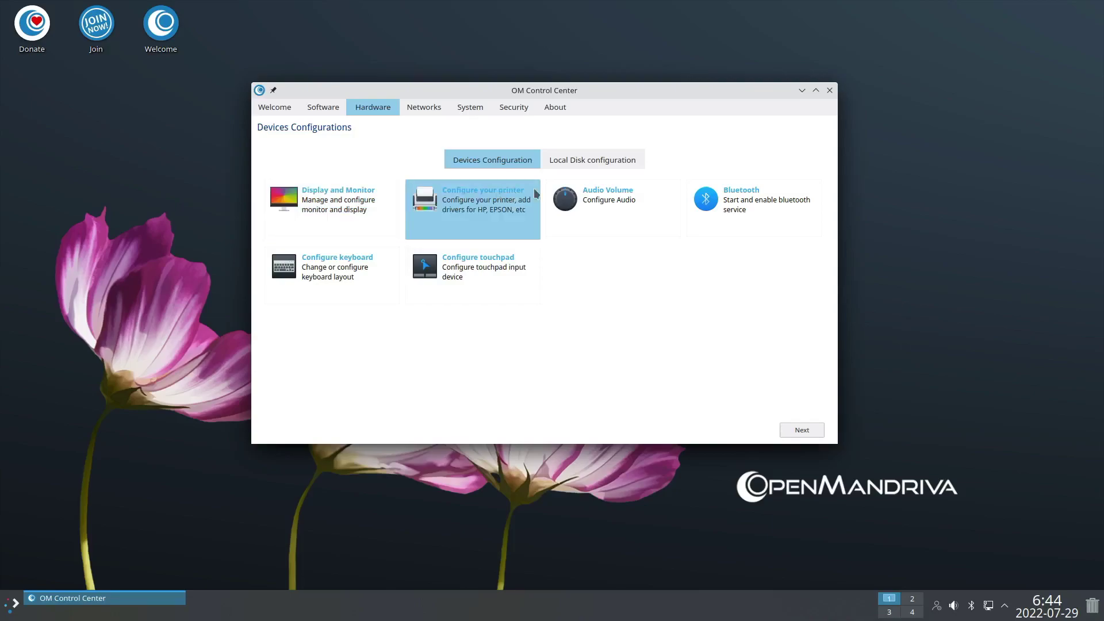
left_click(618, 163)
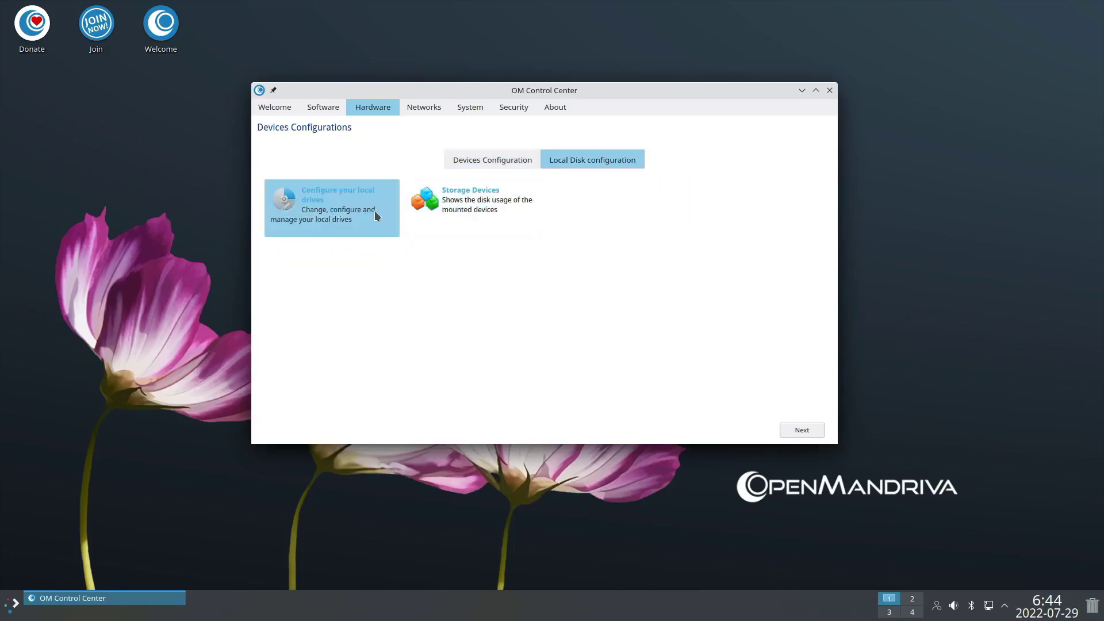
left_click(419, 108)
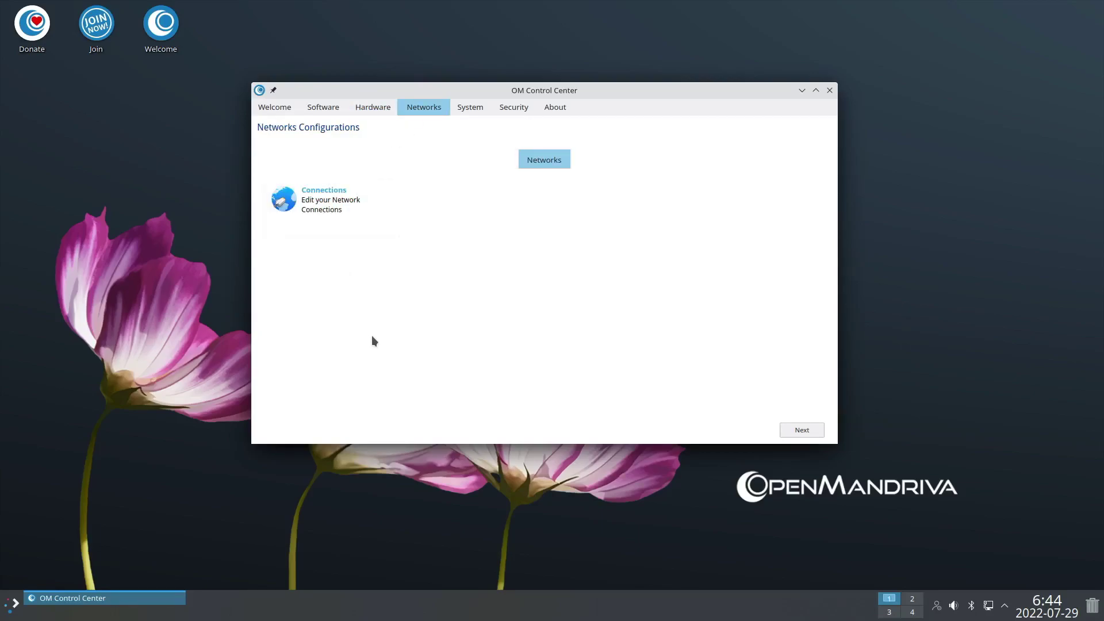
Launch Connections and answer No to both prompts about reconfiguring the working internet connection.
left_click(303, 195)
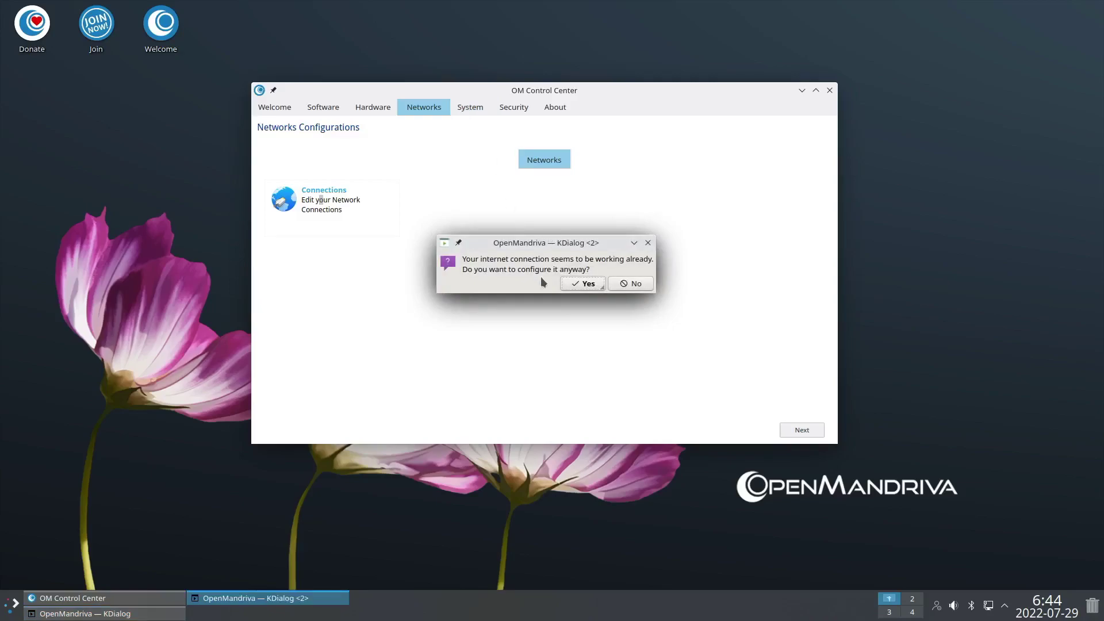
left_click_drag(547, 244, 542, 173)
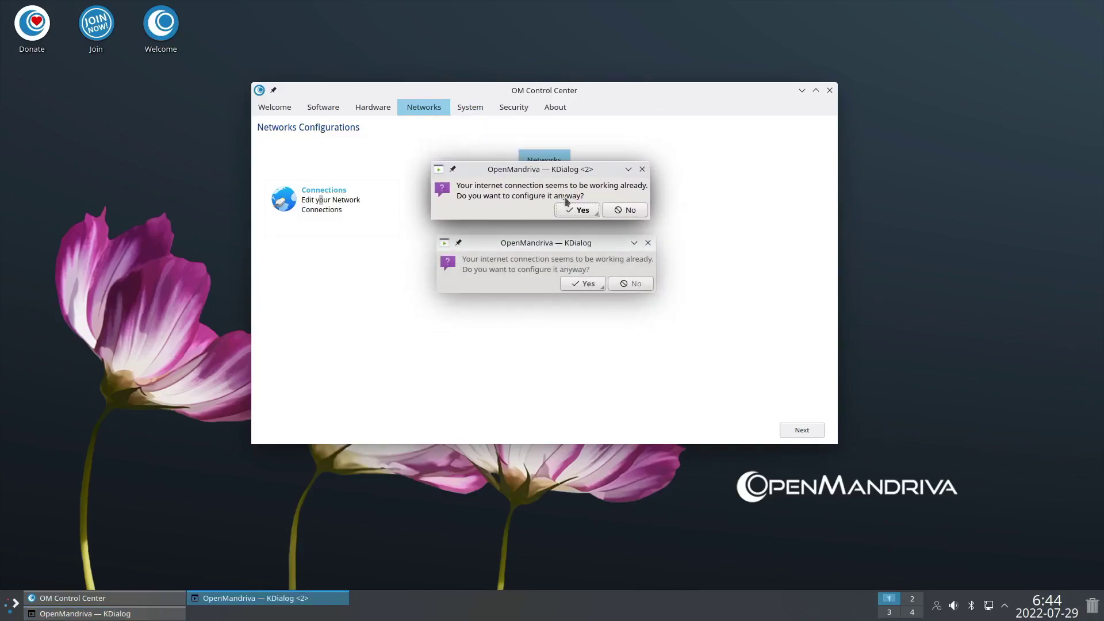
left_click(636, 209)
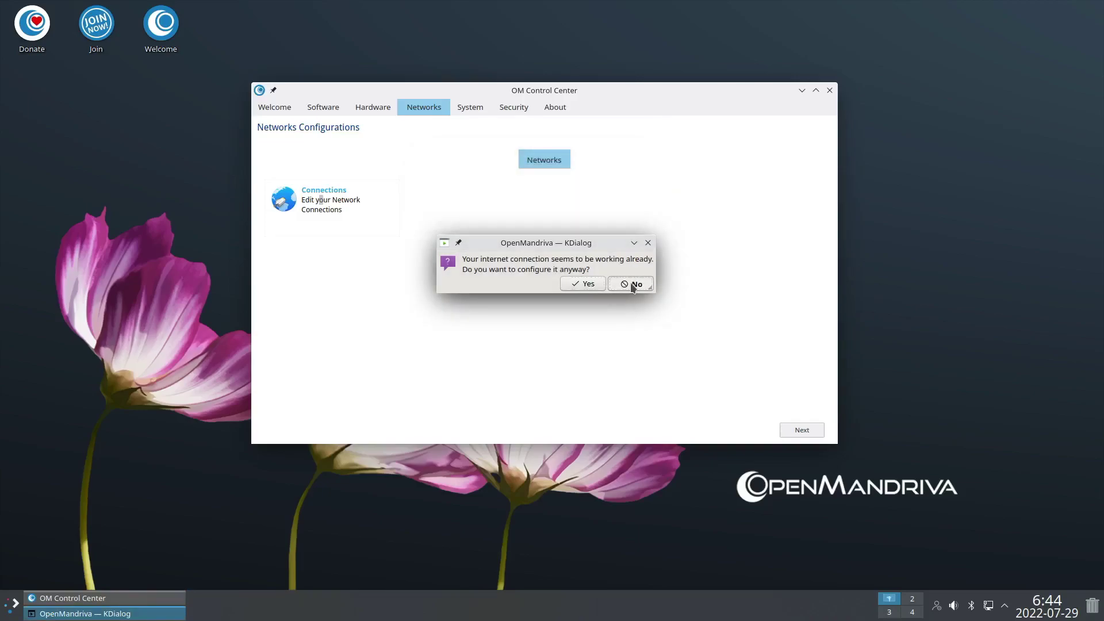
left_click(632, 284)
Browse the System, Desktop, Security, About and Networks pages, ending back on System.
left_click(471, 109)
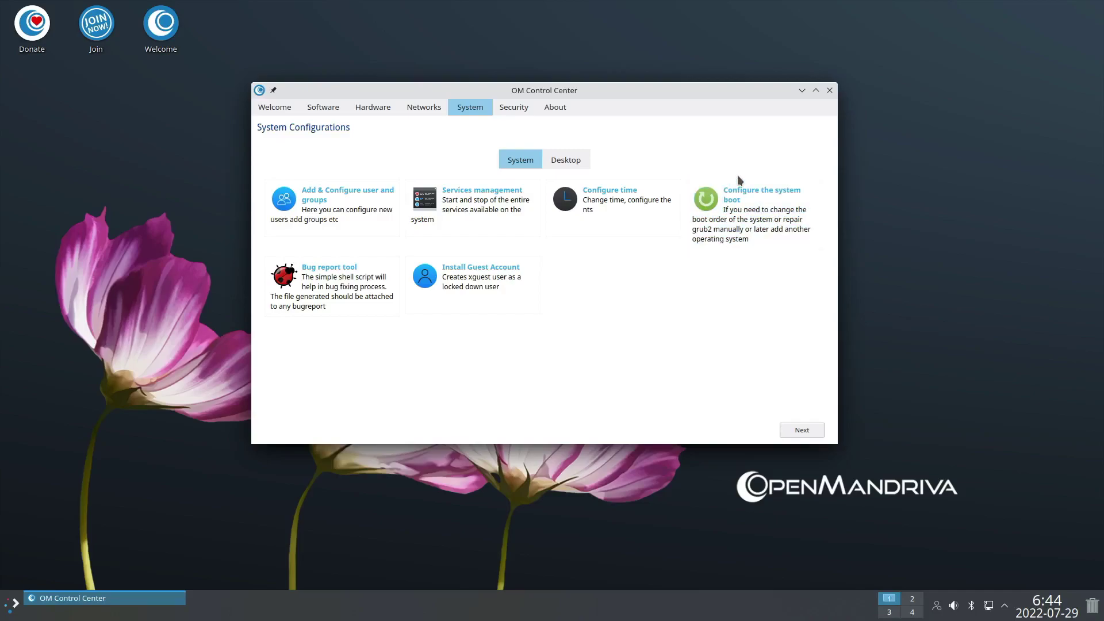
left_click(561, 160)
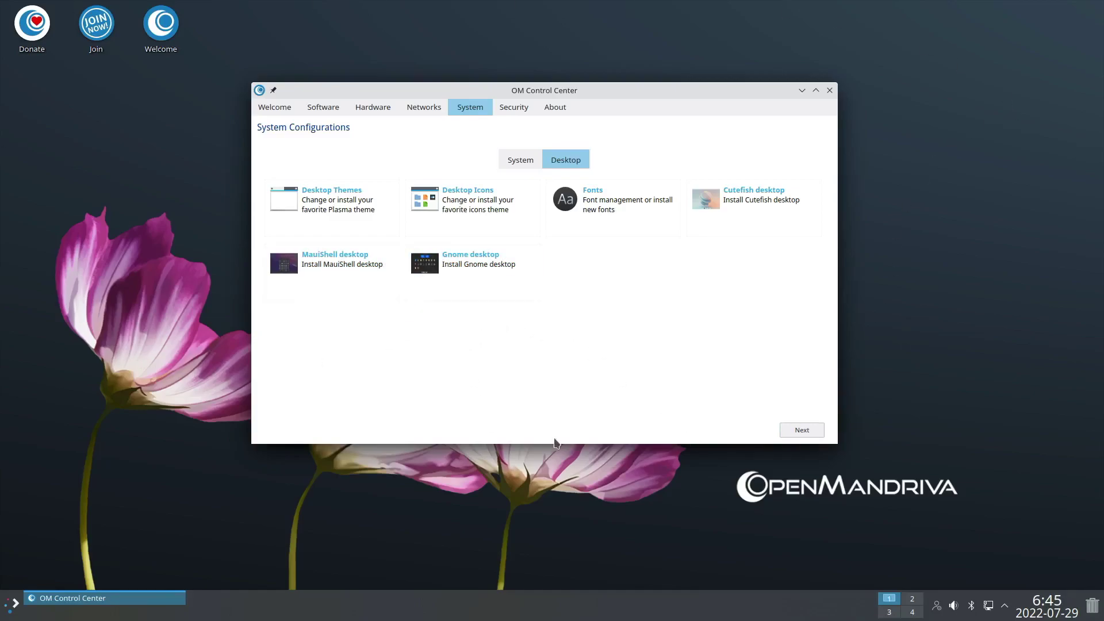
left_click(514, 108)
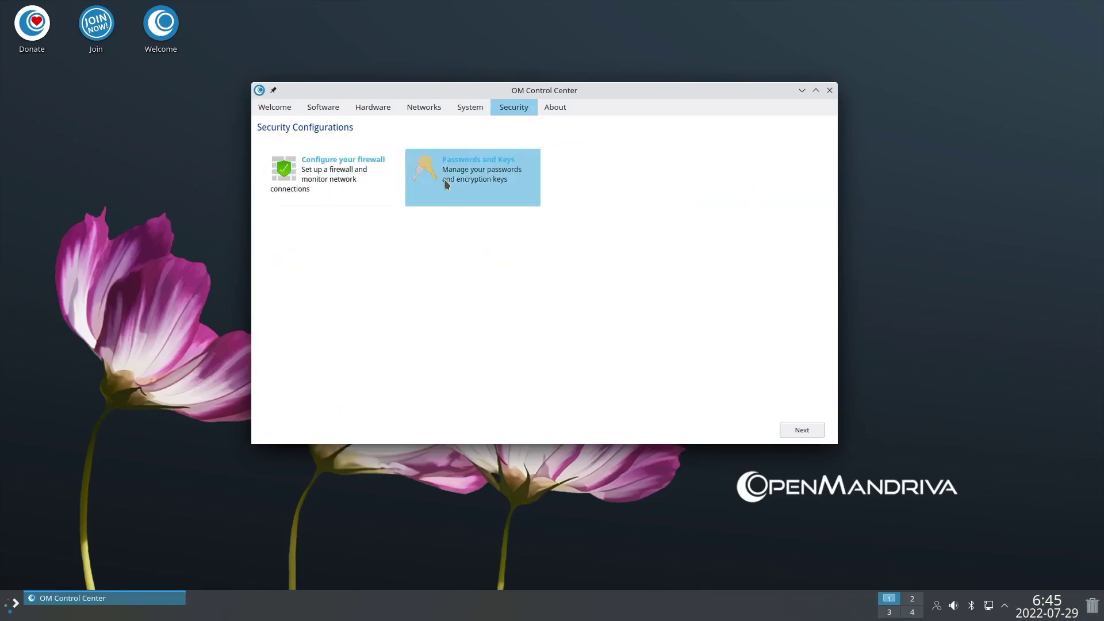
left_click(560, 108)
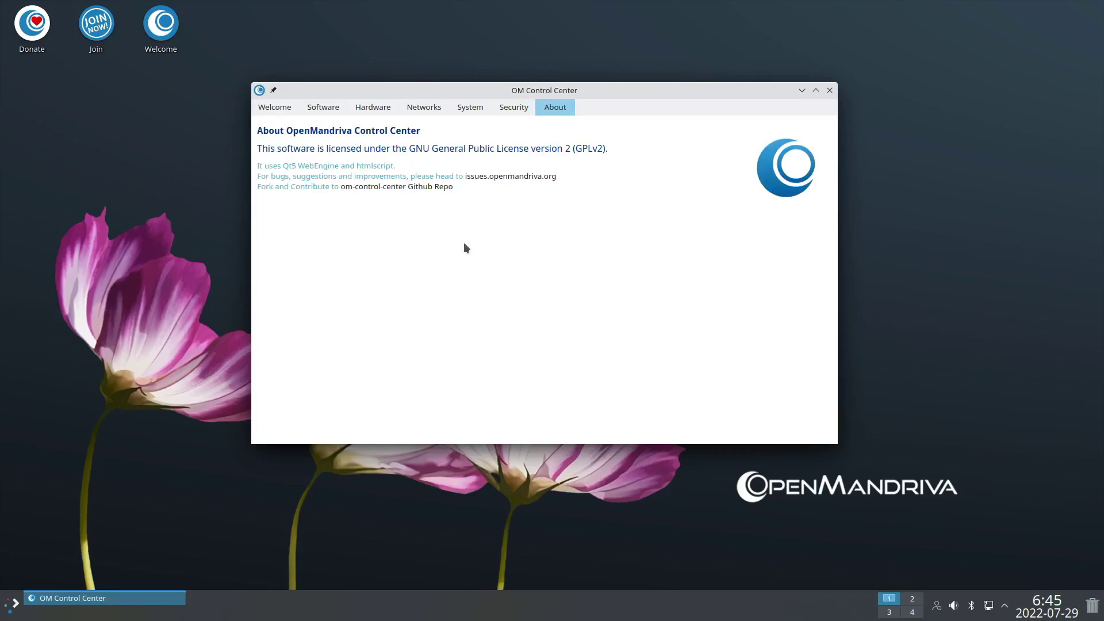
left_click(431, 108)
left_click(470, 109)
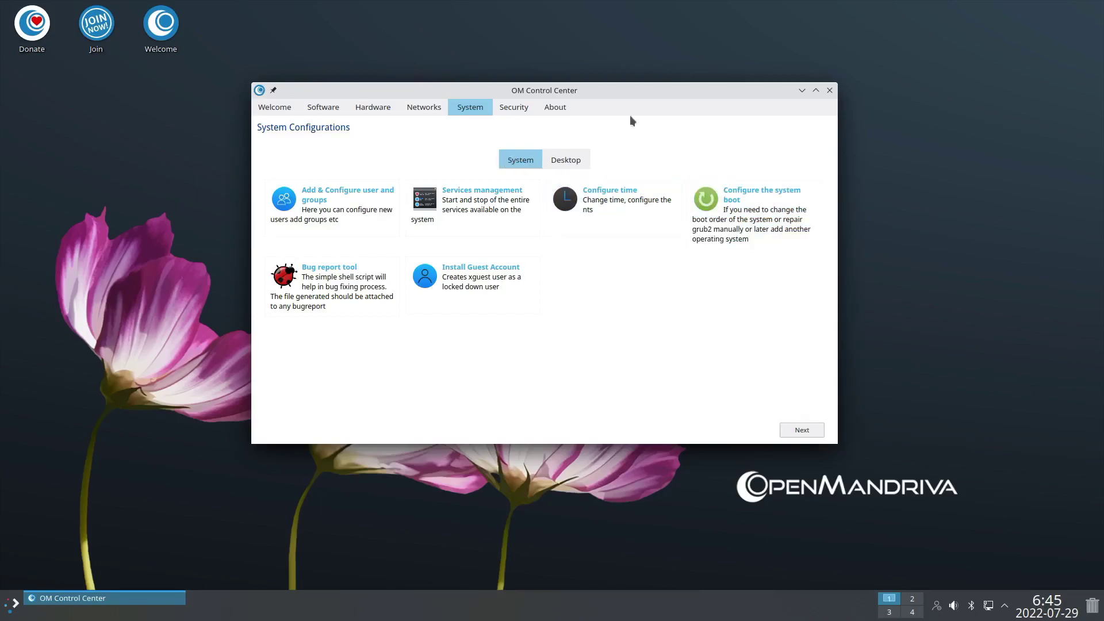
Close the control center, centre dnfdragora, and read its About description and developers list.
left_click(829, 90)
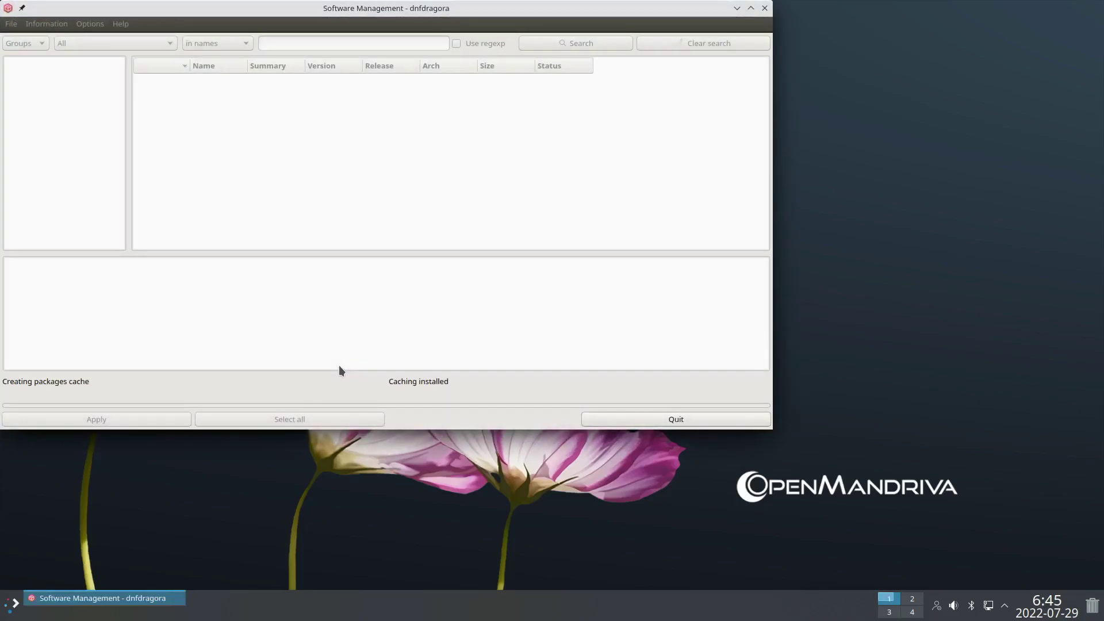
left_click_drag(343, 6, 482, 50)
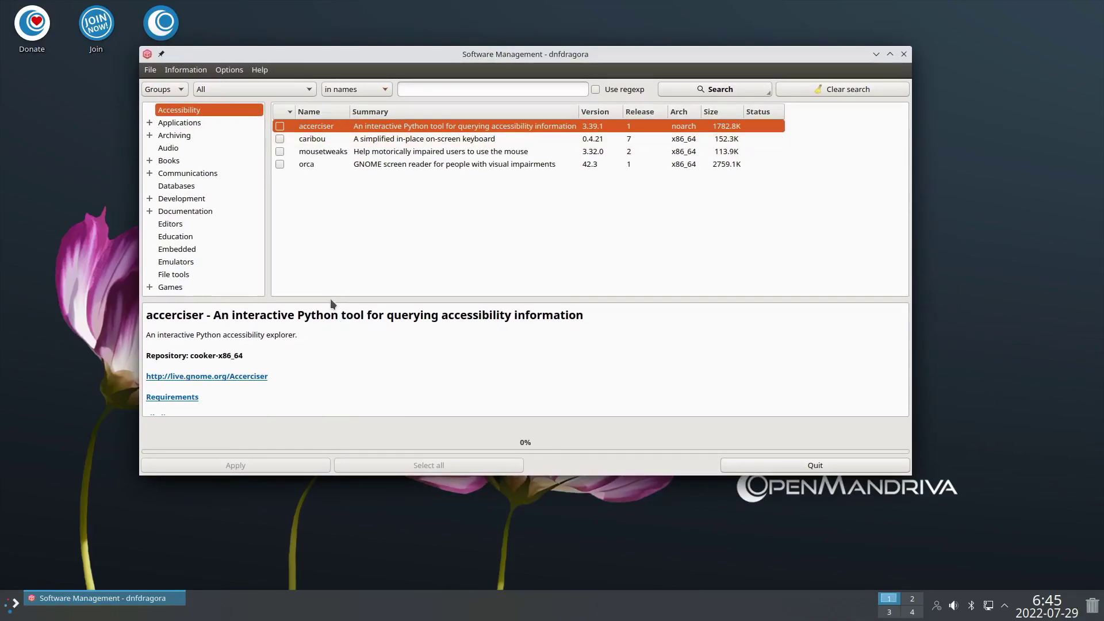
left_click(234, 69)
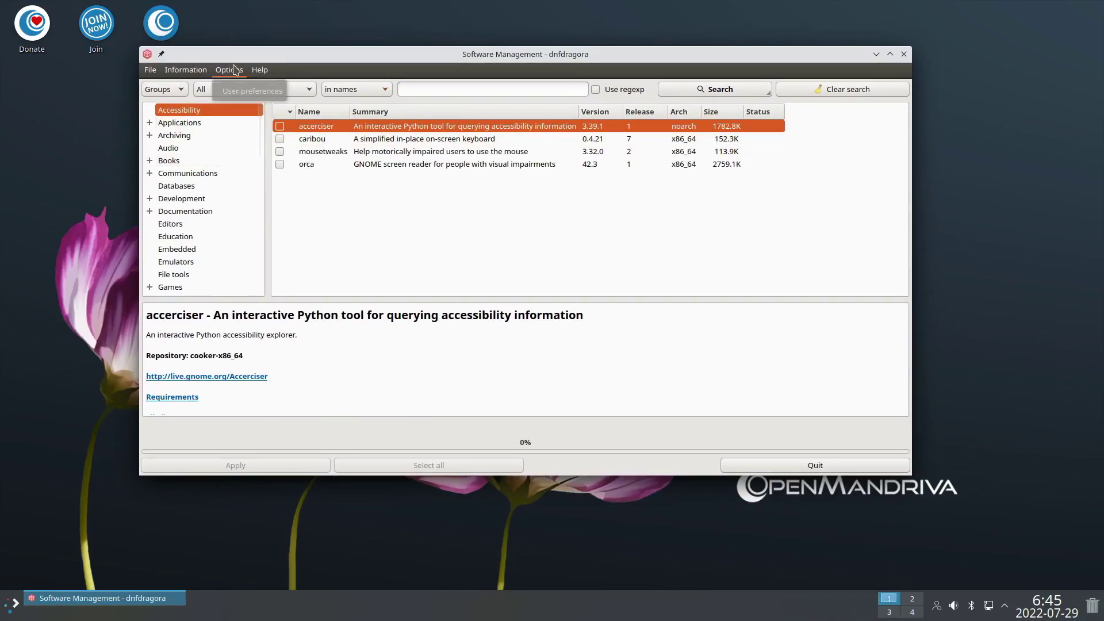
mouse_move(259, 70)
left_click(270, 110)
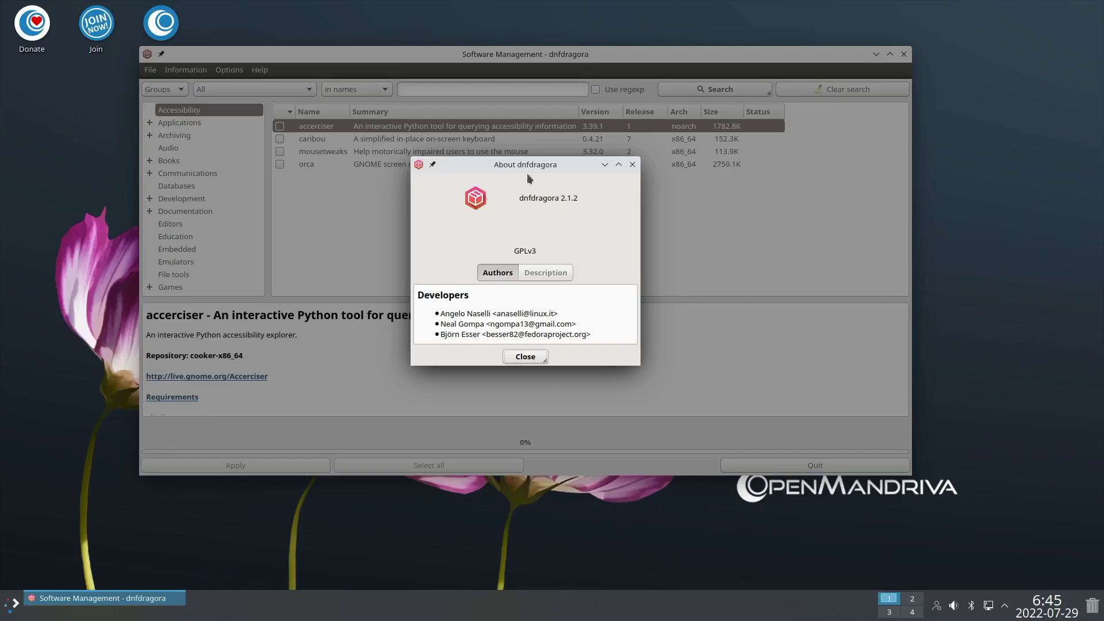
left_click(552, 272)
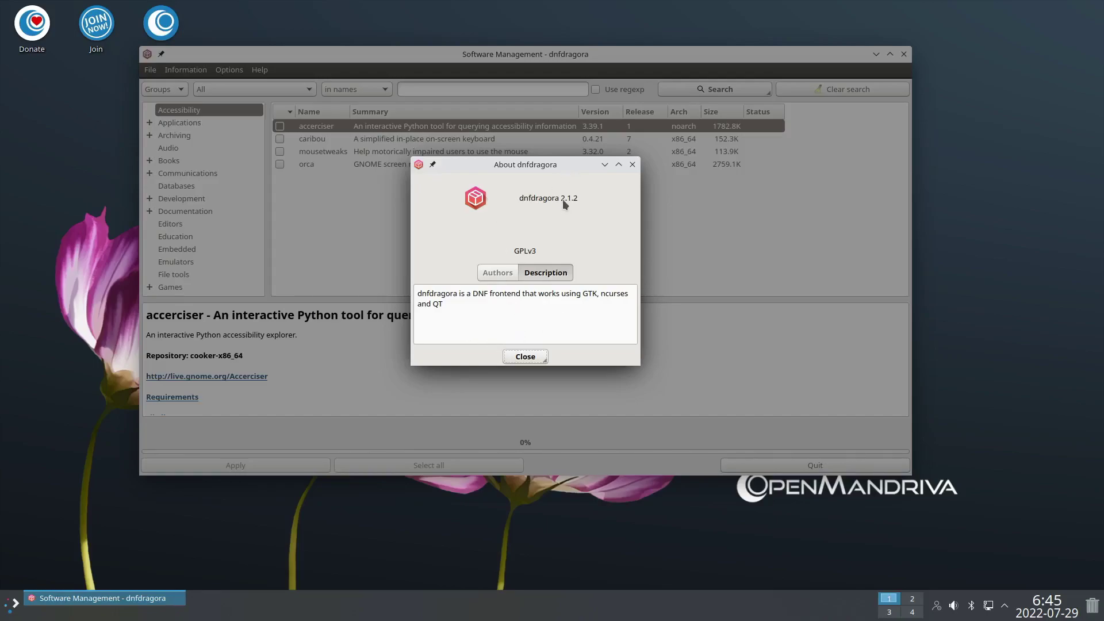
left_click(497, 273)
left_click(539, 358)
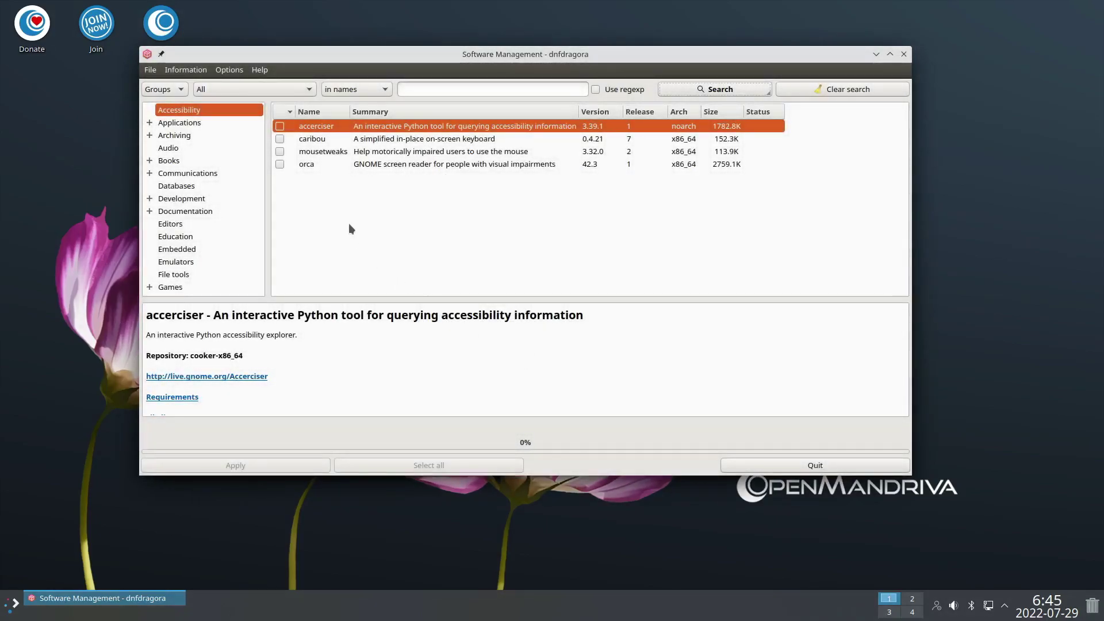
Scroll through the dnfdragora Groups list.
scroll(244, 230, "down", 11)
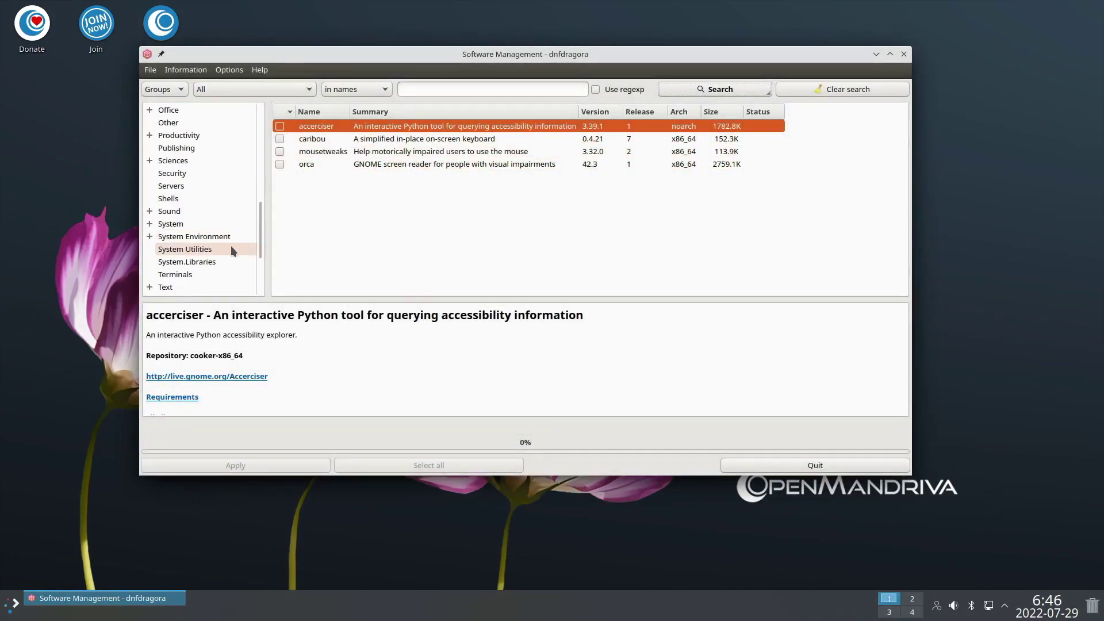
scroll(228, 249, "up", 4)
scroll(228, 251, "up", 7)
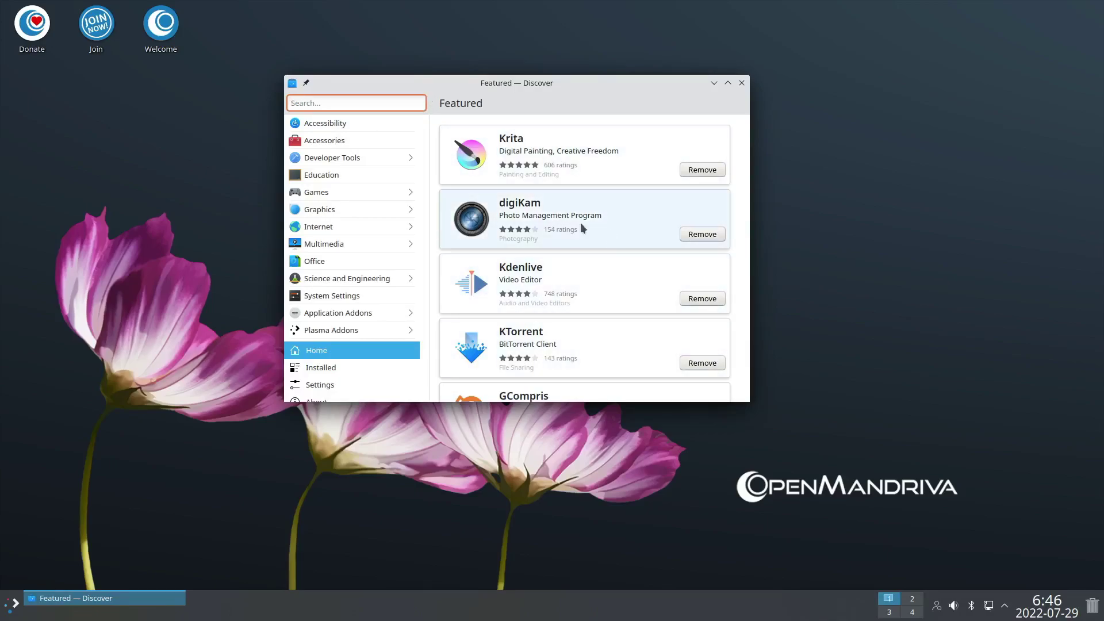
Review the 39 pending updates in Discover and start installing them all.
scroll(361, 382, "down", 1)
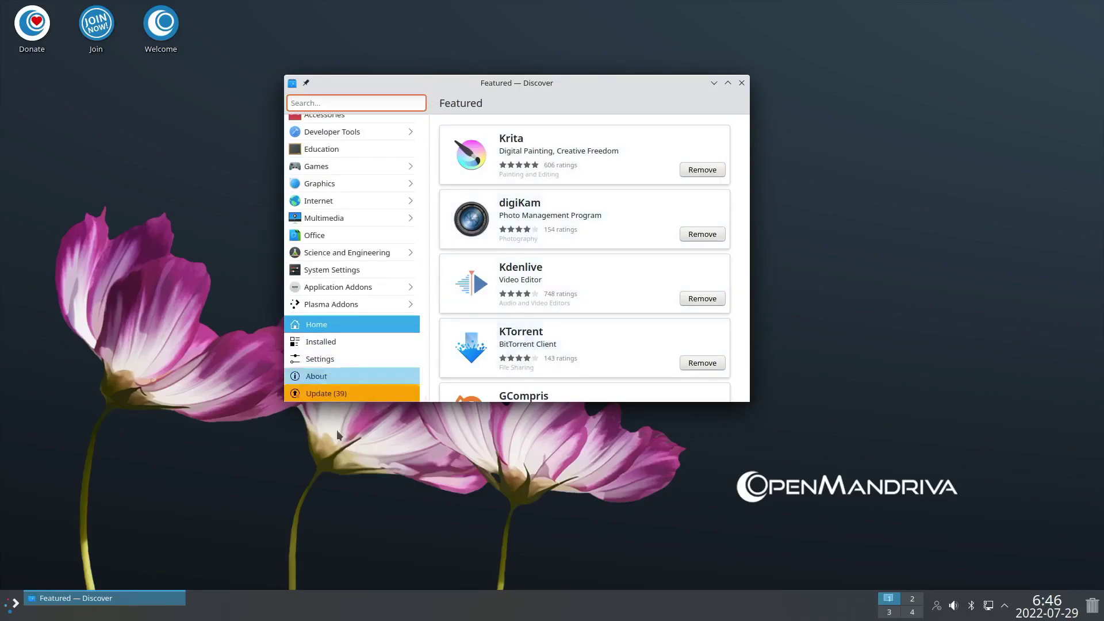
left_click(305, 395)
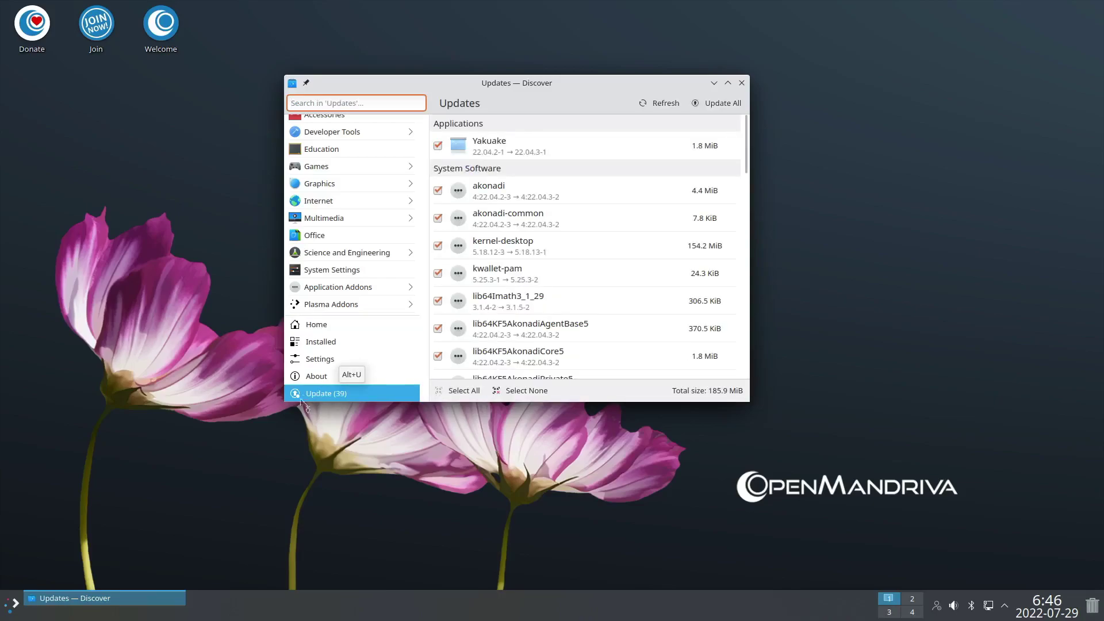
scroll(605, 195, "down", 10)
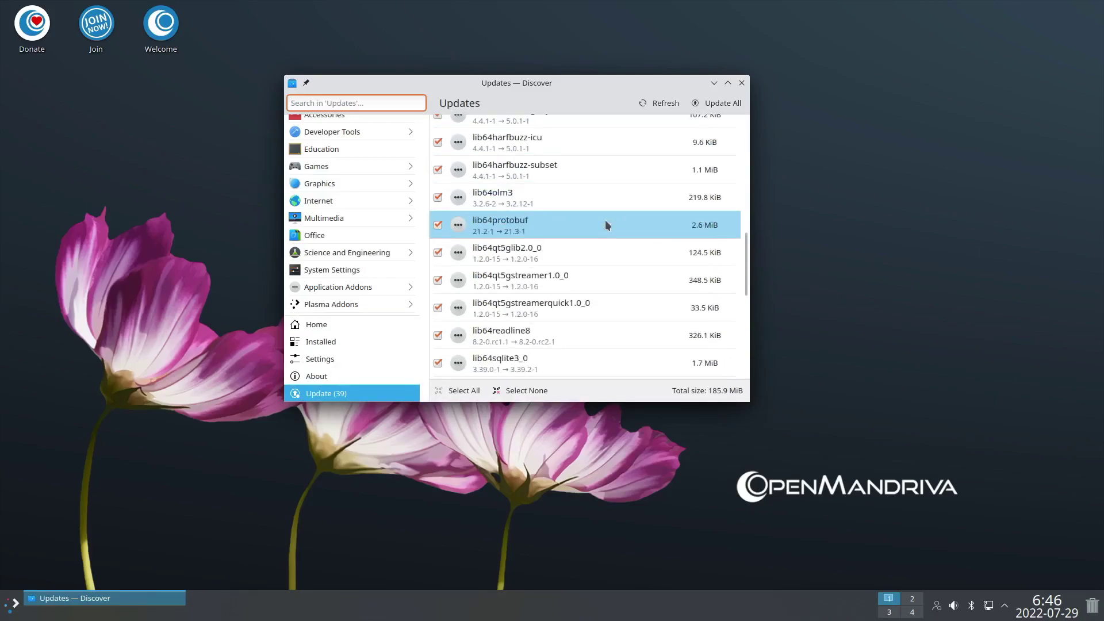
scroll(501, 347, "down", 6)
scroll(552, 189, "up", 2)
left_click(715, 103)
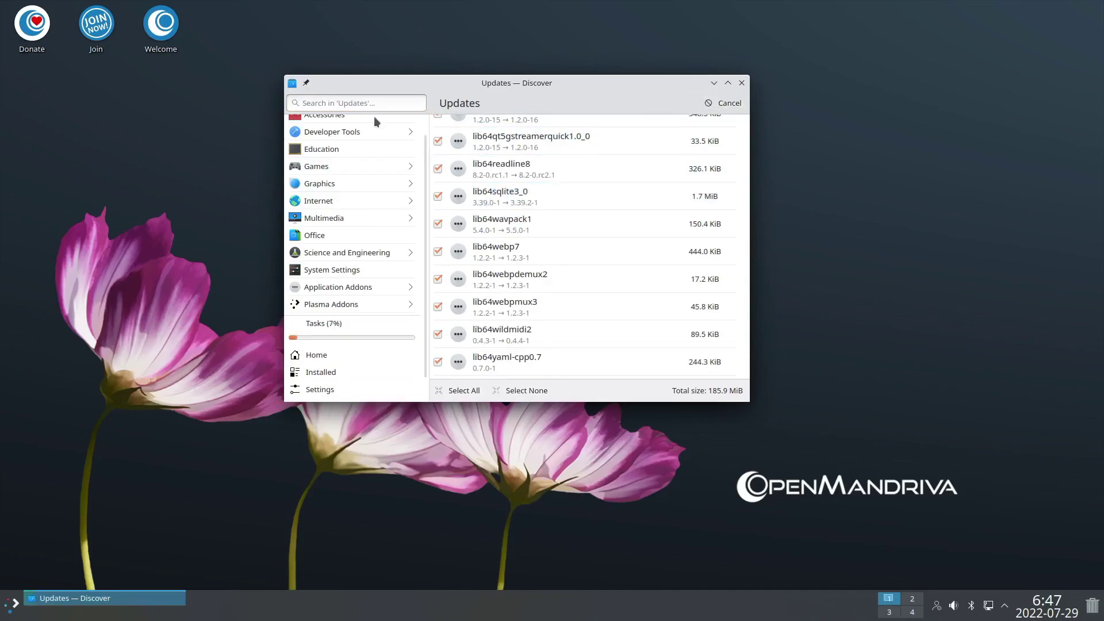
Search for 'flat', open the Eevee and Vulpix Cursor Pack and view its license information.
left_click(302, 103)
type("flatpak")
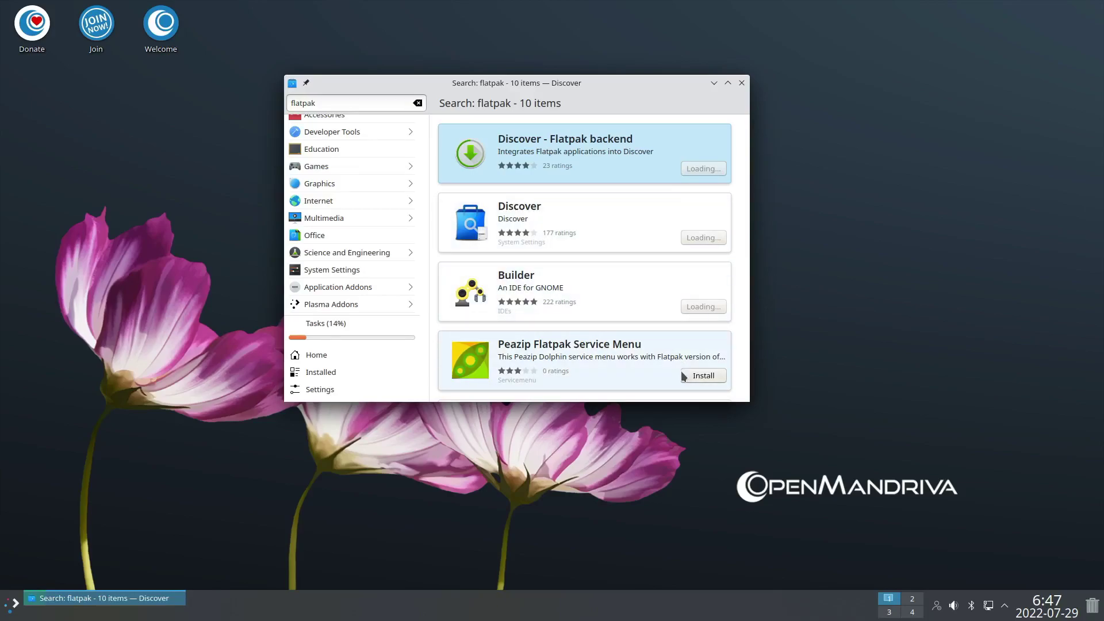
scroll(598, 319, "down", 4)
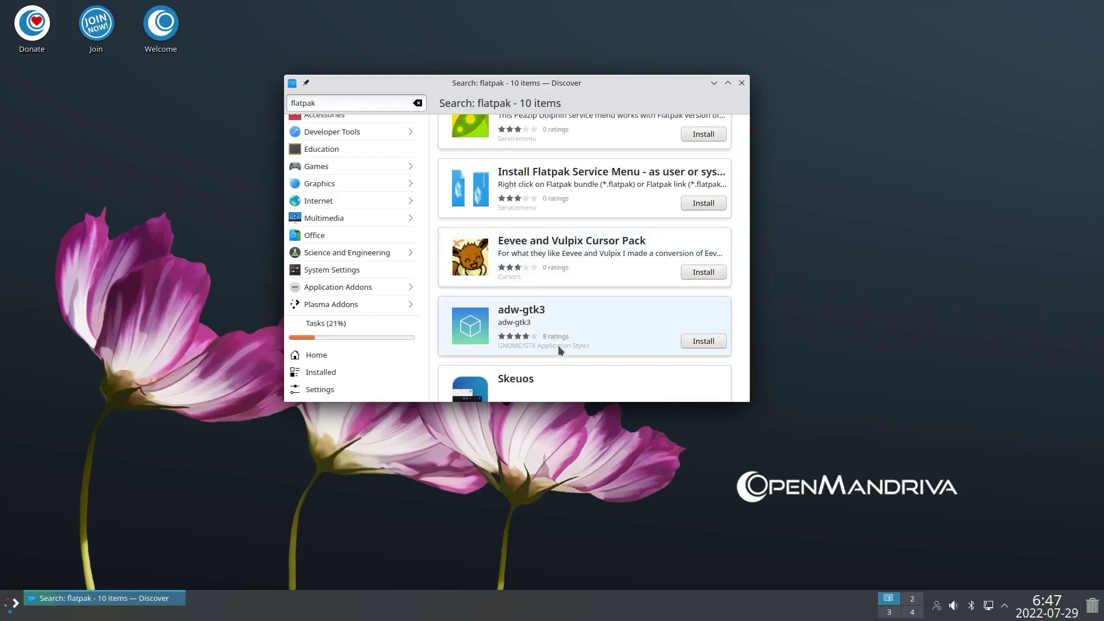
left_click(584, 265)
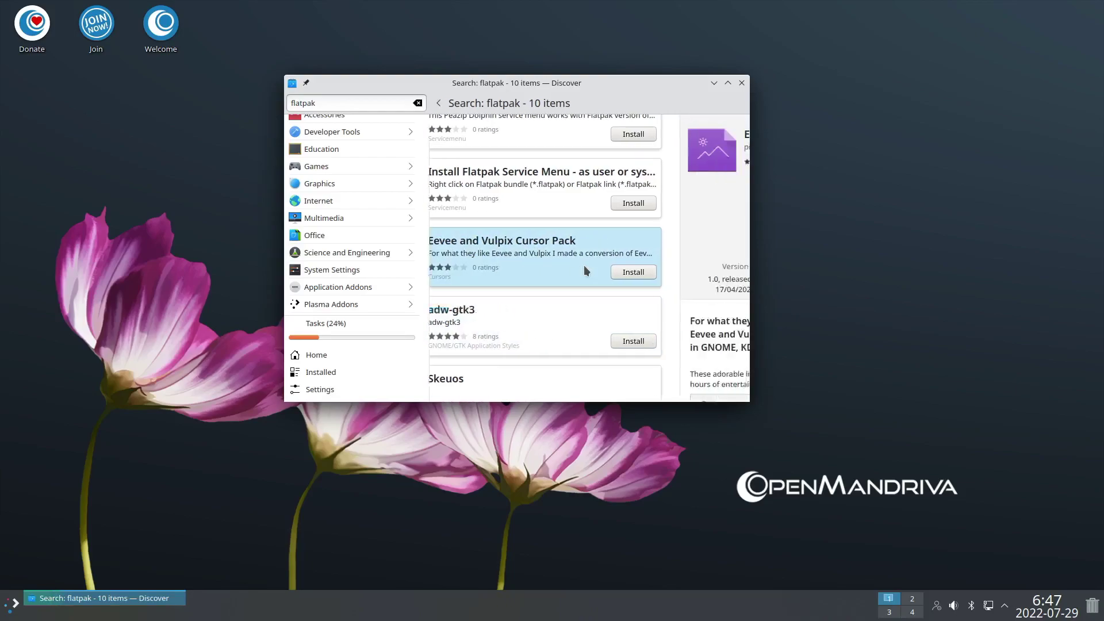
double_click(555, 86)
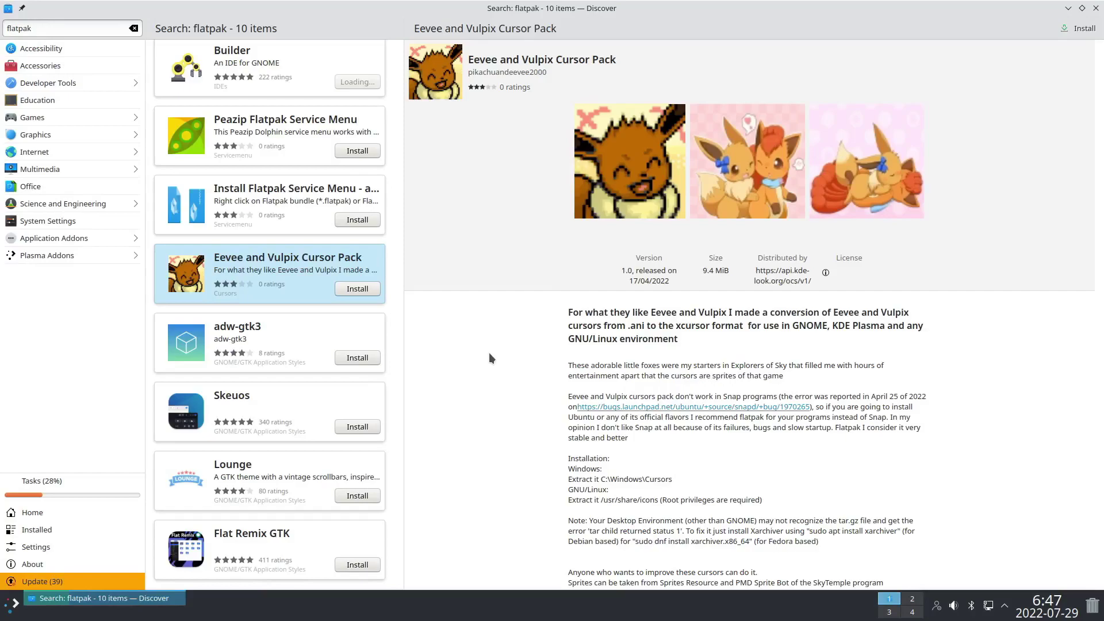
scroll(798, 287, "down", 3)
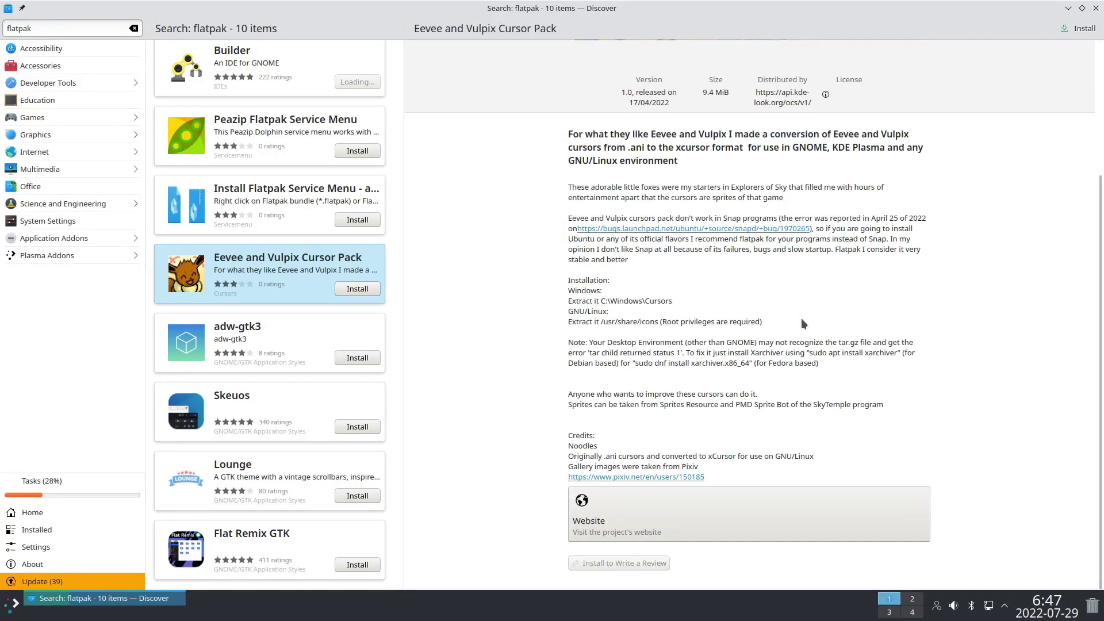
scroll(802, 319, "up", 3)
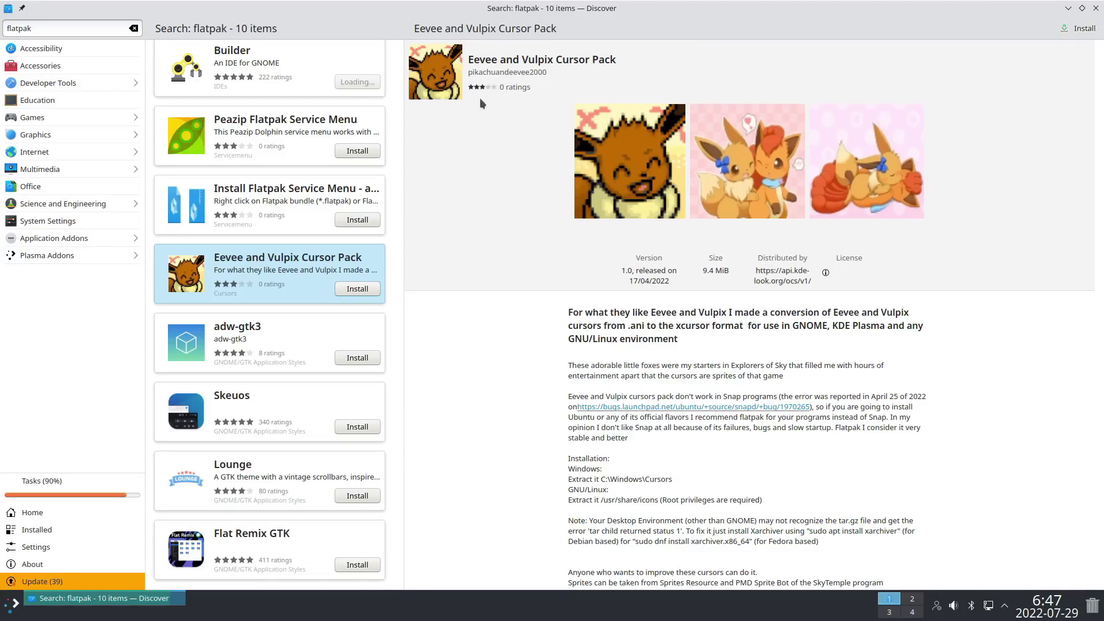
left_click(826, 271)
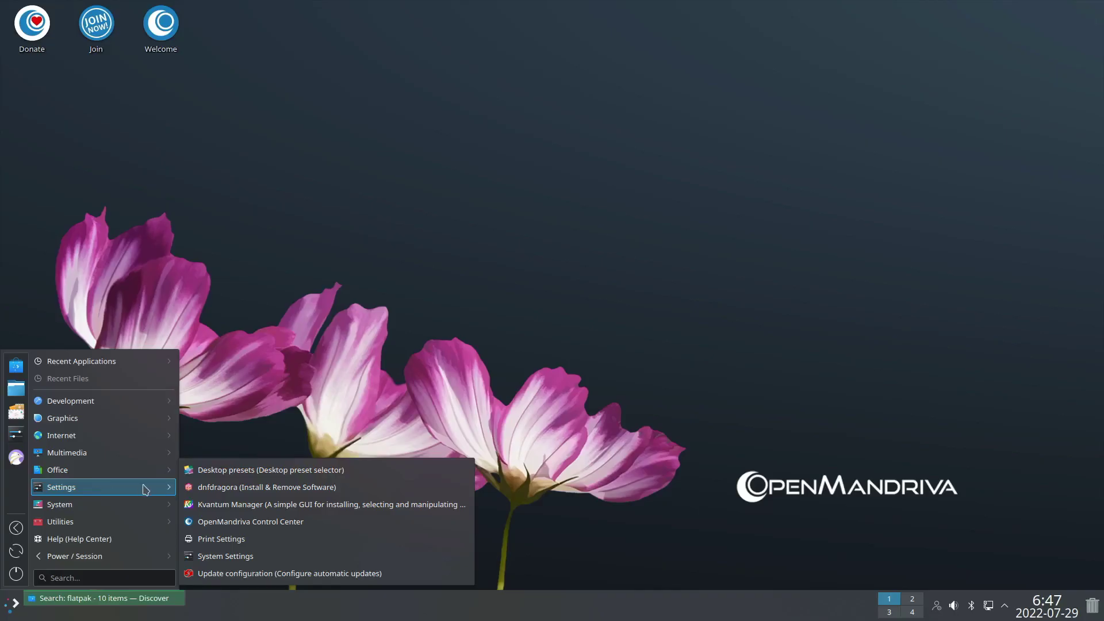
left_click(254, 510)
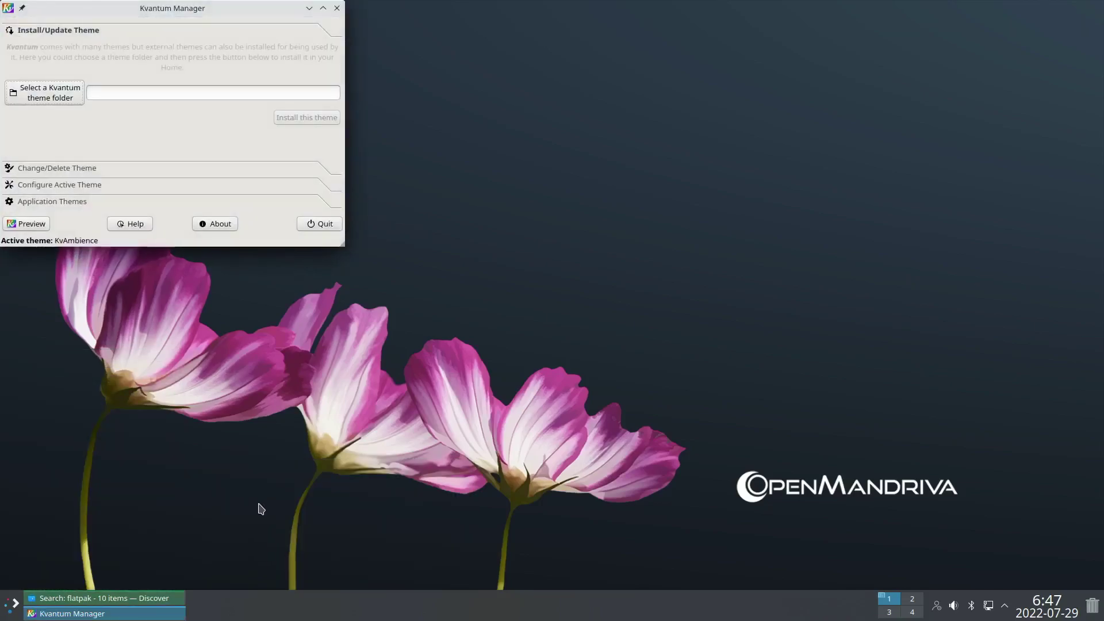
left_click_drag(230, 11, 958, 33)
left_click_drag(781, 37, 710, 65)
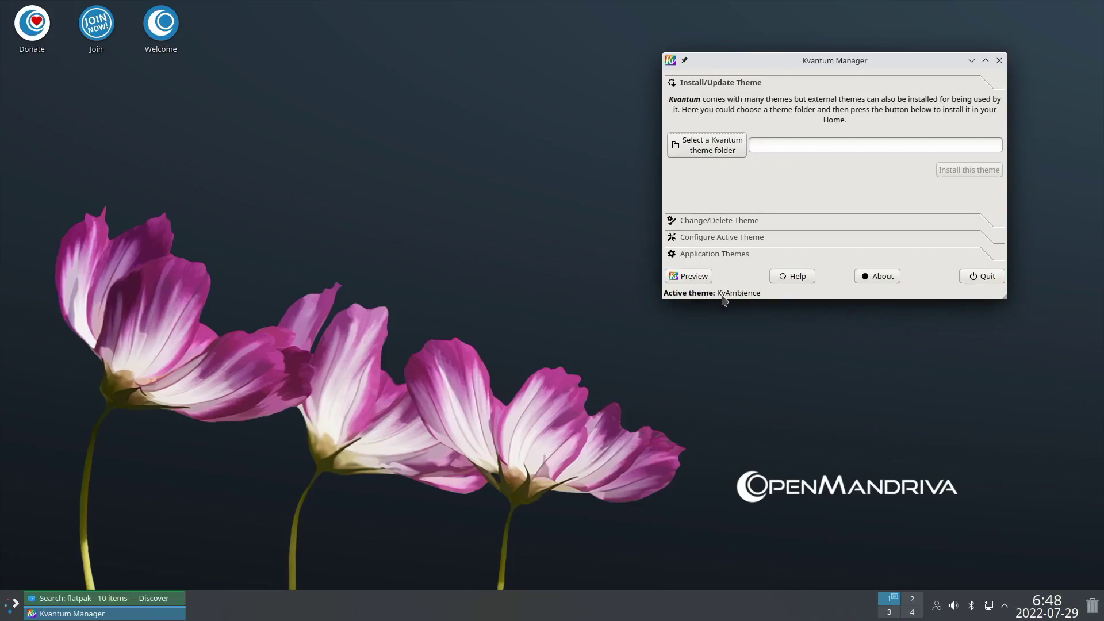
left_click(133, 597)
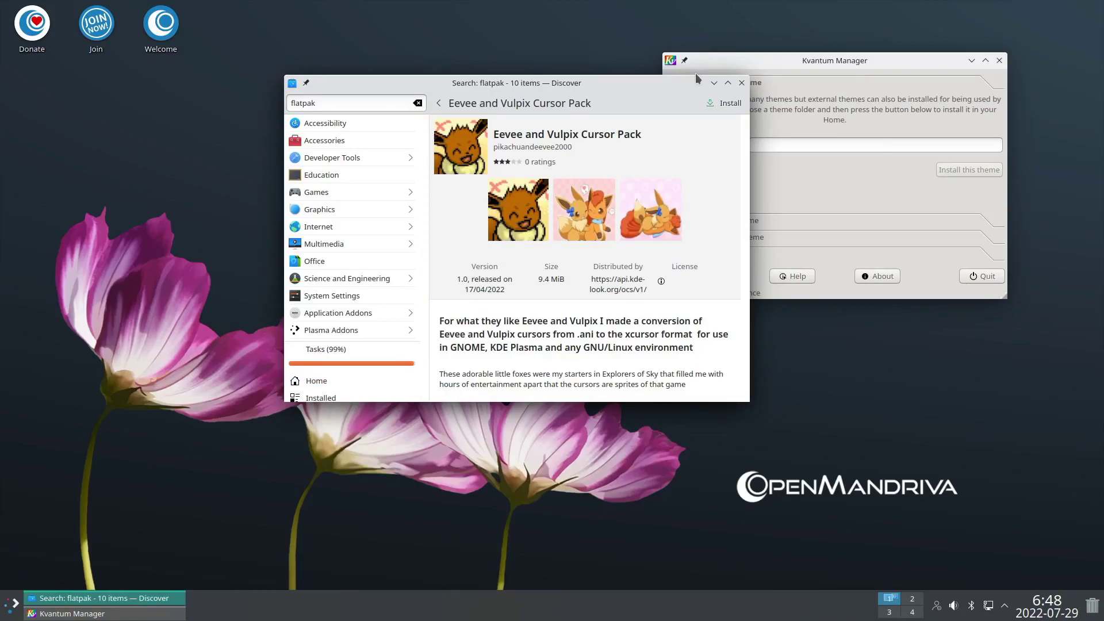
left_click(713, 82)
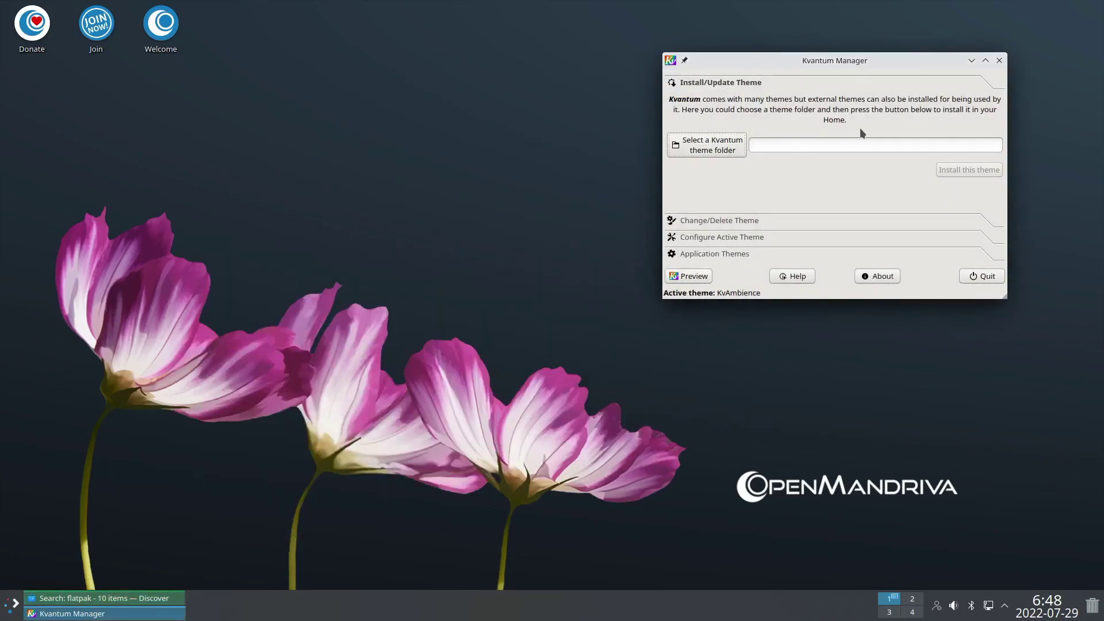
left_click(999, 60)
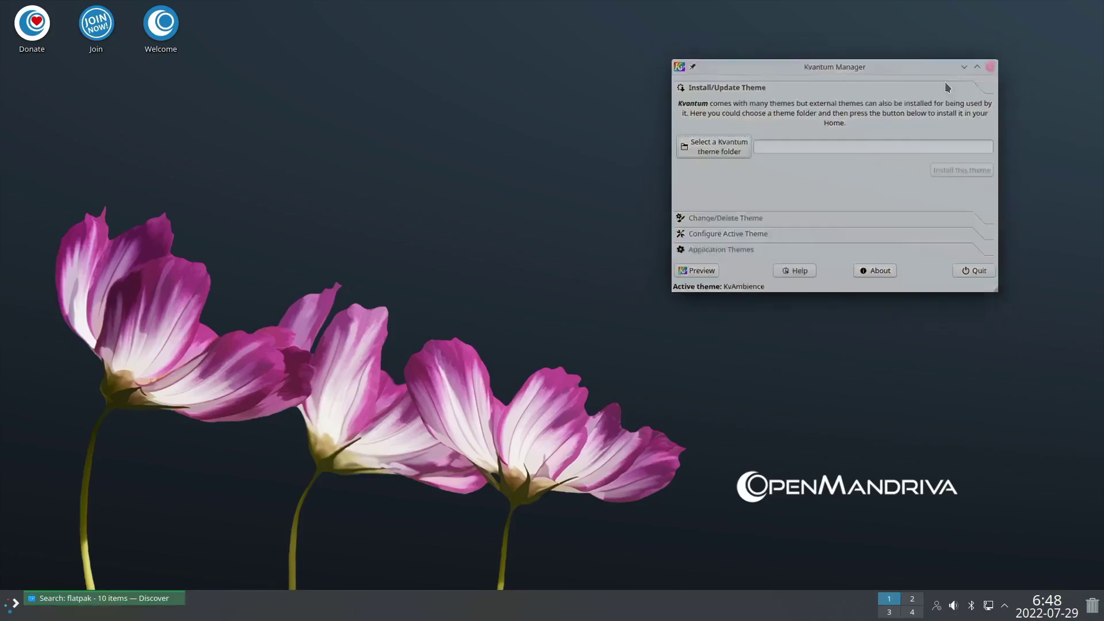
left_click(12, 606)
mouse_move(96, 488)
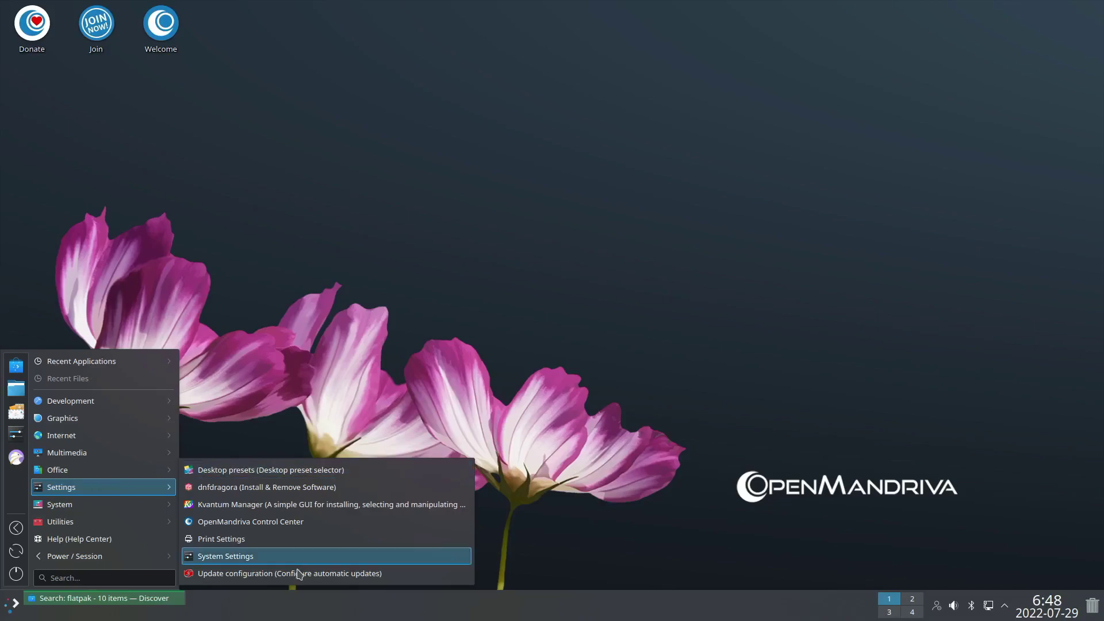
left_click(295, 574)
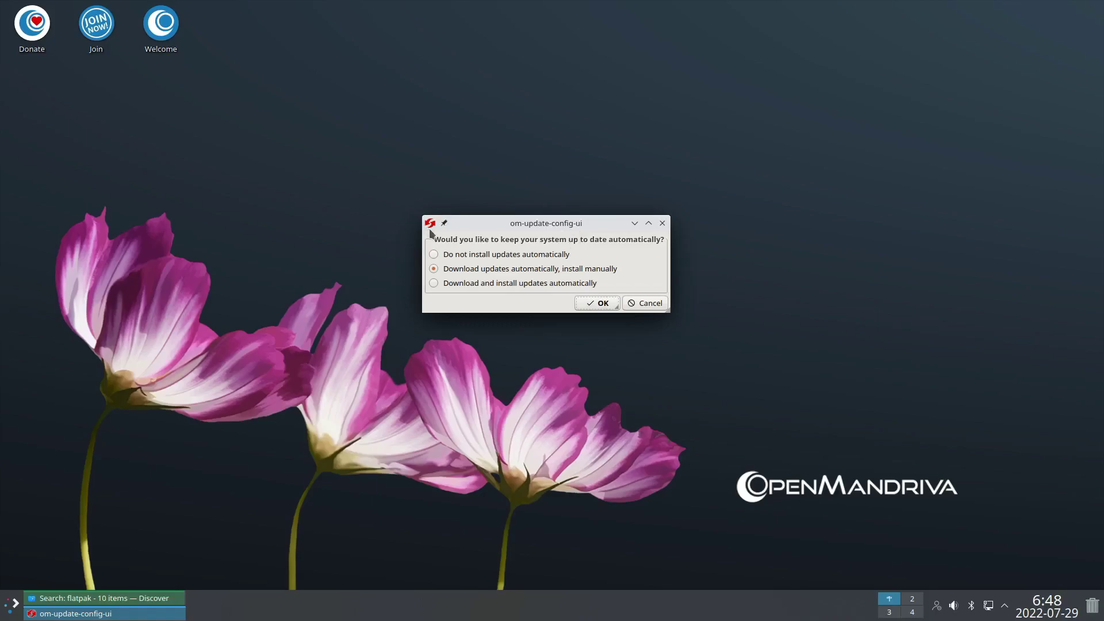
left_click(645, 303)
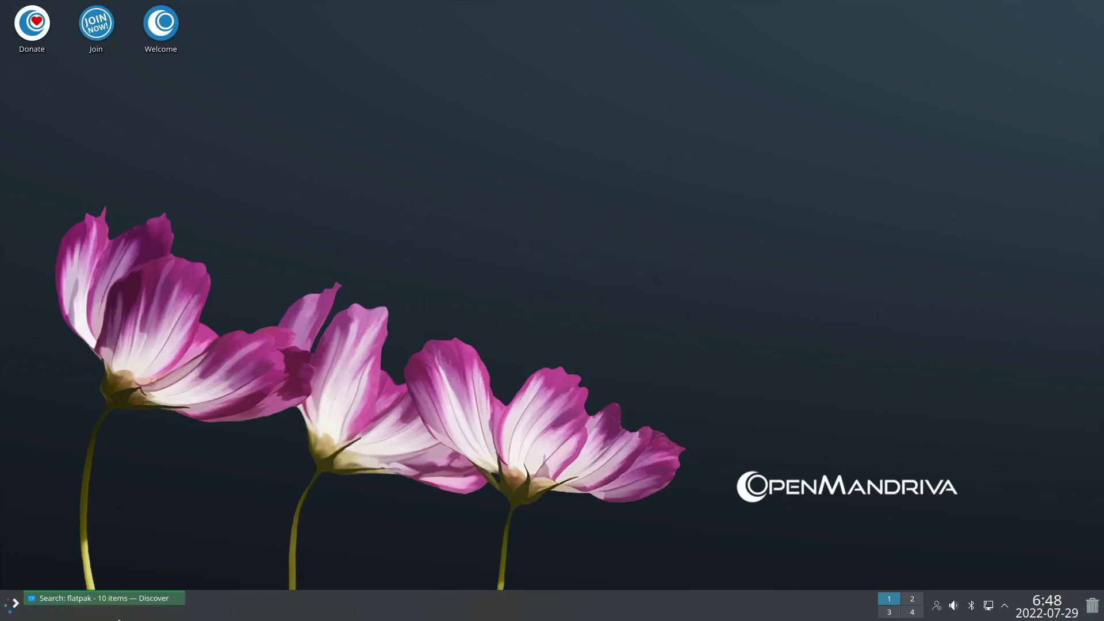
left_click(83, 601)
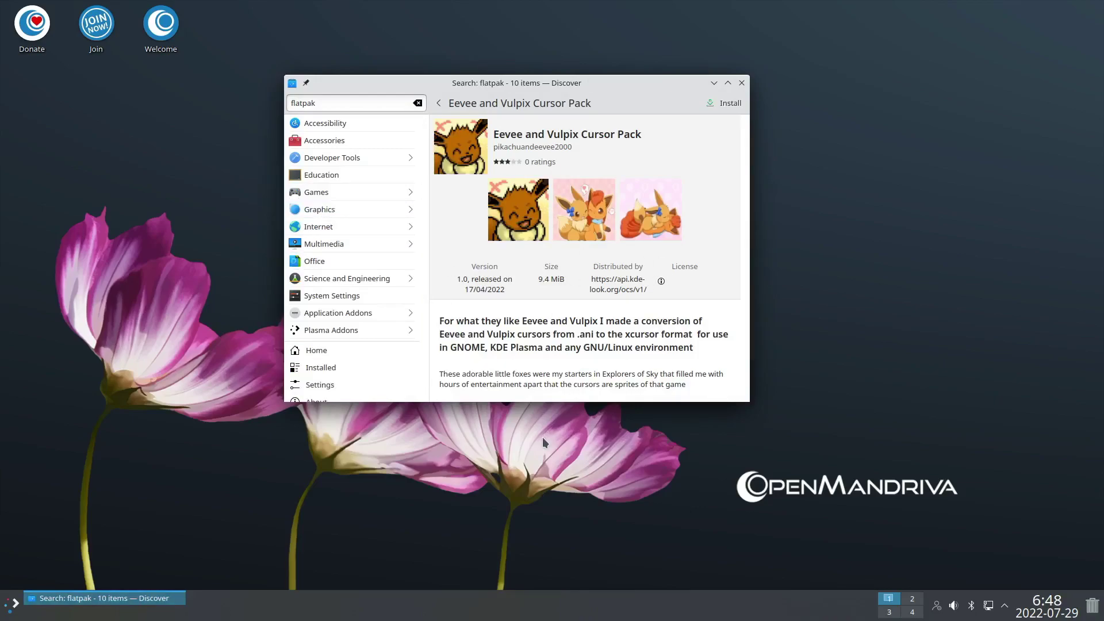
left_click(713, 82)
left_click(7, 609)
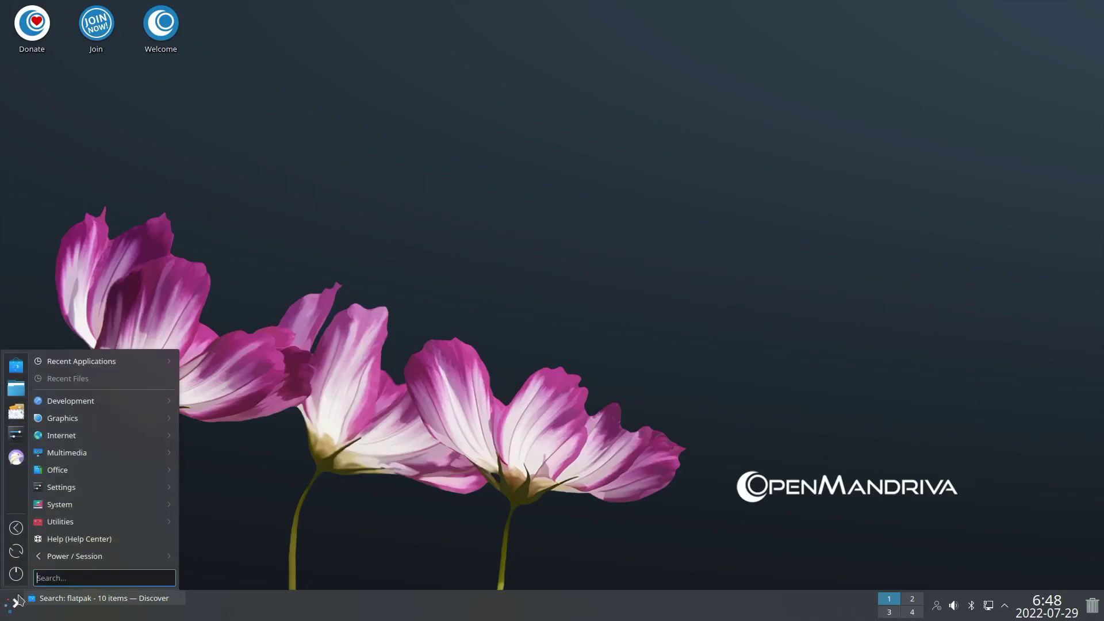
Keep the Cooker update channel, enable Unsupported and the extra repositories, and apply the selection.
left_click(58, 368)
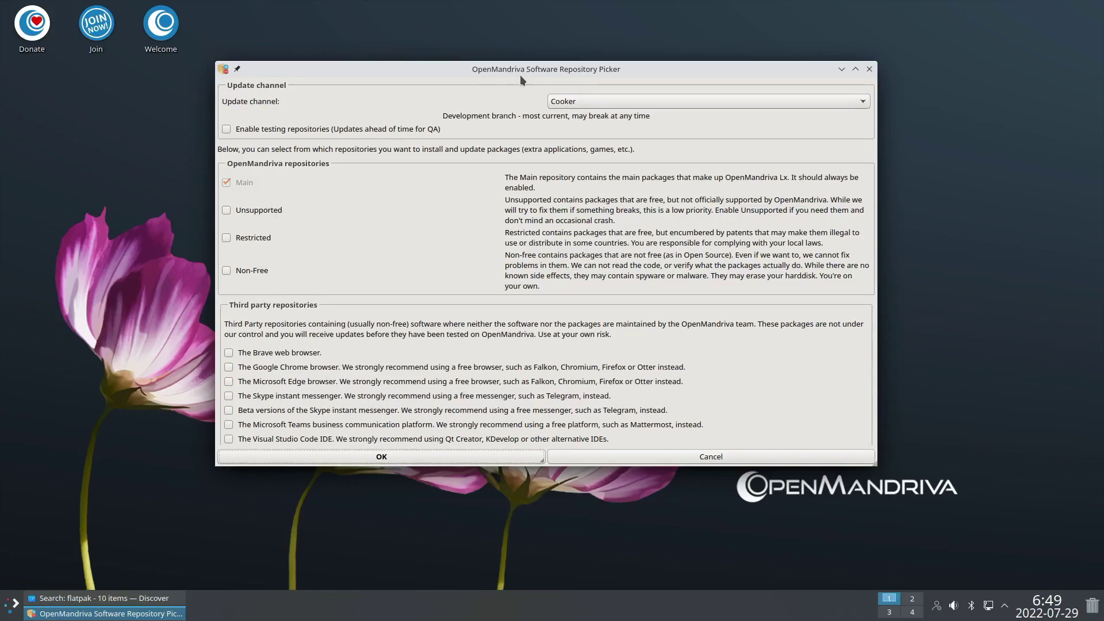
left_click(582, 106)
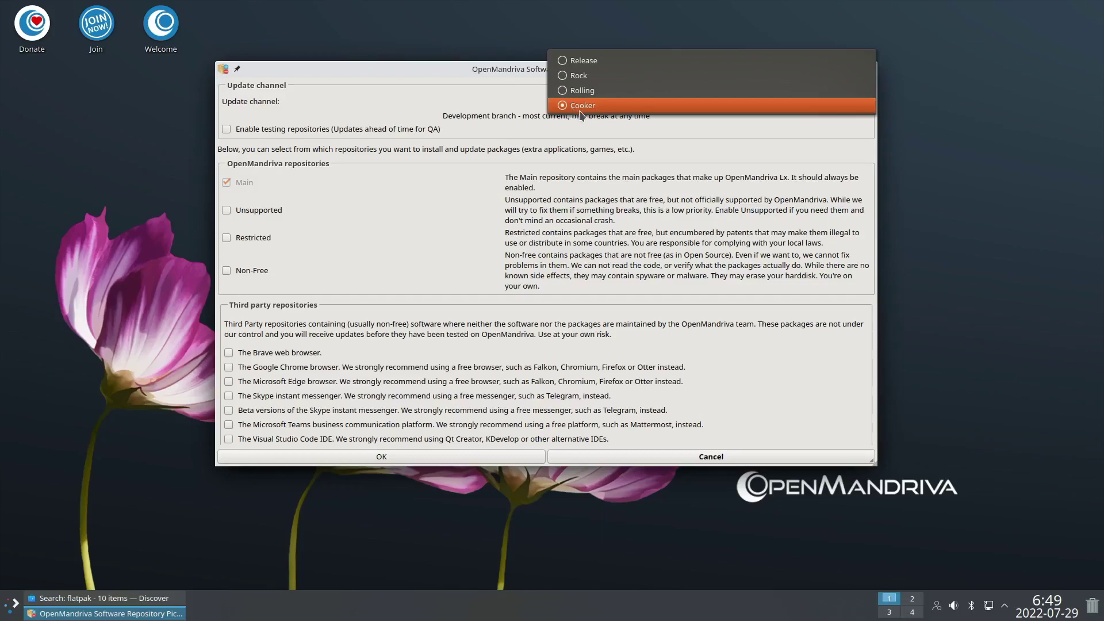
left_click(461, 123)
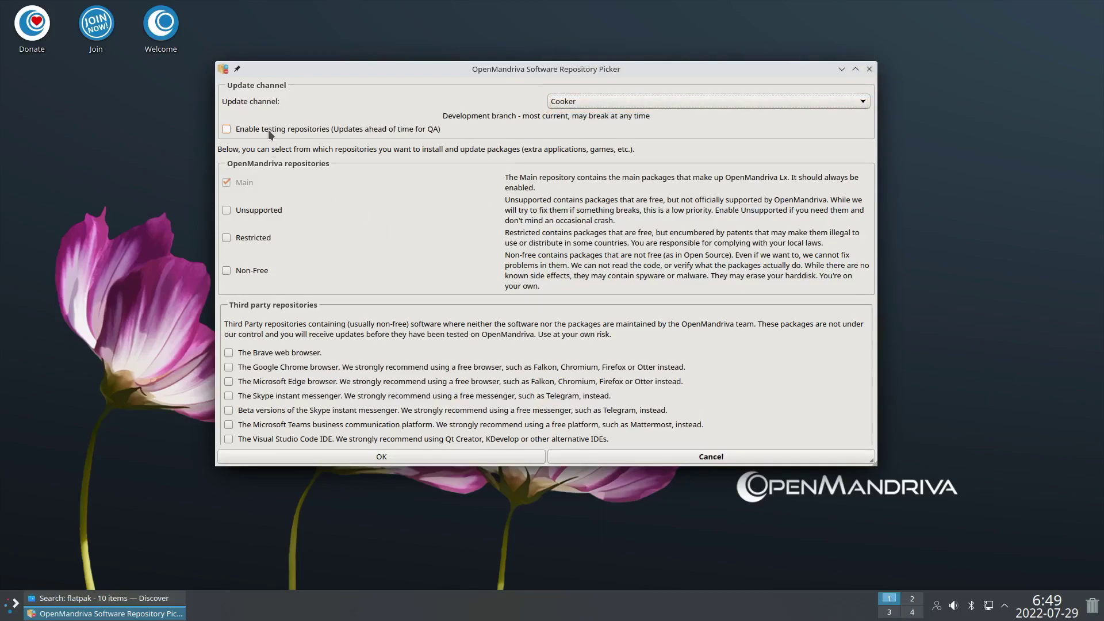
left_click(267, 211)
scroll(299, 359, "down", 1)
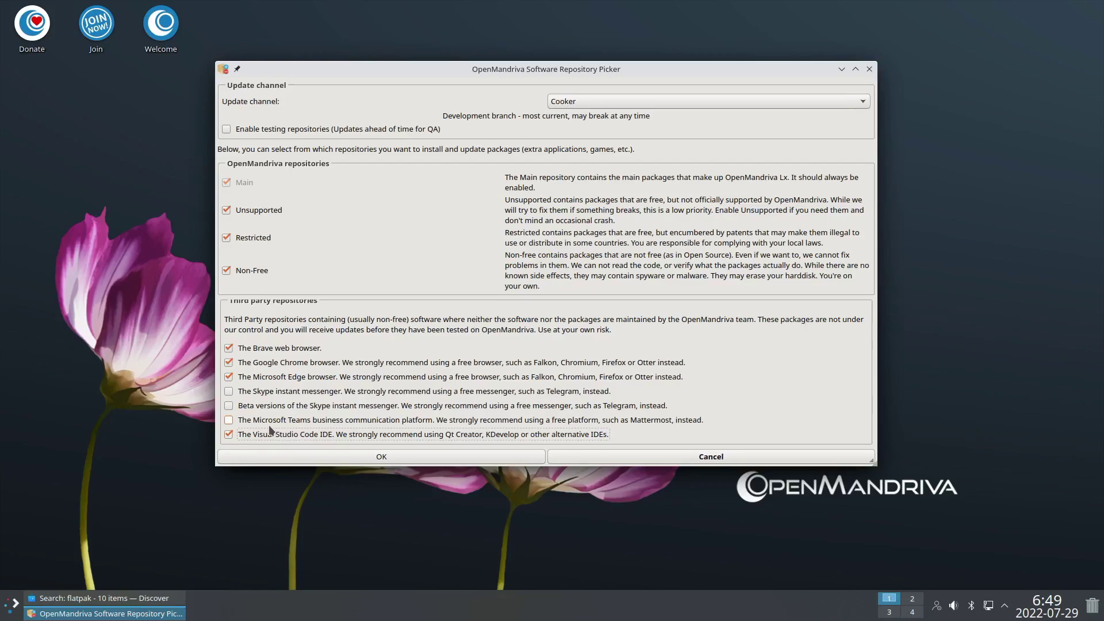
key("Return")
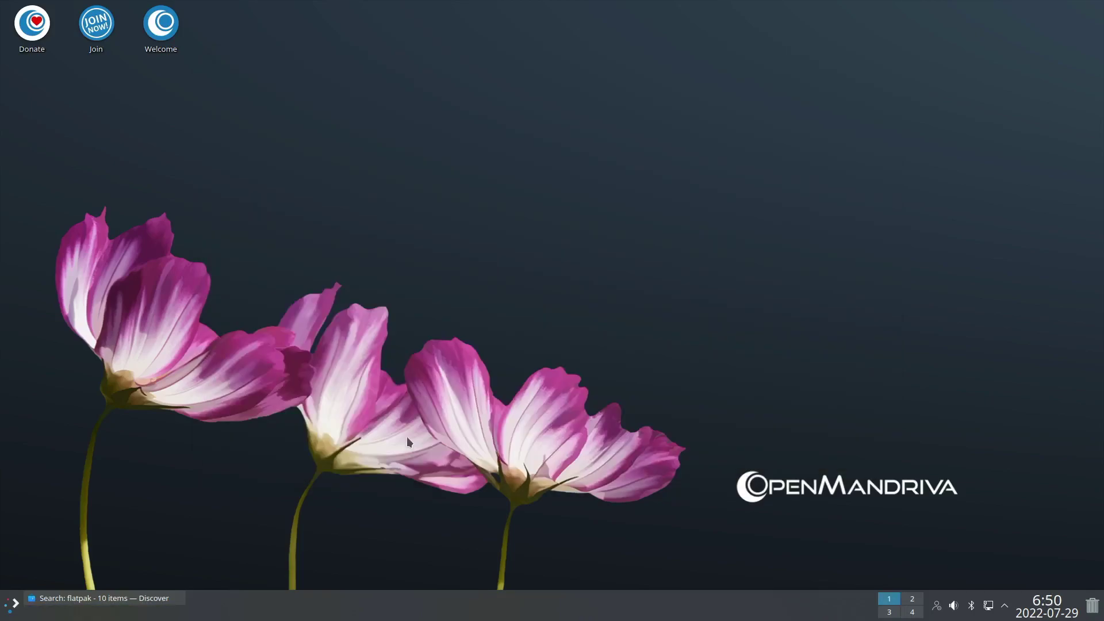
Close Discover and authorise the vscode.repo move with root's password, retrying until accepted.
left_click(153, 602)
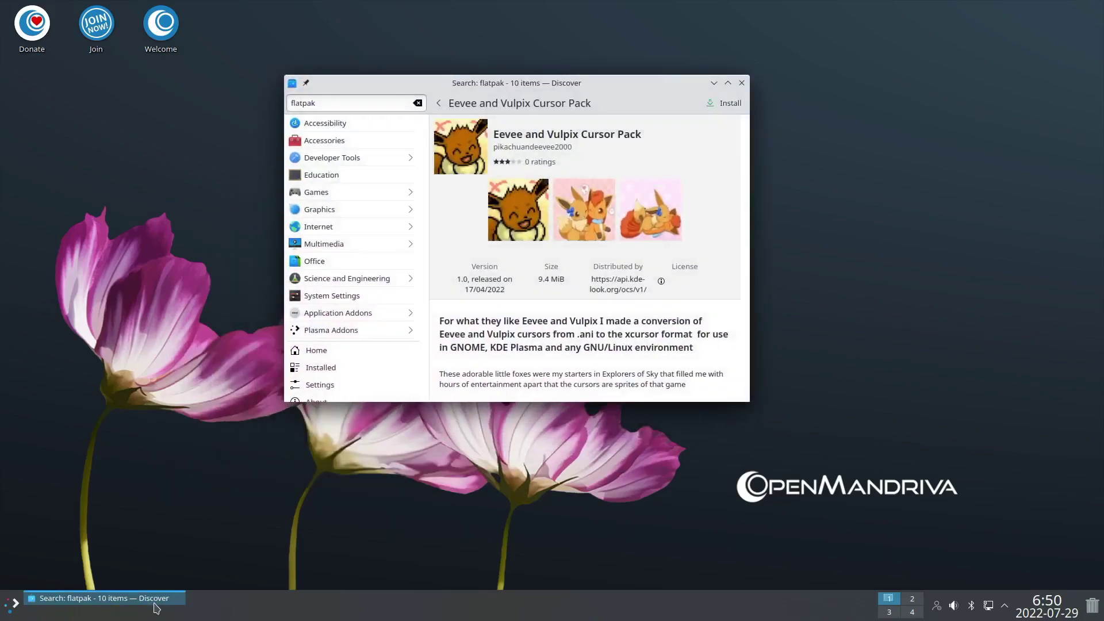
left_click(741, 83)
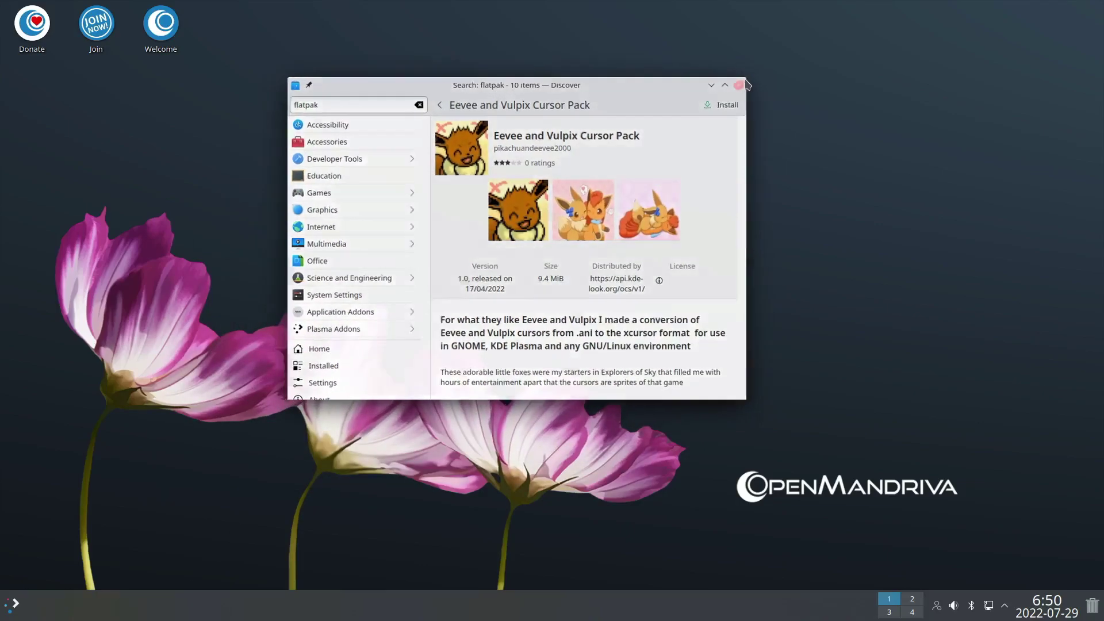
left_click(12, 604)
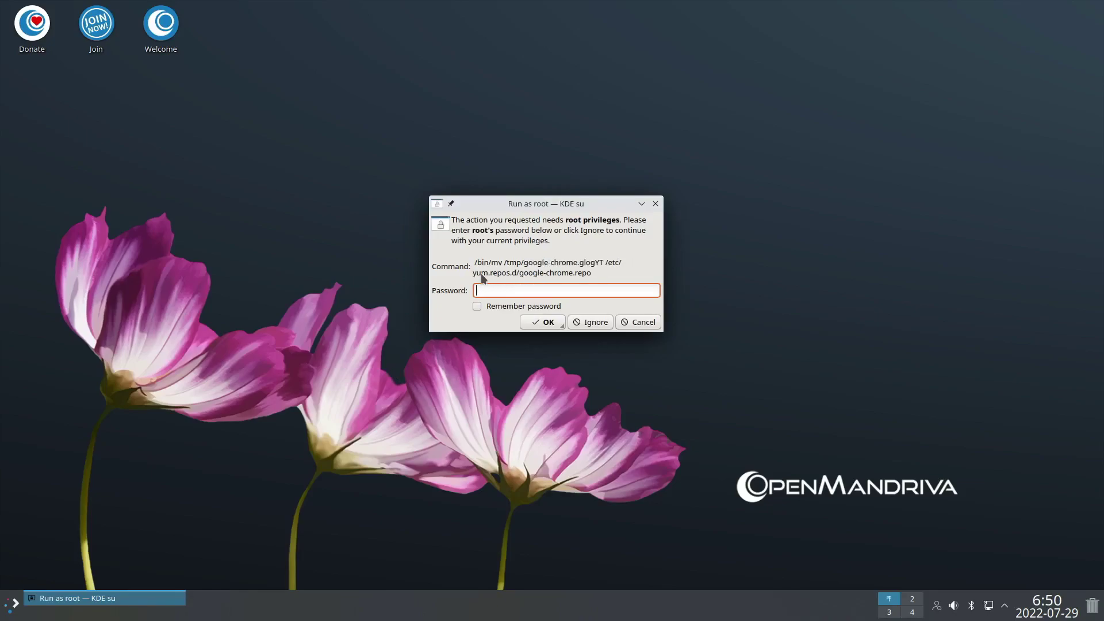
type("••••••")
key("Return")
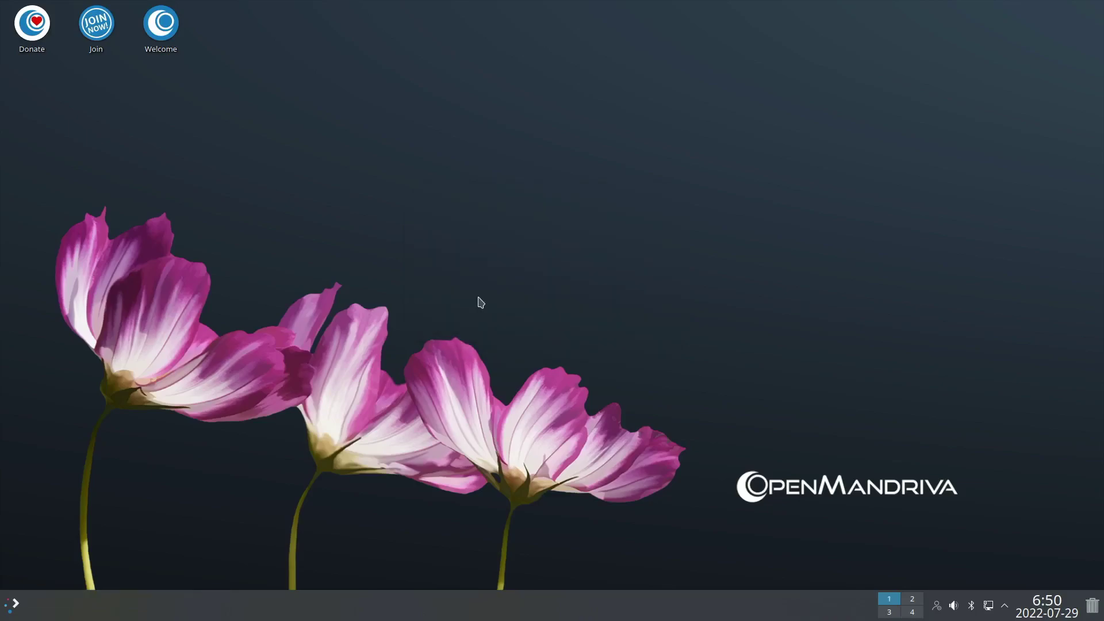
type("•••••")
key("Return")
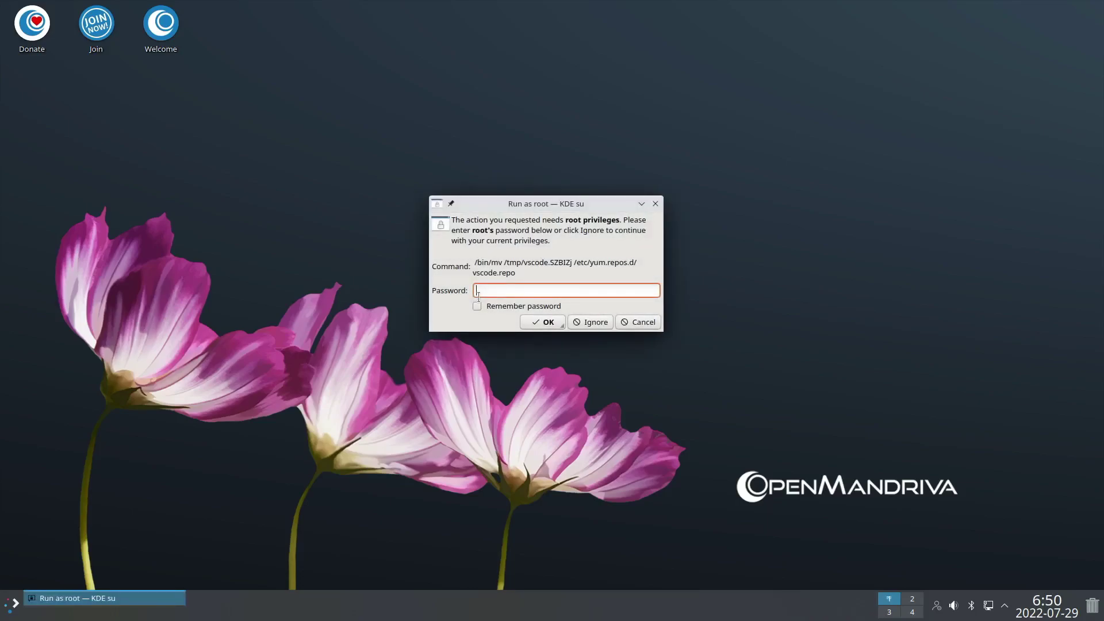
type("•••••")
key("Return")
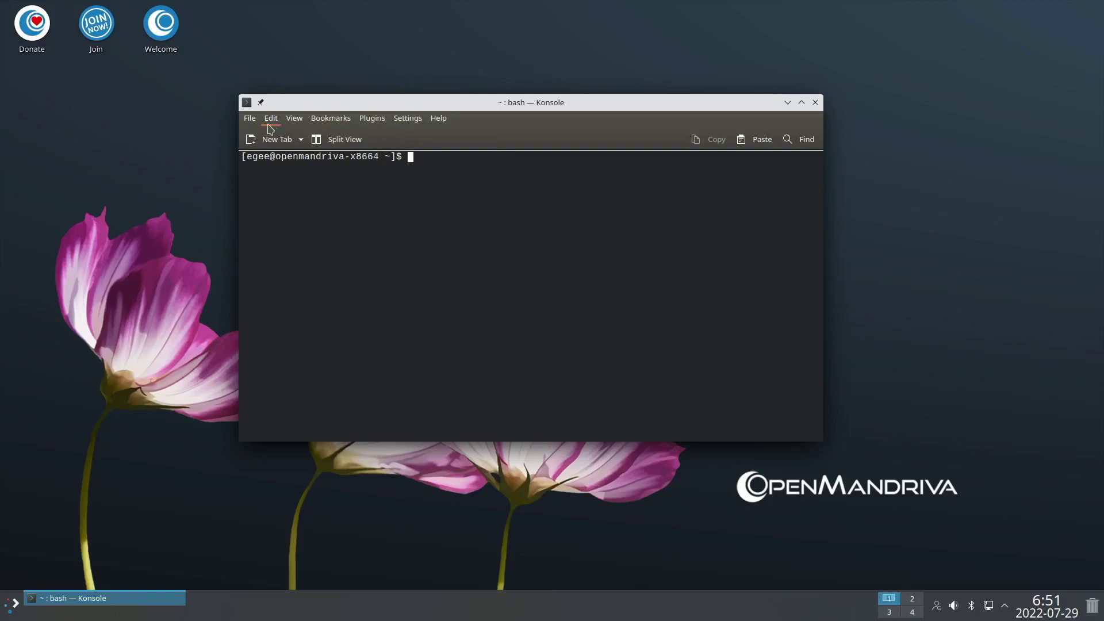
Check that yum is unavailable, list dnf's options, then clear the terminal.
left_click_drag(477, 222, 482, 222)
left_click(492, 251)
type("yum")
key("Return")
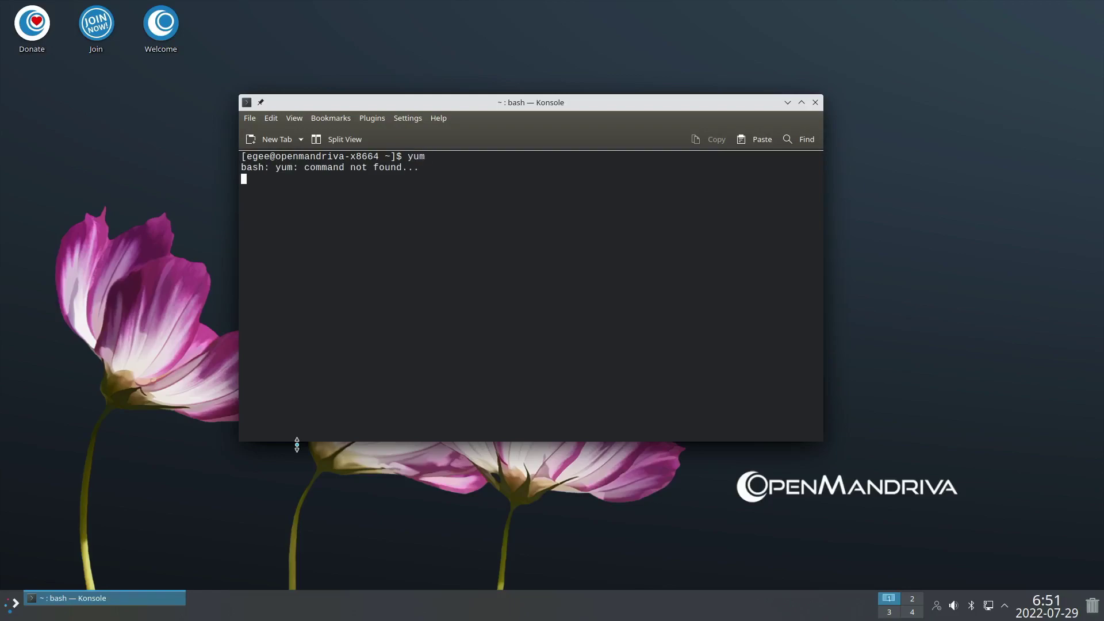
type("dnf")
key("Return")
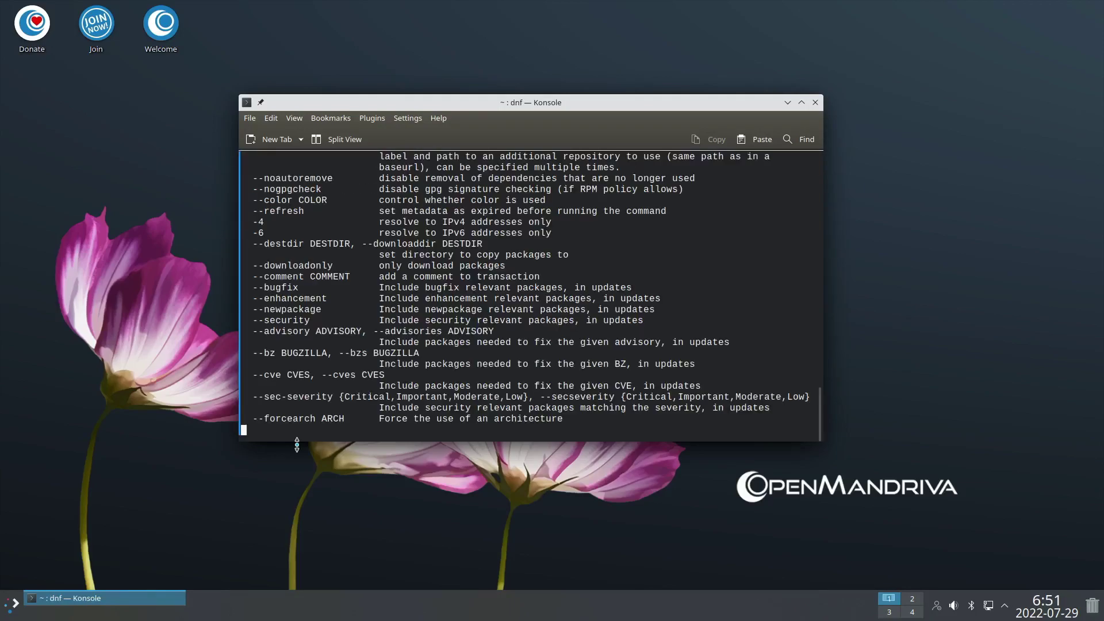
type("clear")
key("Return")
Install neofetch and btop with sudo dnf, confirming the transaction with y.
type("sudo dnf install neofetch ")
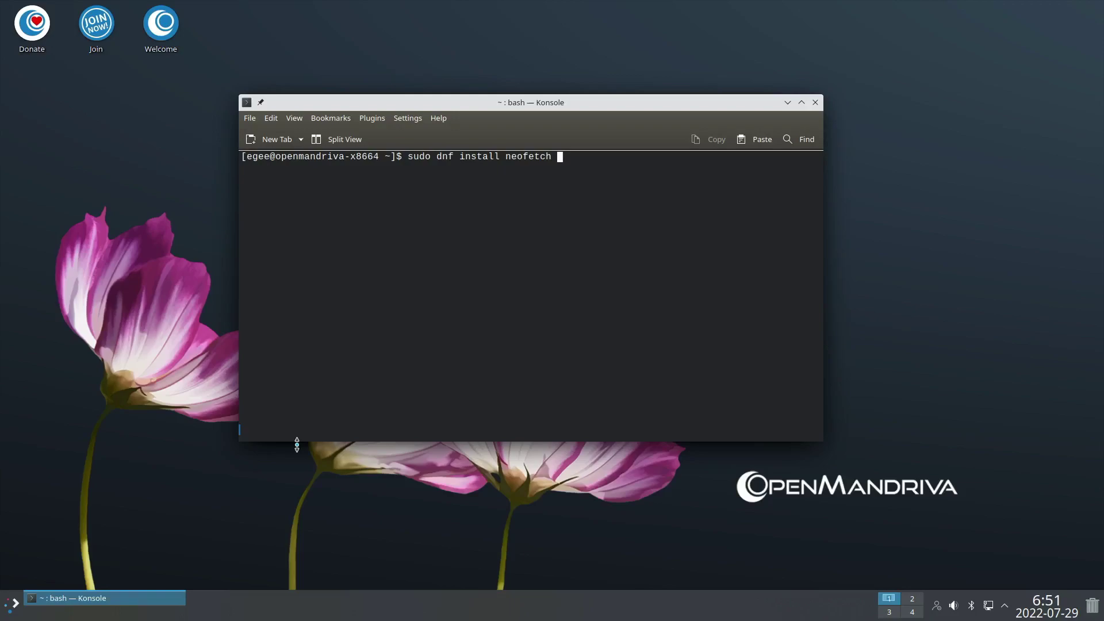
type("btop")
key("Return")
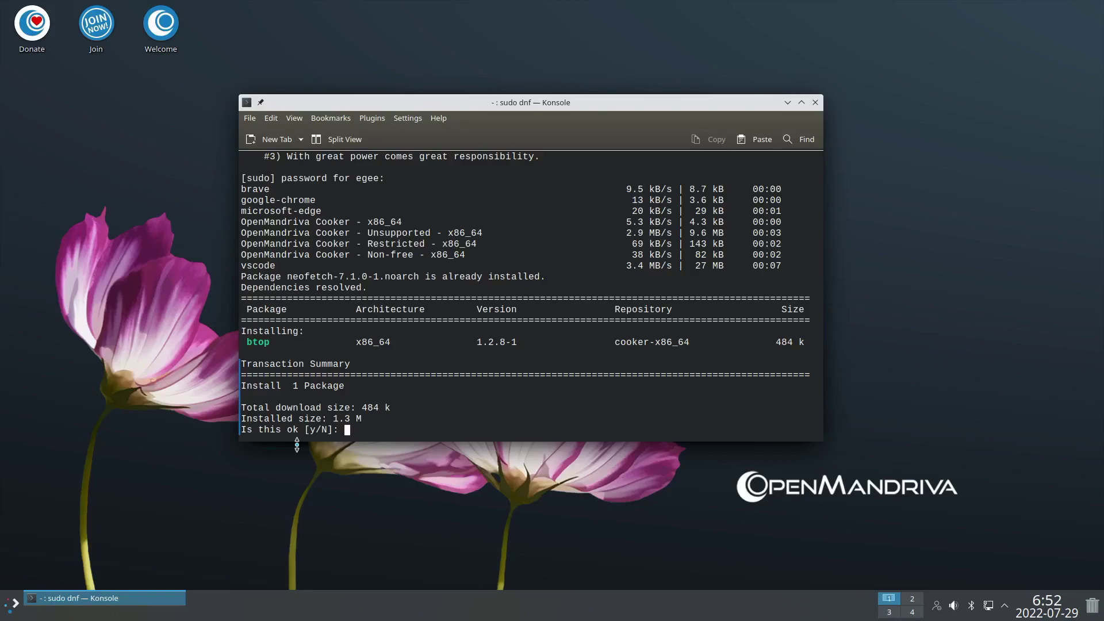
type("y")
key("Return")
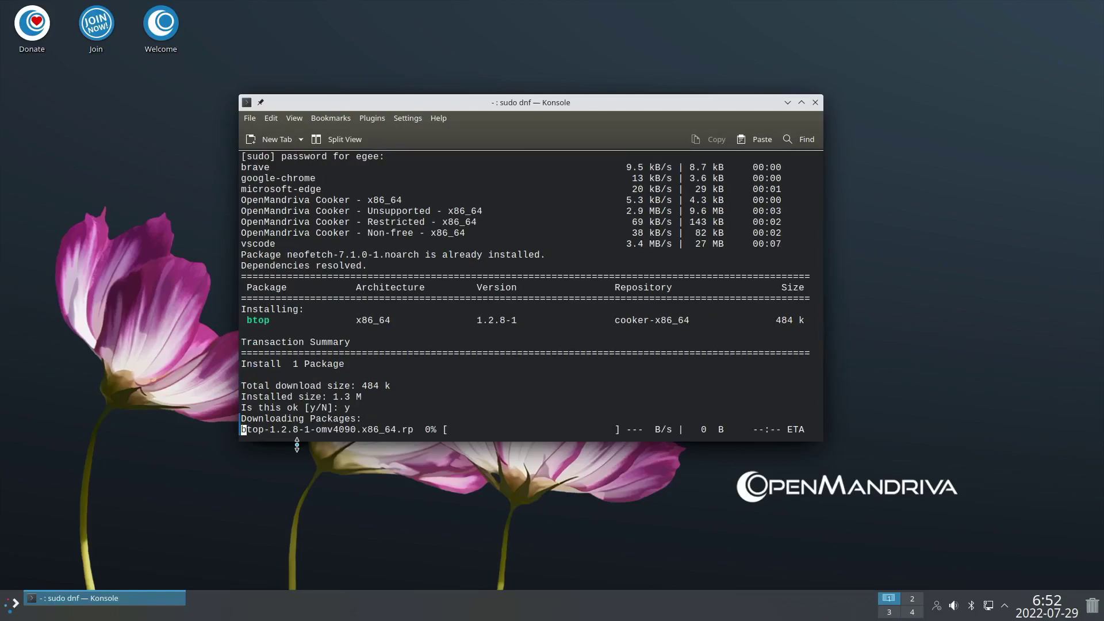
Launch btop to view CPU, memory, disk and process usage, then quit and clear the terminal.
type("btop")
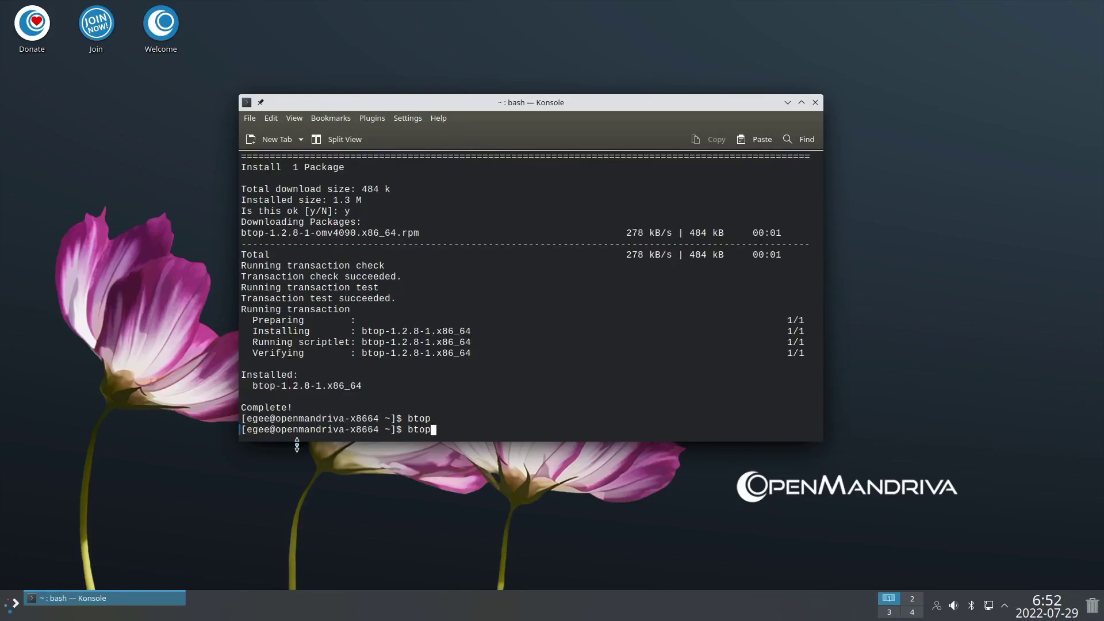
key("Return")
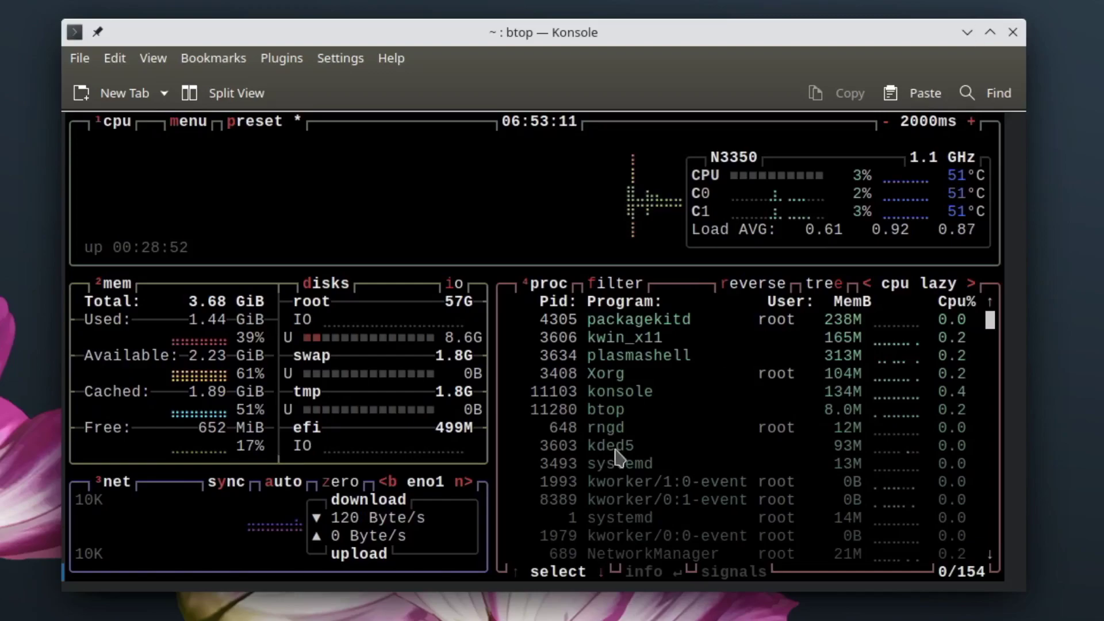
type("qclear")
key("Return")
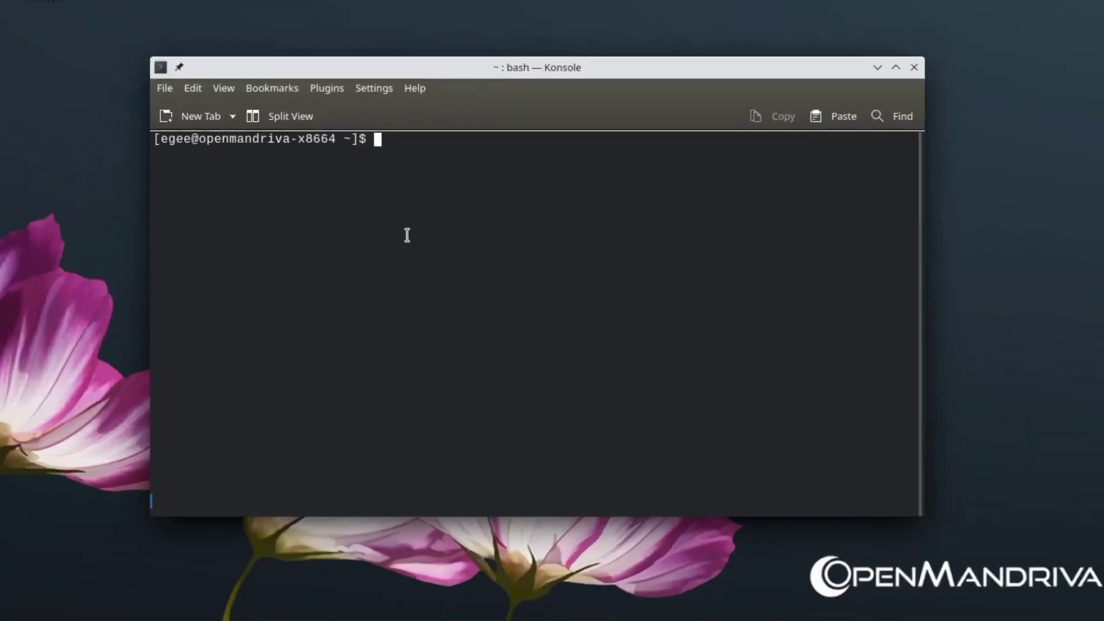
Run neofetch to display the OpenMandriva Lx 4.90 system summary.
type("neo")
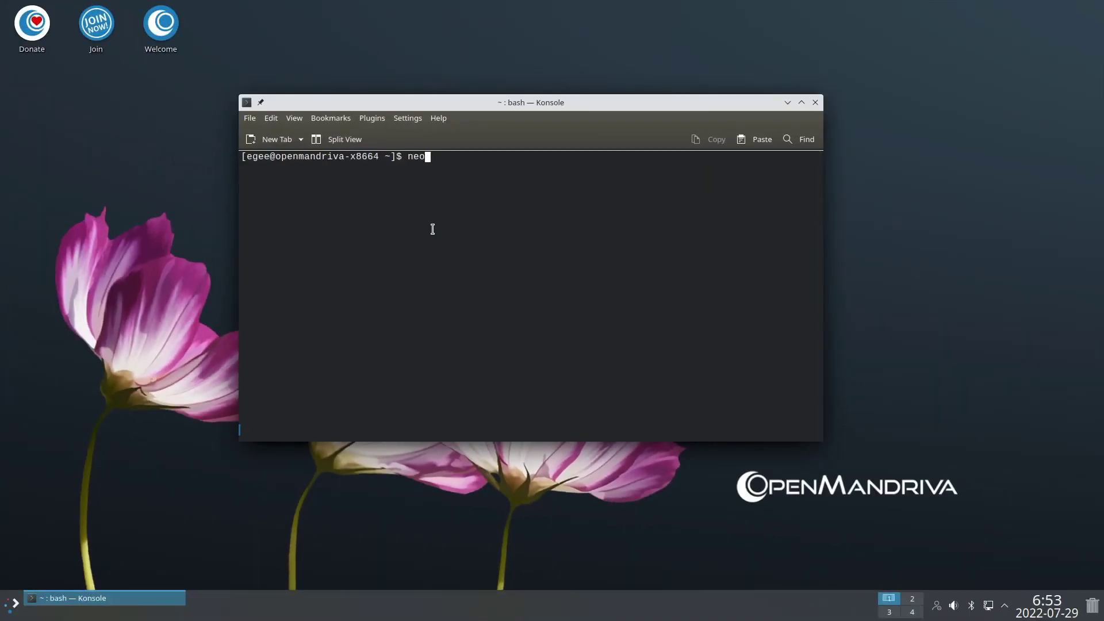
type("fetch")
key("Return")
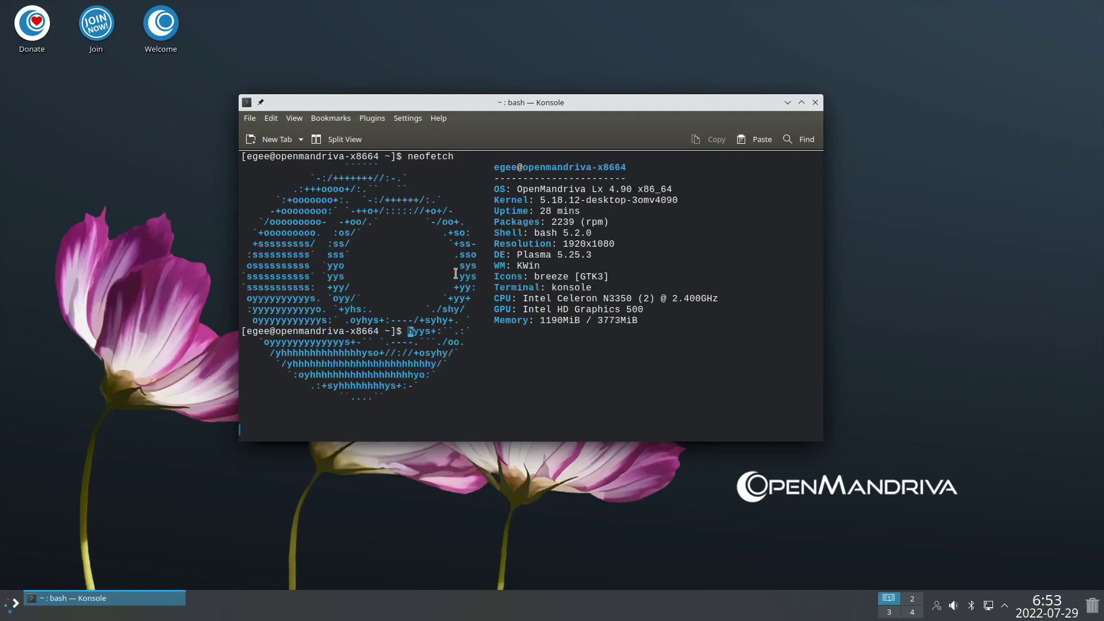
triple_click(354, 332)
left_click(354, 332)
type("clear")
key("Return")
type("neofetch")
key("Return")
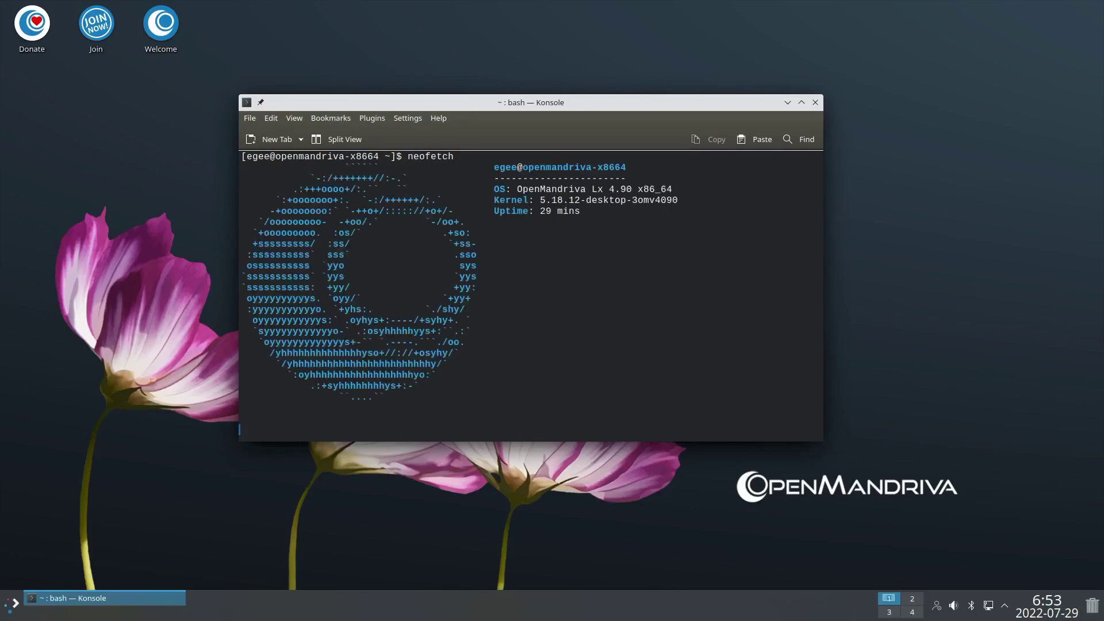
Maximize Konsole and rerun neofetch in the larger window.
double_click(591, 102)
type("clear")
key("Return")
key("Up")
key("Up")
key("Return")
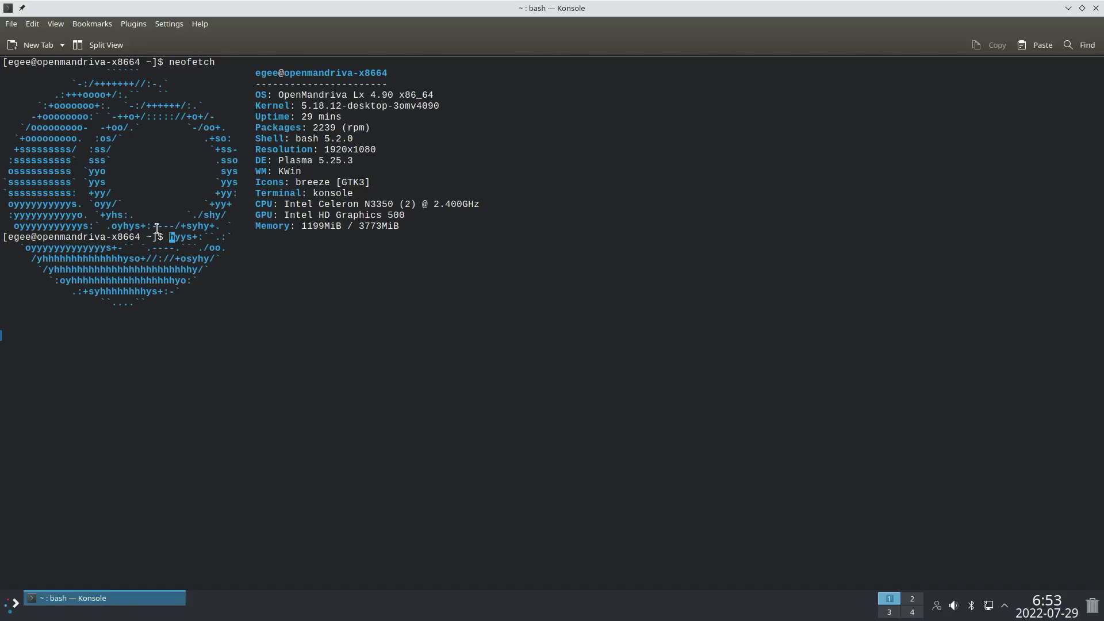
Restore Konsole to its smaller size and select text such as 'rpm' to inspect the output.
triple_click(128, 238)
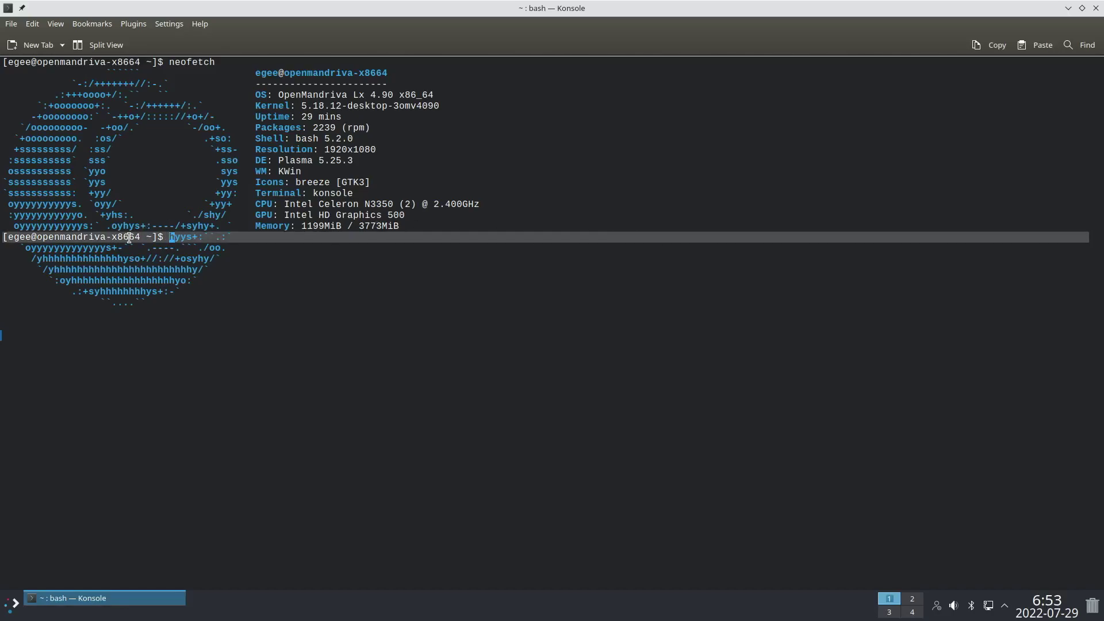
left_click(393, 137)
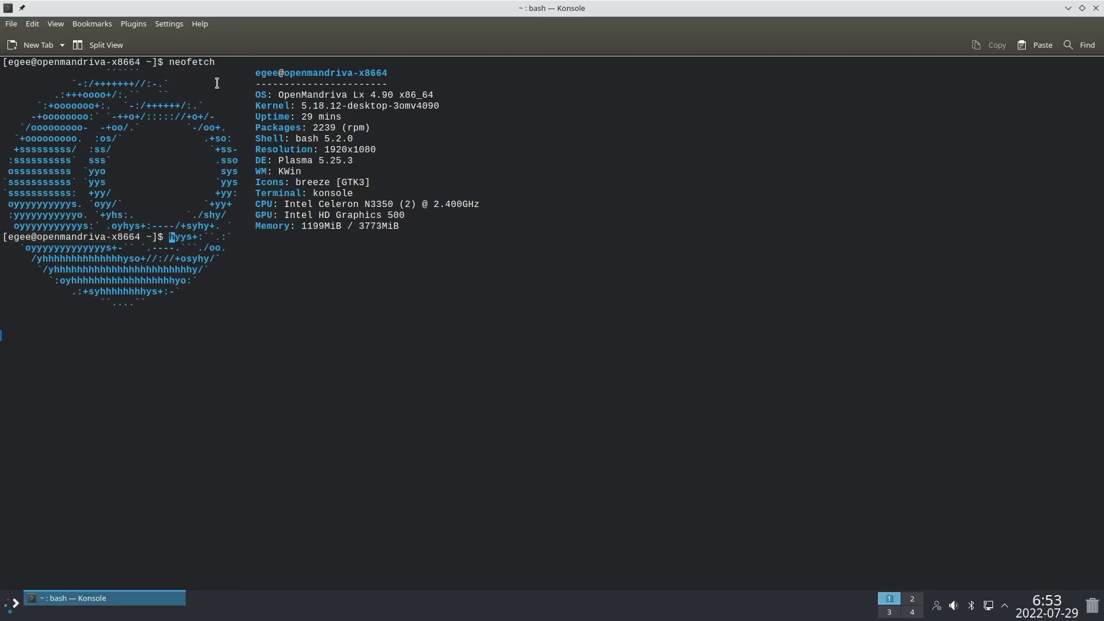
double_click(431, 7)
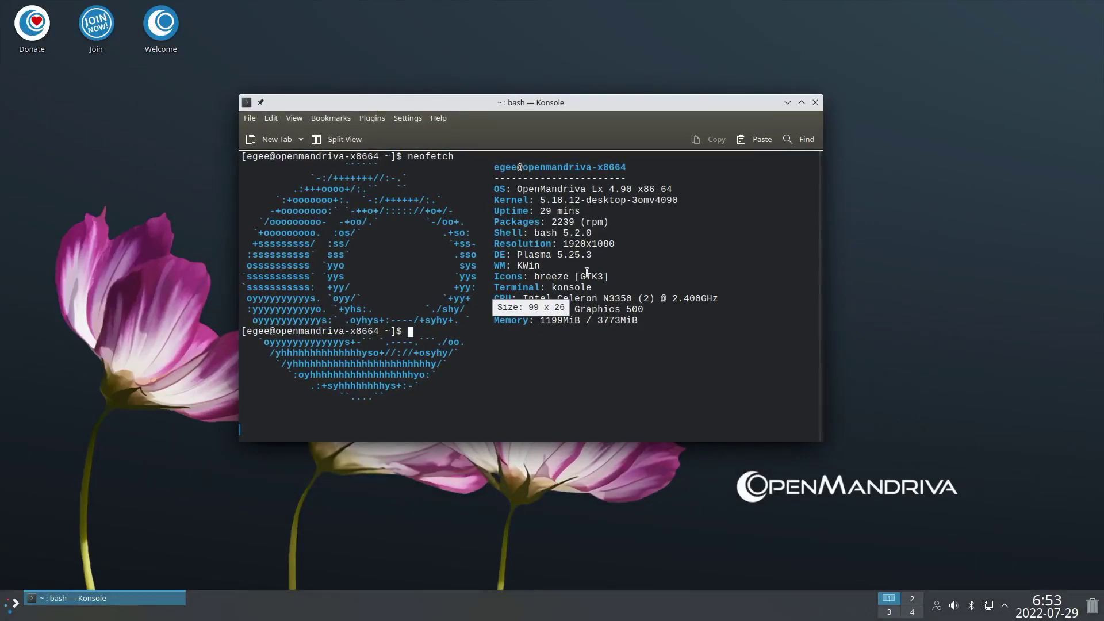
triple_click(350, 327)
left_click(538, 392)
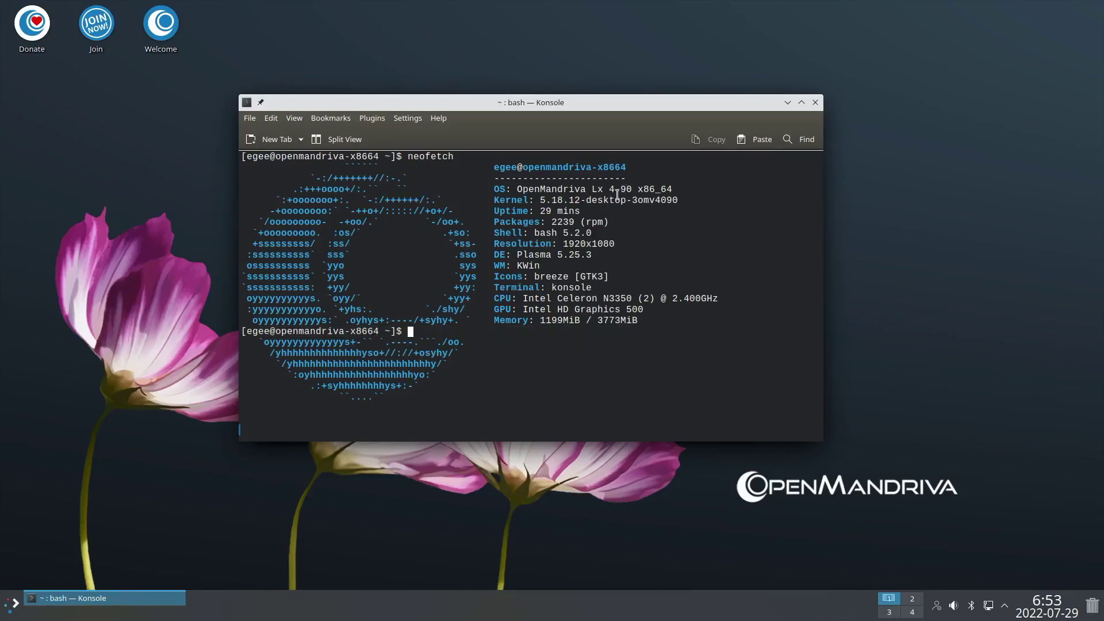
double_click(599, 222)
left_click(635, 236)
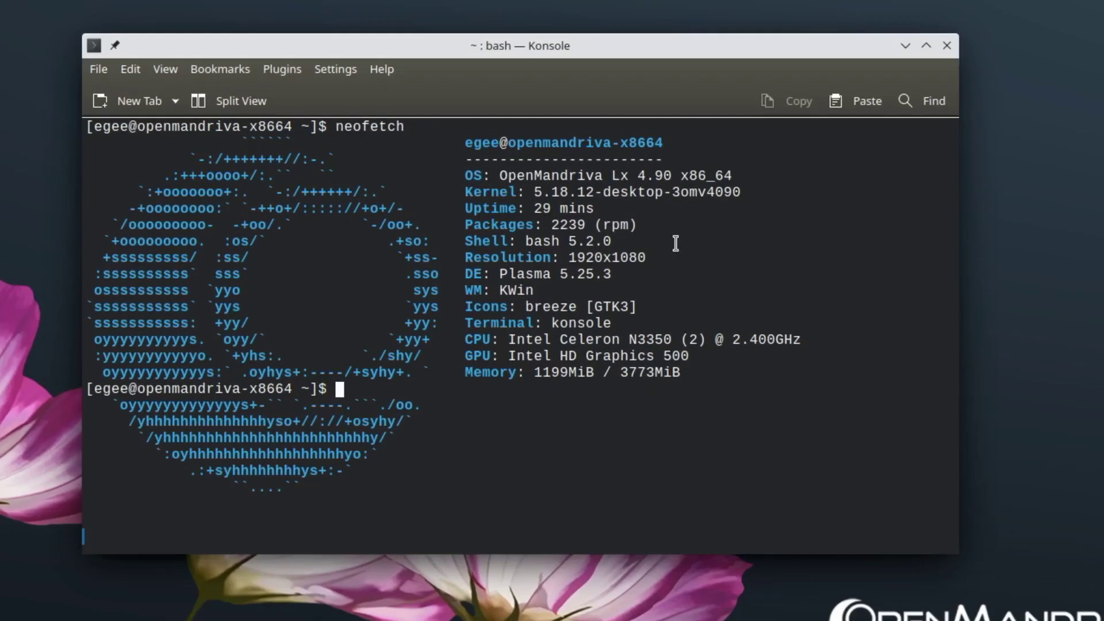
Clear the terminal and run sudo dnf install flatpak steam obs-studio.
type("clear")
key("Return")
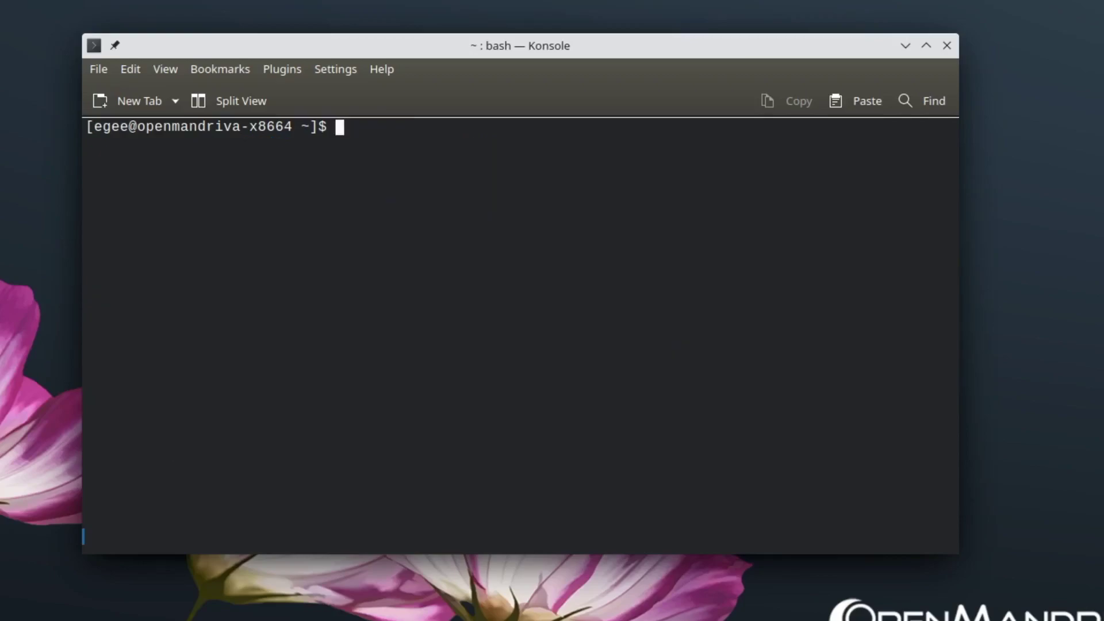
type("sudo dnf inst")
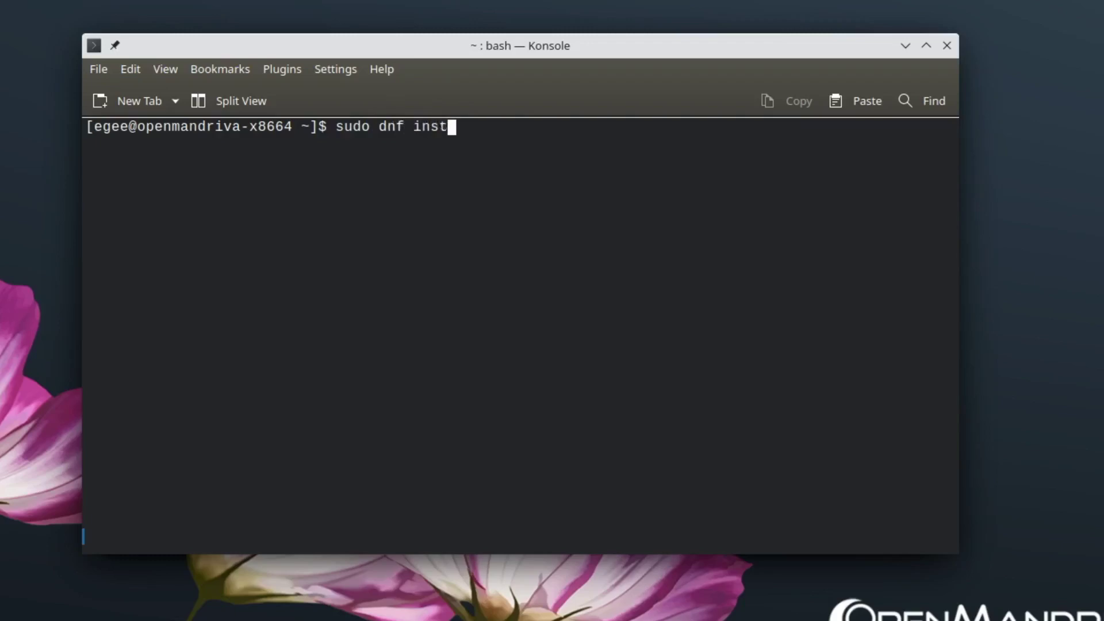
type("all flatpak steam obs-st")
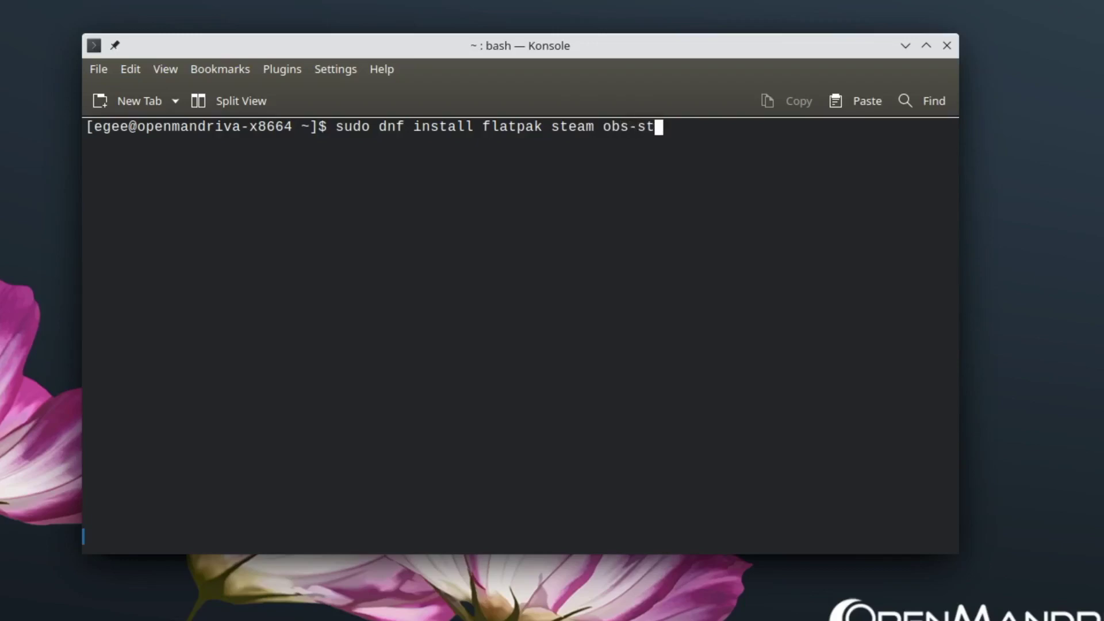
type("ud")
key("BackSpace")
key("BackSpace")
key("BackSpace")
key("BackSpace")
type("studio")
key("Return")
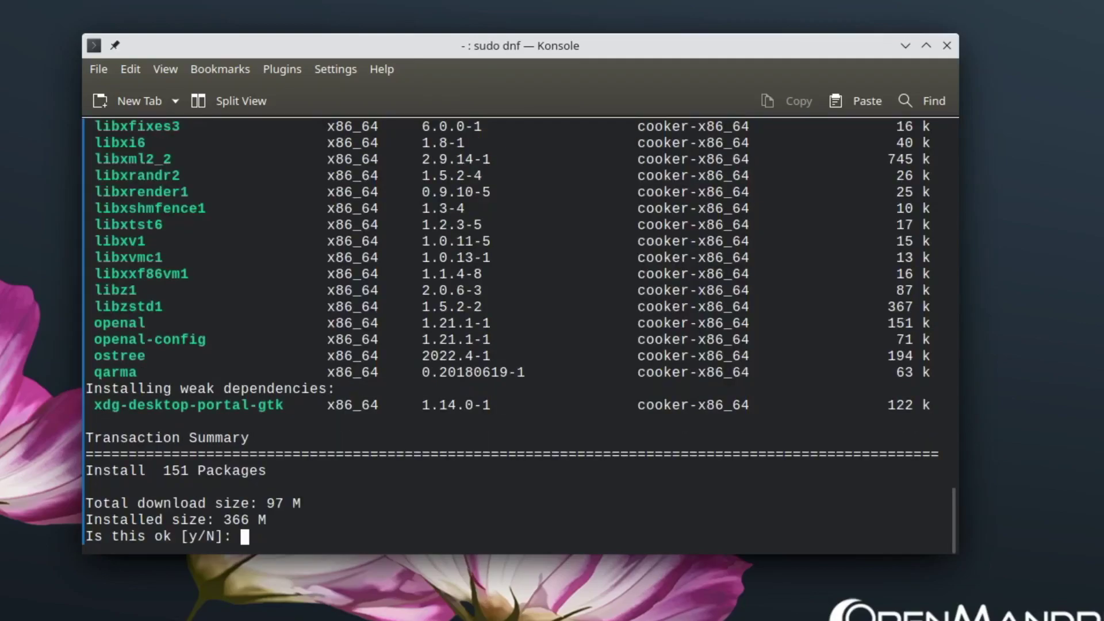
Review the flatpak, obs-studio and steam entries in the transaction, then abort it.
scroll(505, 337, "up", 20)
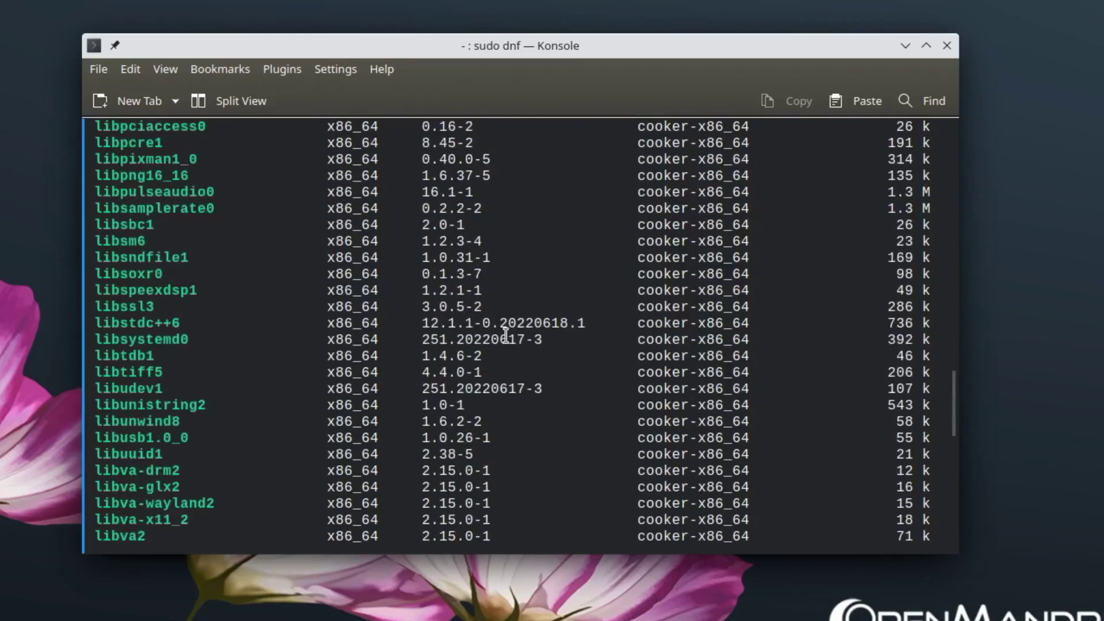
scroll(506, 337, "up", 20)
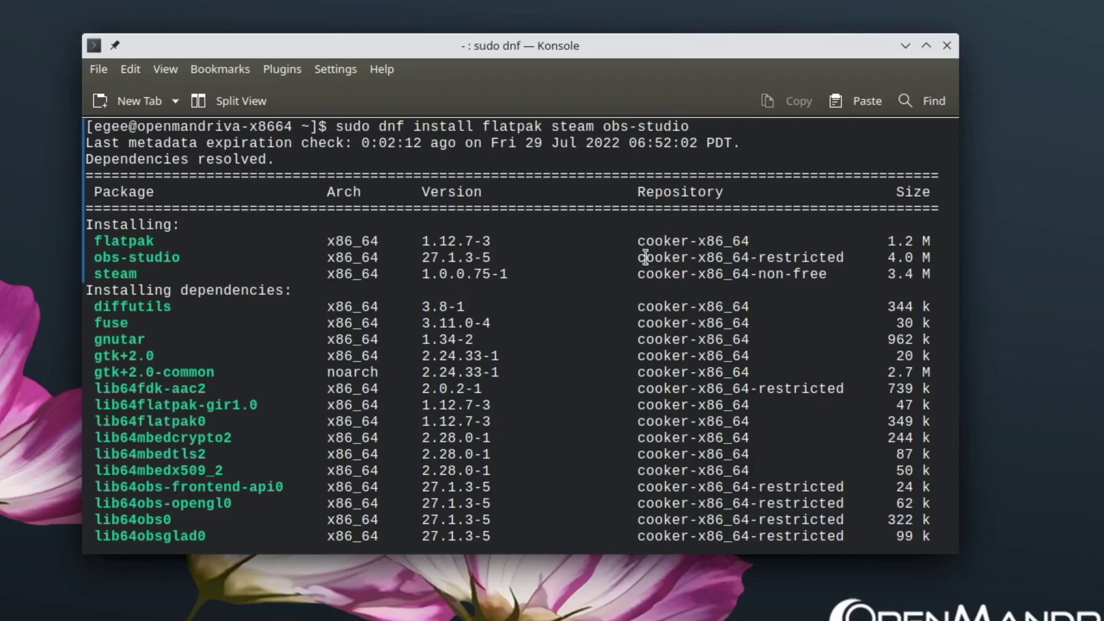
double_click(121, 242)
double_click(120, 257)
double_click(117, 272)
scroll(384, 362, "down", 17)
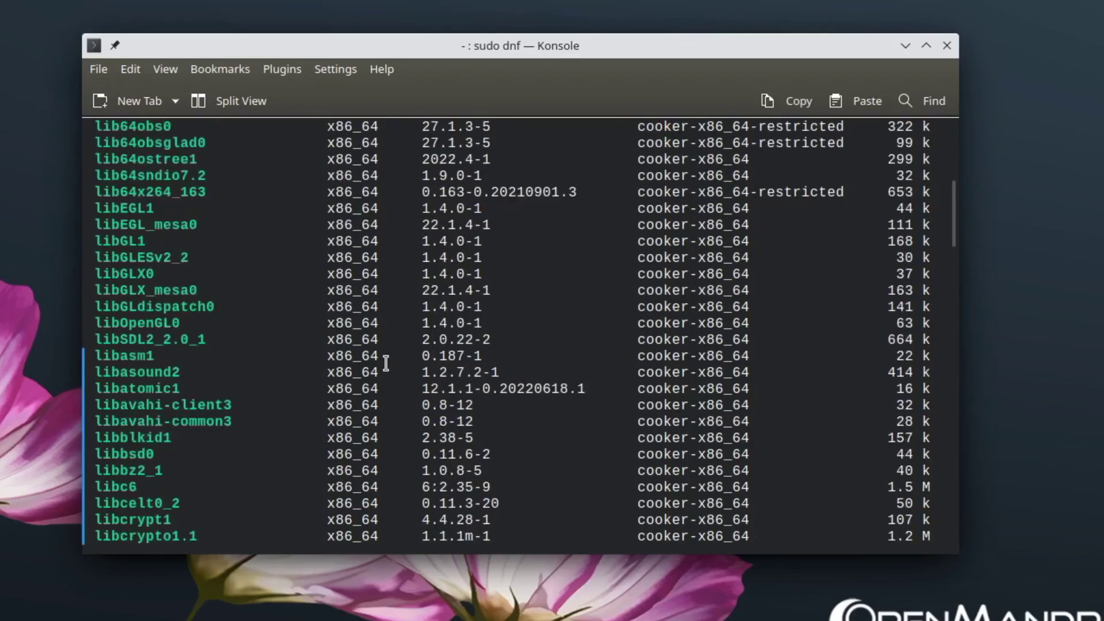
scroll(384, 362, "down", 20)
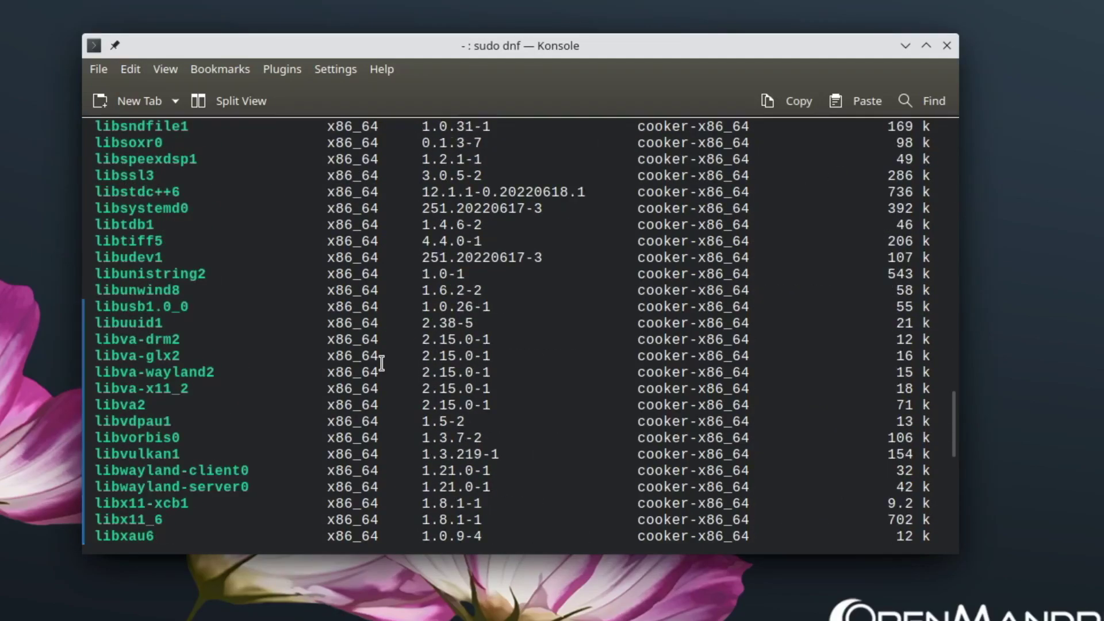
left_click(370, 372)
key("ctrl+c")
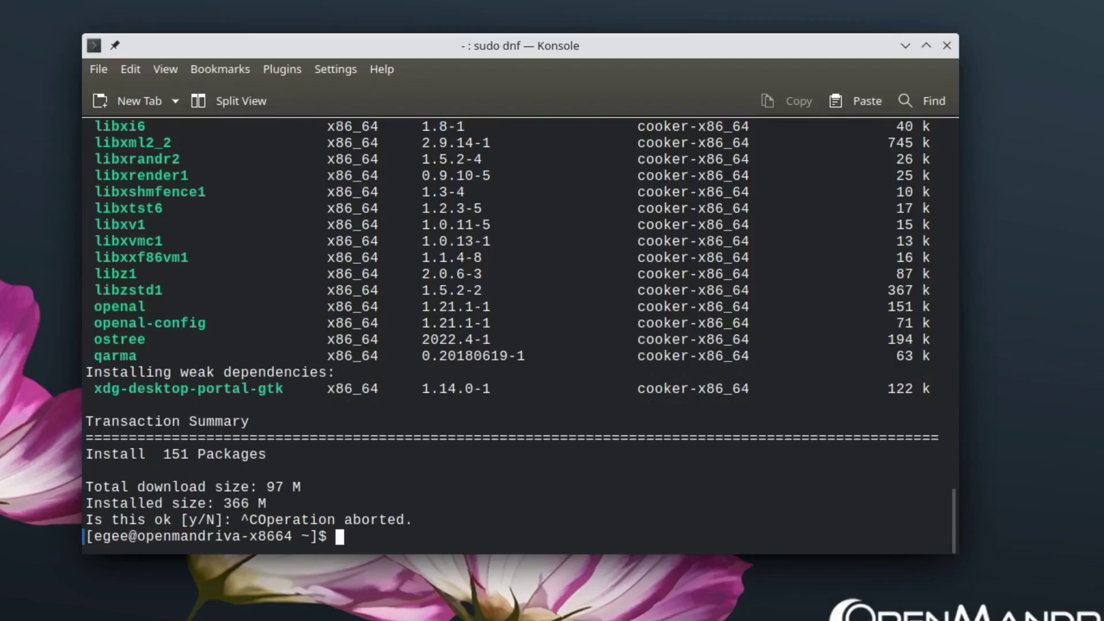
Search dnf for flatpak, then rerun the install with 'discover-bacj' appended for the flatpak backend.
type("dnf search flatpak")
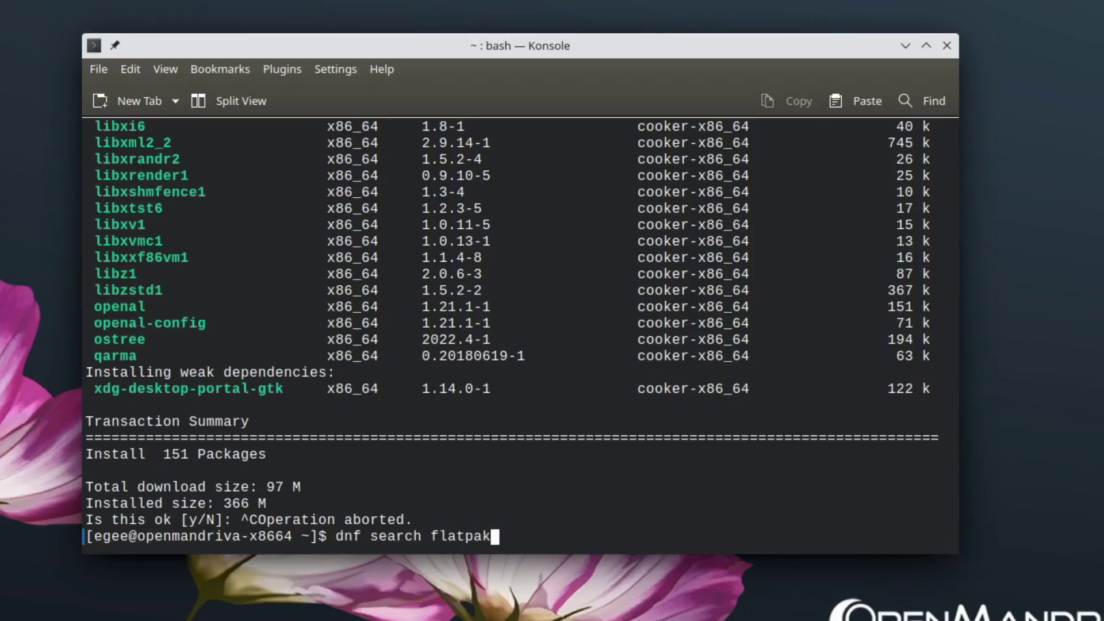
key("Return")
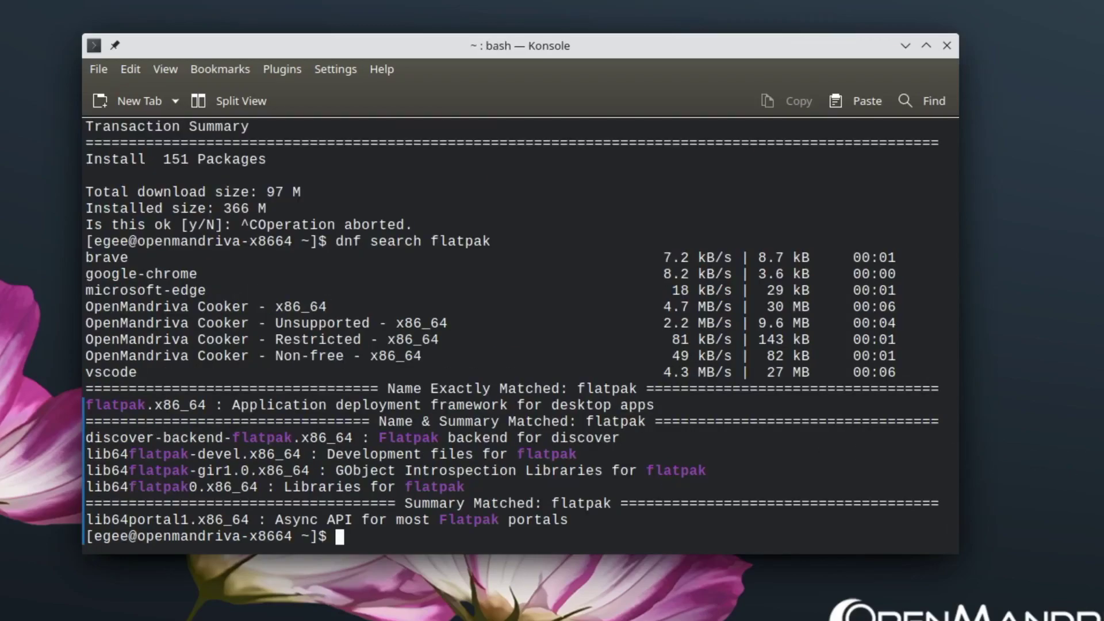
key("Up")
key("Up")
type("dis")
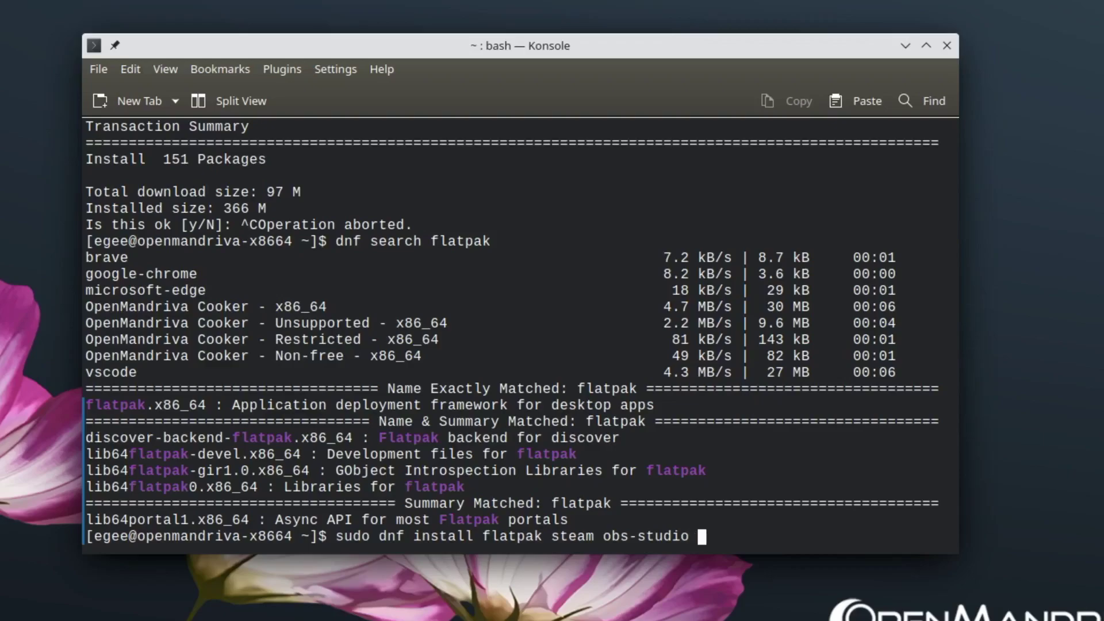
type("cover-bacj")
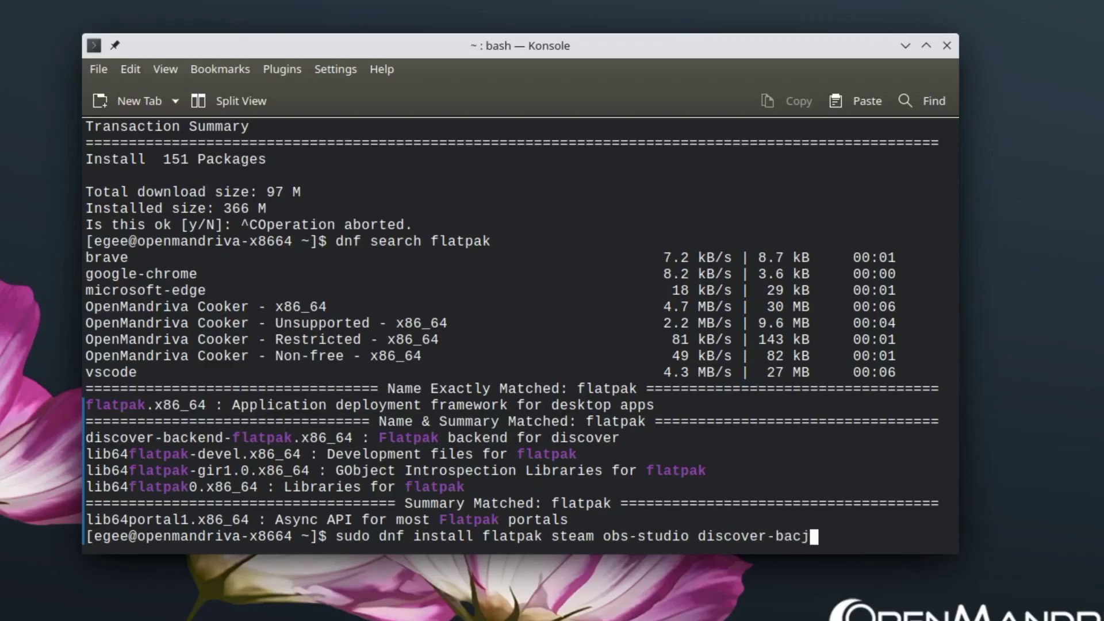
key("Return")
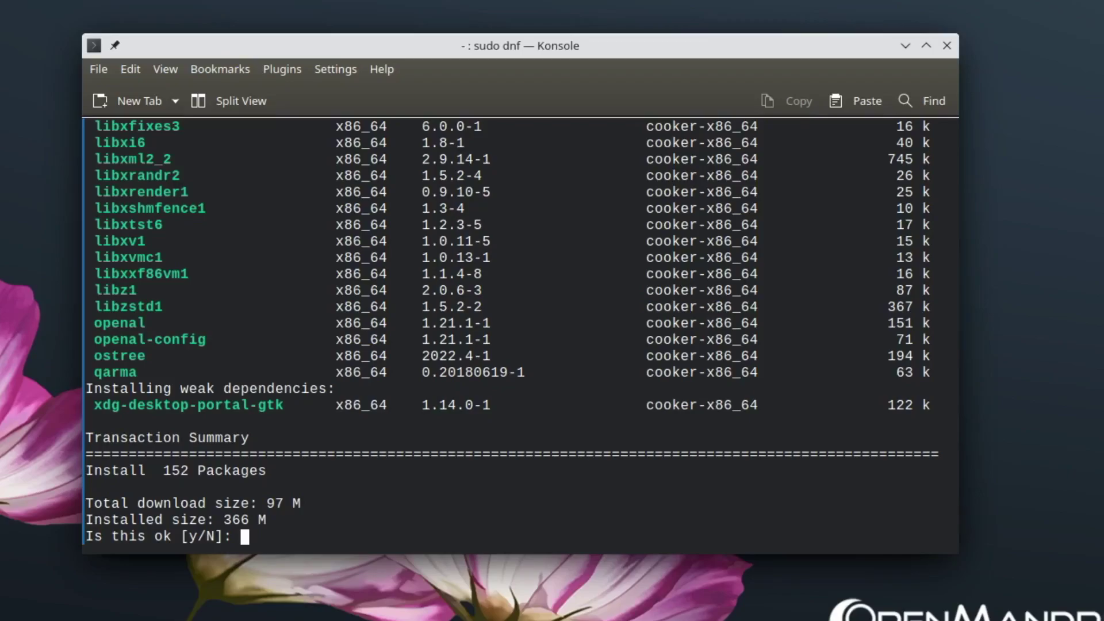
Confirm the 152-package download with y, minimize Konsole and launch Discover.
type("y")
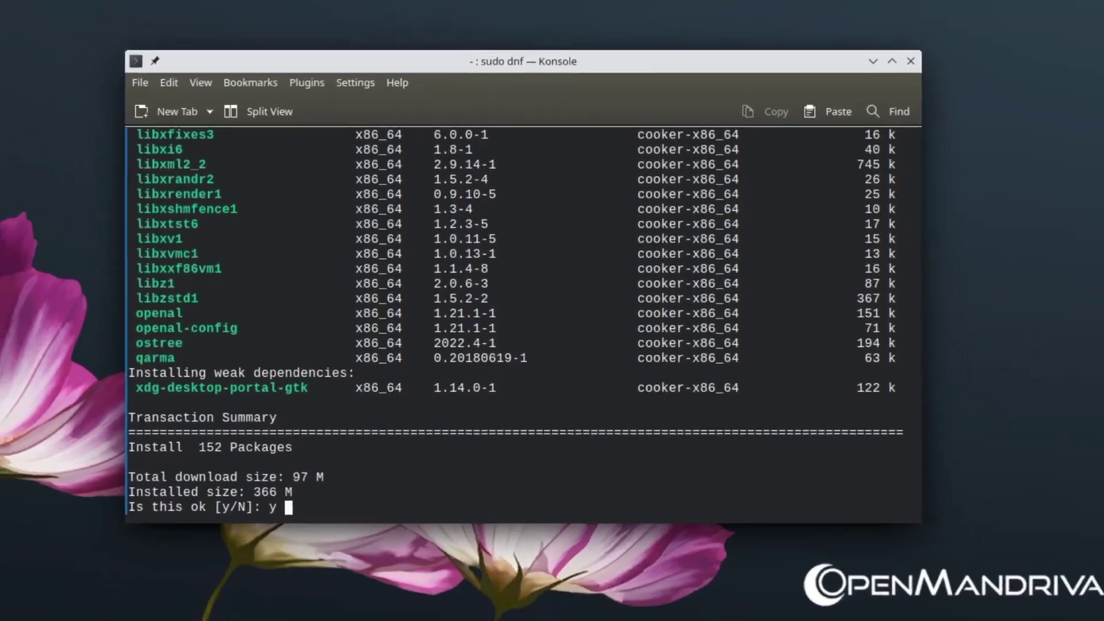
key("Return")
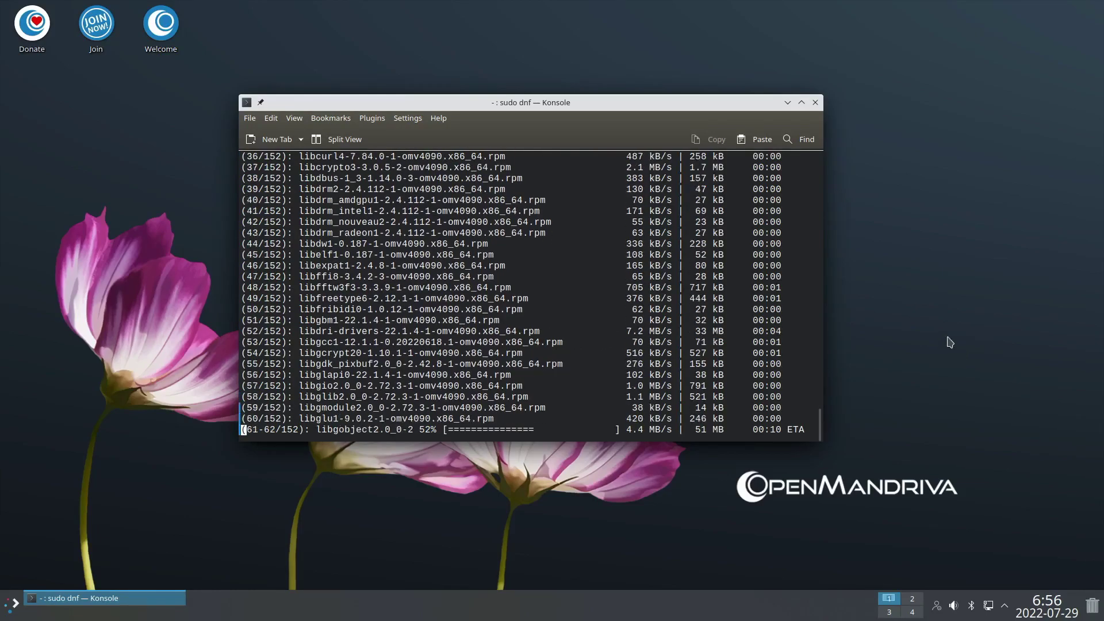
left_click(787, 103)
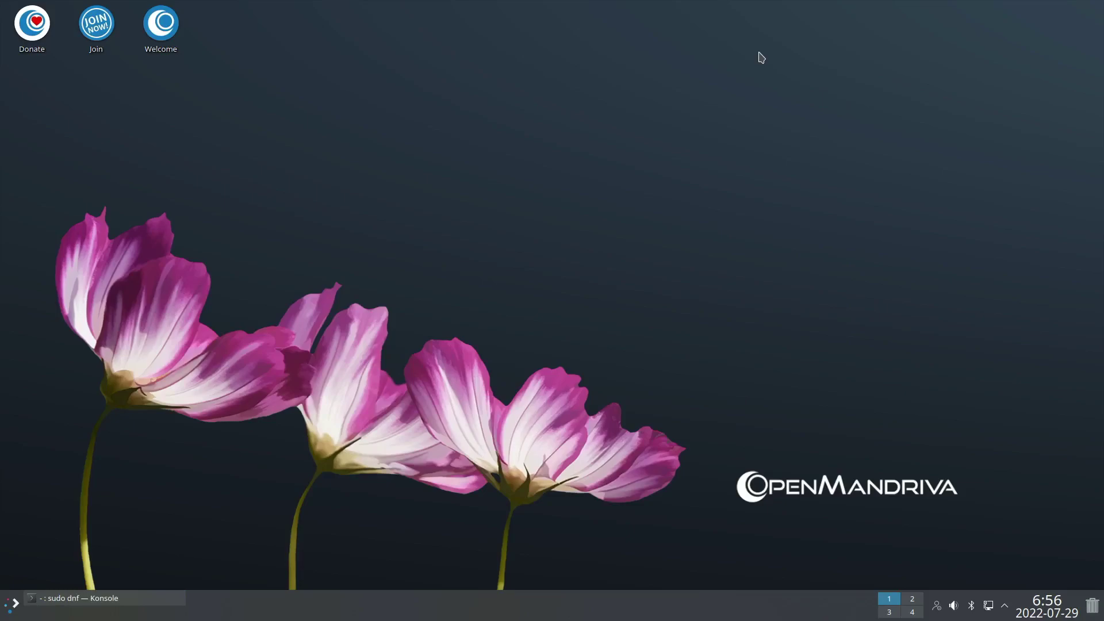
left_click(9, 613)
left_click(17, 370)
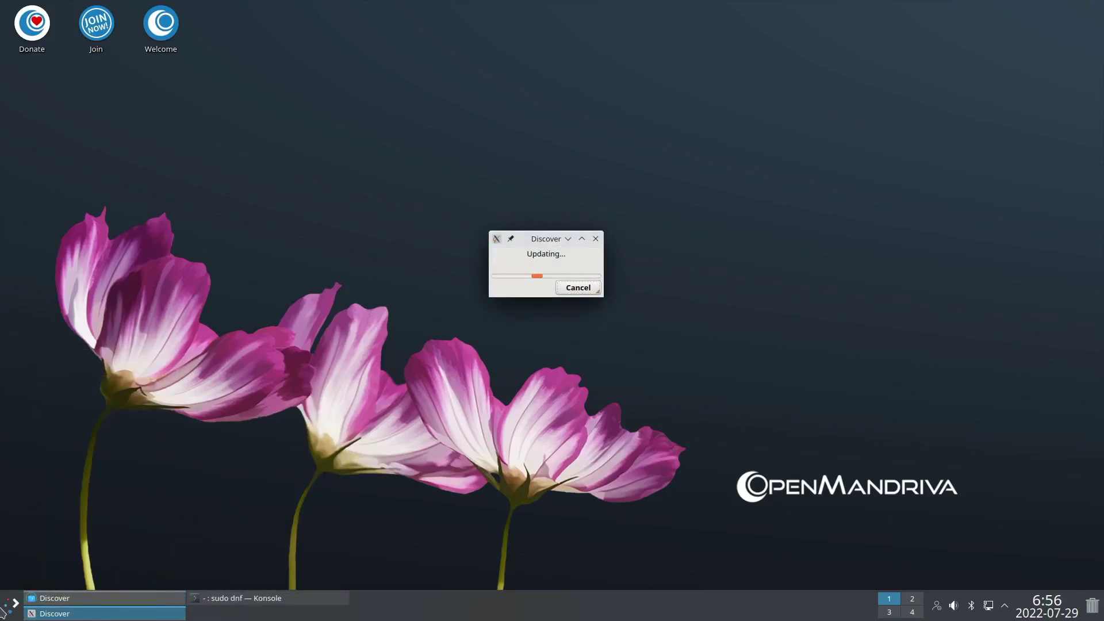
left_click(8, 611)
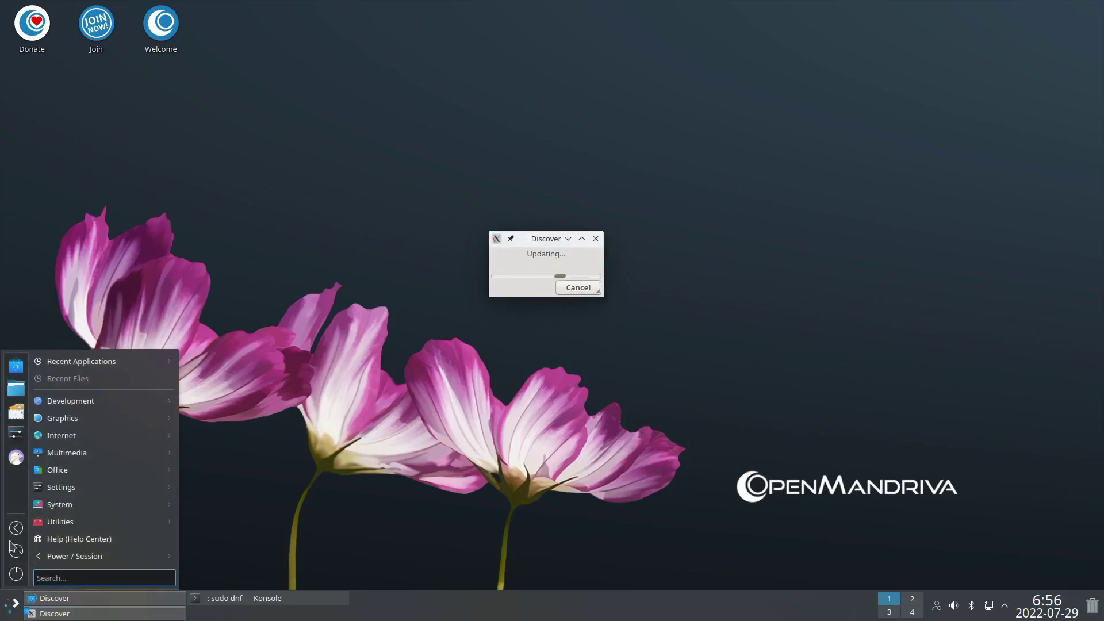
Launch Dolphin, move it toward the screen centre, and open the desktop presets selector.
left_click(17, 389)
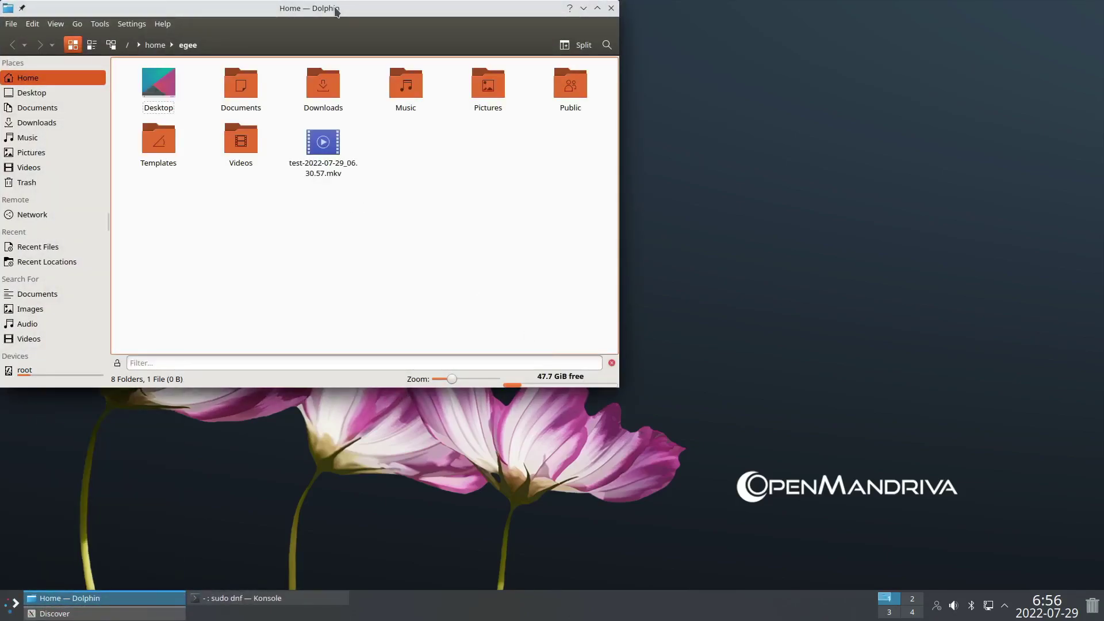
left_click_drag(336, 12, 550, 81)
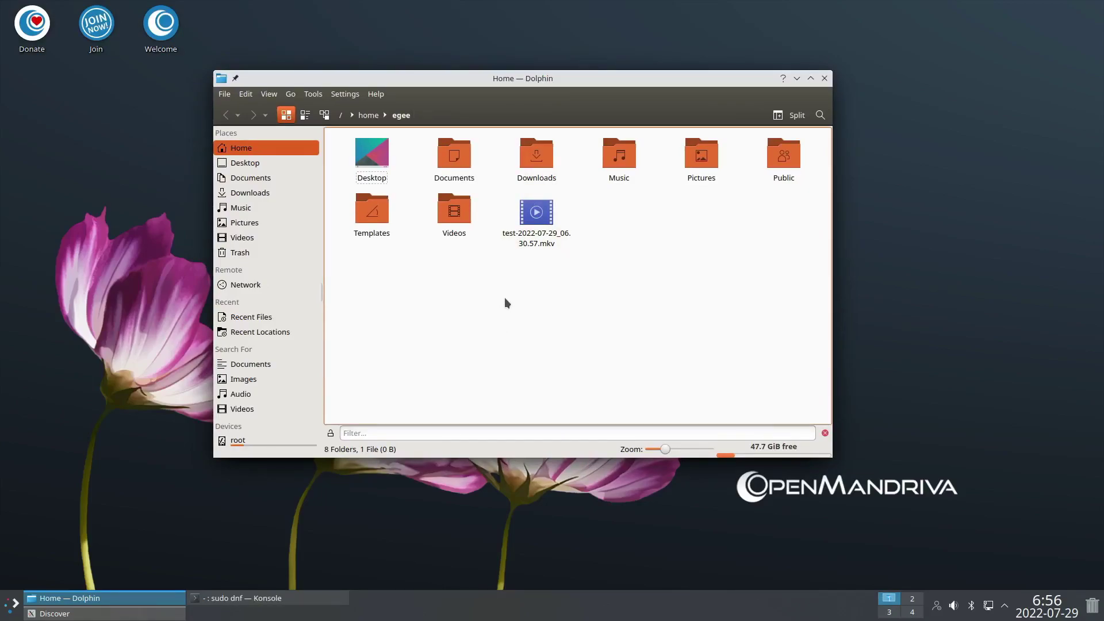
key("super")
mouse_move(132, 522)
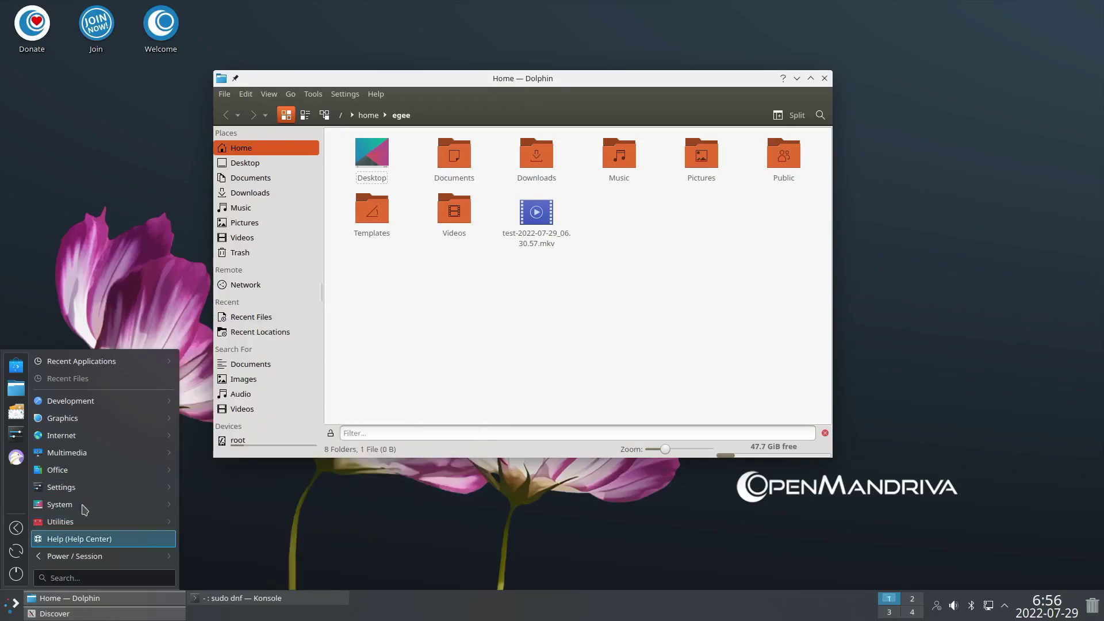
mouse_move(83, 505)
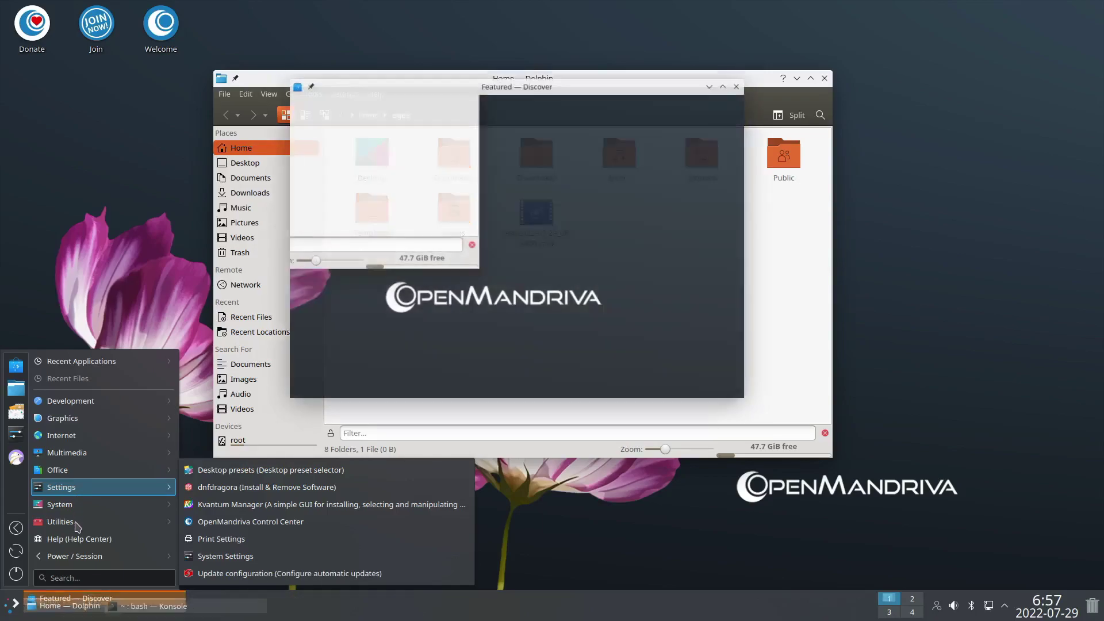
mouse_move(75, 527)
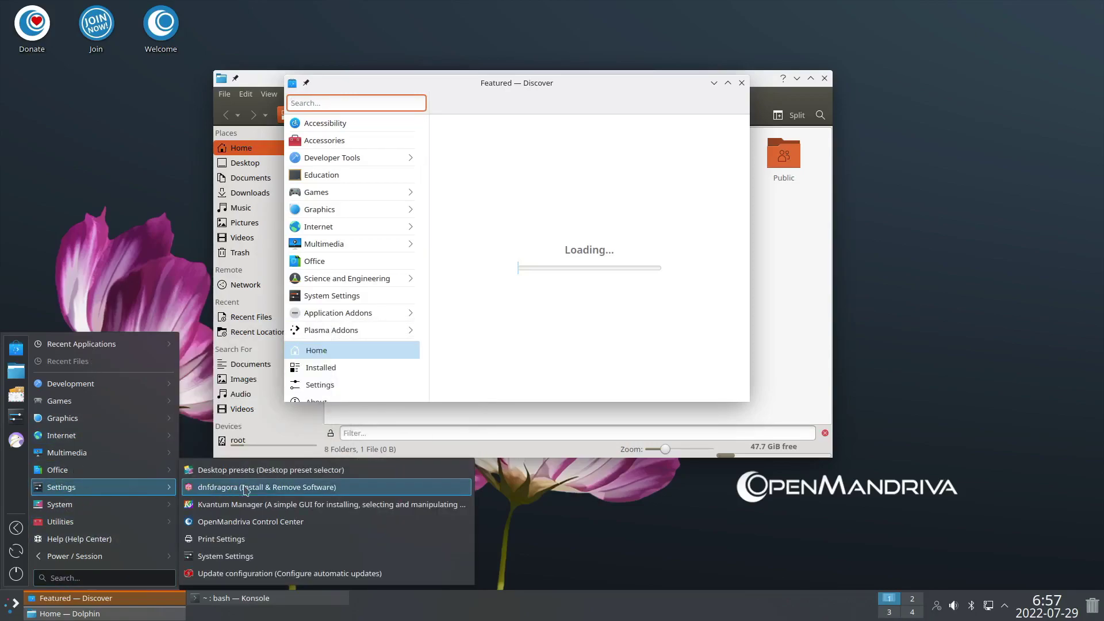
left_click(261, 478)
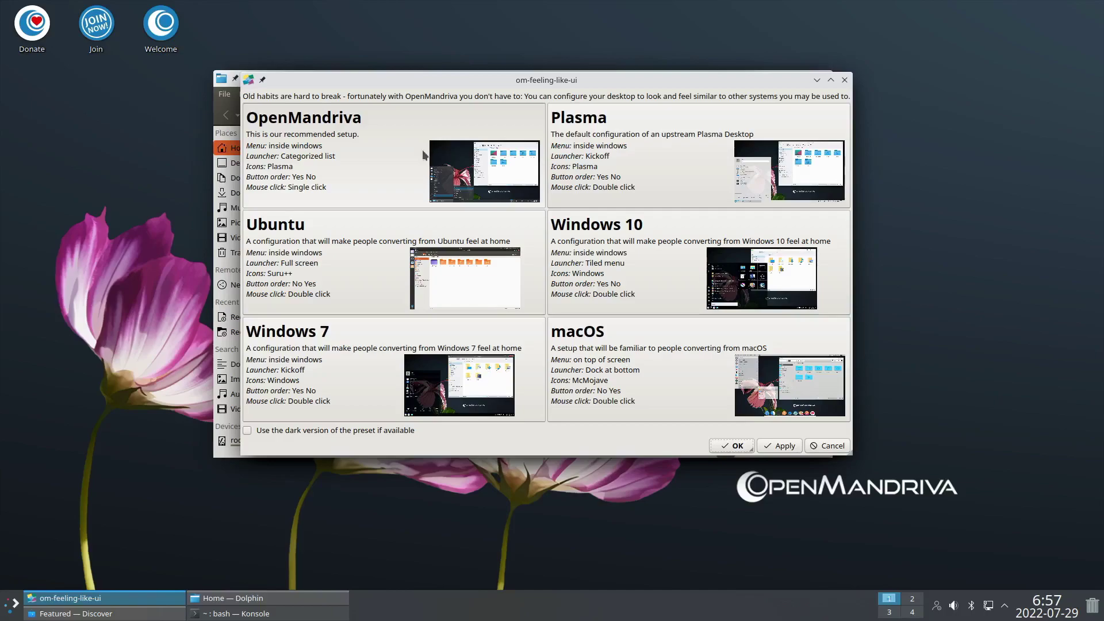
Apply the OpenMandriva desktop preset and reboot the system with sudo reboot.
left_click(792, 447)
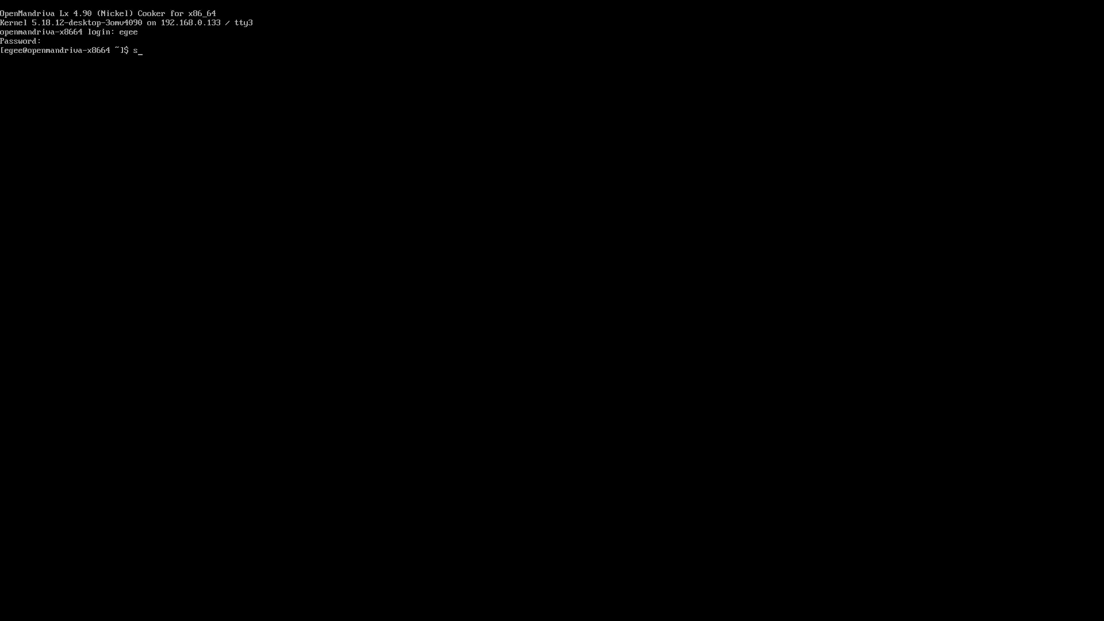
key("Return")
key("Return")
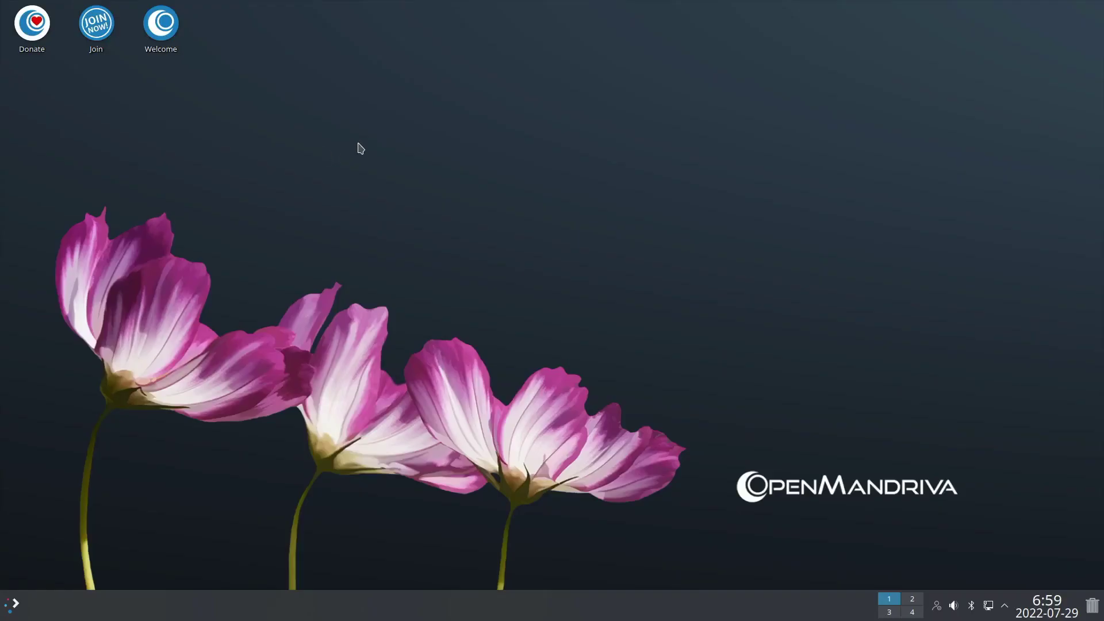
Launch Dolphin on the Home folder and move its window toward the screen centre.
left_click(12, 607)
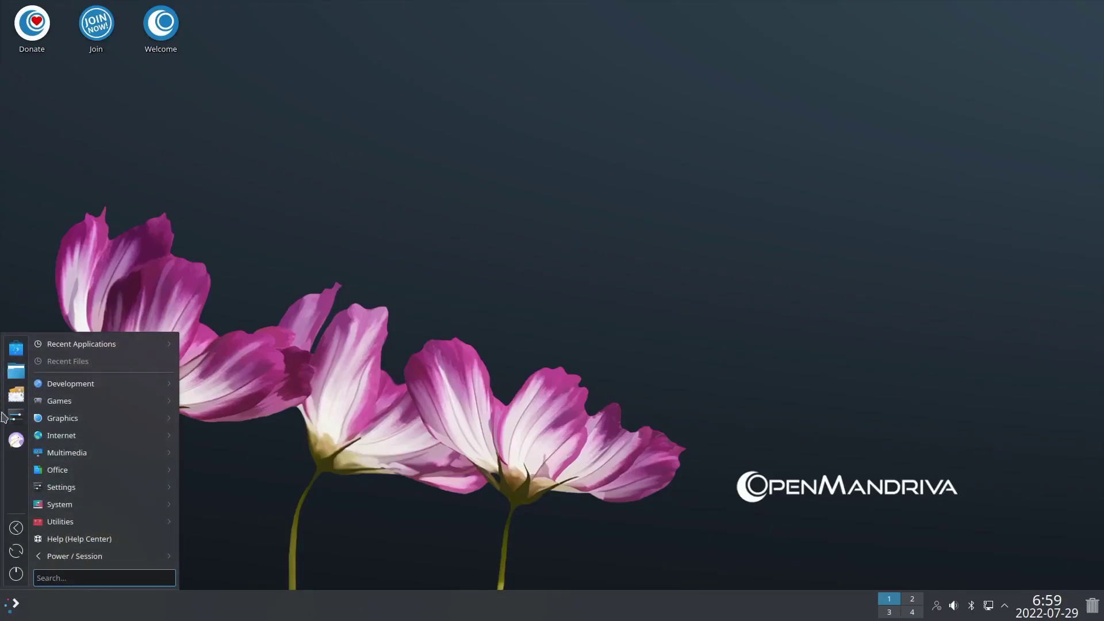
left_click(16, 370)
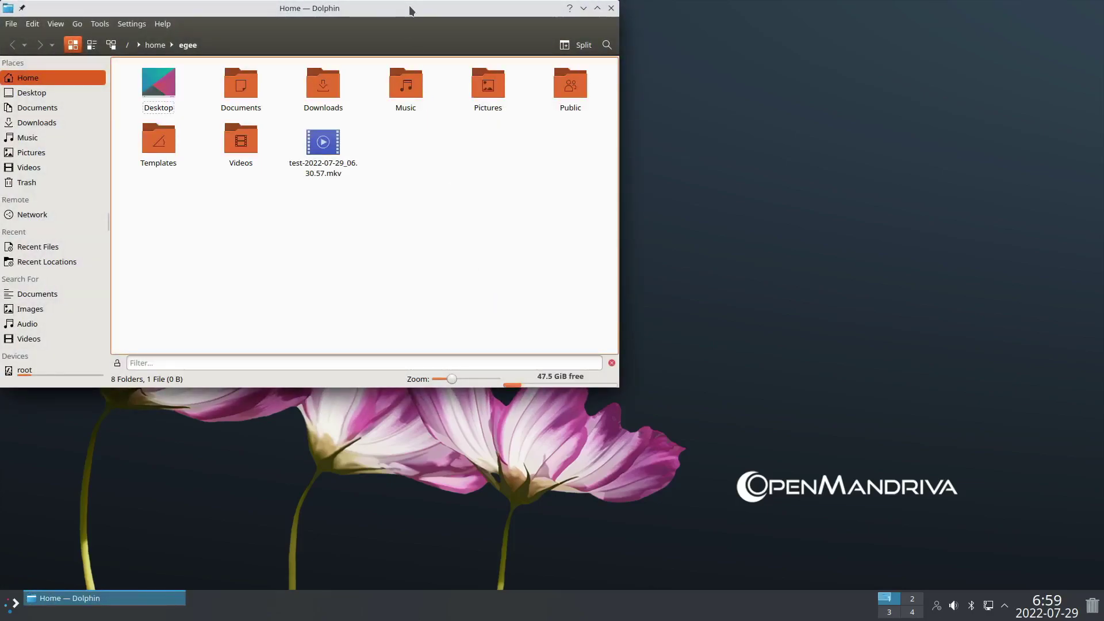
left_click_drag(410, 10, 582, 80)
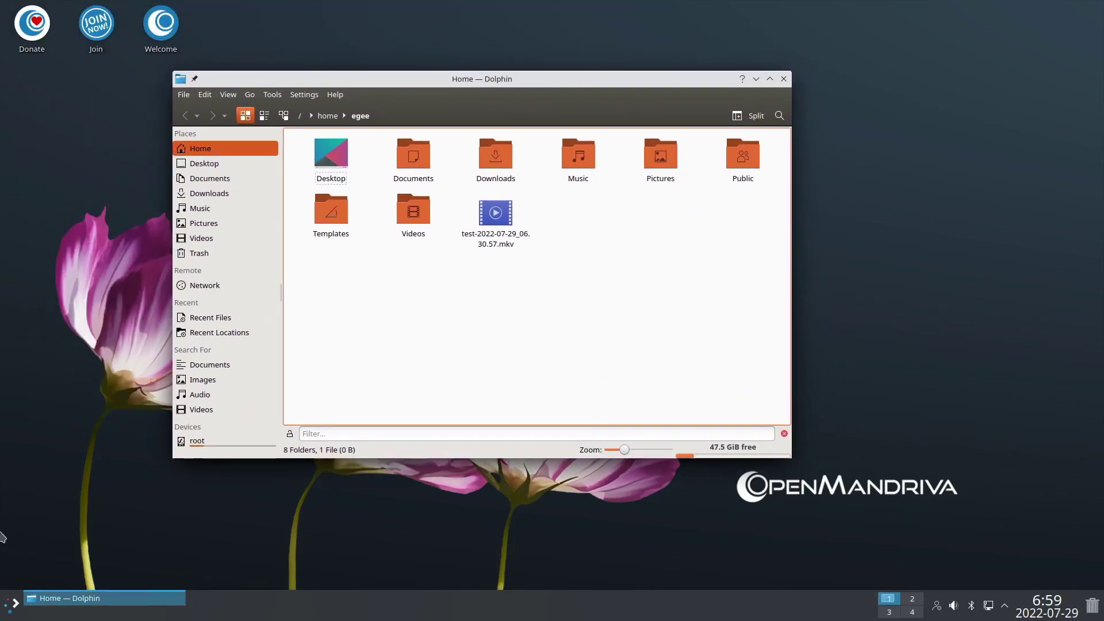
Bring up the launcher's Settings category to list the settings tools.
left_click(11, 604)
mouse_move(114, 472)
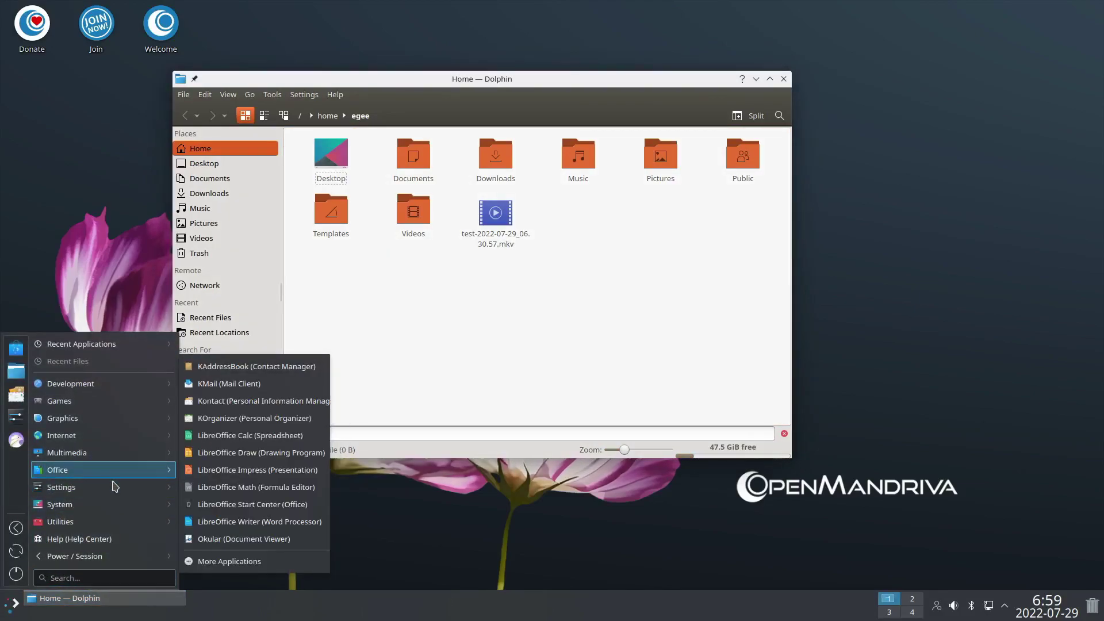
mouse_move(116, 492)
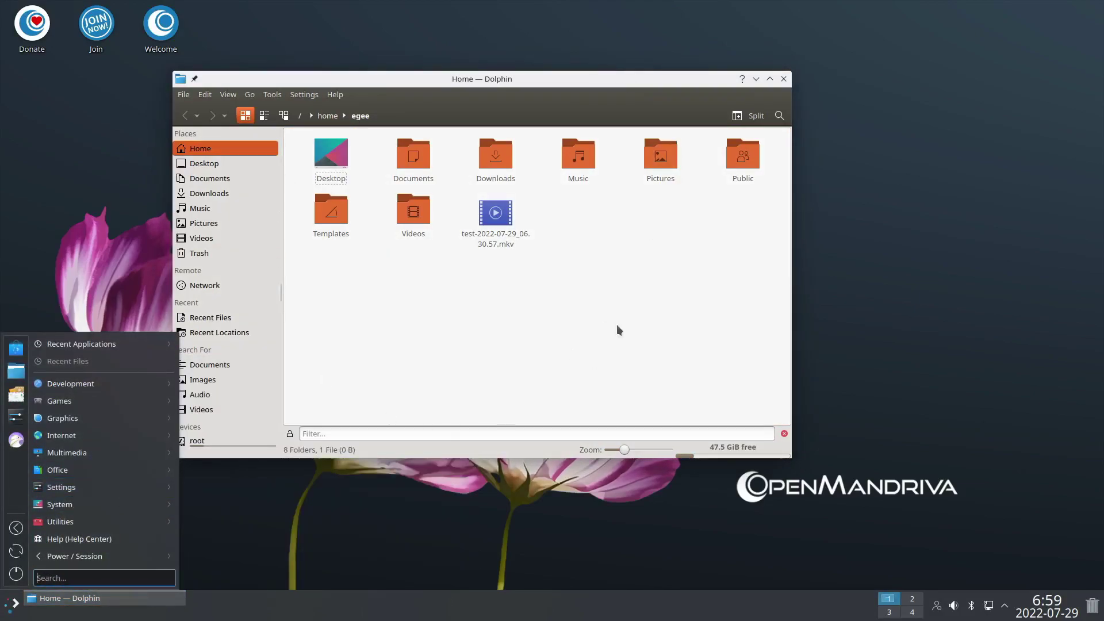
mouse_move(75, 493)
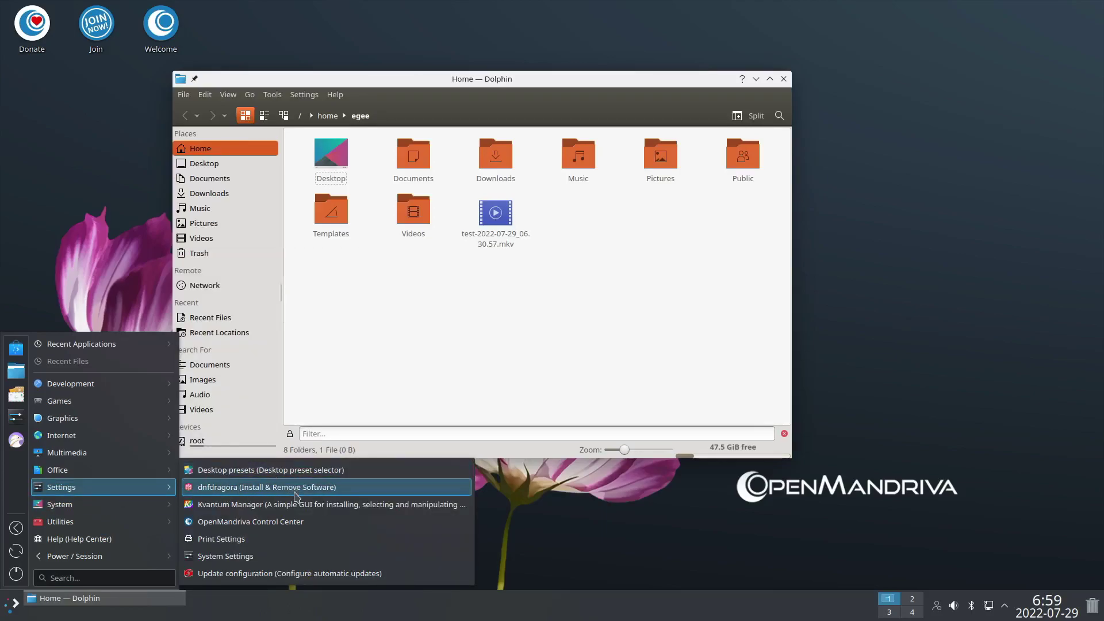
Apply the Breeze Dark global theme with Desktop layout, then reposition the Dolphin window.
left_click(259, 558)
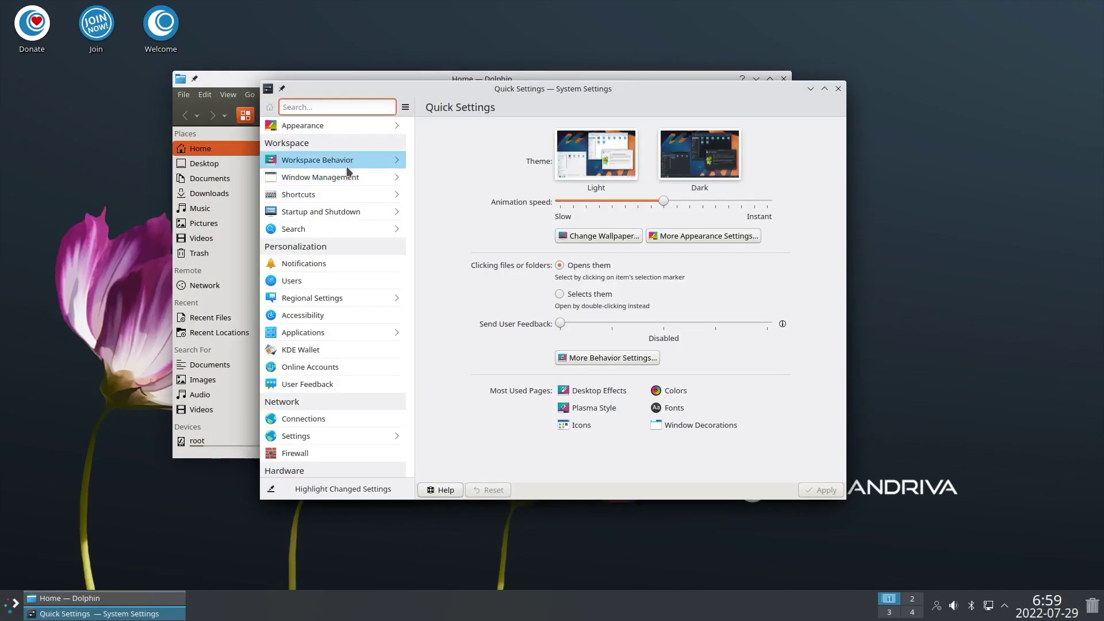
left_click(362, 127)
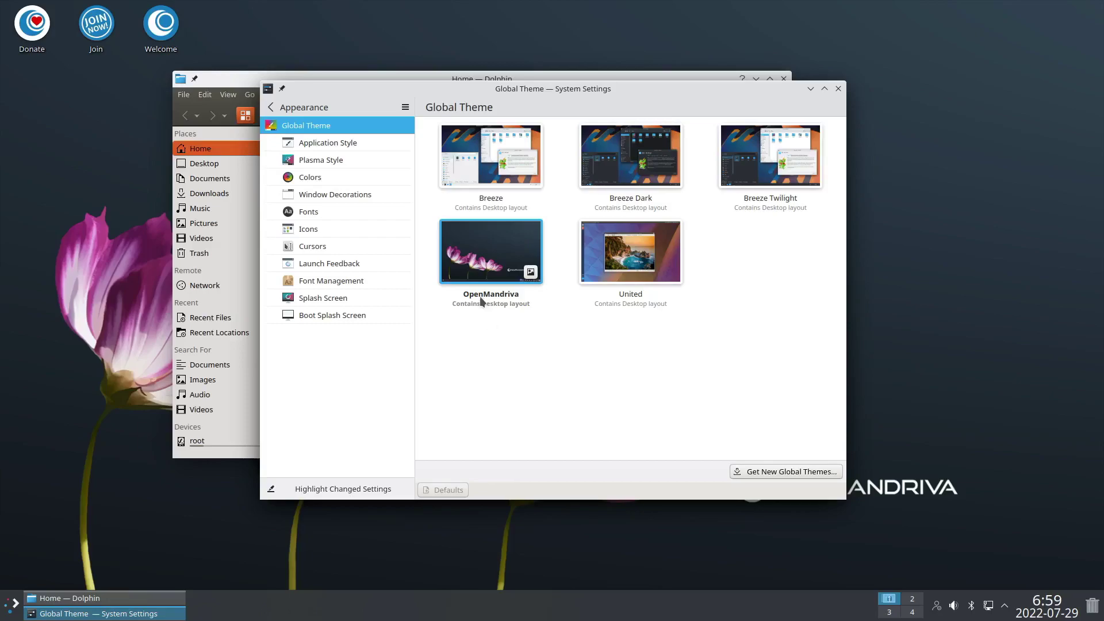
left_click(640, 147)
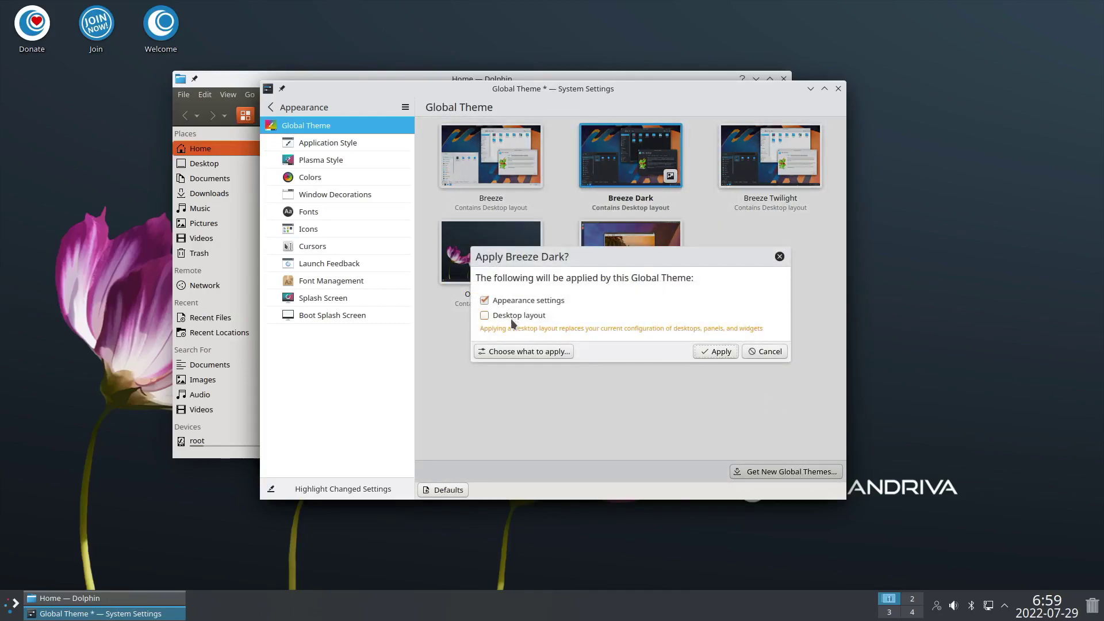
left_click(713, 351)
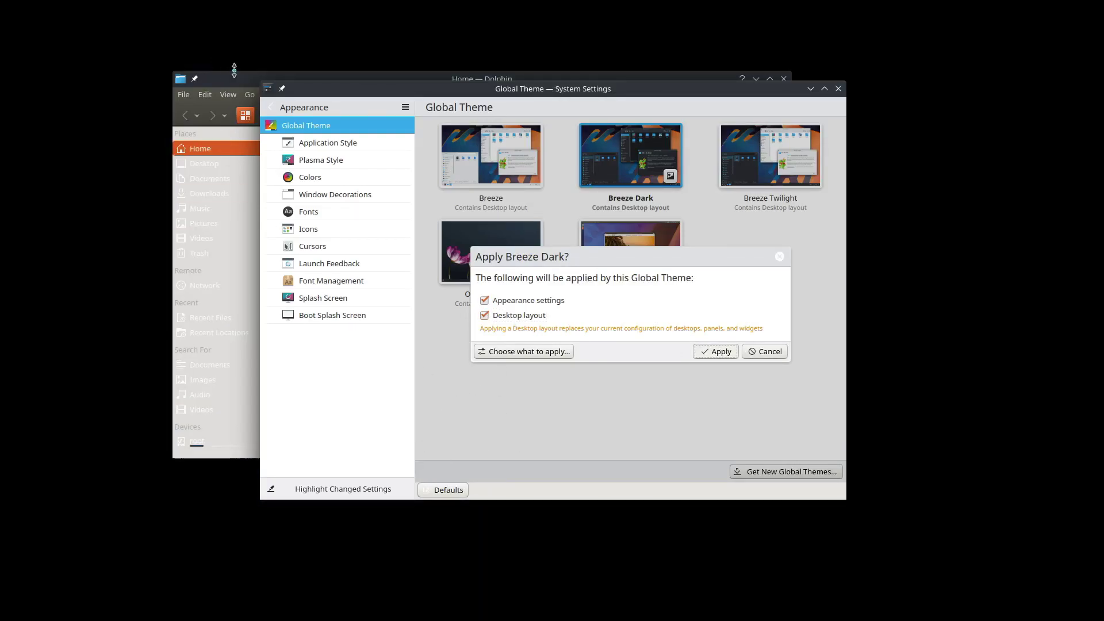
left_click(234, 79)
left_click_drag(234, 78, 239, 109)
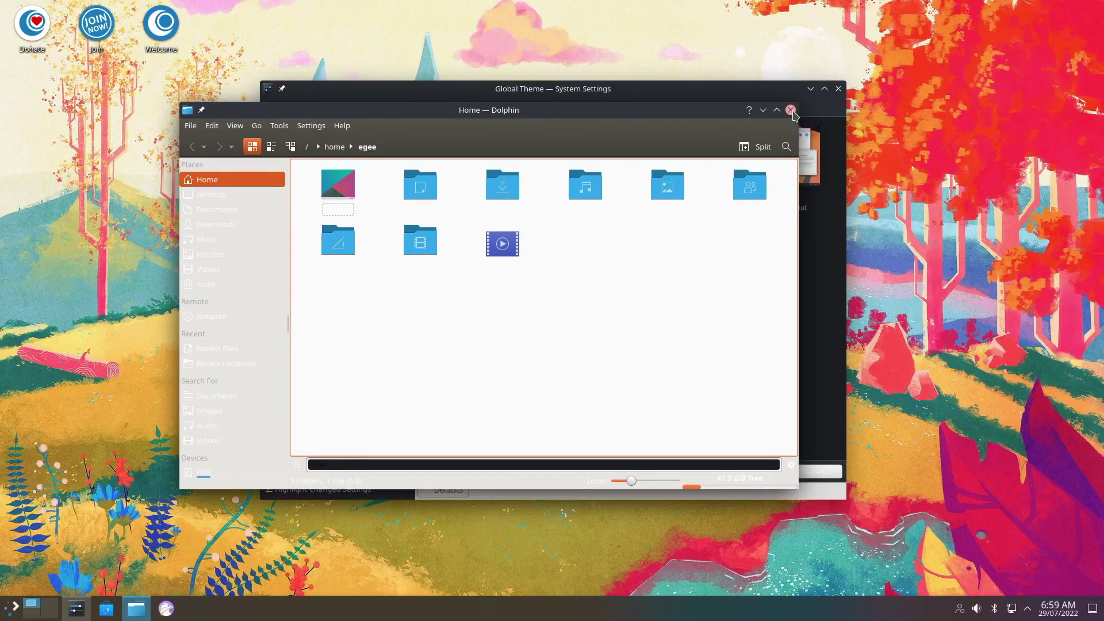
Close Dolphin and System Settings, then apply the OpenMandriva layout in Desktop presets.
left_click(791, 109)
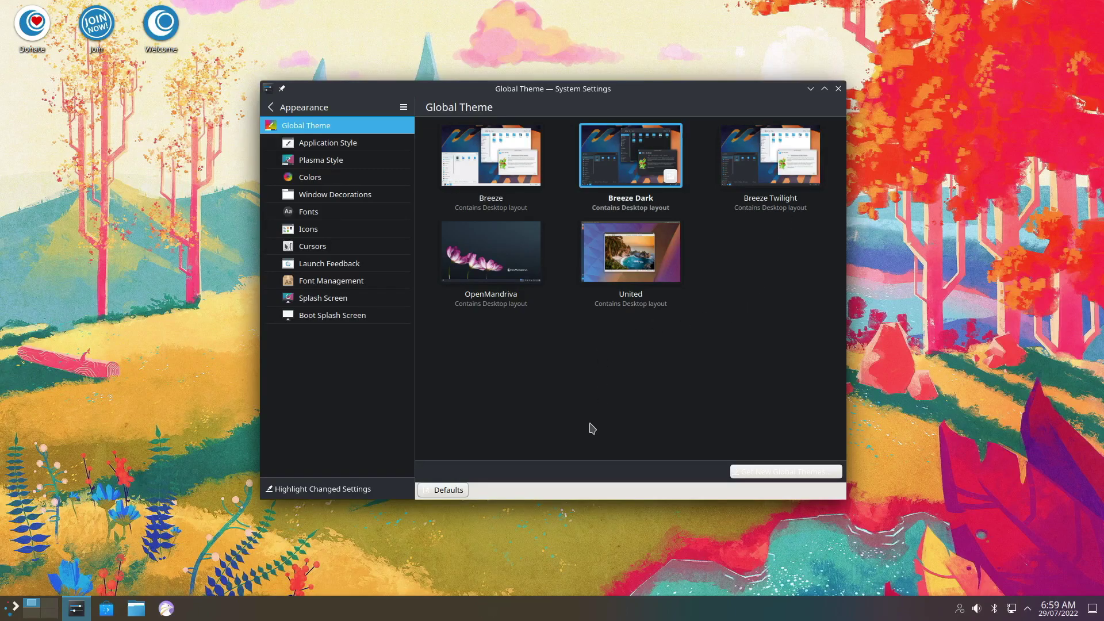
left_click(838, 89)
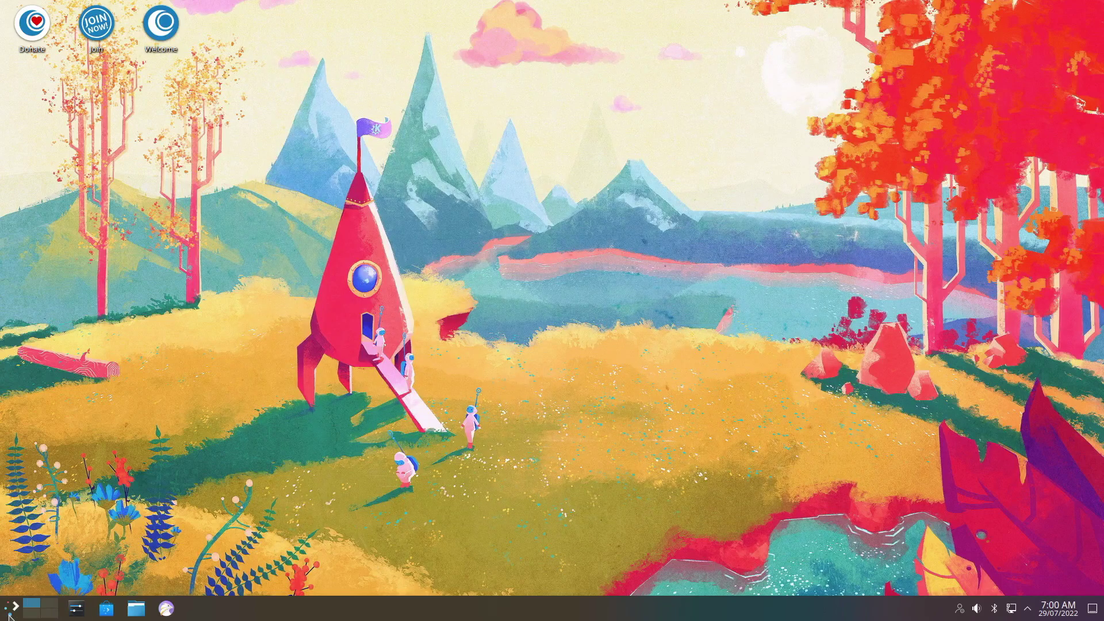
left_click(10, 611)
mouse_move(50, 470)
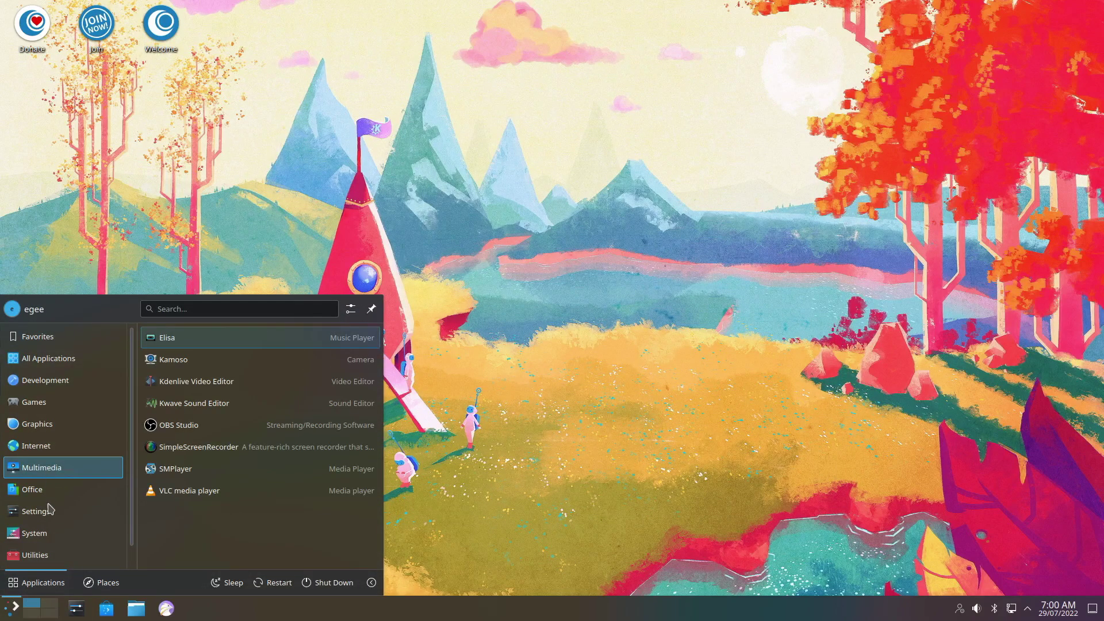
mouse_move(50, 505)
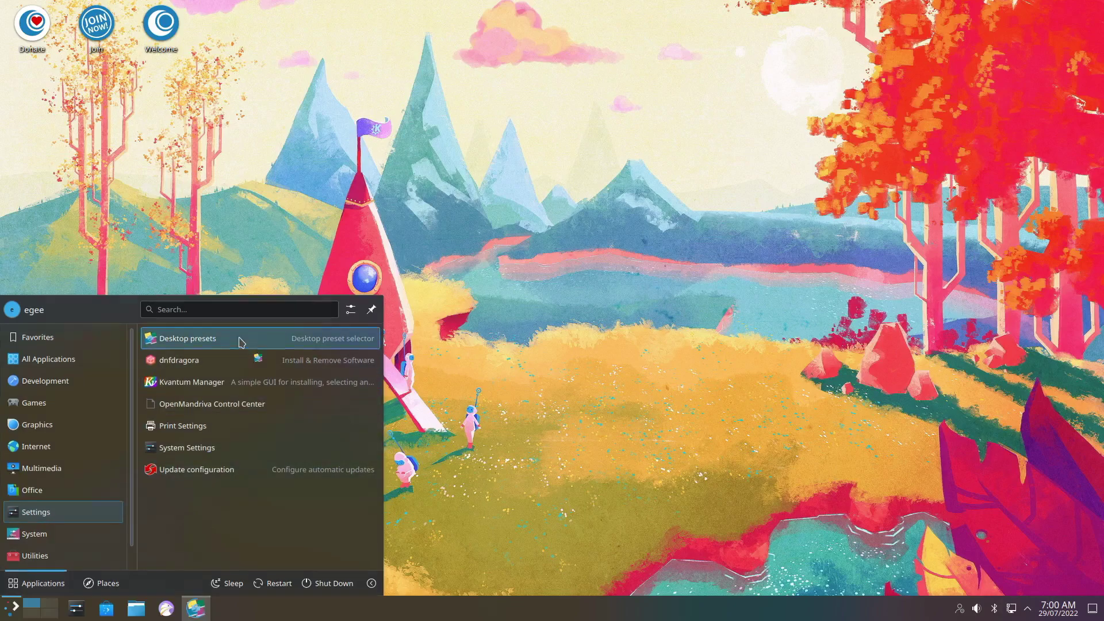
left_click(240, 343)
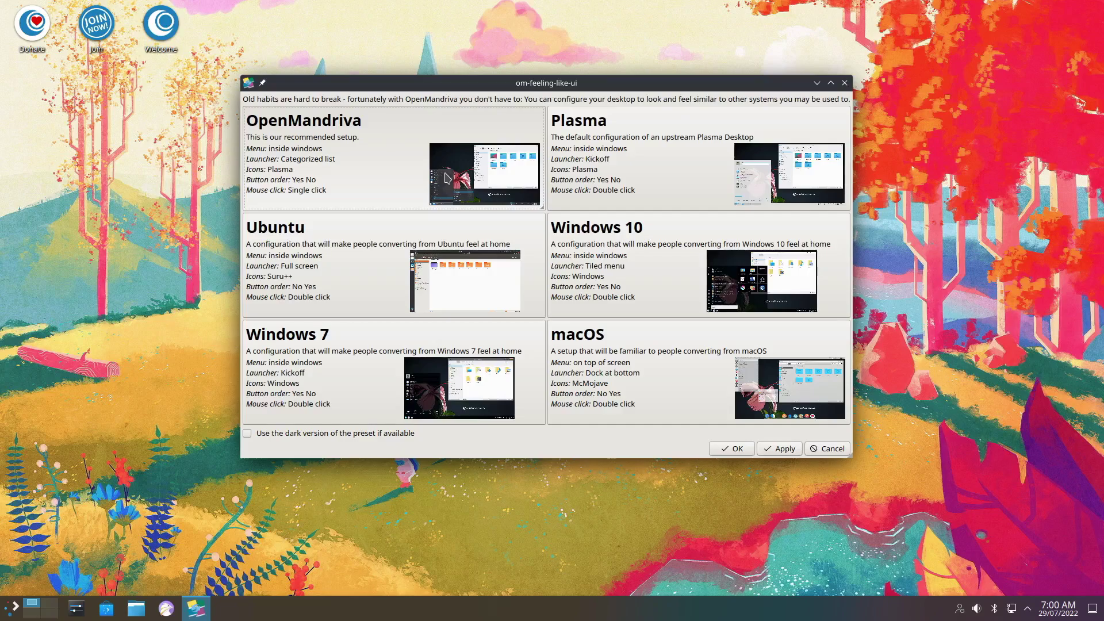
left_click(786, 447)
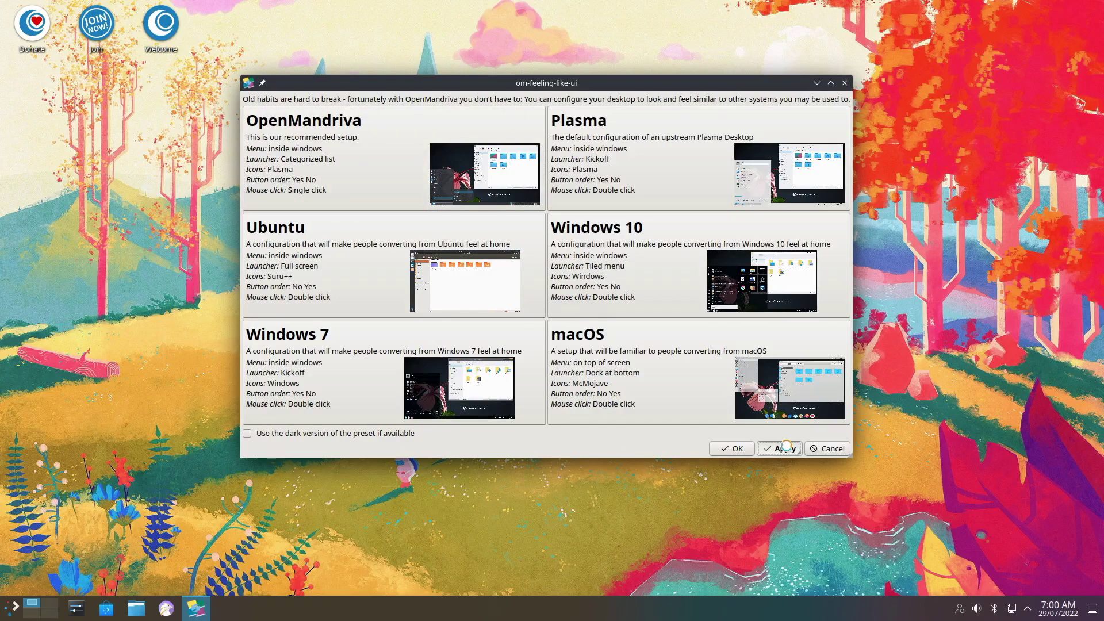
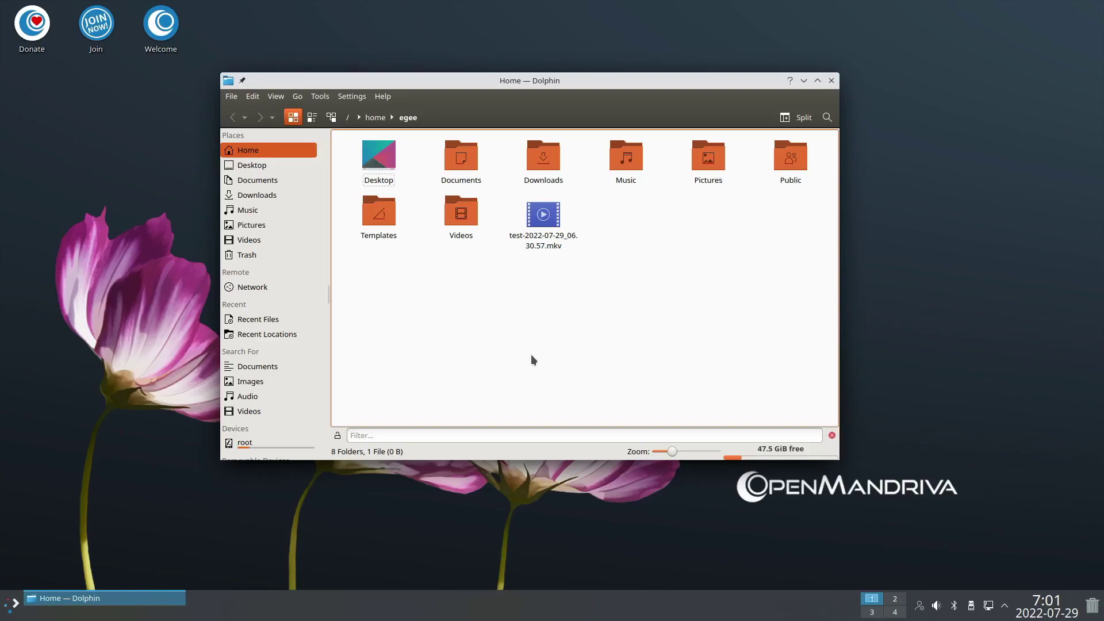
Try playing the test recording video, read the playback failure log, then close the player.
left_click(543, 217)
double_click(543, 217)
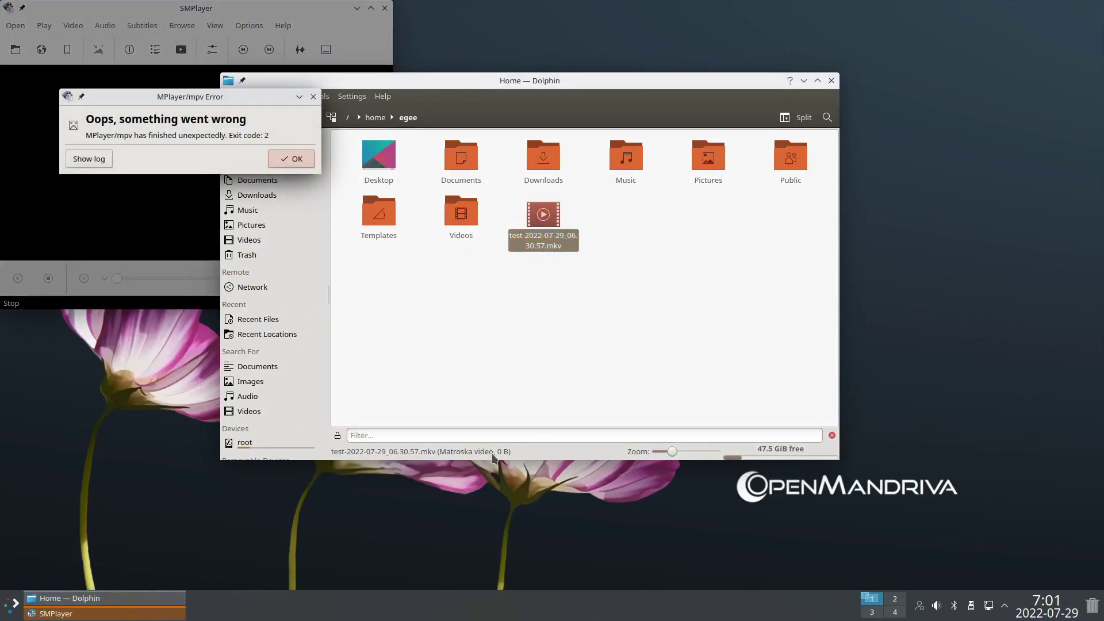
left_click(92, 160)
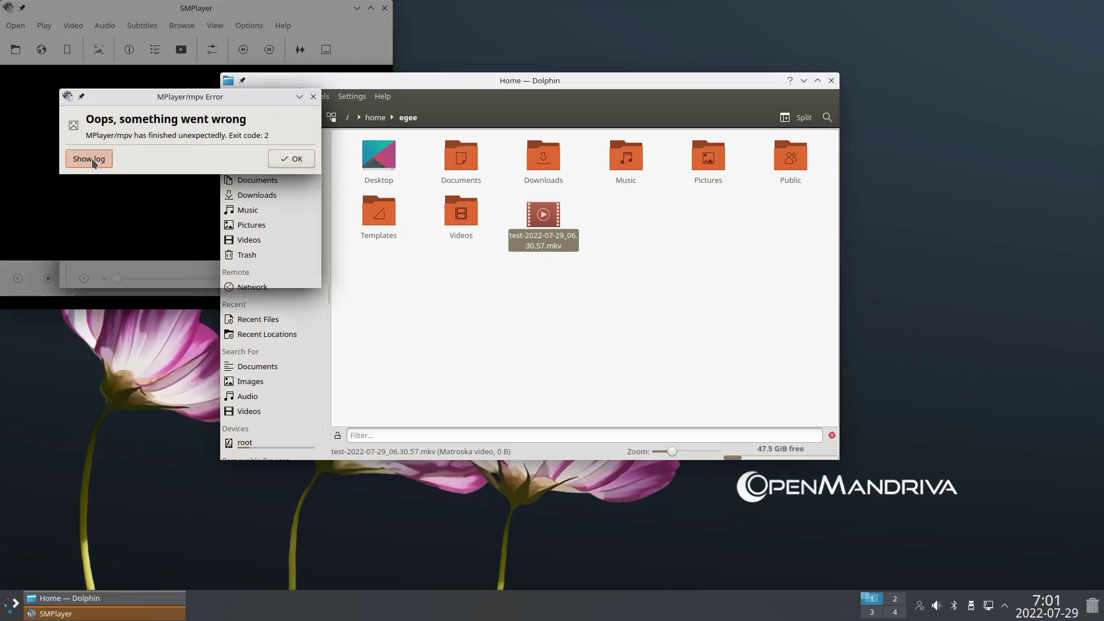
scroll(170, 239, "up", 10)
scroll(170, 239, "down", 10)
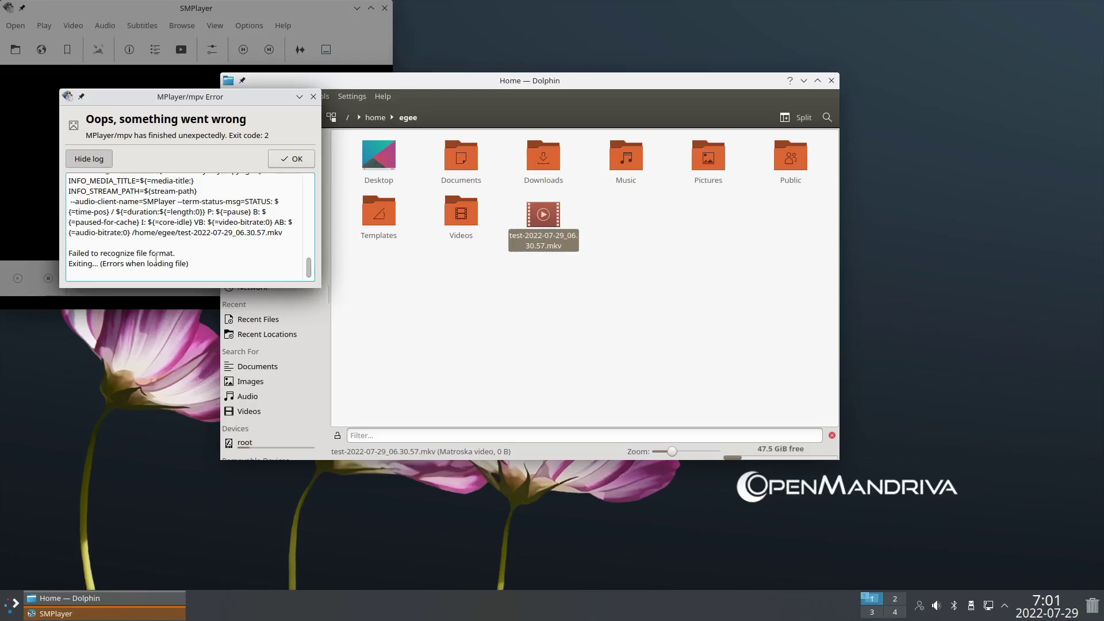
left_click(291, 159)
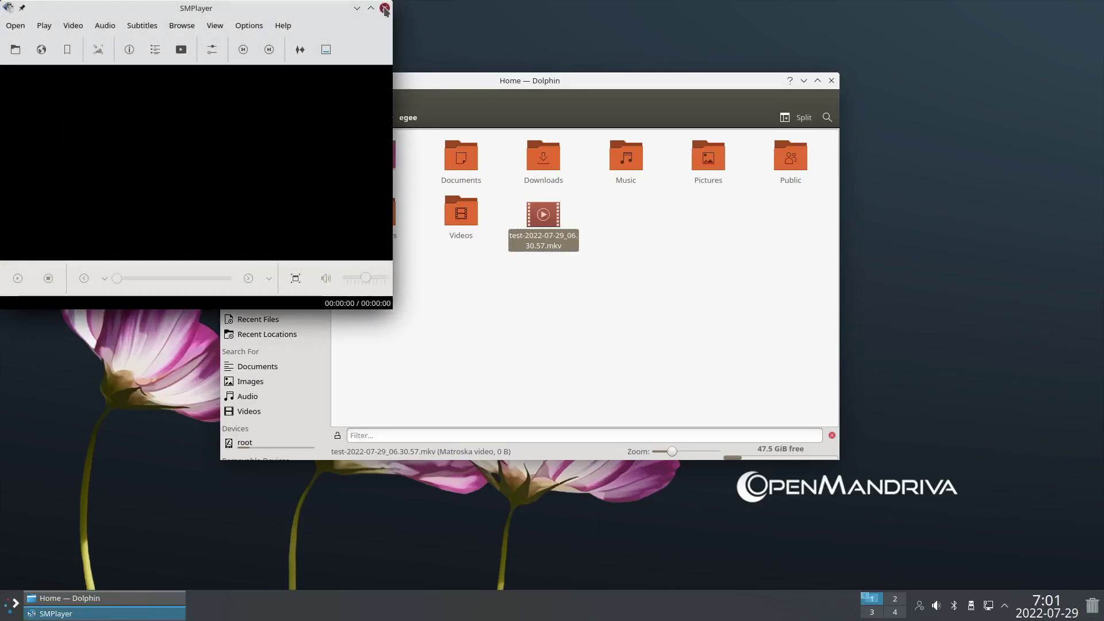
left_click(384, 8)
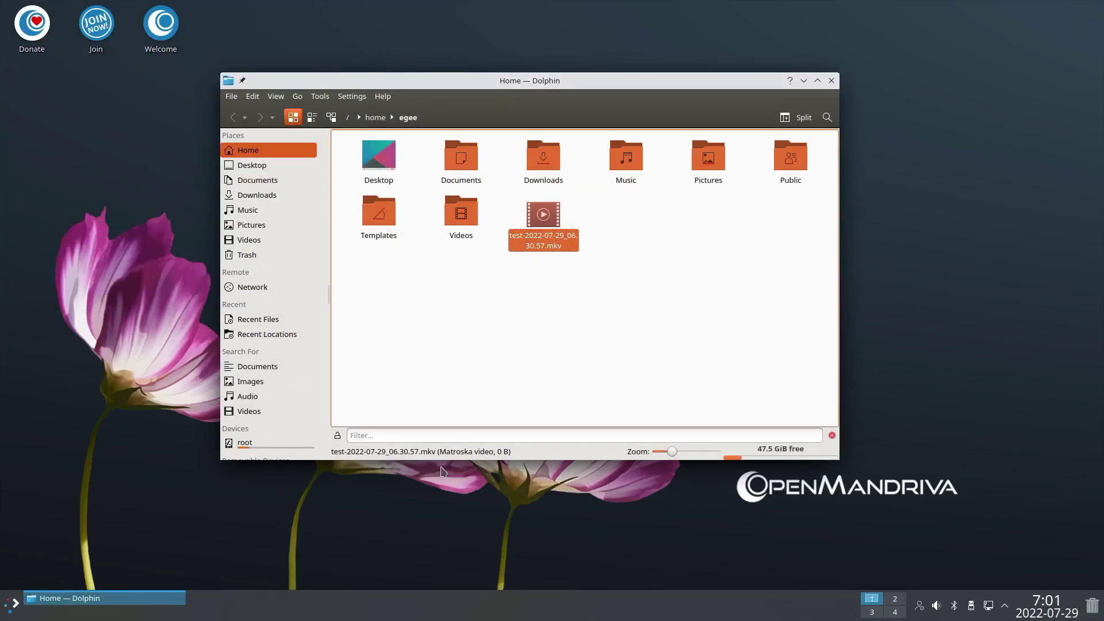
Launch System Monitor from the application launcher, then close it.
left_click(7, 607)
type("moni")
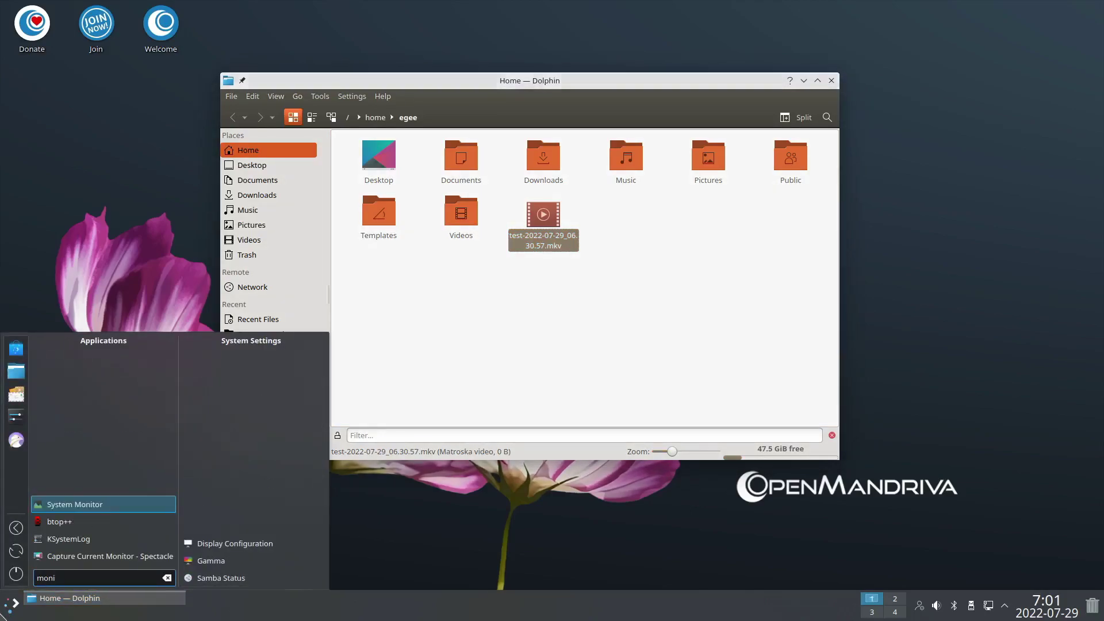
key("Return")
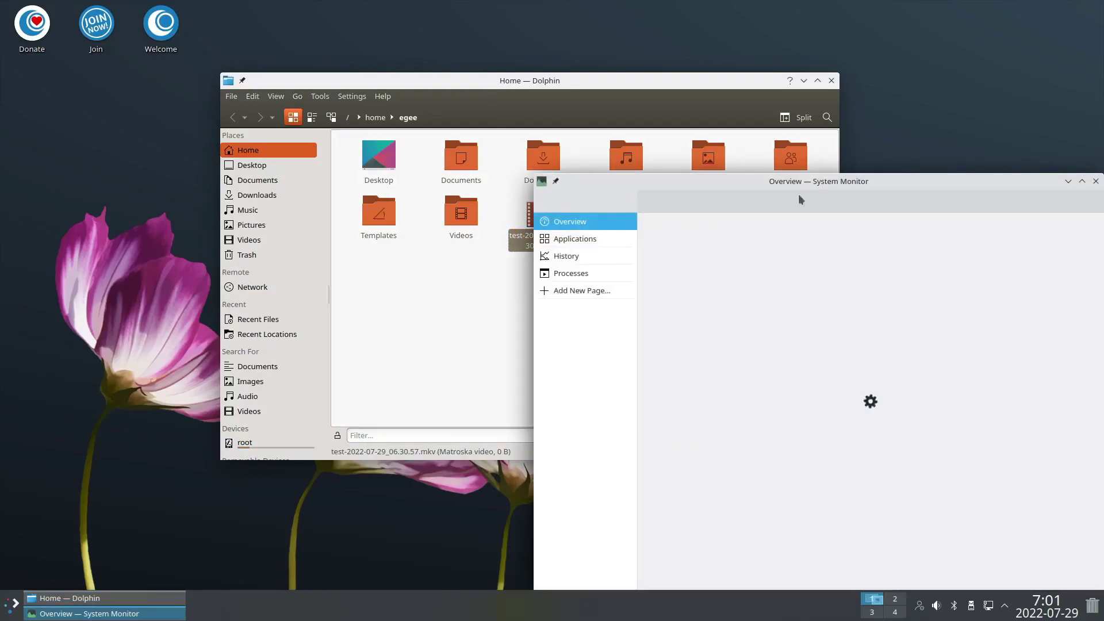
left_click(1095, 181)
Launch btop++, tile its Konsole window on the left half and Dolphin on the right.
left_click(7, 608)
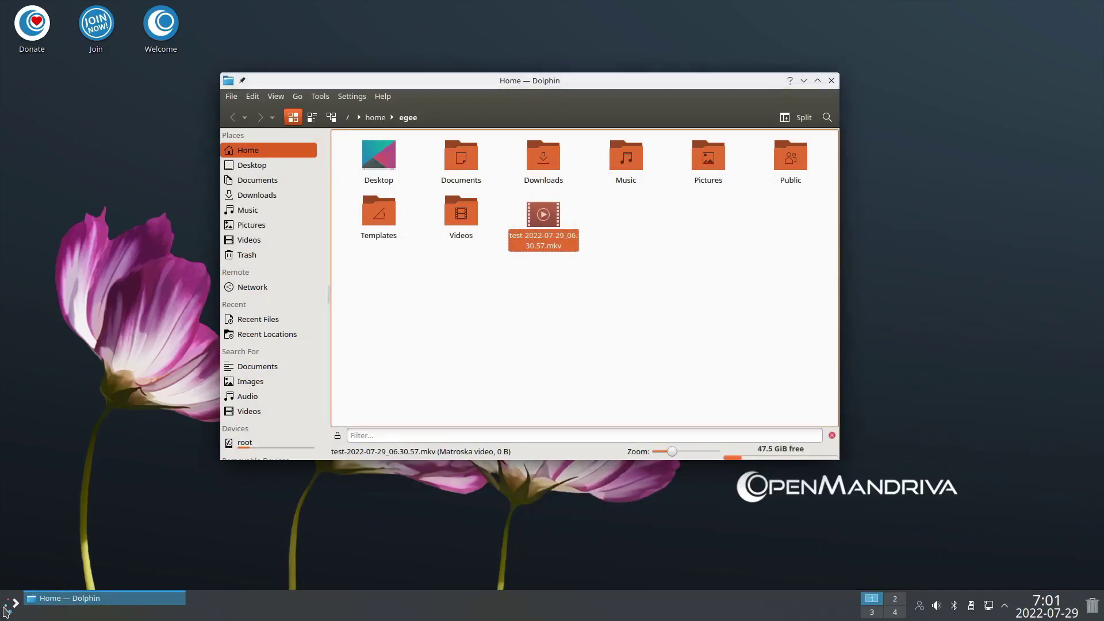
type("btop")
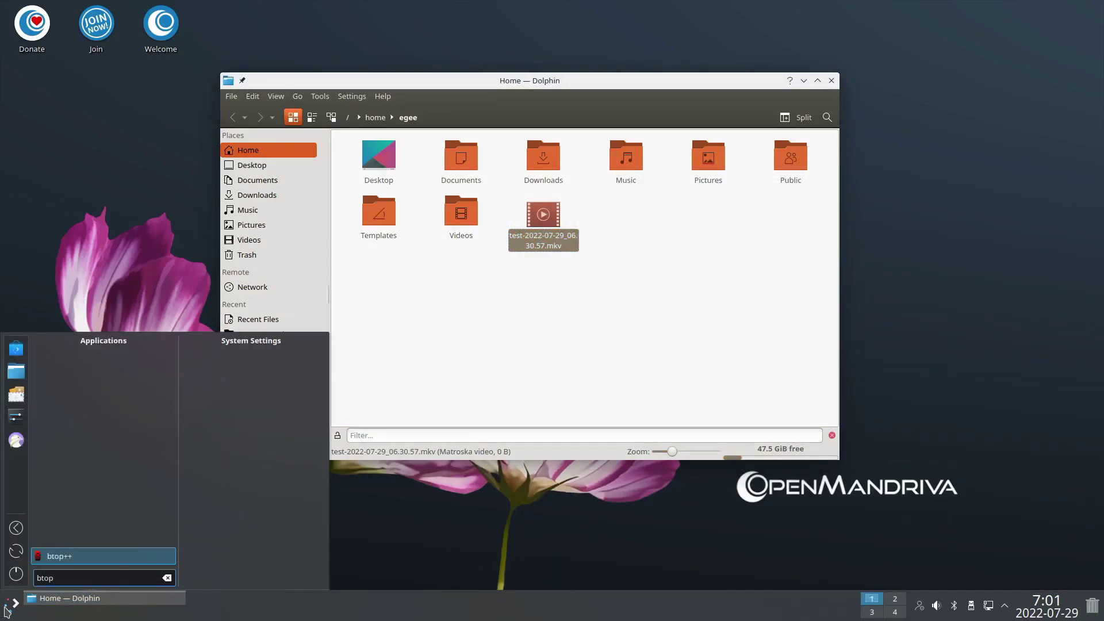
key("Return")
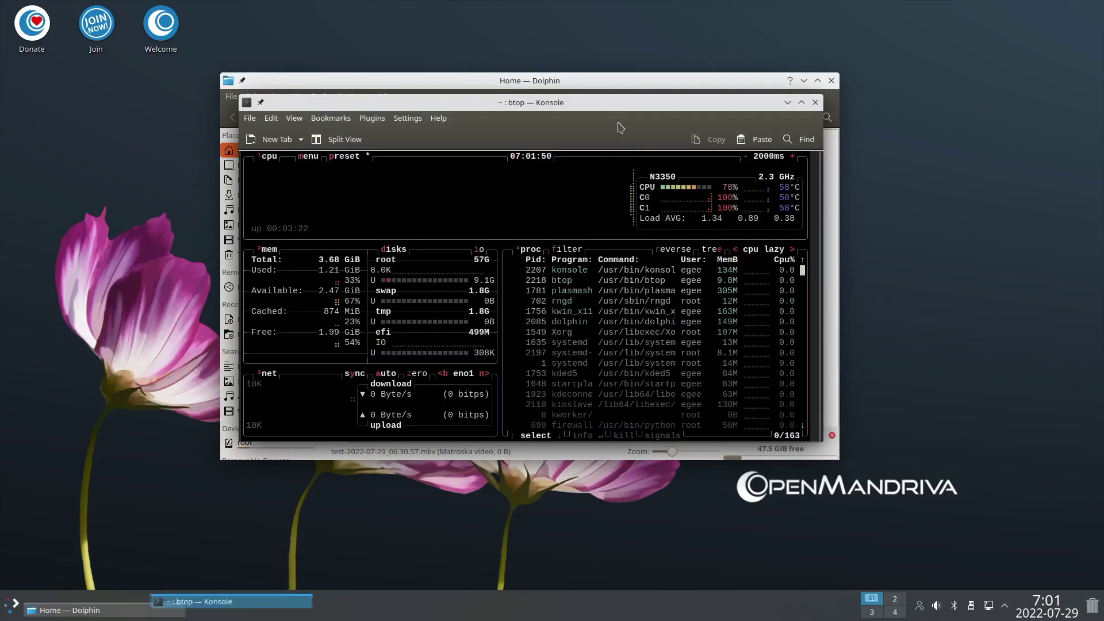
left_click_drag(608, 103, 378, 20)
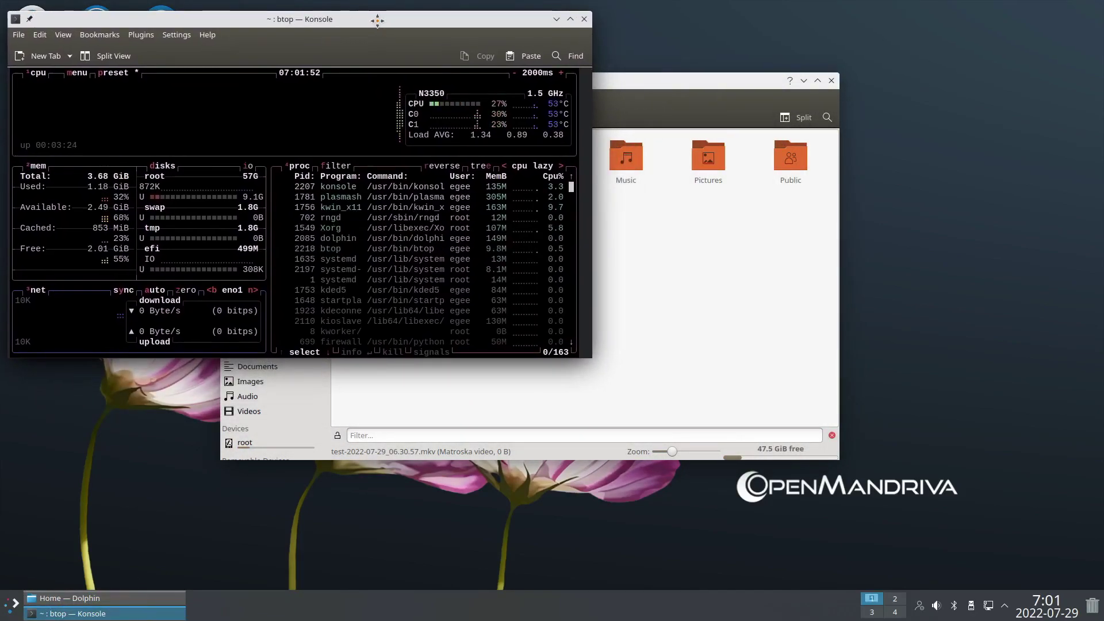
left_click_drag(466, 25, 1, 305)
left_click_drag(646, 86, 1103, 299)
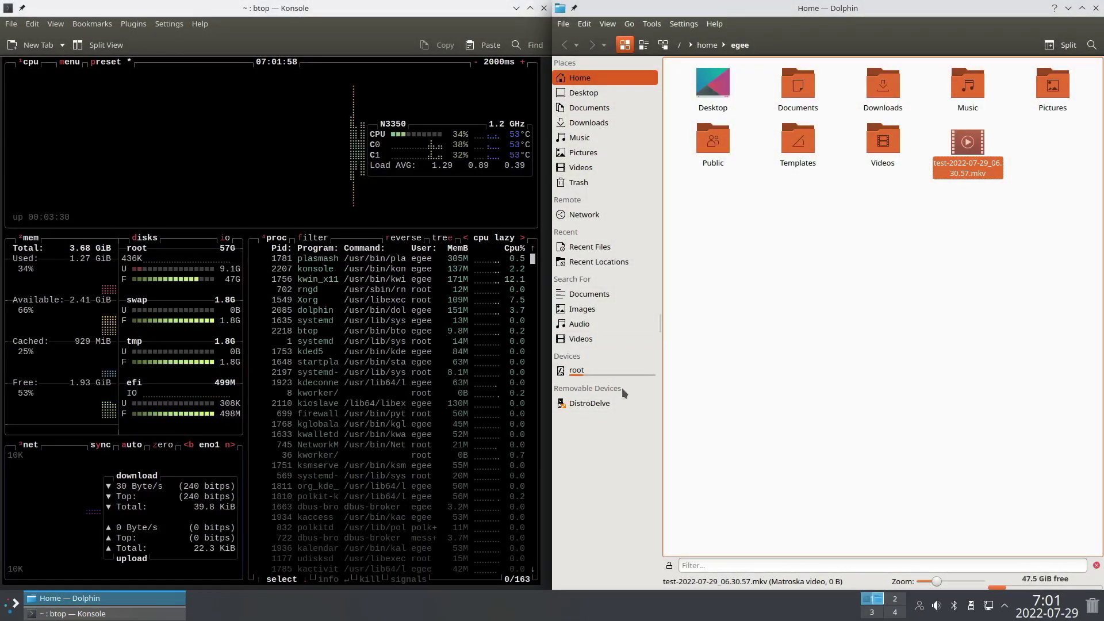
Open DistroDelve's Archive Formats folder, peek inside test.conf.7z, and return to the folder.
left_click(585, 407)
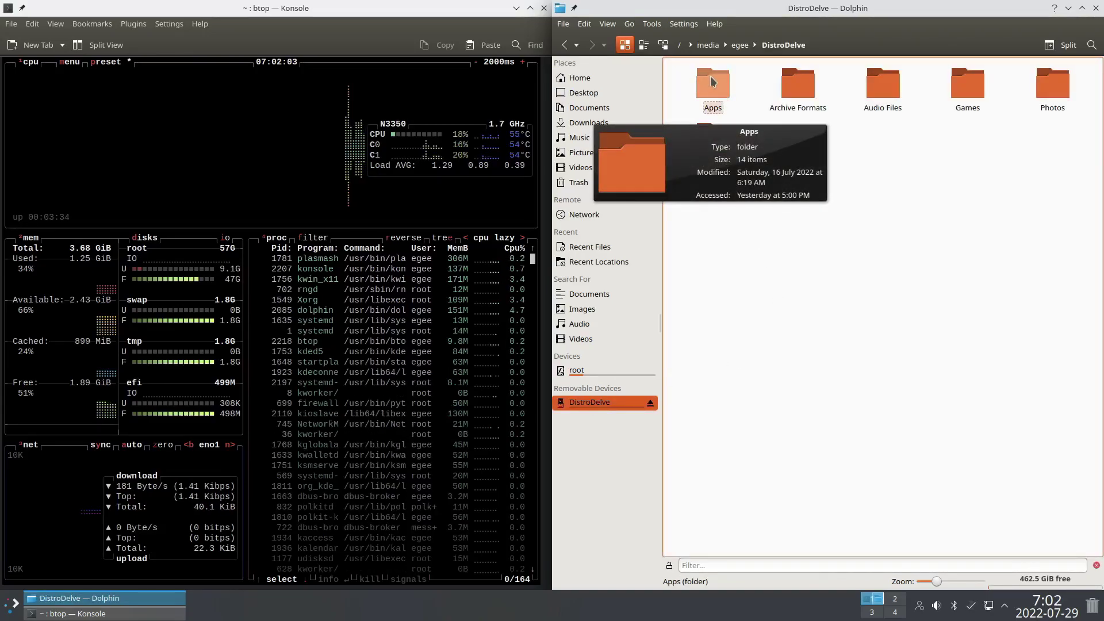
double_click(798, 86)
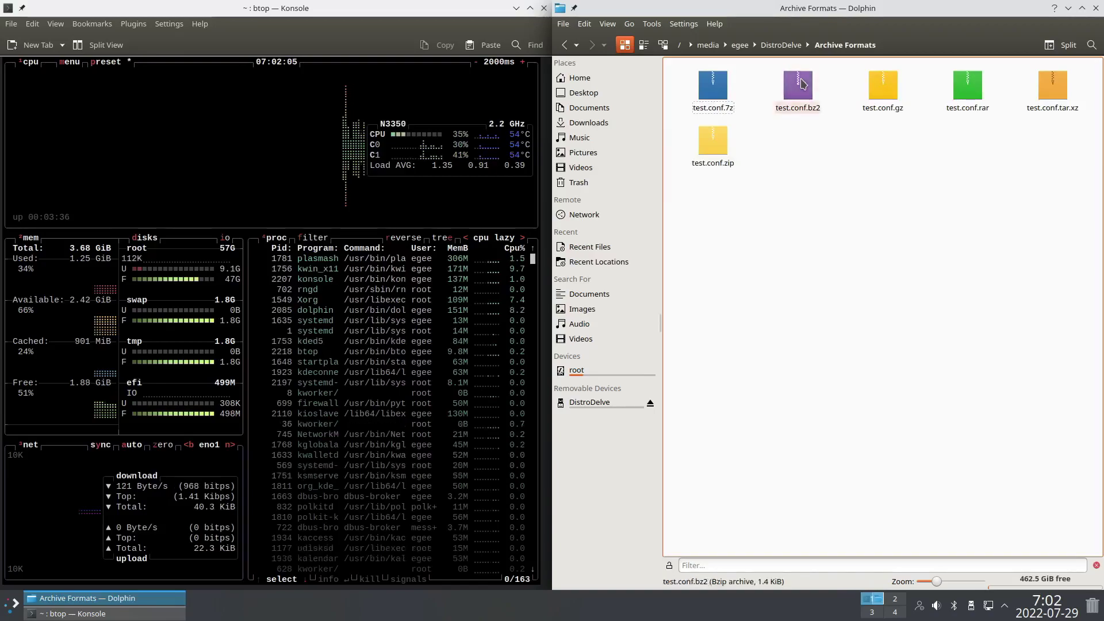
double_click(723, 89)
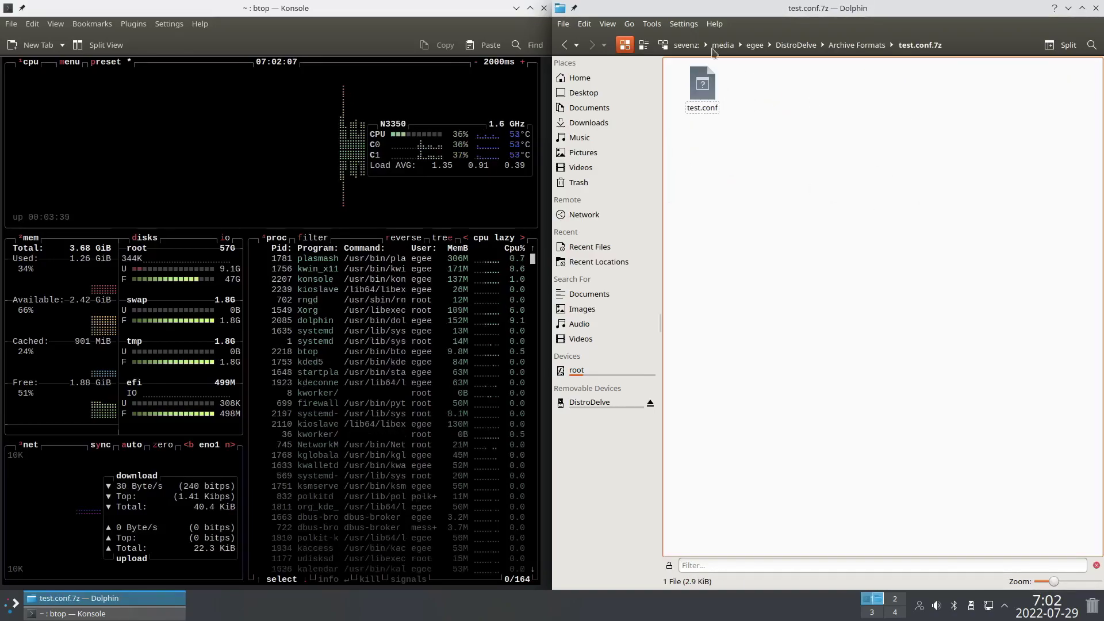
key("alt+Left")
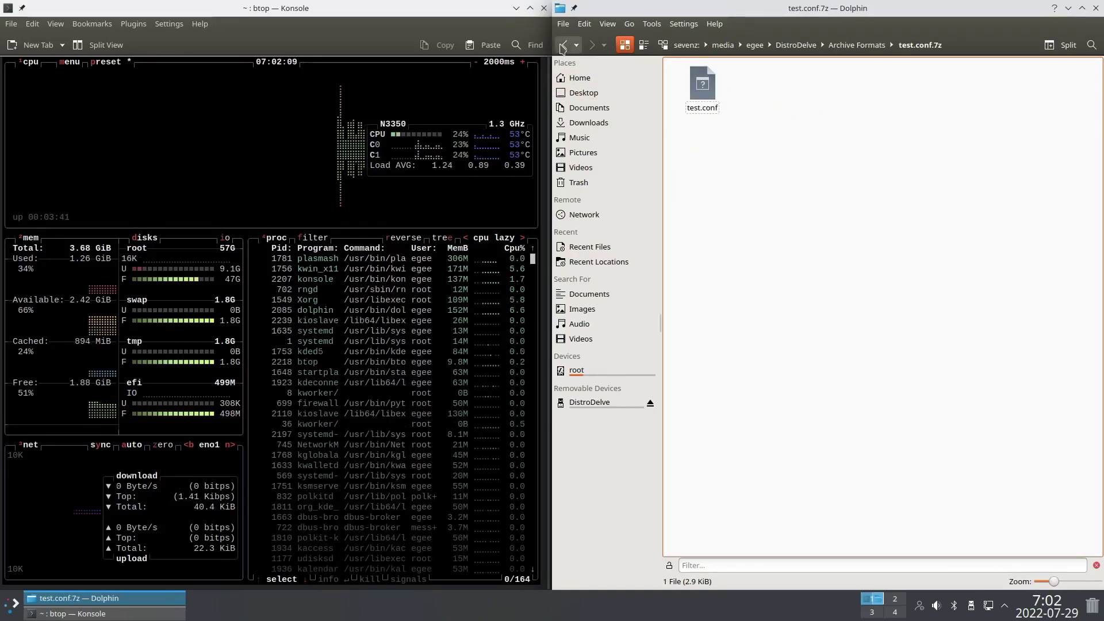
Open test.conf.7z in Ark from its context menu.
right_click(788, 87)
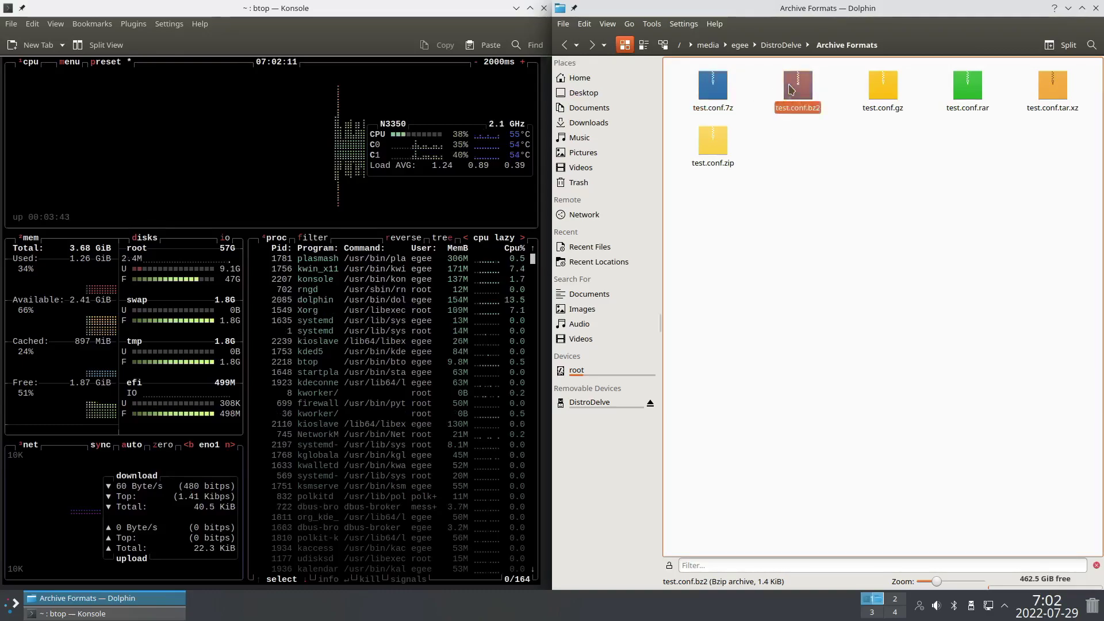
right_click(714, 82)
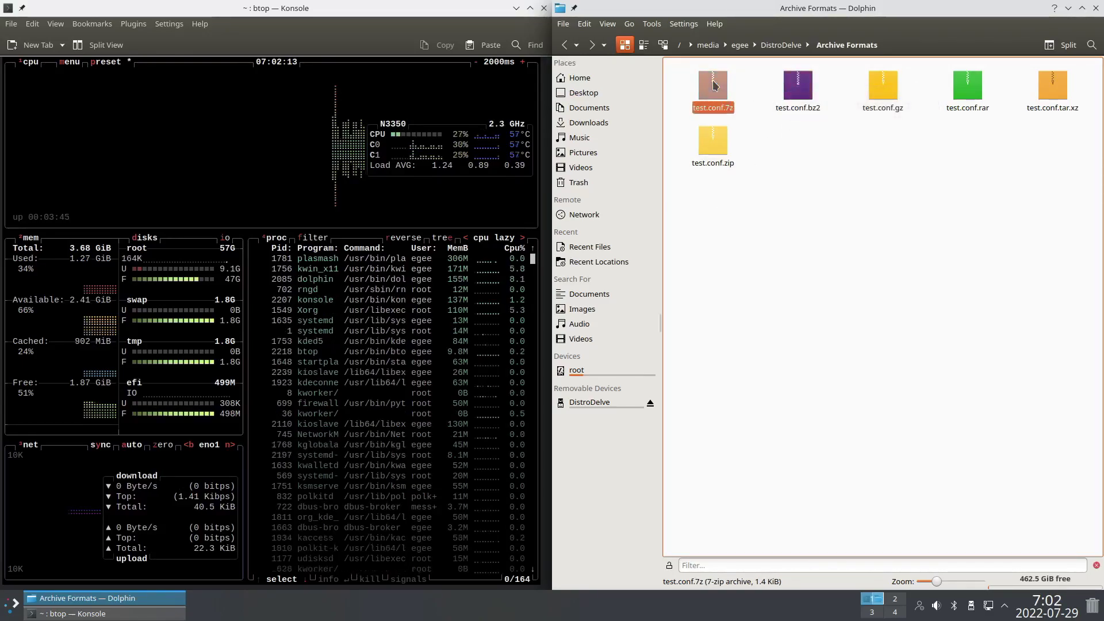
left_click(741, 92)
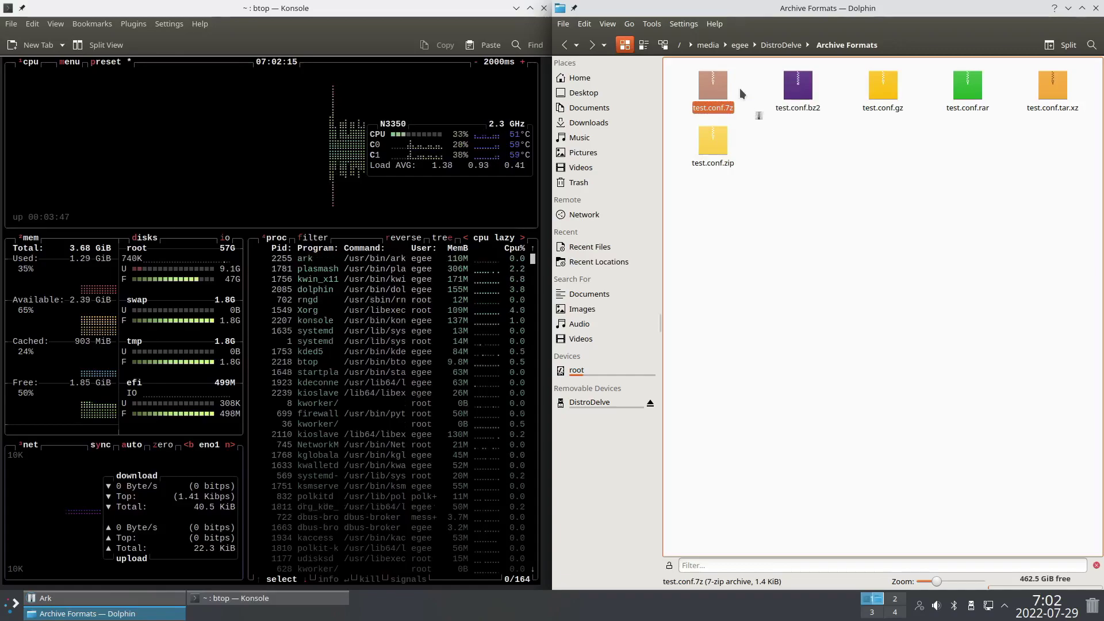
Try opening test.conf.bz2 and test.conf.rar in Ark, moving the failed archive window aside.
left_click(805, 91)
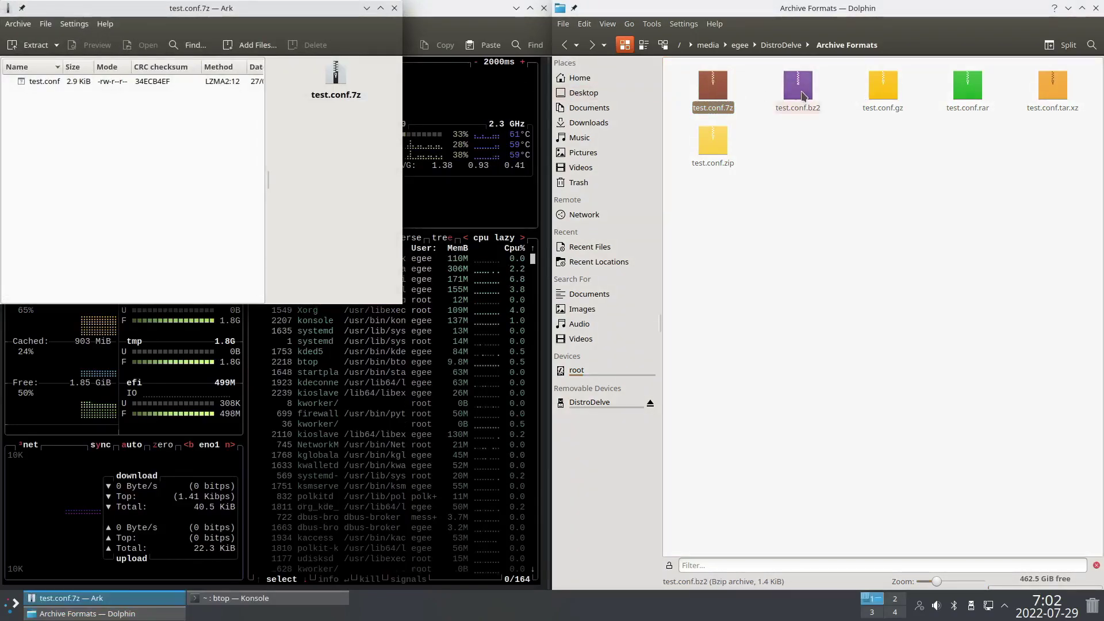
left_click(967, 106)
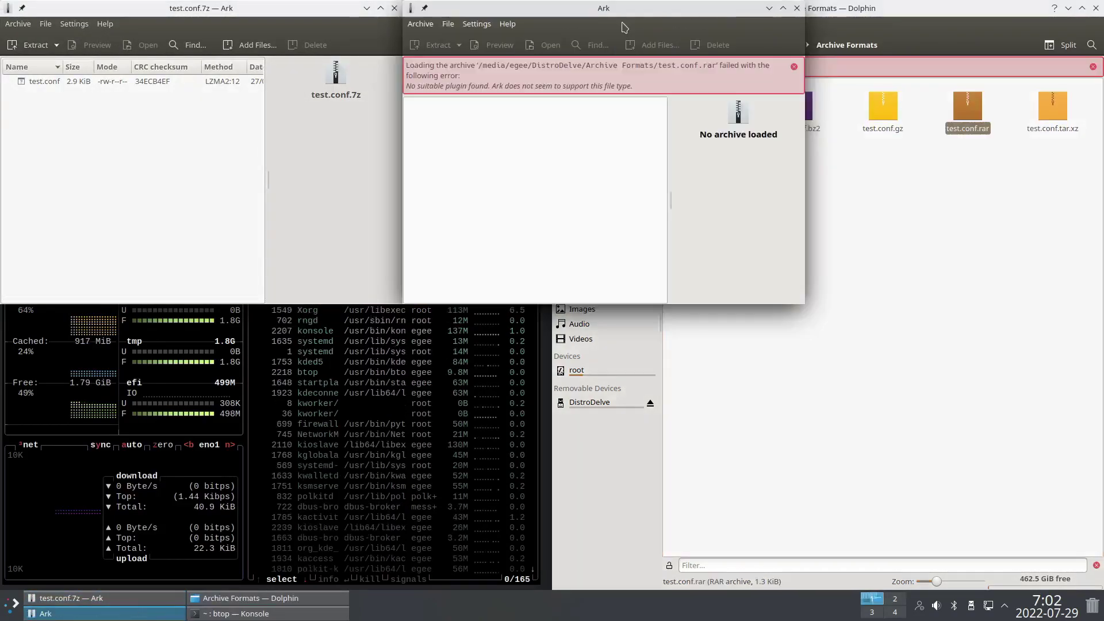
left_click_drag(626, 18, 237, 259)
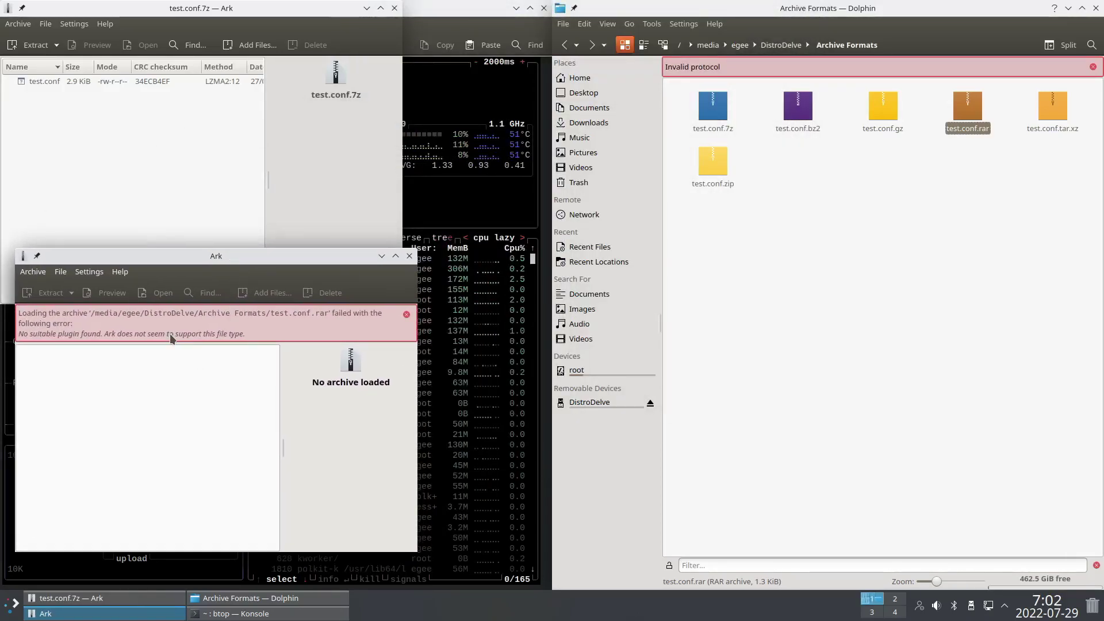
Browse inside the test.conf.tar.xz, test.conf.zip and test.conf.7z archives, returning to Archive Formats each time.
left_click(882, 114)
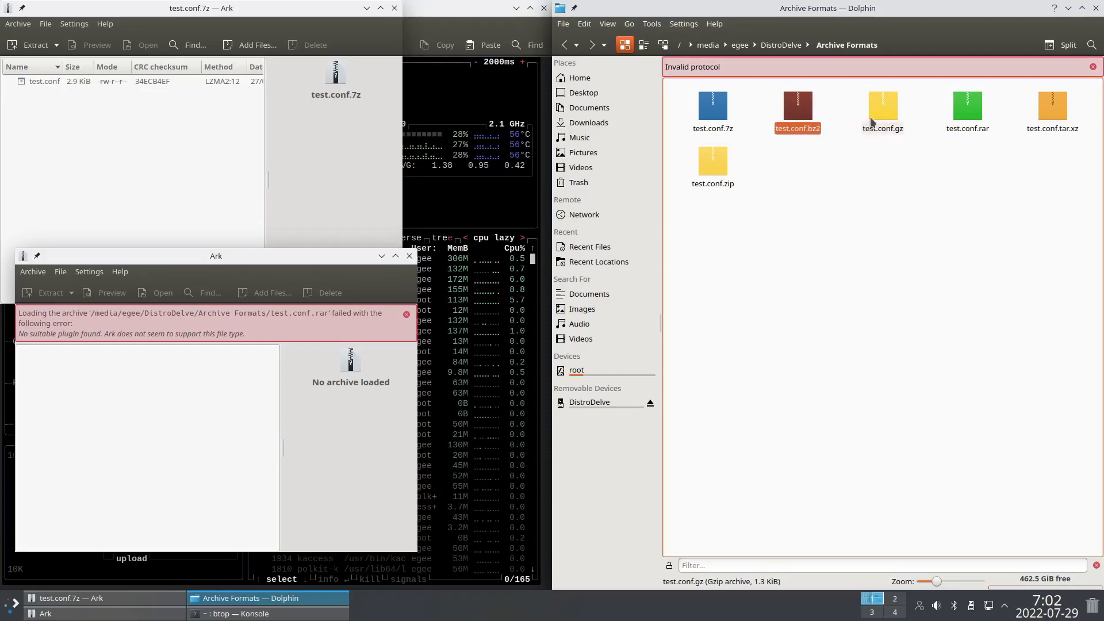
left_click(1064, 109)
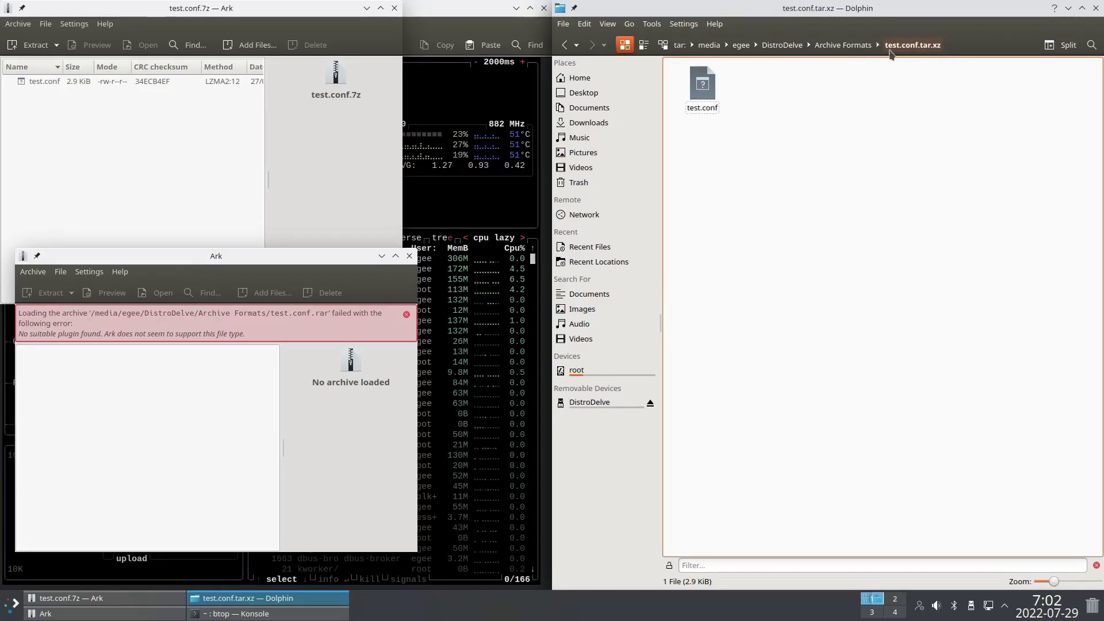
left_click(843, 45)
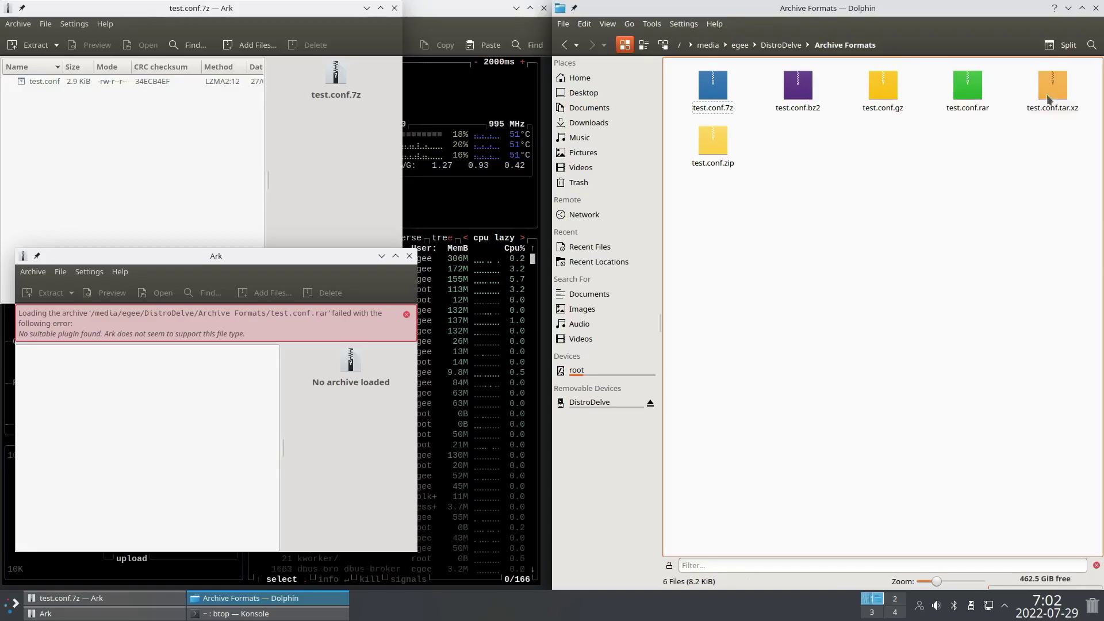
left_click(724, 152)
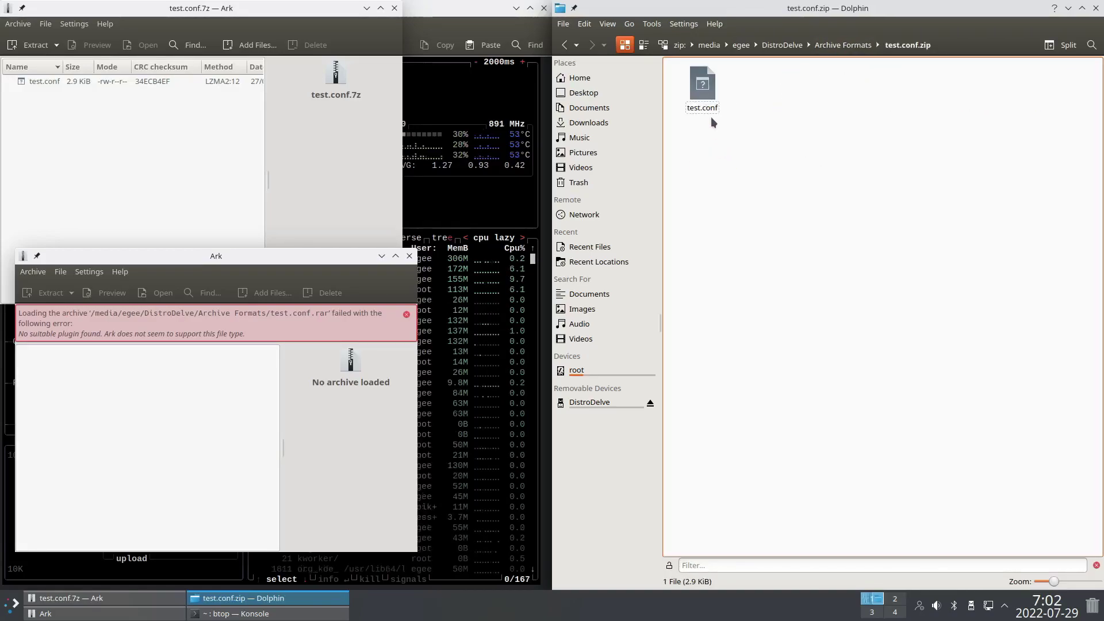
mouse_move(711, 121)
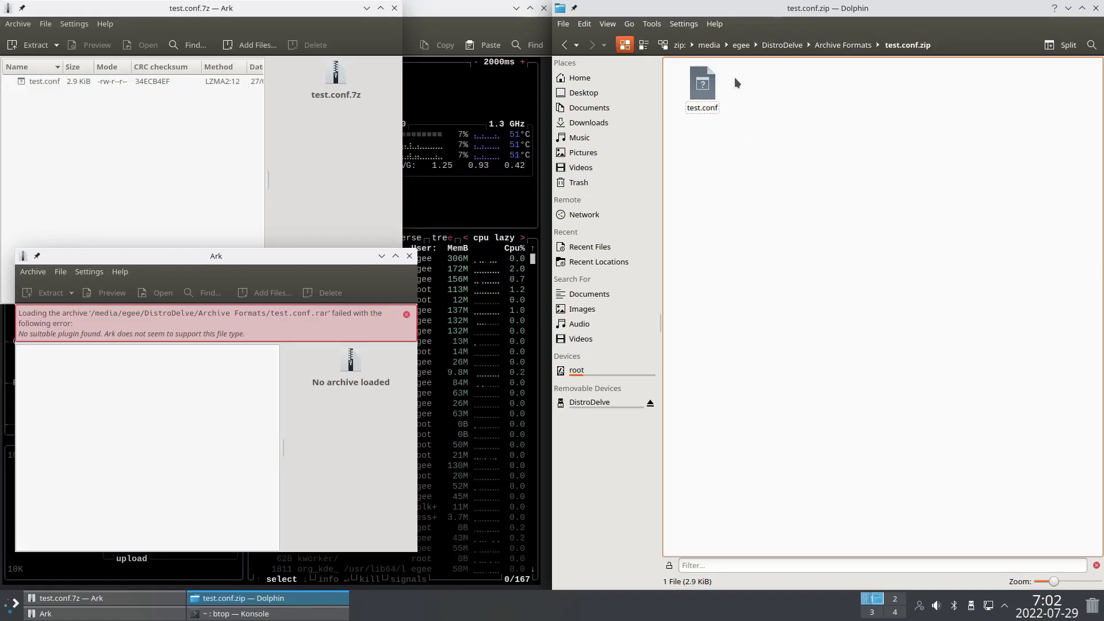
left_click(854, 45)
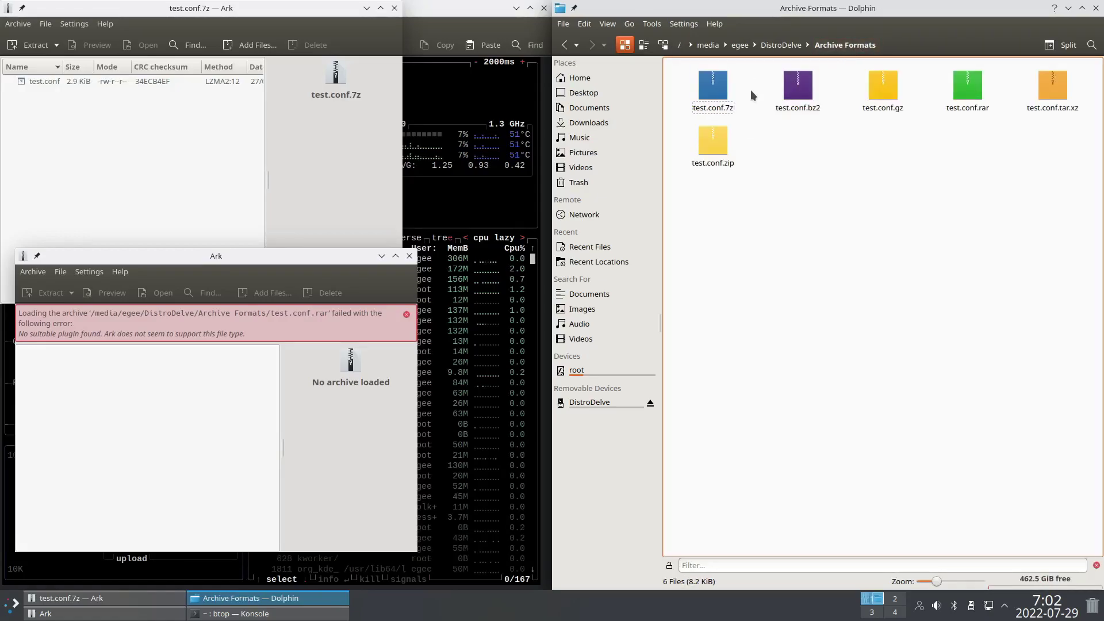
left_click(718, 102)
left_click(856, 45)
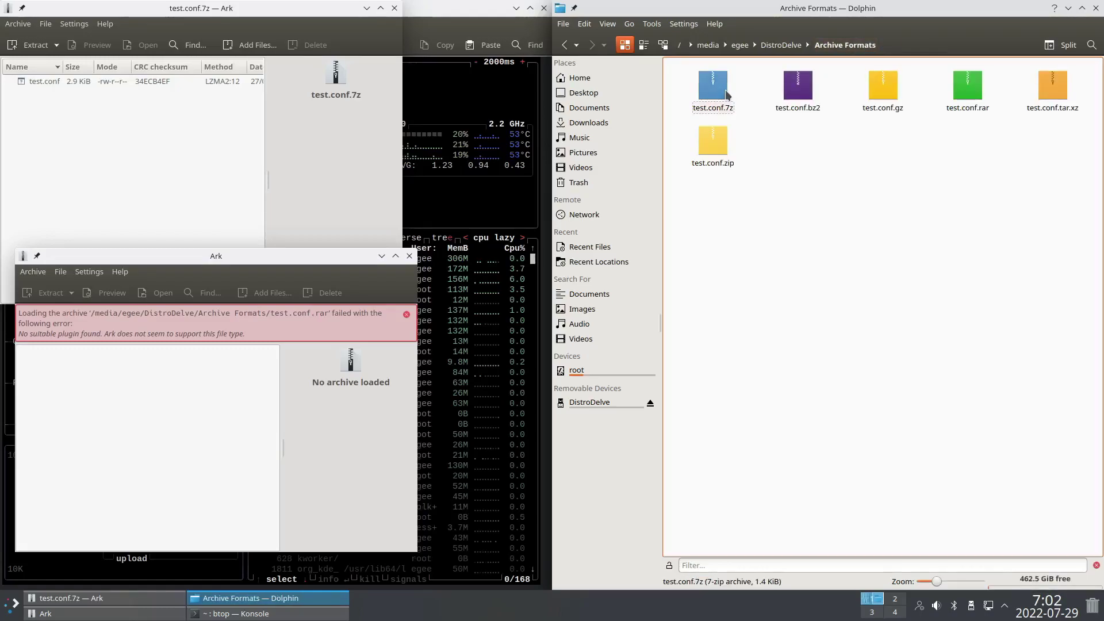
Open test.conf.rar again, check the error window's Help menu, then close the error and test.conf.7z windows.
left_click(963, 87)
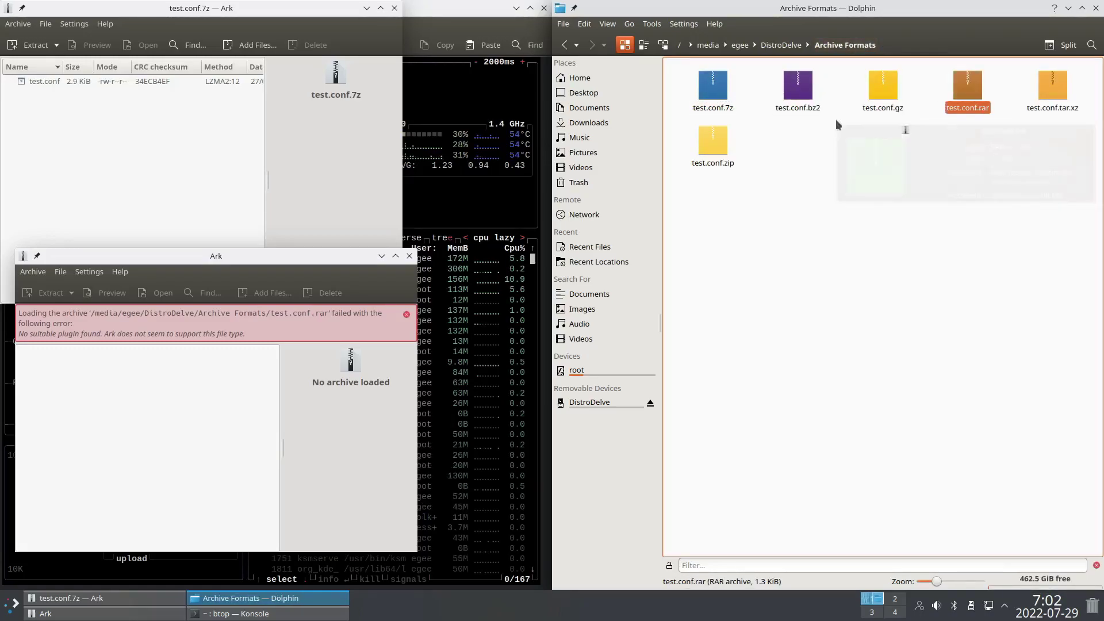
left_click_drag(498, 18, 175, 169)
left_click(201, 173)
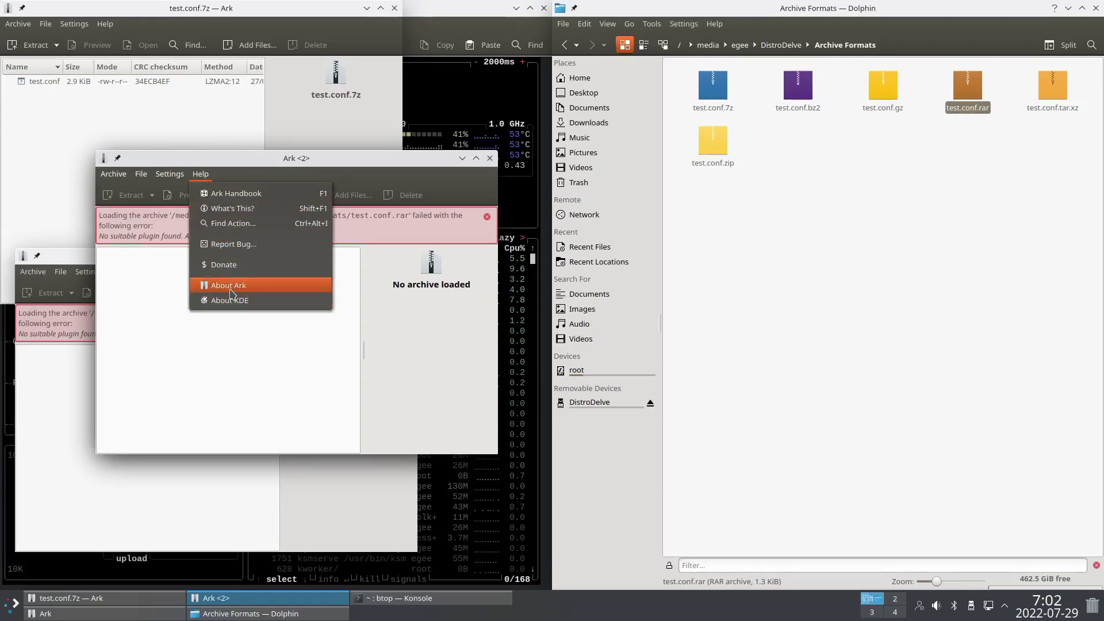
left_click(396, 187)
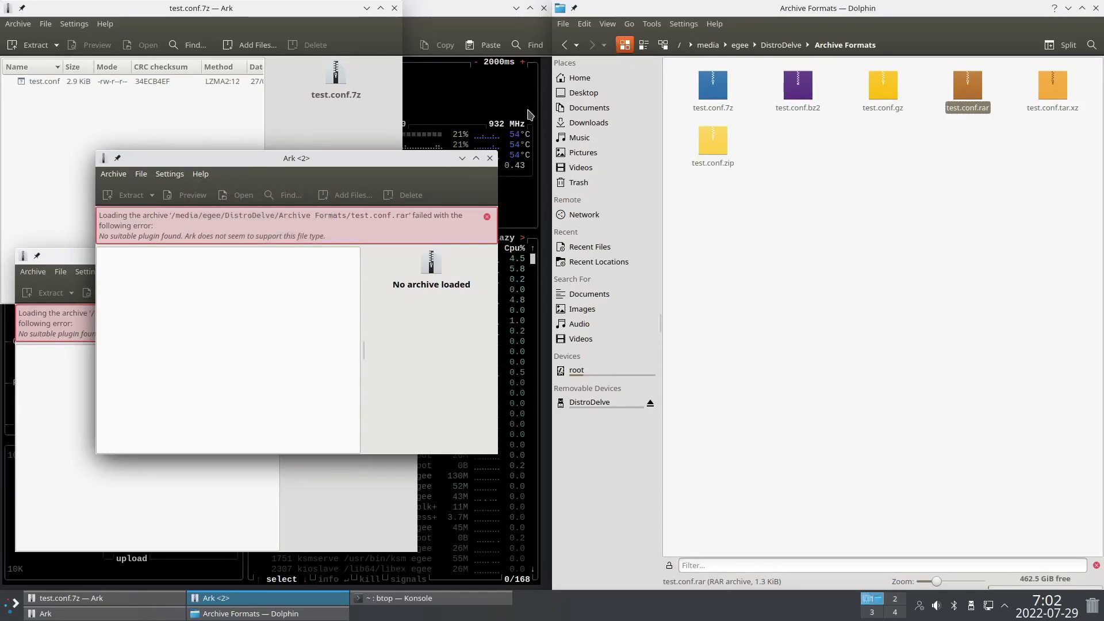
left_click(489, 158)
left_click(394, 8)
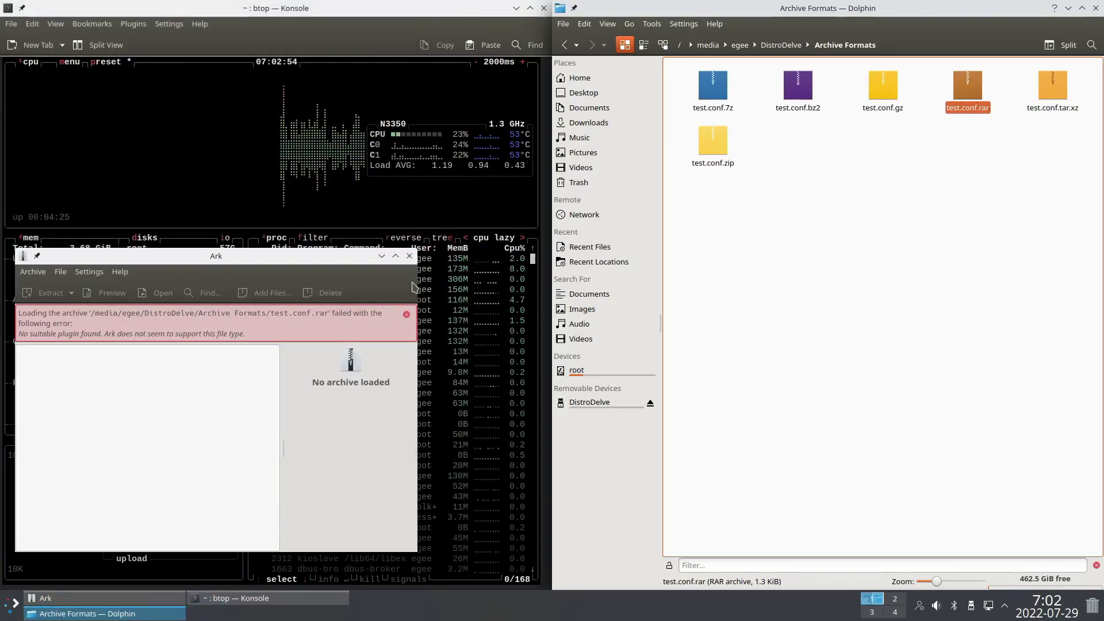
Close the last Ark window, play ac3.ac3 from Audio Files in SMPlayer, and open flac.flac in Kwave.
left_click(409, 256)
left_click(790, 40)
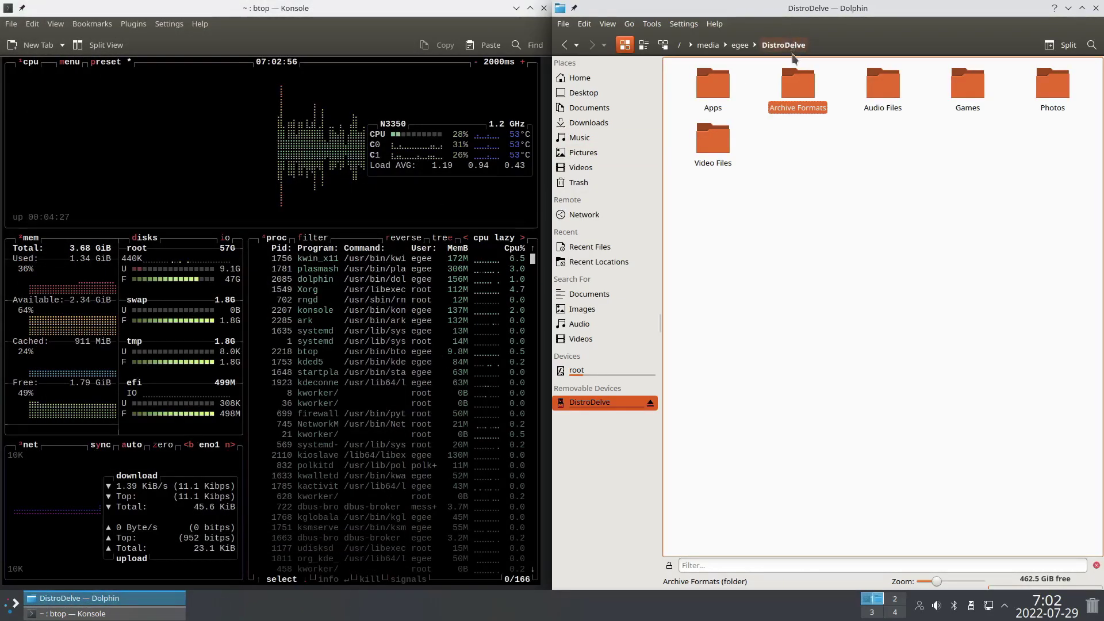
left_click(865, 108)
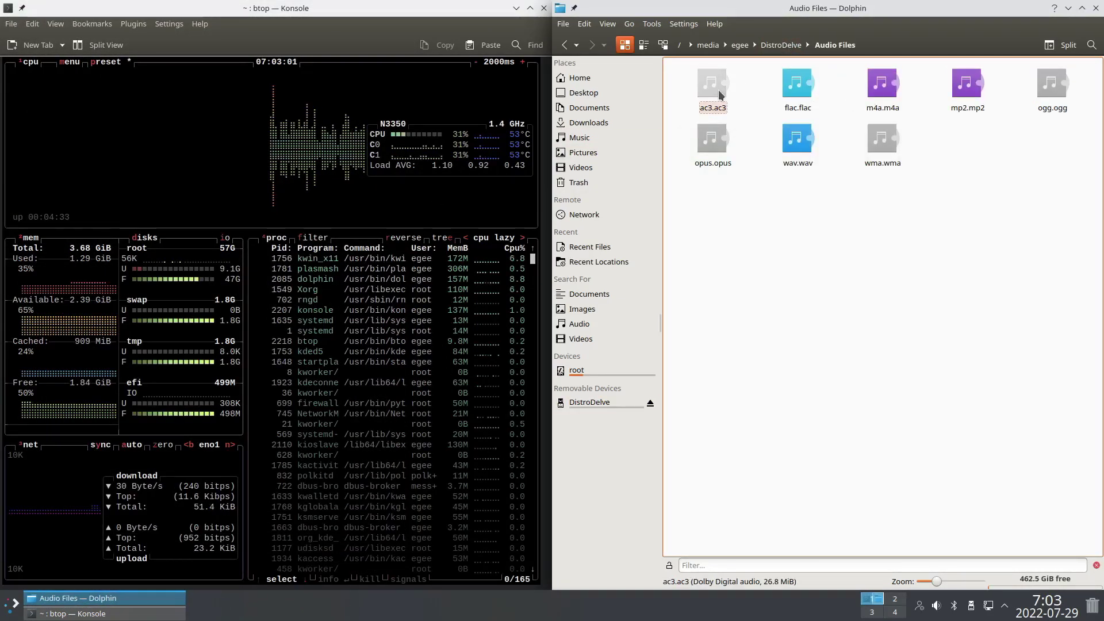
key("Return")
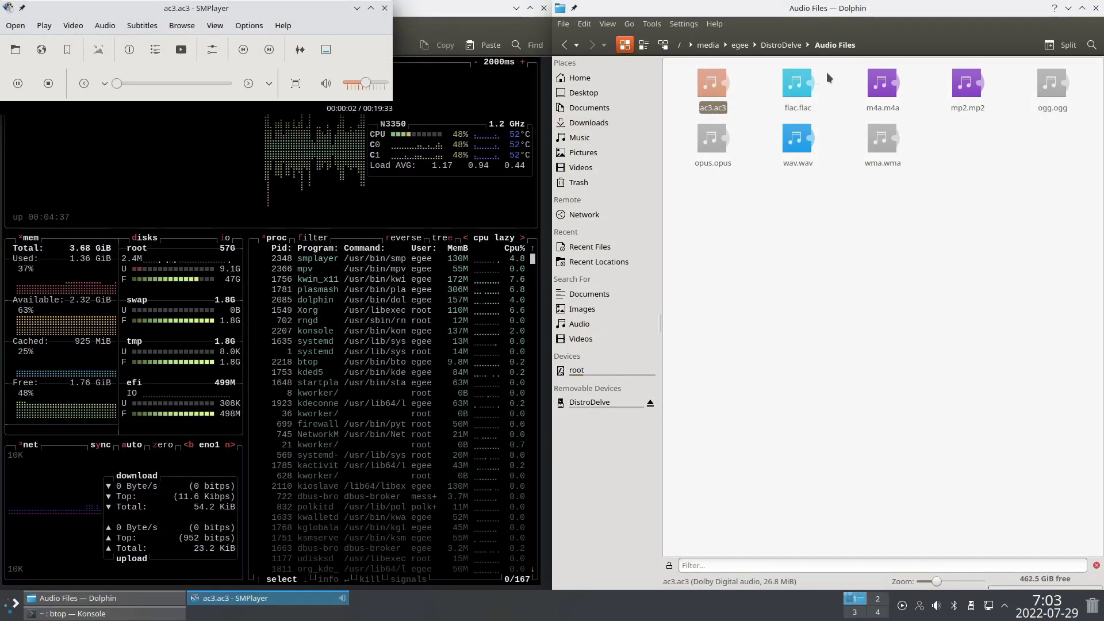
double_click(796, 90)
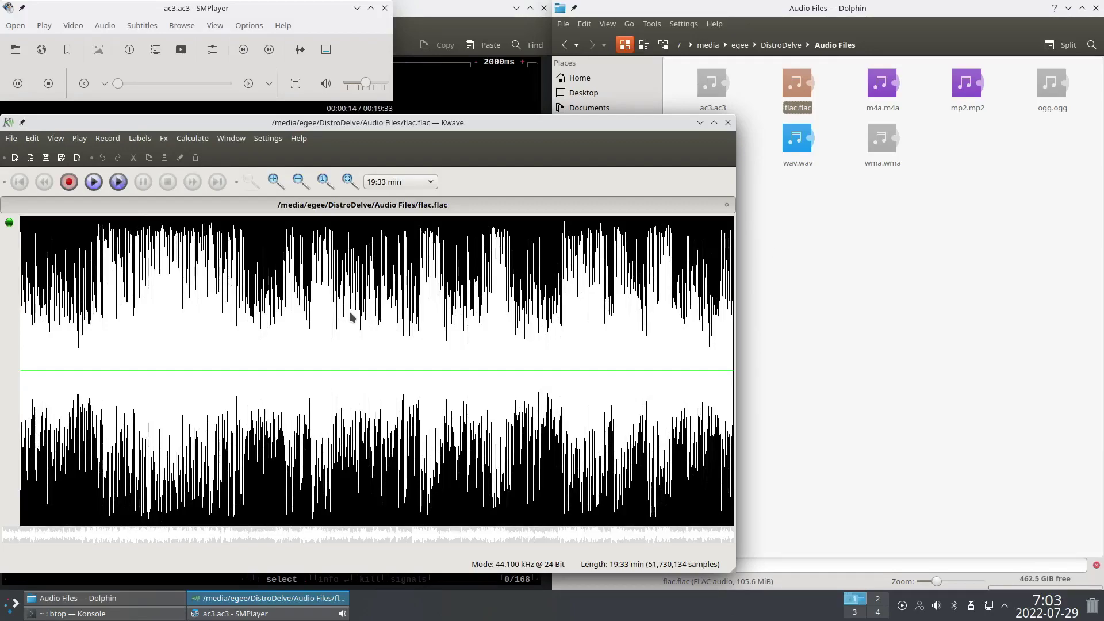
Select 07:06–18:39 of the flac.flac waveform, then show the About KDE and About Kwave dialogs.
left_click_drag(92, 284, 546, 285)
left_click_drag(699, 293, 279, 332)
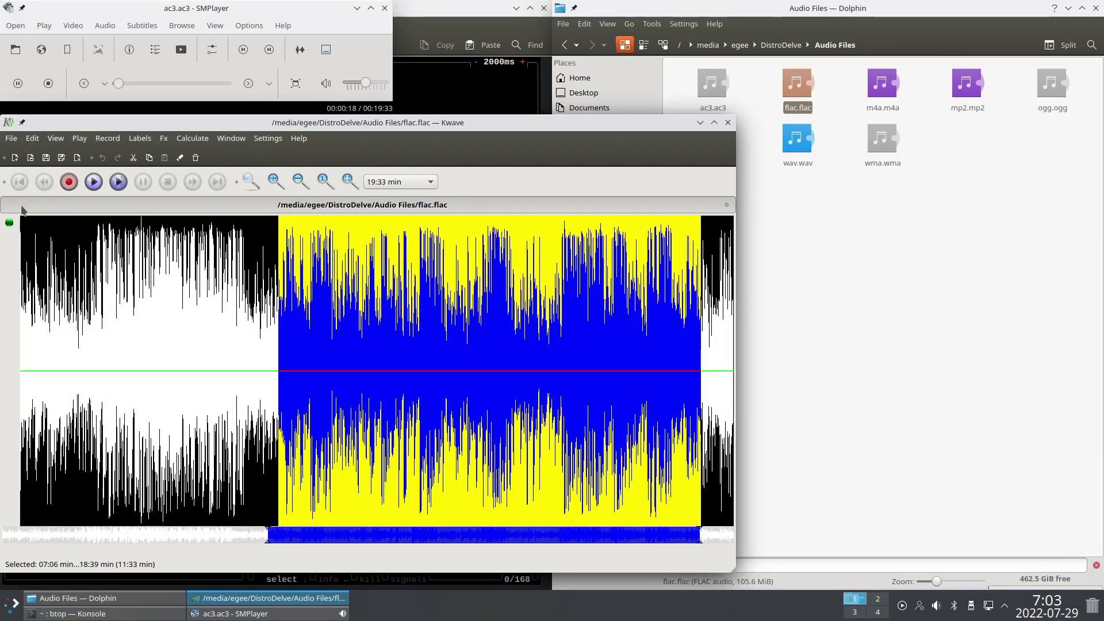
left_click(297, 140)
left_click(312, 195)
left_click(297, 140)
left_click(313, 181)
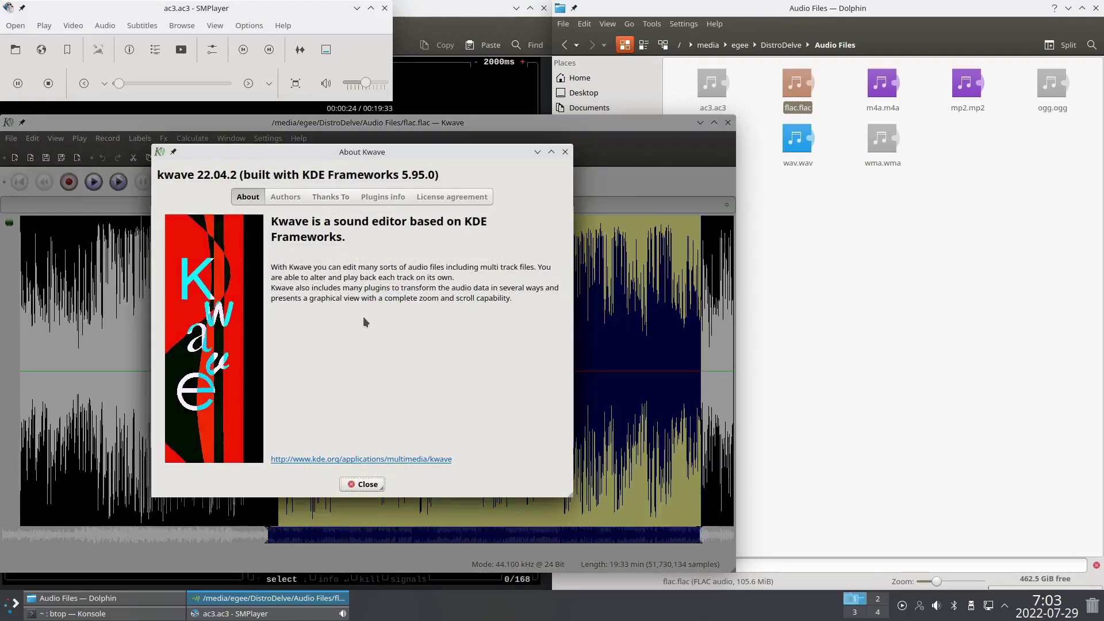
Browse the About Kwave authors, thanks, plugins and licence pages, then close both About dialogs.
left_click(286, 196)
left_click(345, 197)
left_click(365, 198)
left_click(447, 197)
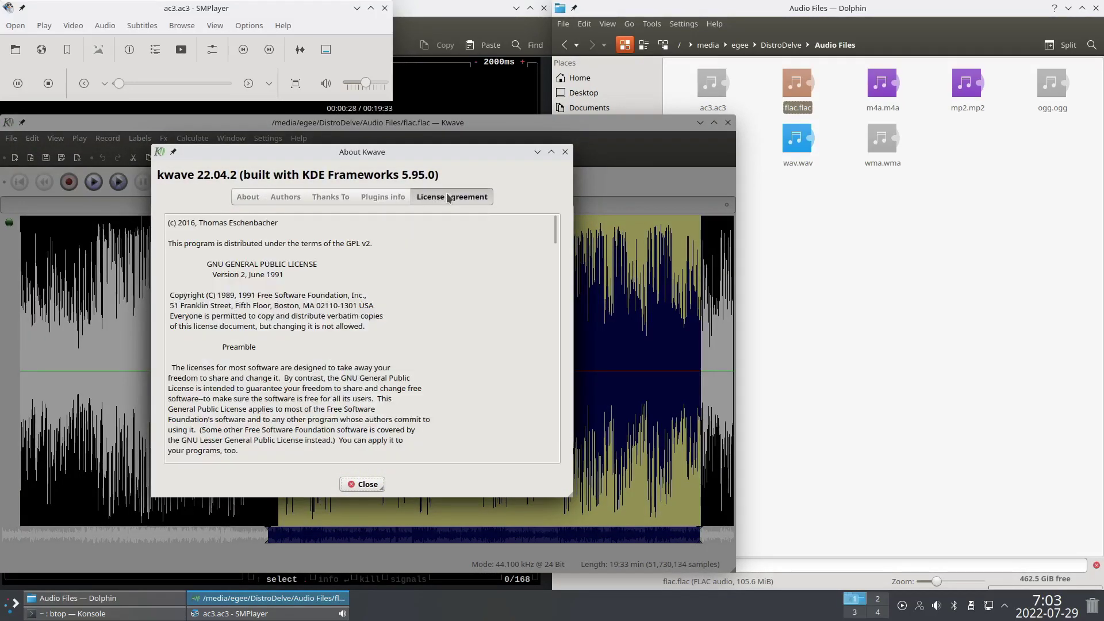
double_click(185, 222)
scroll(417, 332, "down", 12)
scroll(225, 246, "up", 12)
left_click(248, 196)
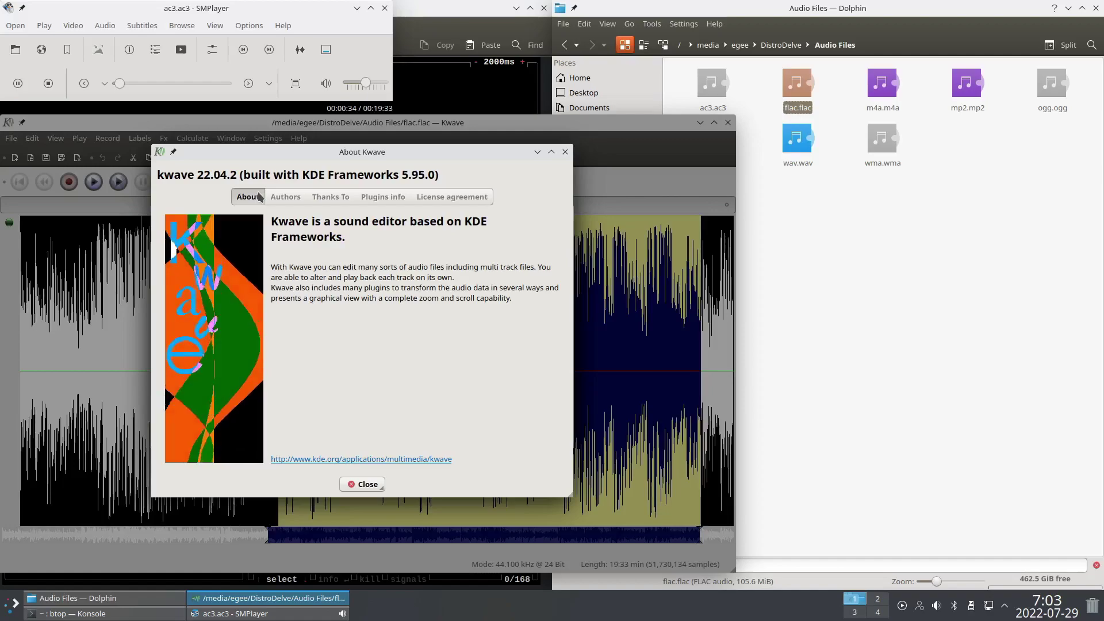
left_click(362, 484)
left_click(549, 438)
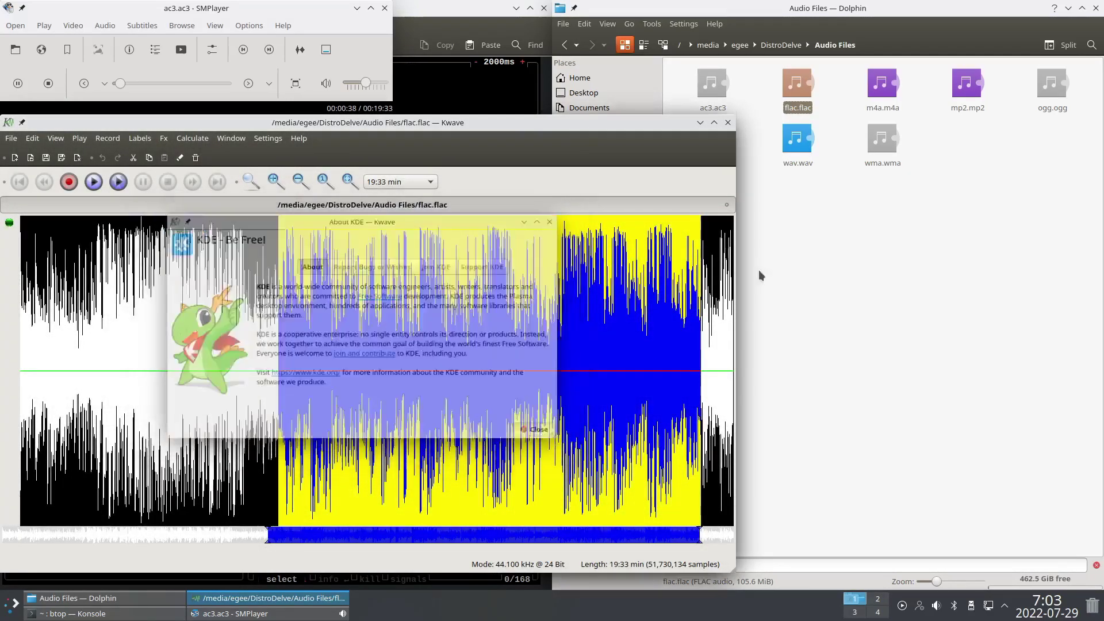
Open mp2.mp2 in Kwave from the Audio Files folder, selecting ogg.ogg and wma.wma along the way.
left_click(889, 269)
left_click(881, 89)
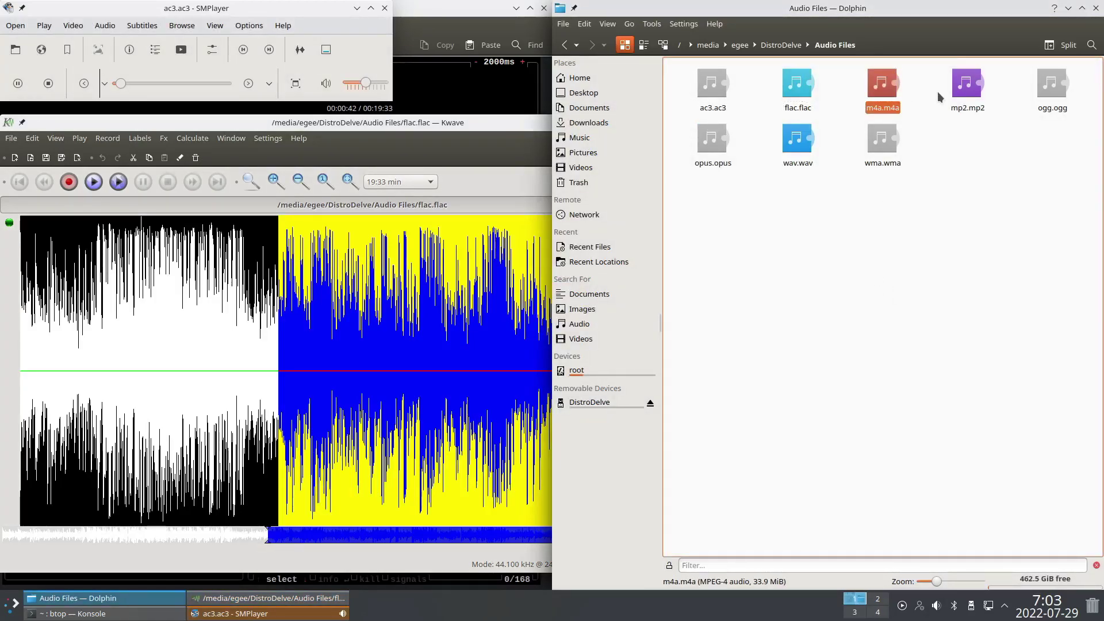
double_click(967, 85)
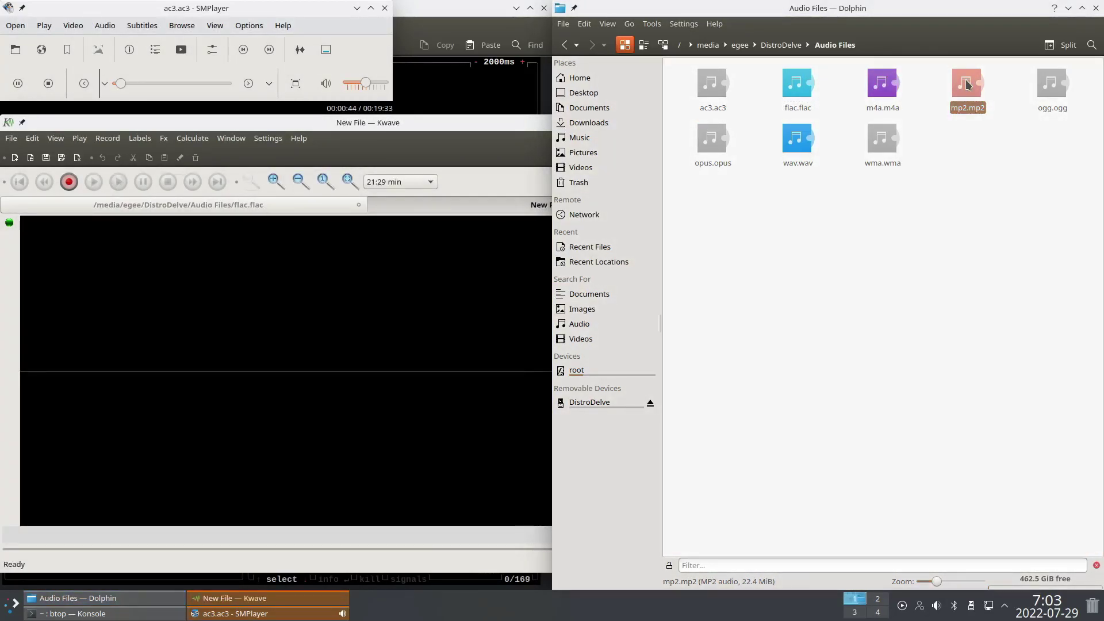
left_click(1054, 84)
mouse_move(709, 150)
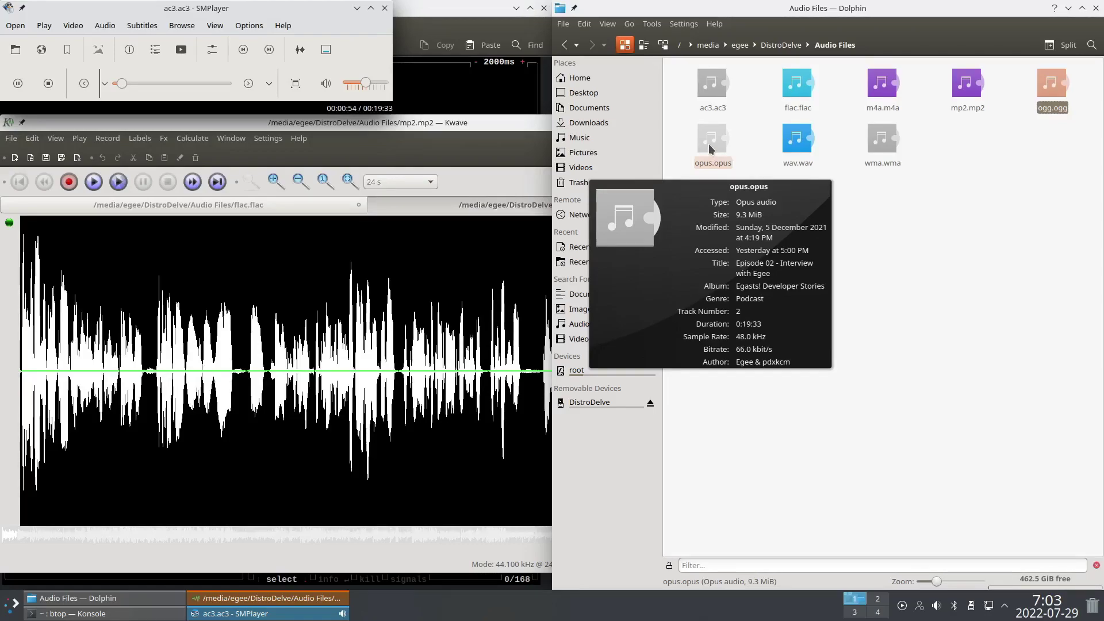
left_click(879, 147)
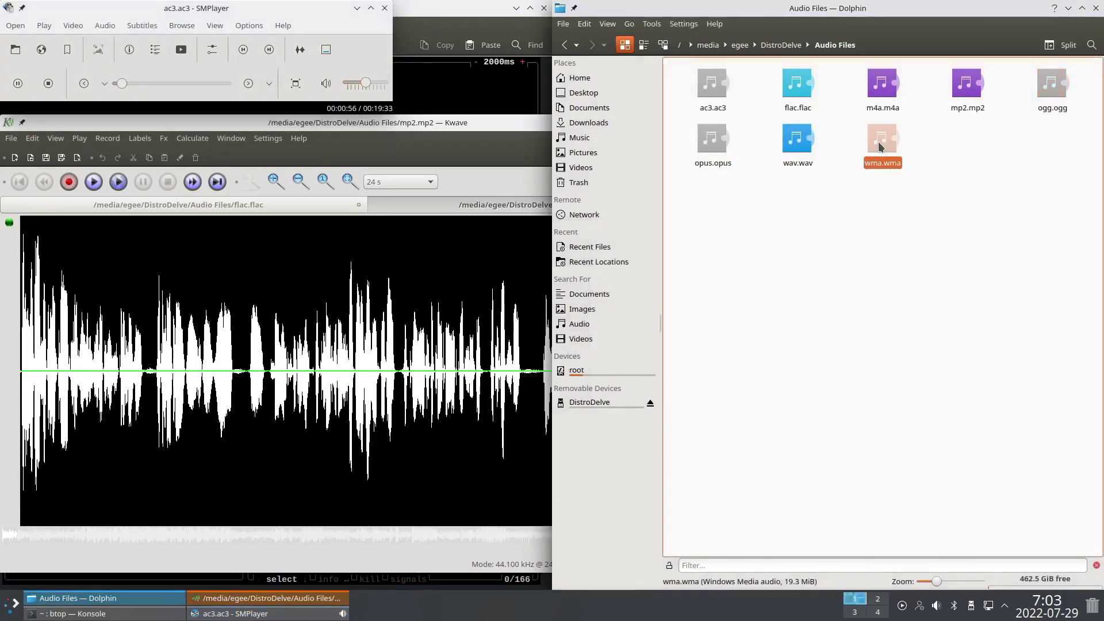
Close mp2.mp2, Kwave and Elisa, and return Dolphin to the DistroDelve folder.
left_click(397, 133)
left_click(728, 123)
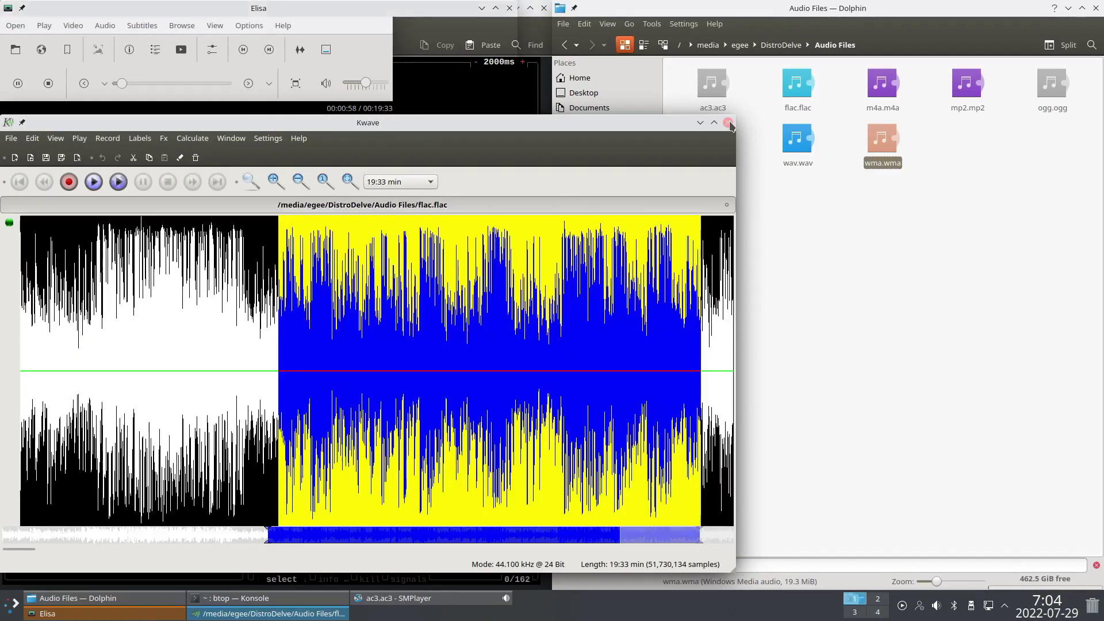
left_click(728, 123)
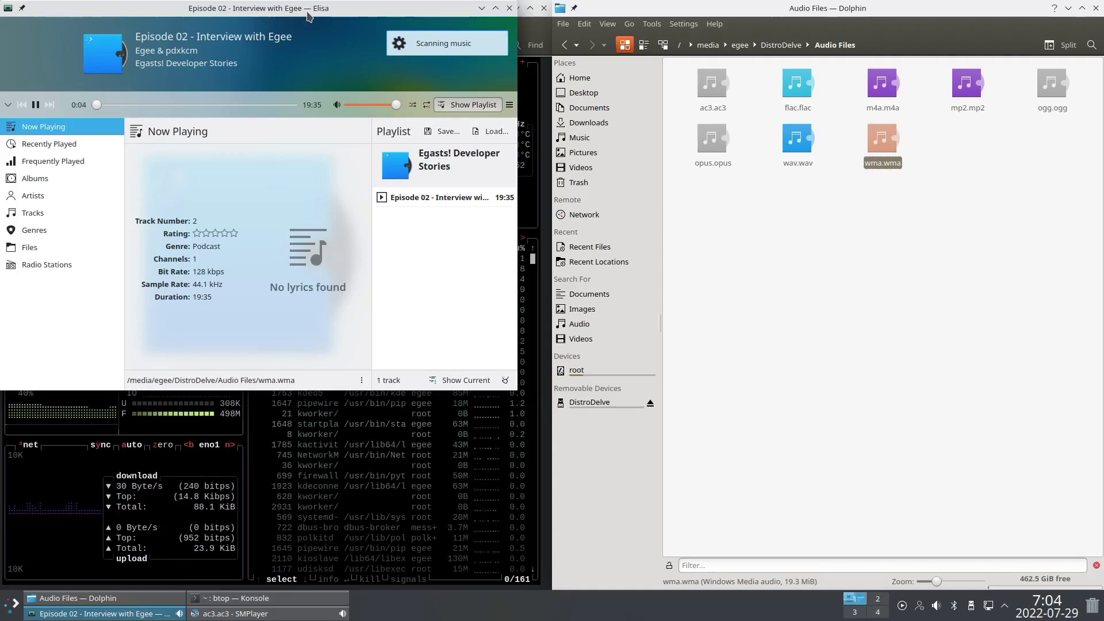
left_click(510, 9)
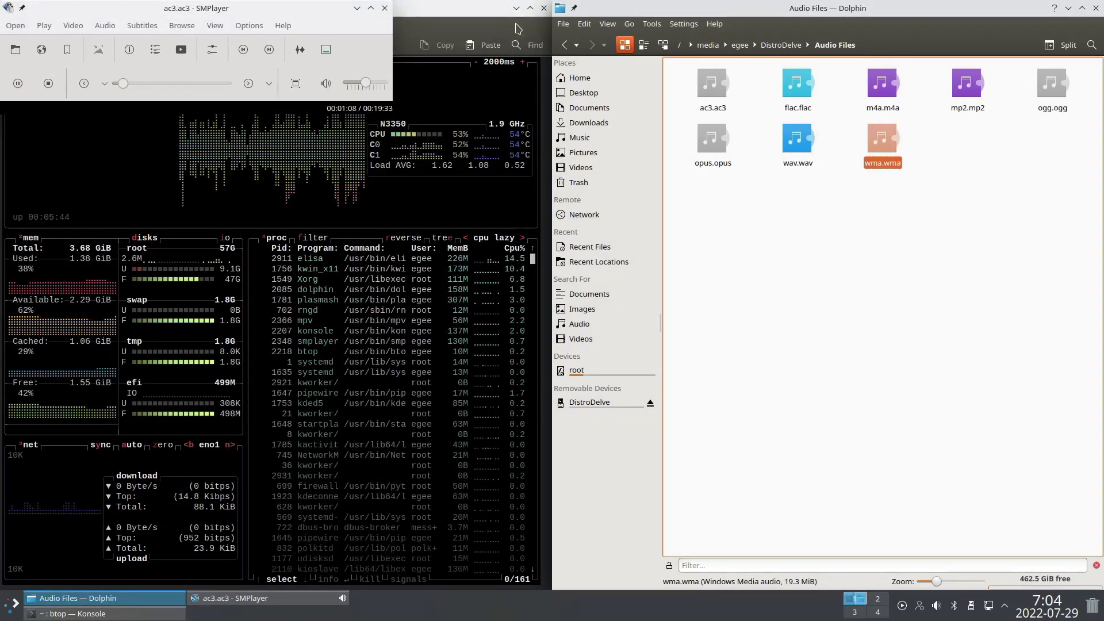
left_click(577, 42)
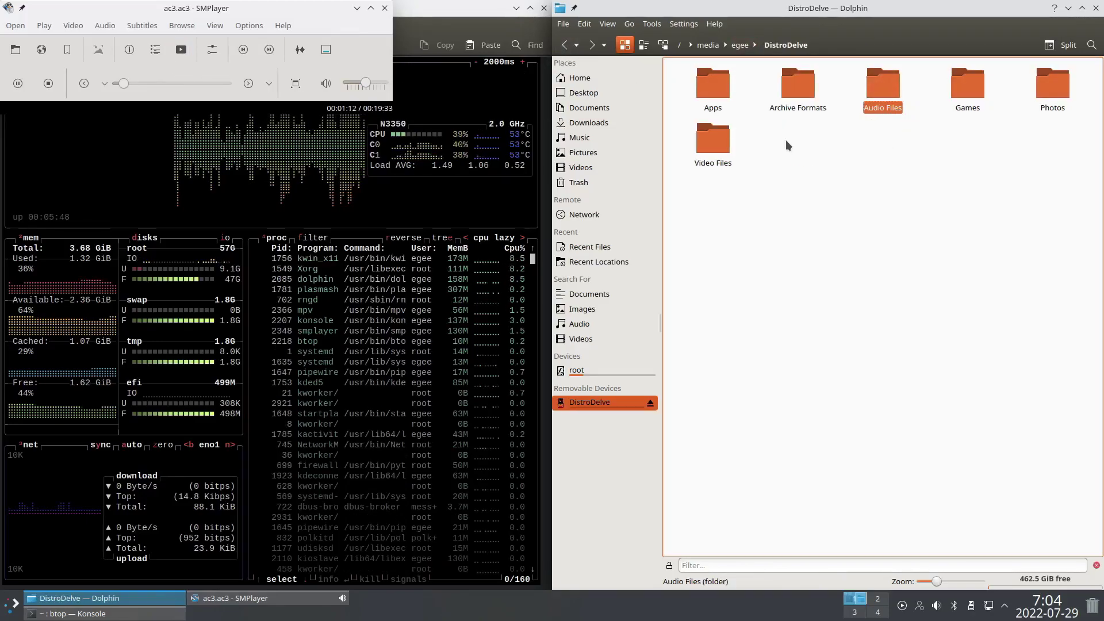
Open the Video Files folder, enlarge and move the playing video window, then close it.
left_click(716, 143)
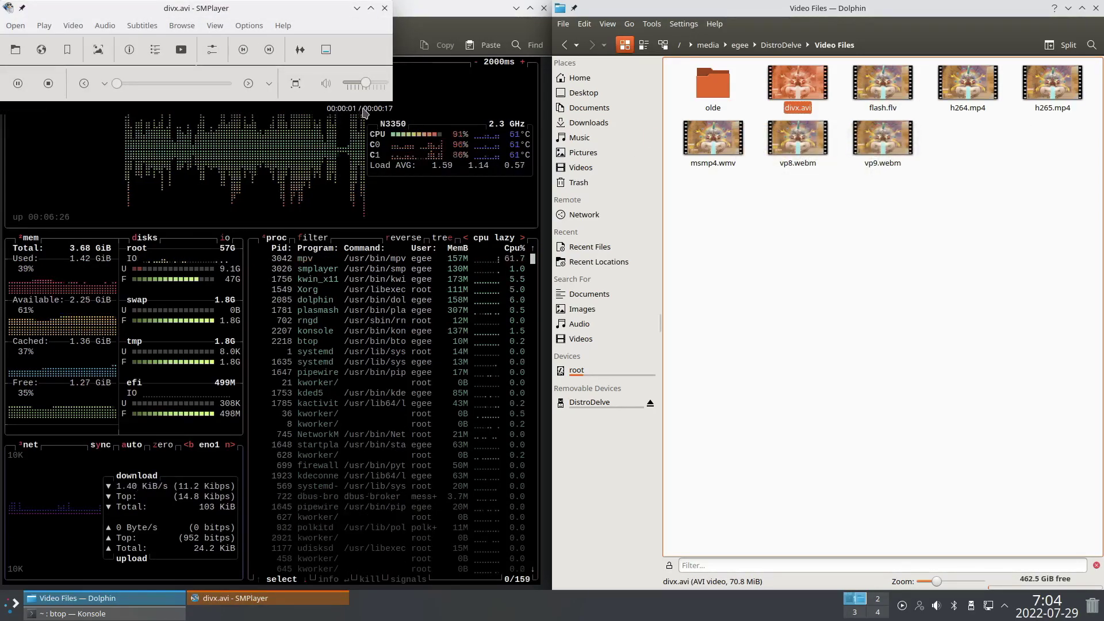
left_click_drag(393, 107, 396, 412)
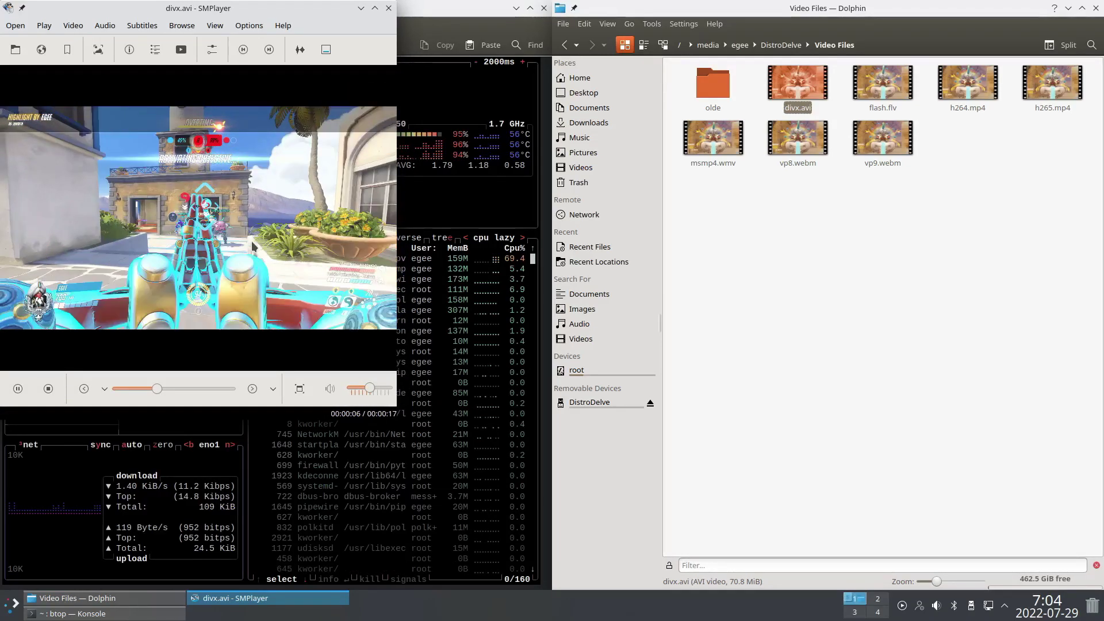
left_click_drag(255, 11, 878, 65)
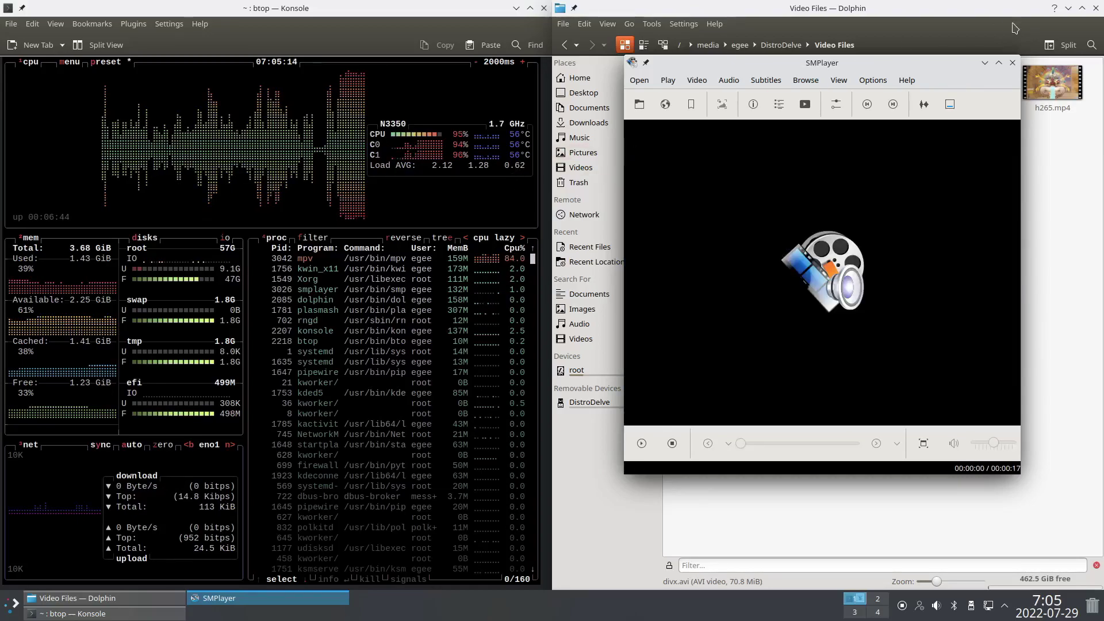
left_click(1012, 63)
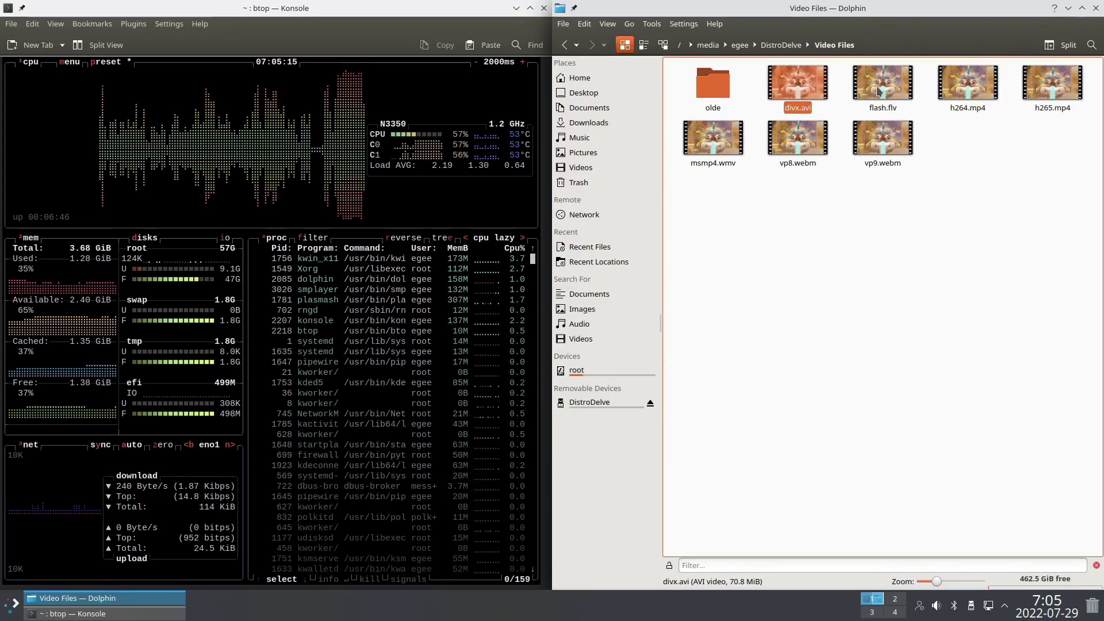
Play flash.flv and then another sample clip in SMPlayer, closing the player afterwards.
left_click(881, 89)
double_click(878, 88)
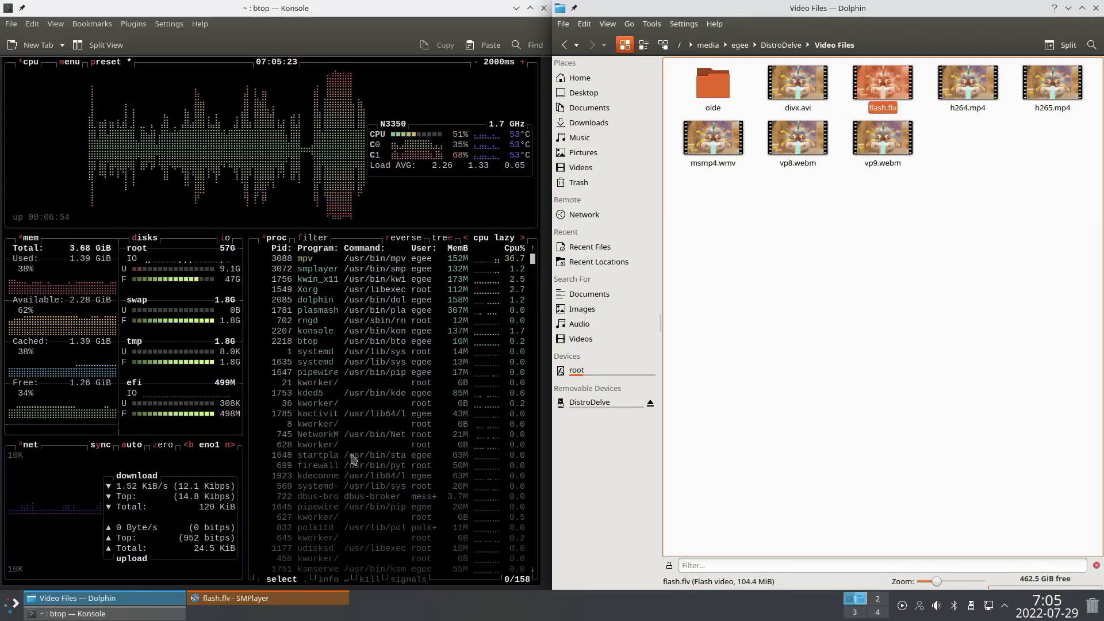
left_click(248, 598)
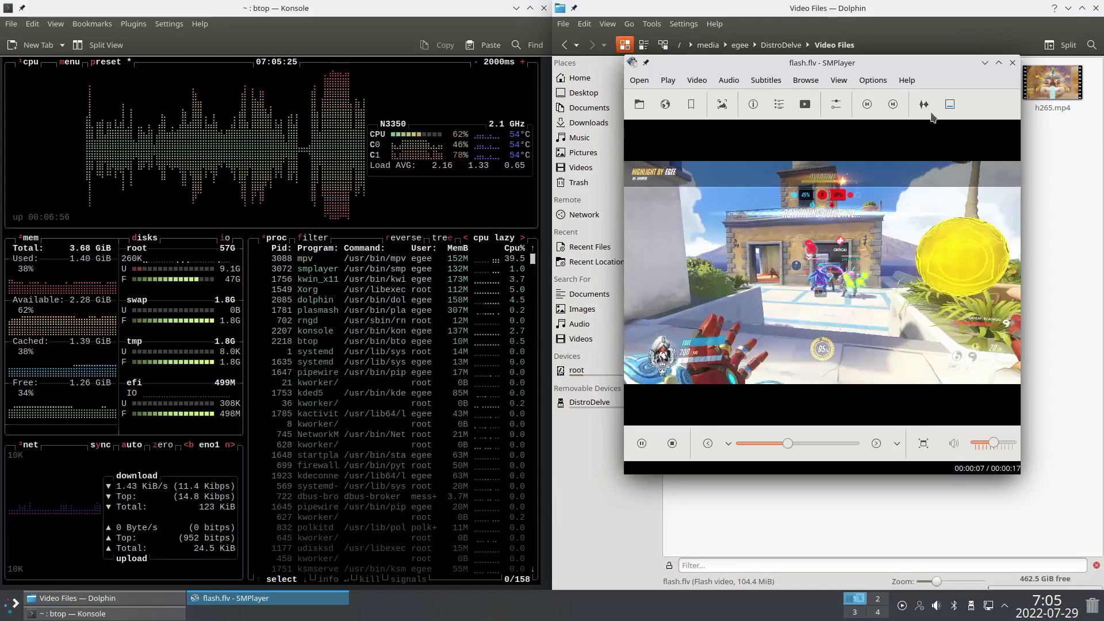
left_click(1040, 102)
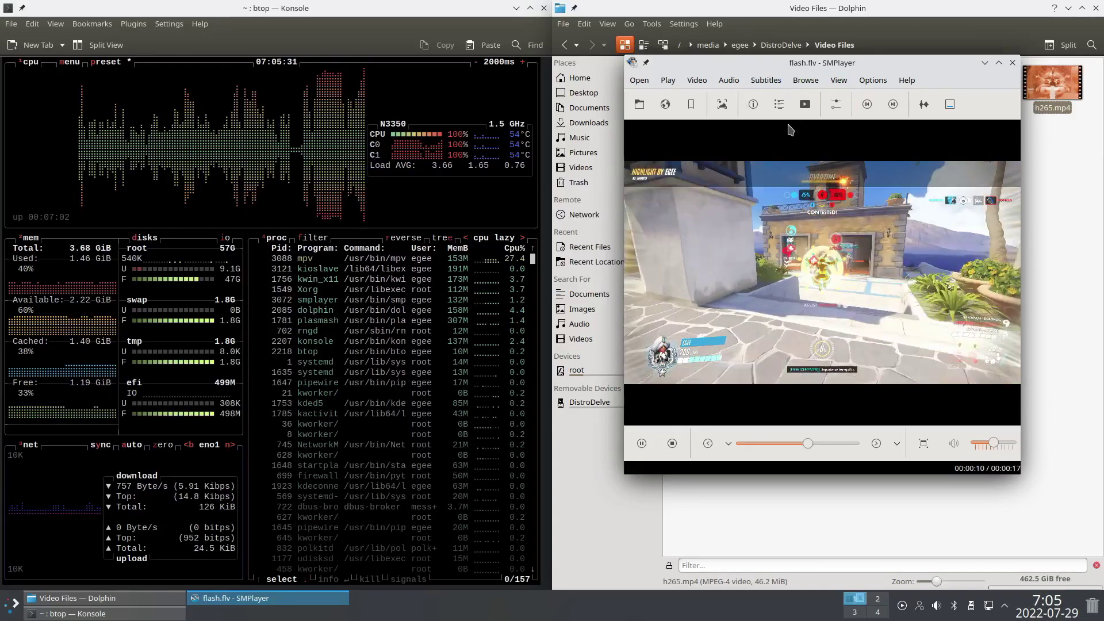
left_click(1057, 181)
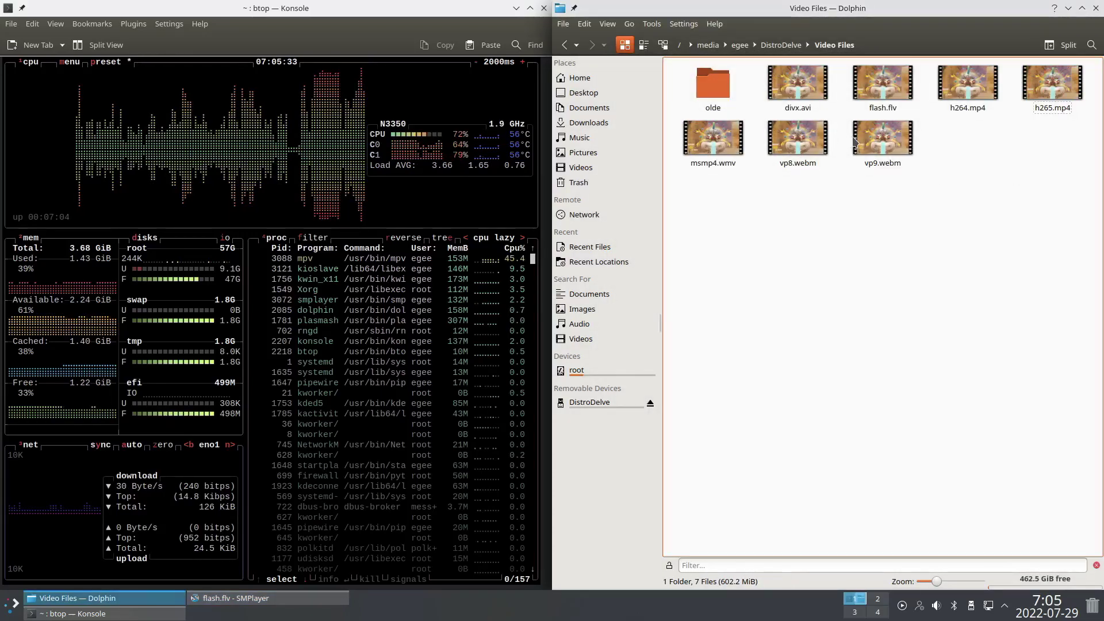
double_click(876, 146)
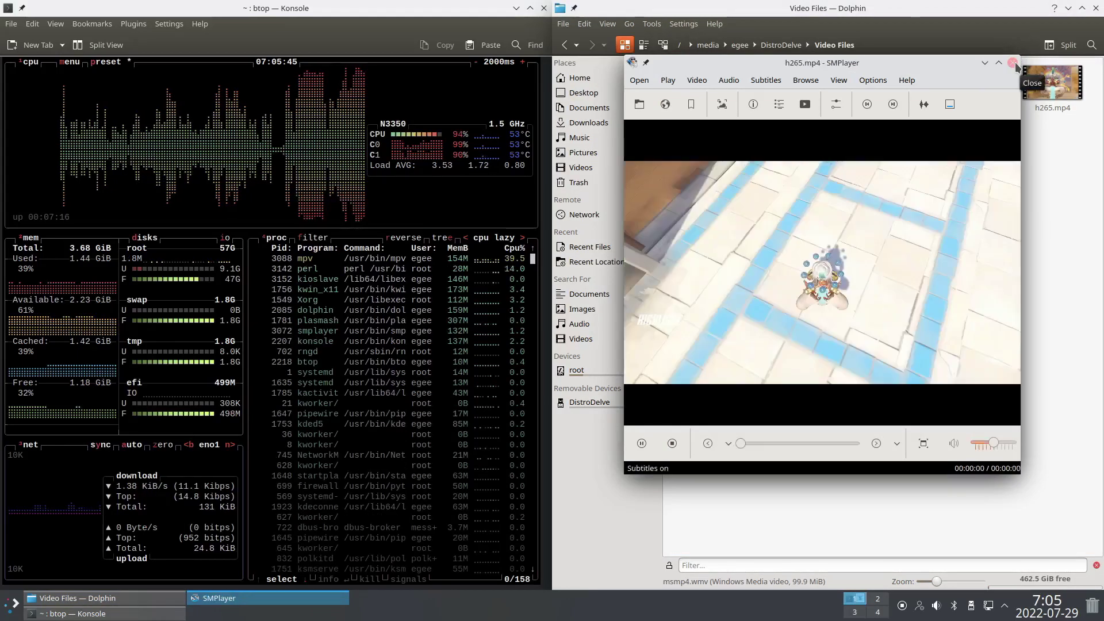
left_click(1013, 63)
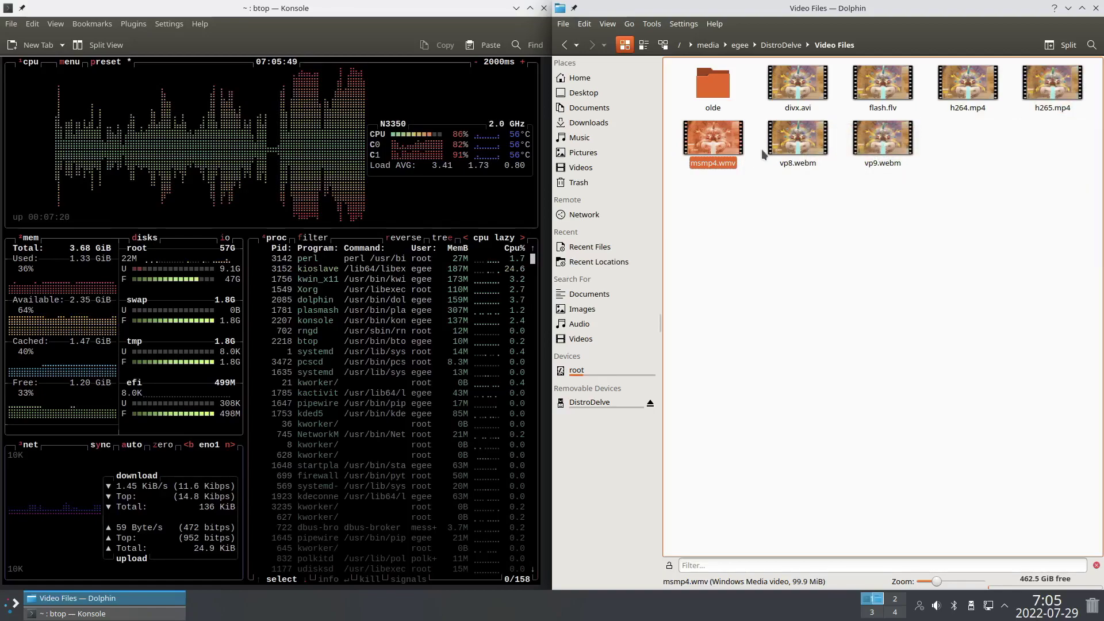
Play vp8.webm in SMPlayer and move its window to the left half.
left_click(804, 145)
double_click(804, 148)
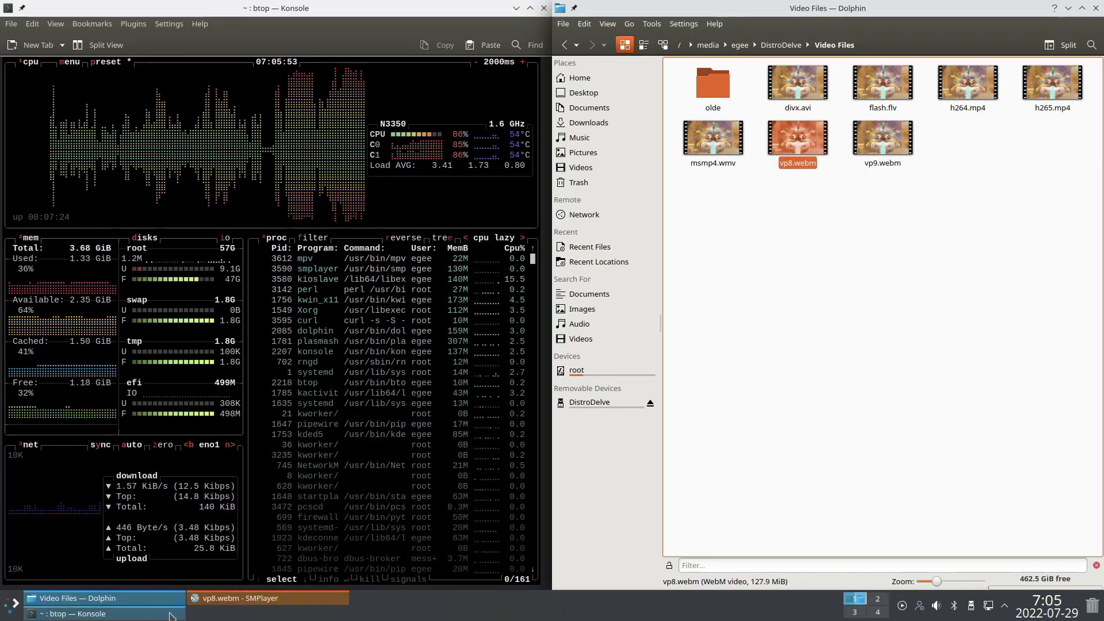
left_click(240, 600)
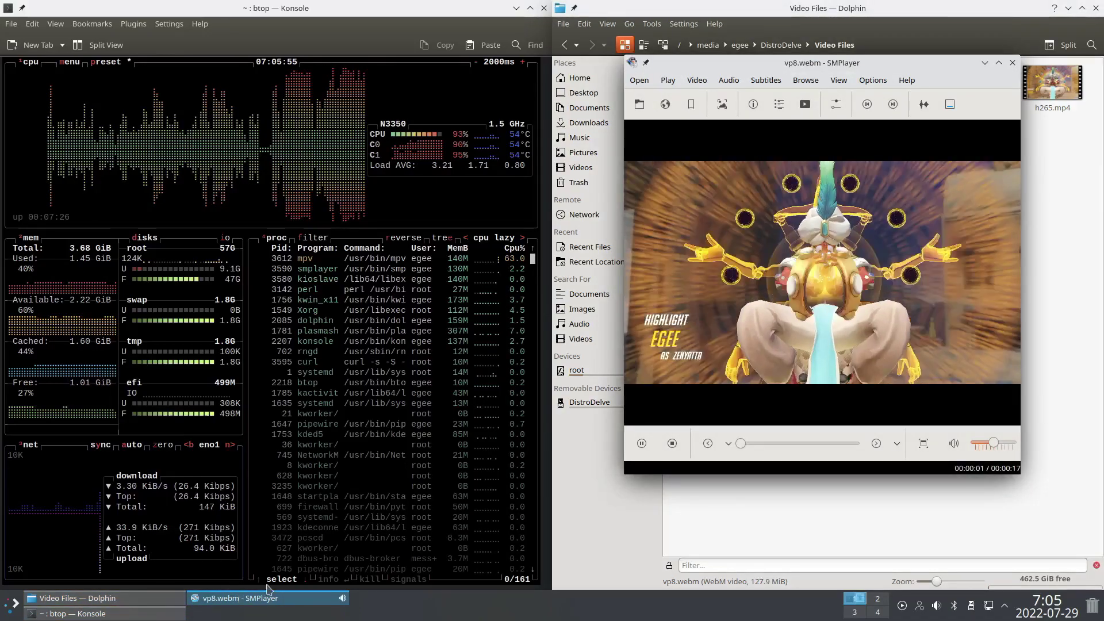
left_click_drag(888, 75, 513, 186)
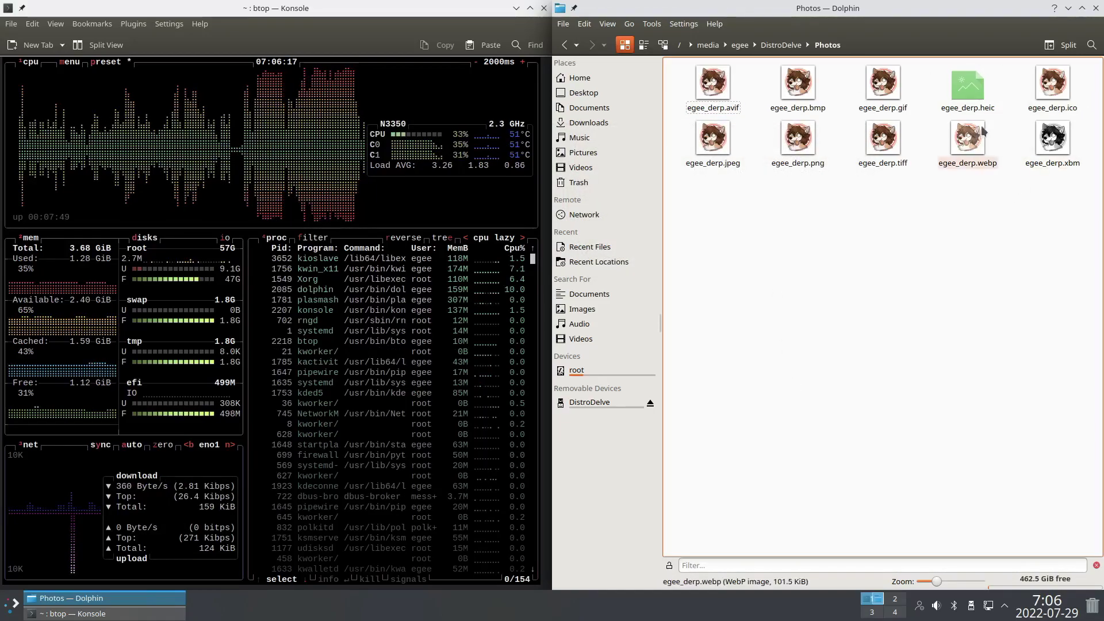
Open egee_derp.heic in Gwenview, centre the window, close it after the load error, and go back to Apps.
mouse_move(991, 113)
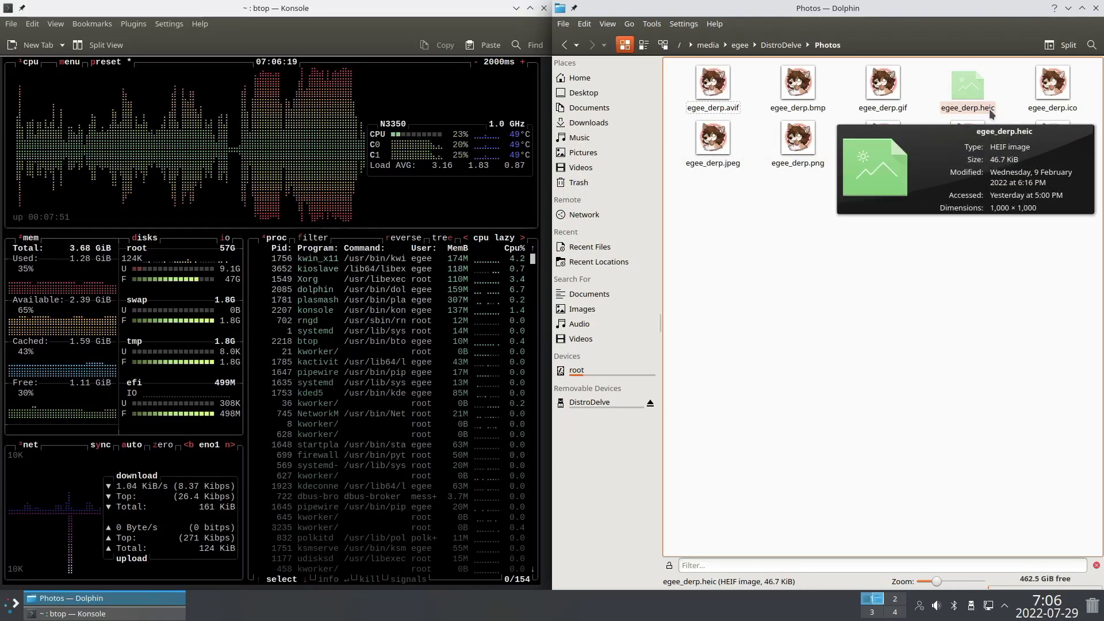
double_click(990, 112)
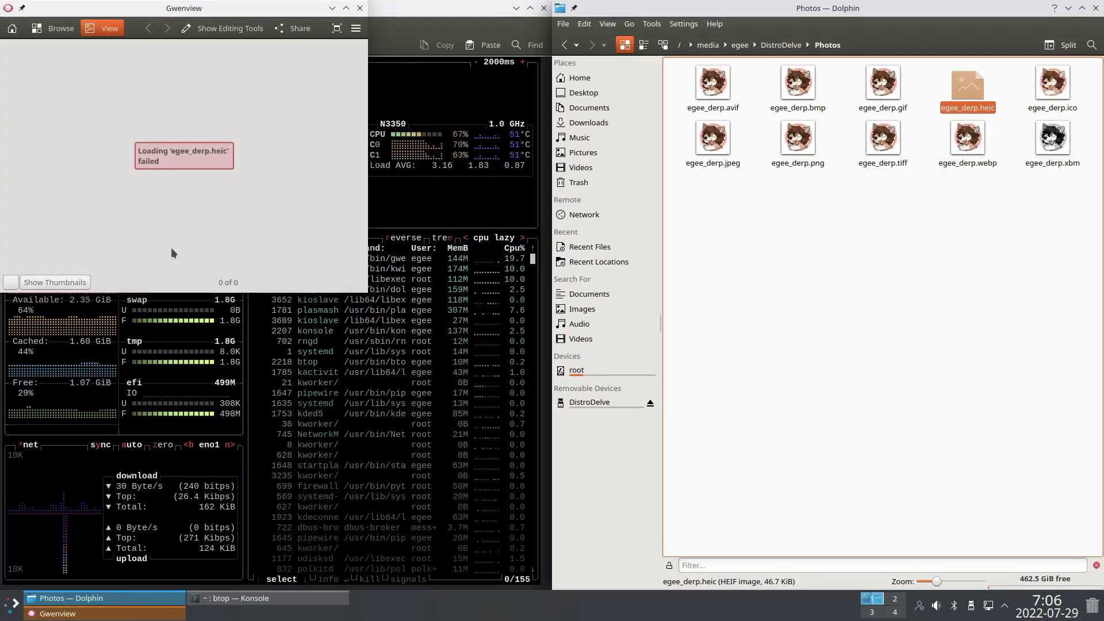
left_click_drag(146, 11, 458, 71)
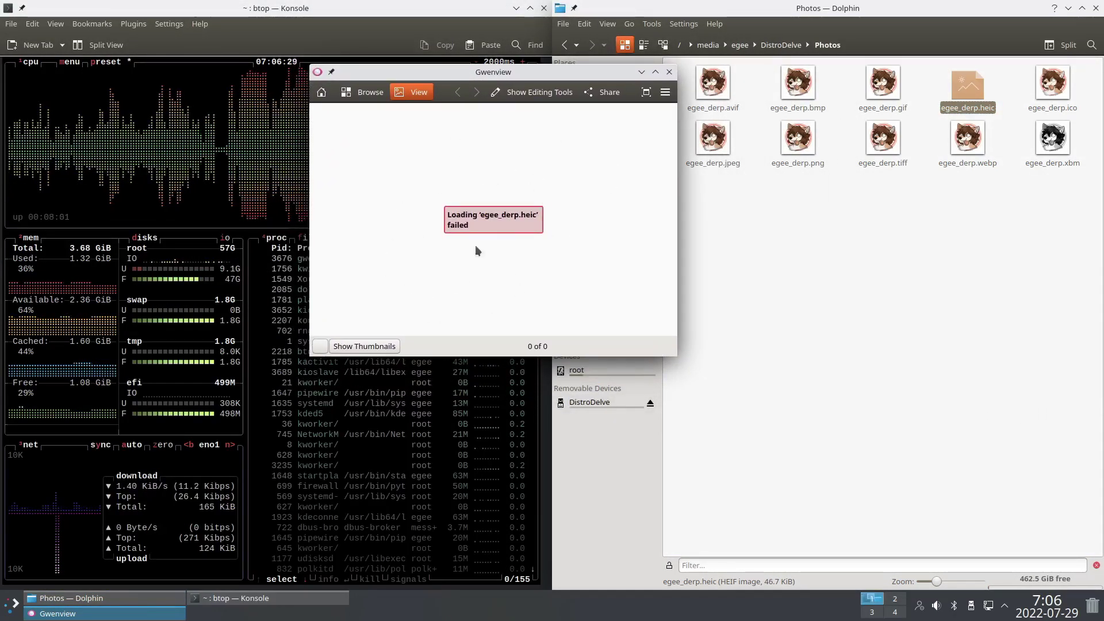
left_click(669, 74)
key("alt+Left")
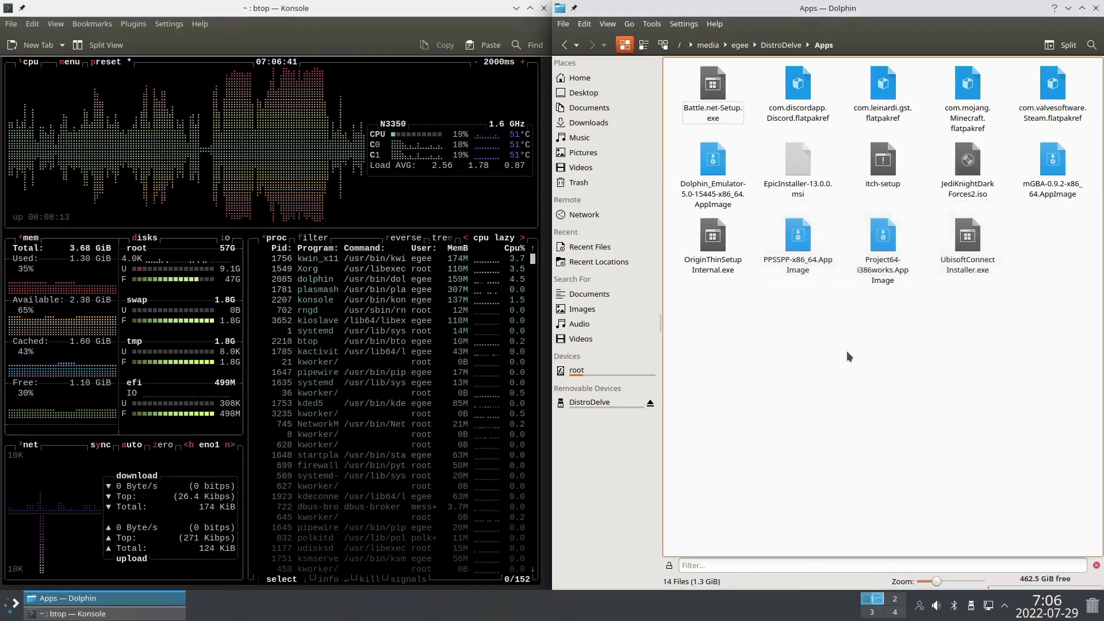
Launch itch-setup past the warning, check its context menu, then open a terminal in the Apps folder.
double_click(886, 190)
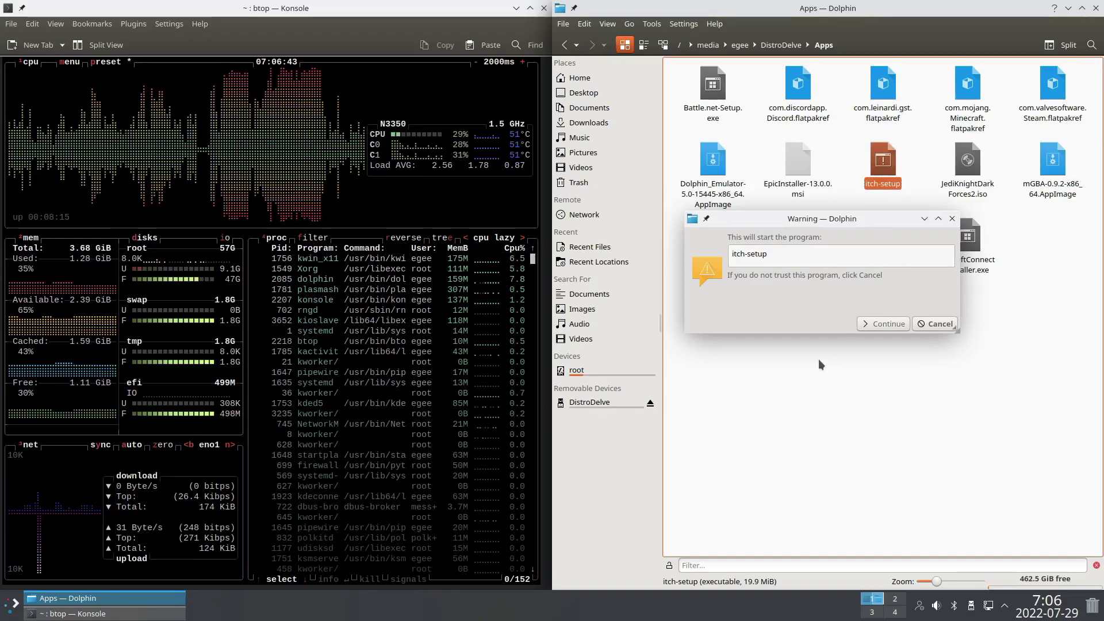
left_click(884, 324)
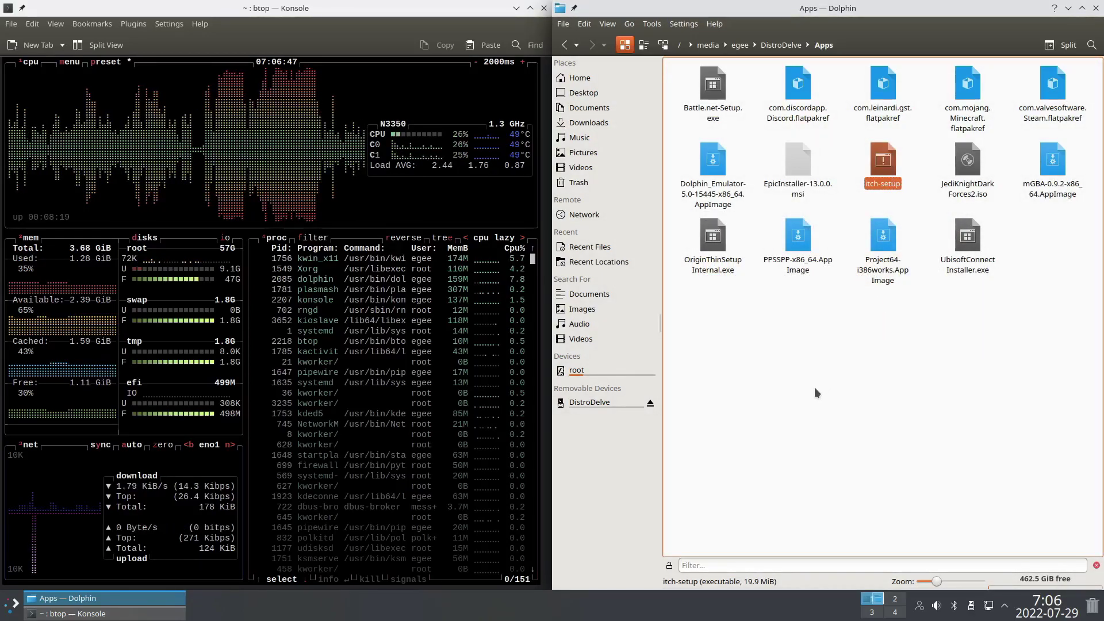
right_click(884, 167)
left_click(718, 429)
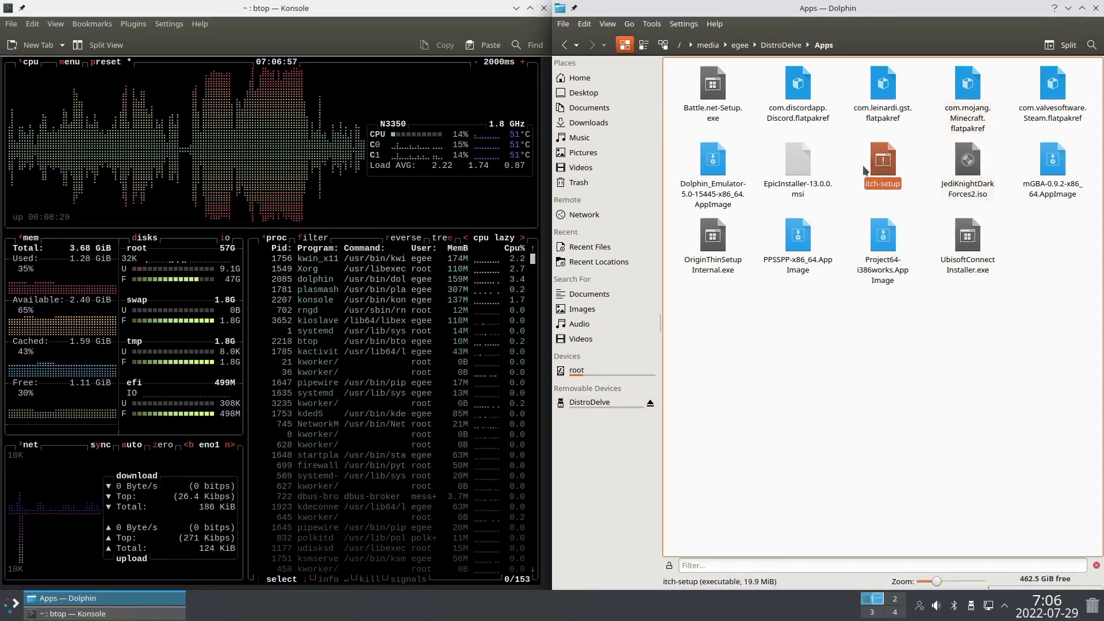
left_click(935, 275)
key("shift+F4")
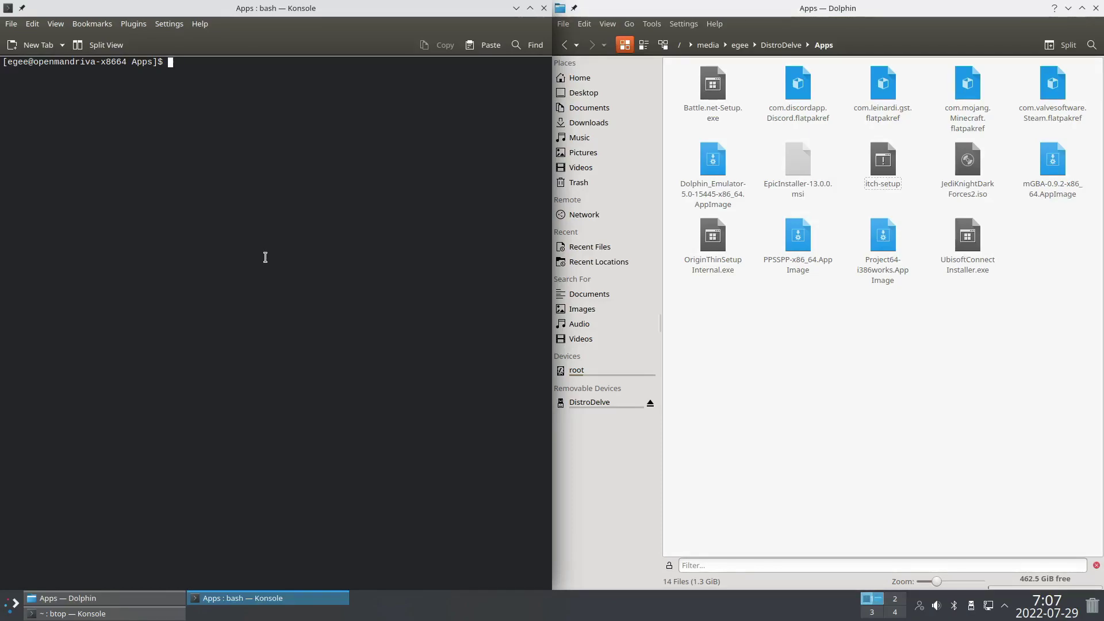
Try the wine command, cancel it, then run sudo dnf install wine-staging.
type("wine")
key("Return")
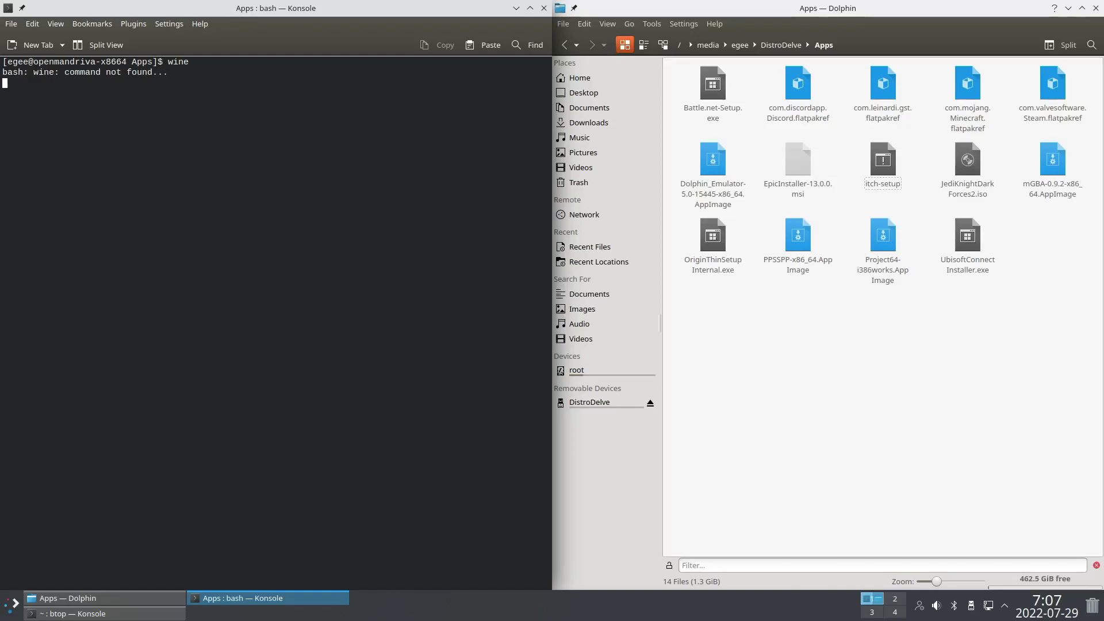
key("ctrl+c")
key("ctrl+c")
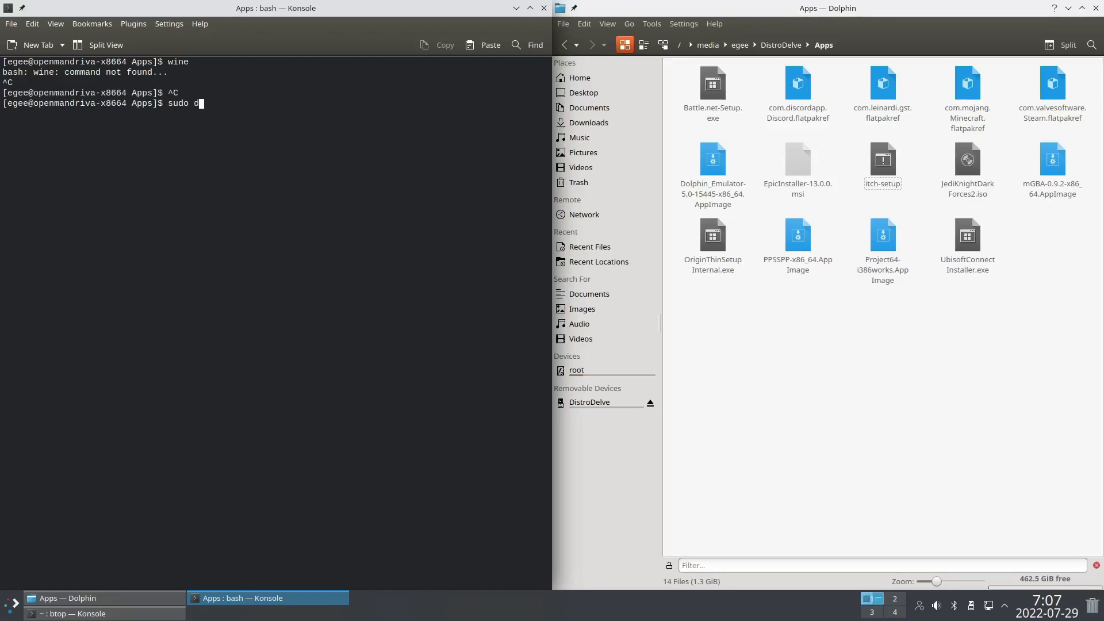
type("sudo dnf install wine-staging")
key("Return")
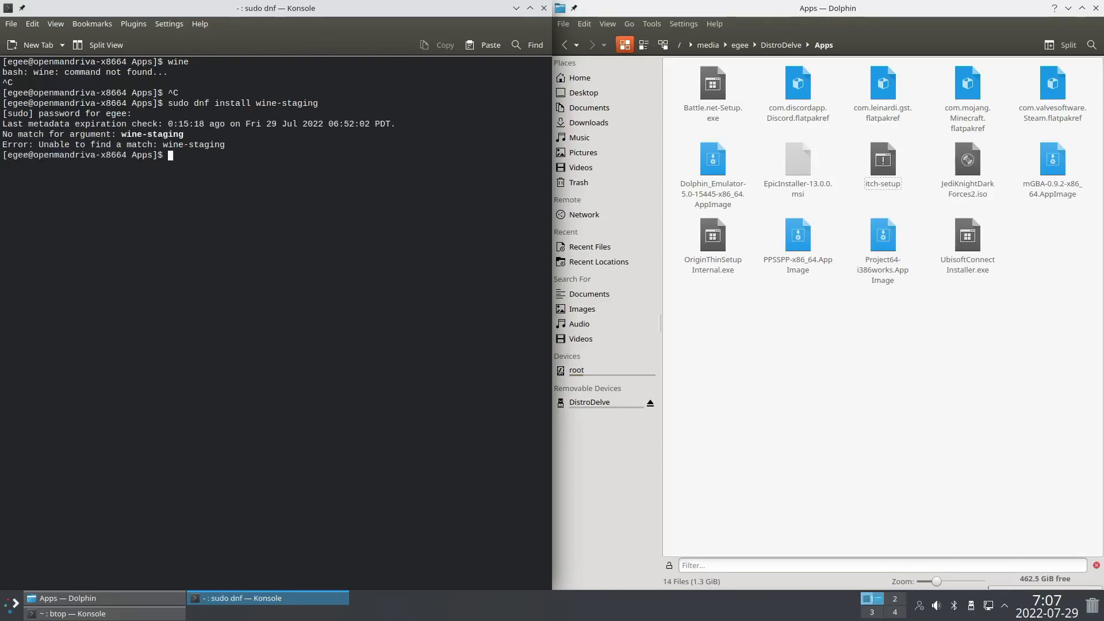
Install the wine package with its 33 packages, clear the terminal, and run wine Battle.net-Setup.exe.
key("Up")
key("BackSpace")
key("BackSpace")
key("BackSpace")
key("BackSpace")
key("BackSpace")
key("BackSpace")
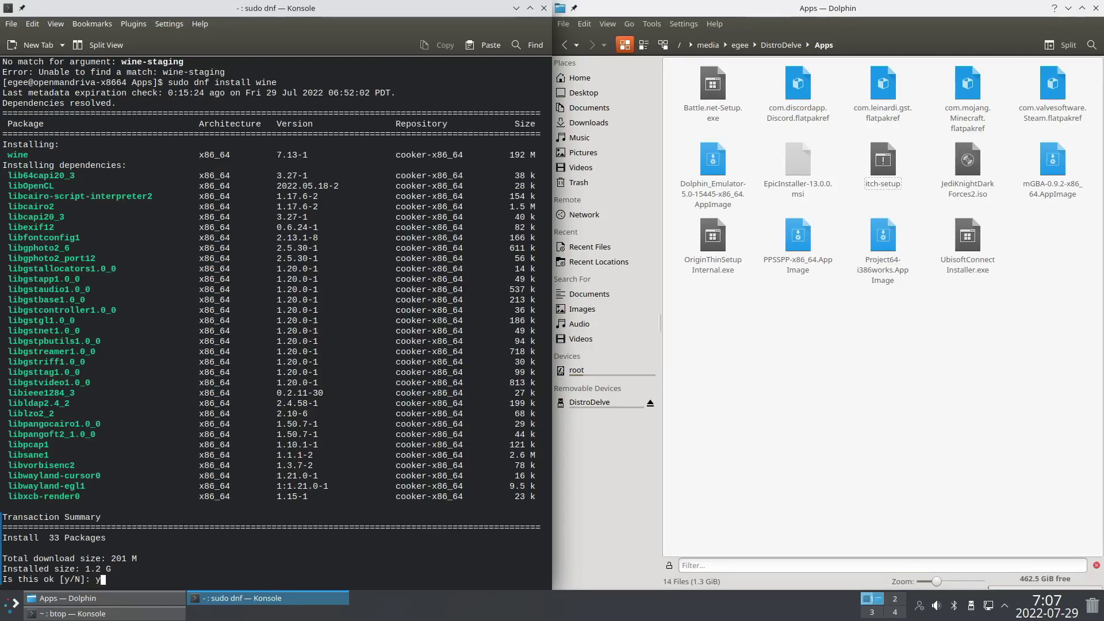
key("Return")
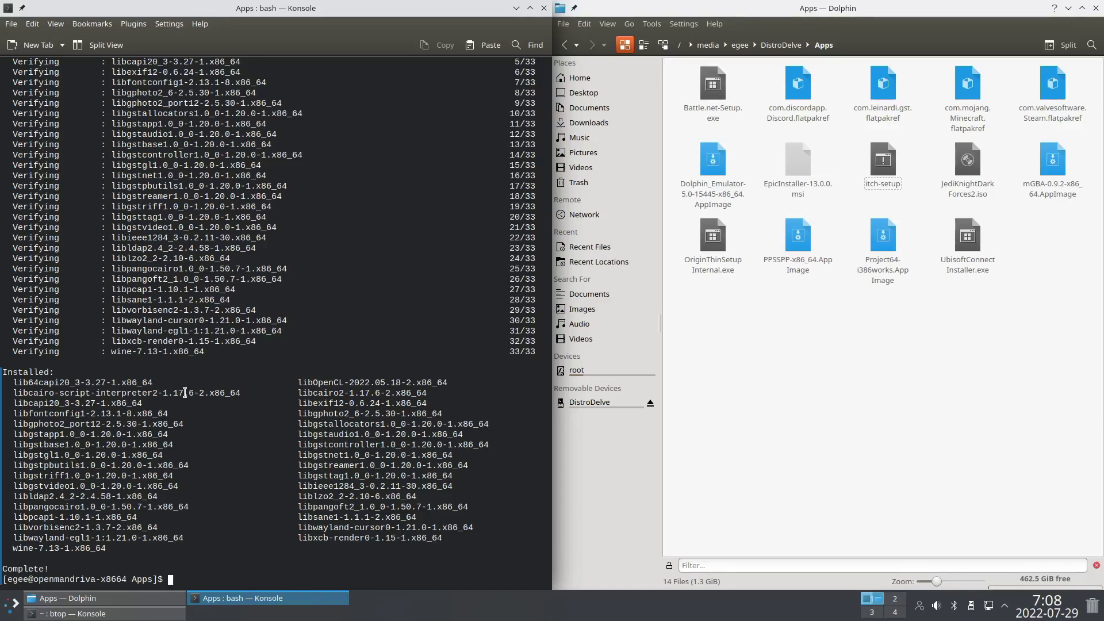
type("ear")
key("Return")
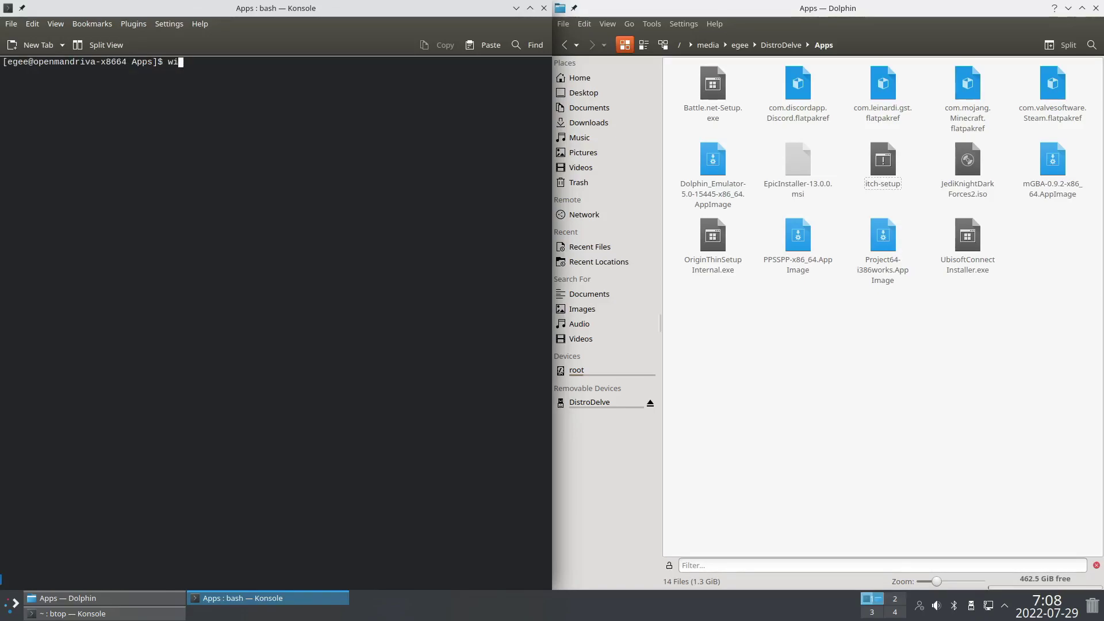
key("Return")
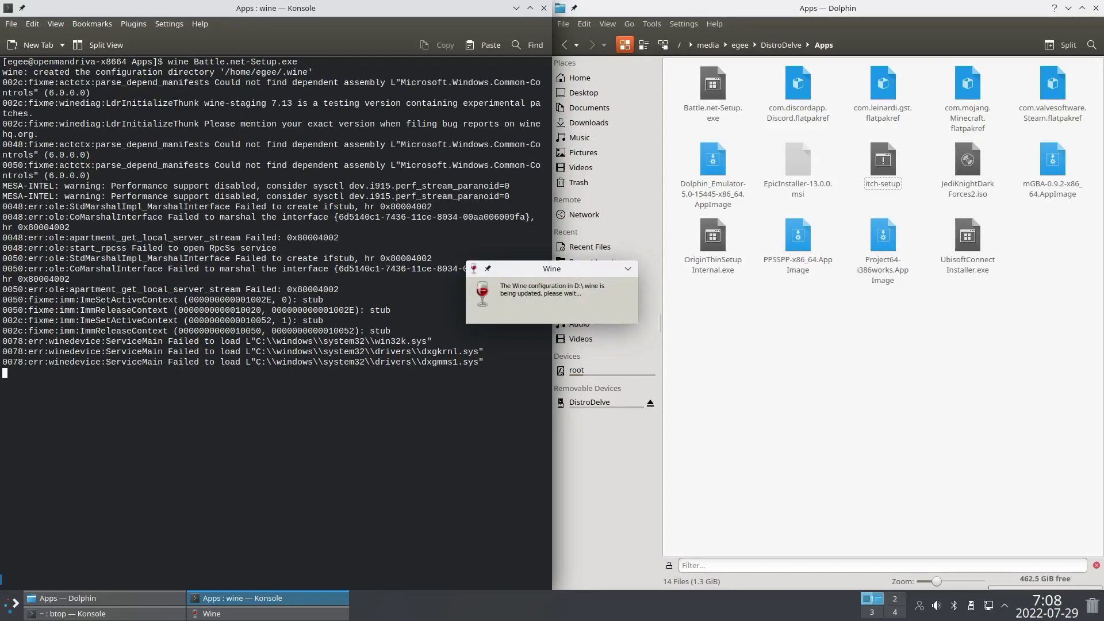
Accept the Wine Mono install and split Konsole into side-by-side panes.
left_click(638, 334)
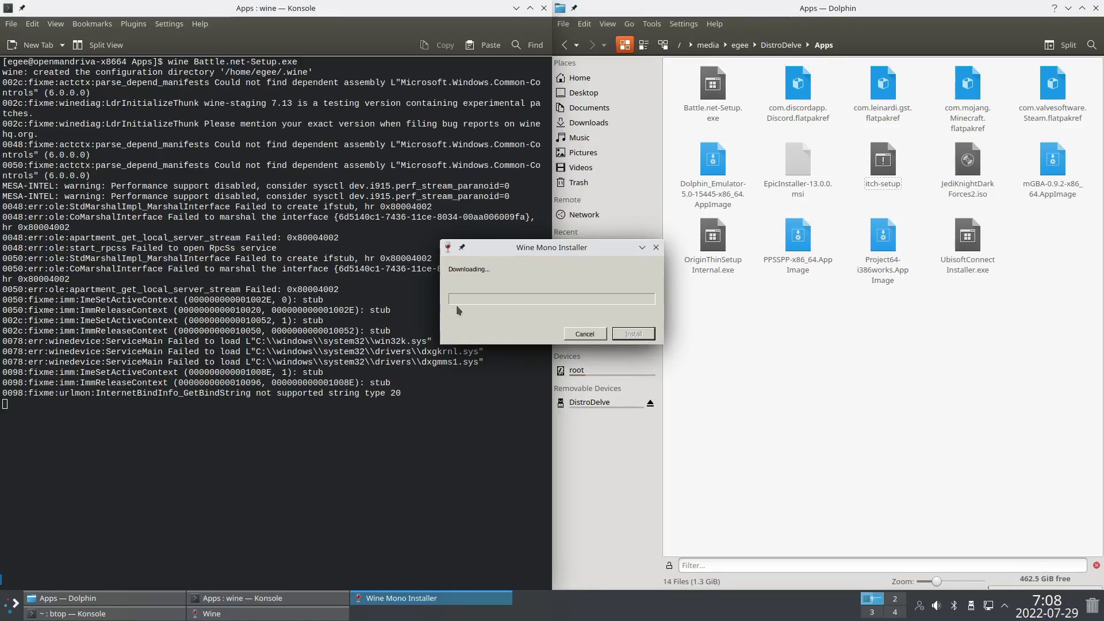
left_click(107, 45)
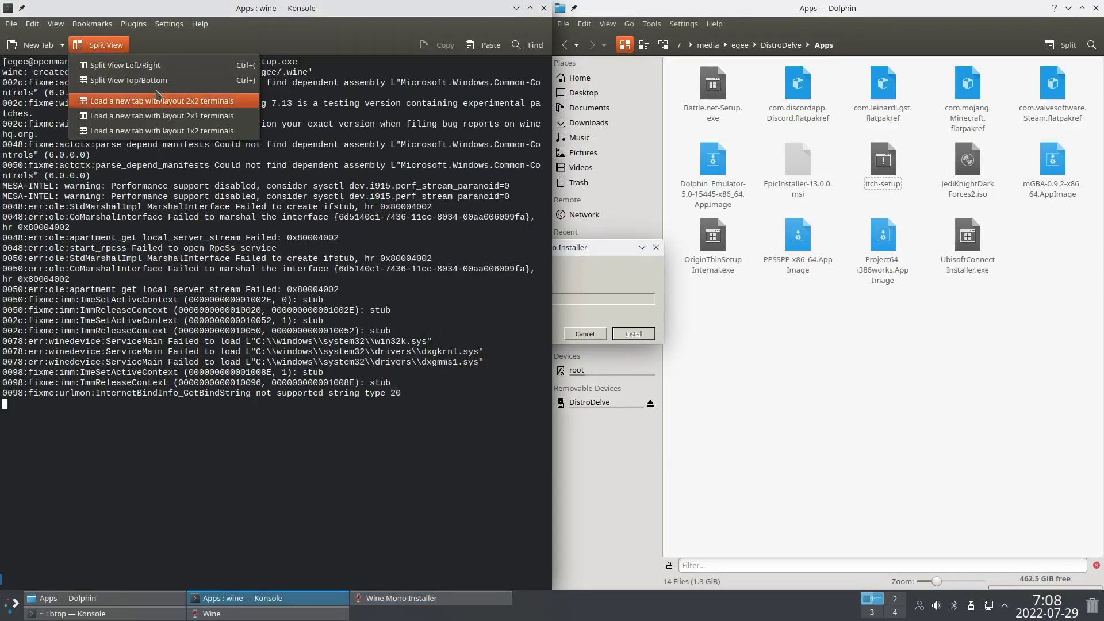
left_click(144, 68)
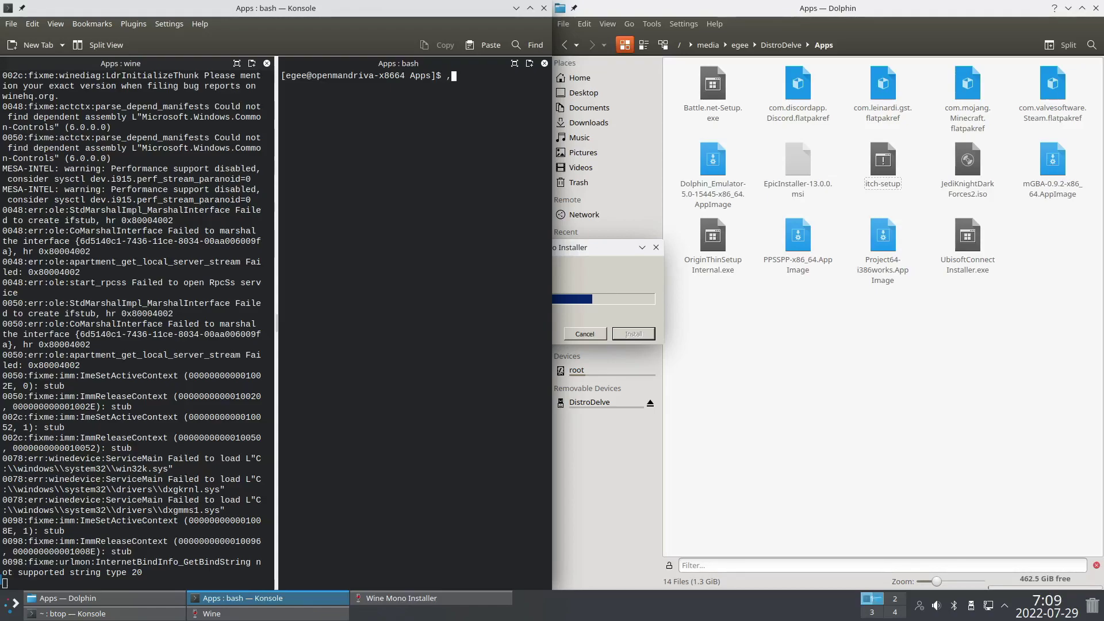
Make itch-setup executable with chmod +x itch-setup and try running ./itch-setup.
type("./it")
key("Return")
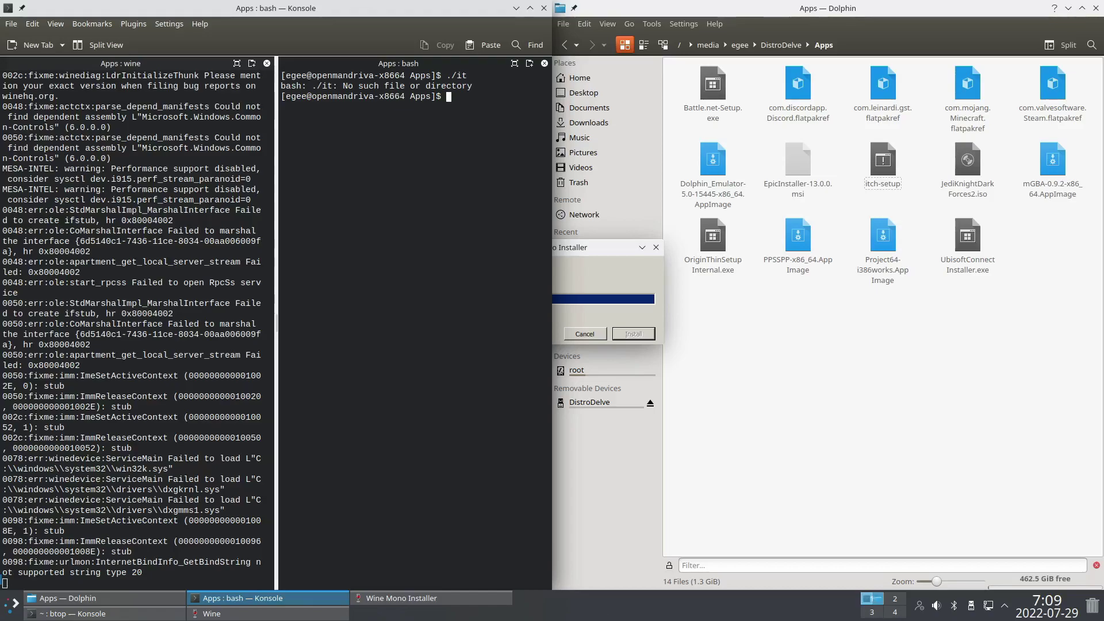
type("cgi")
type("hmod +x itch-setup")
key("Return")
type("./itch-setup")
key("Return")
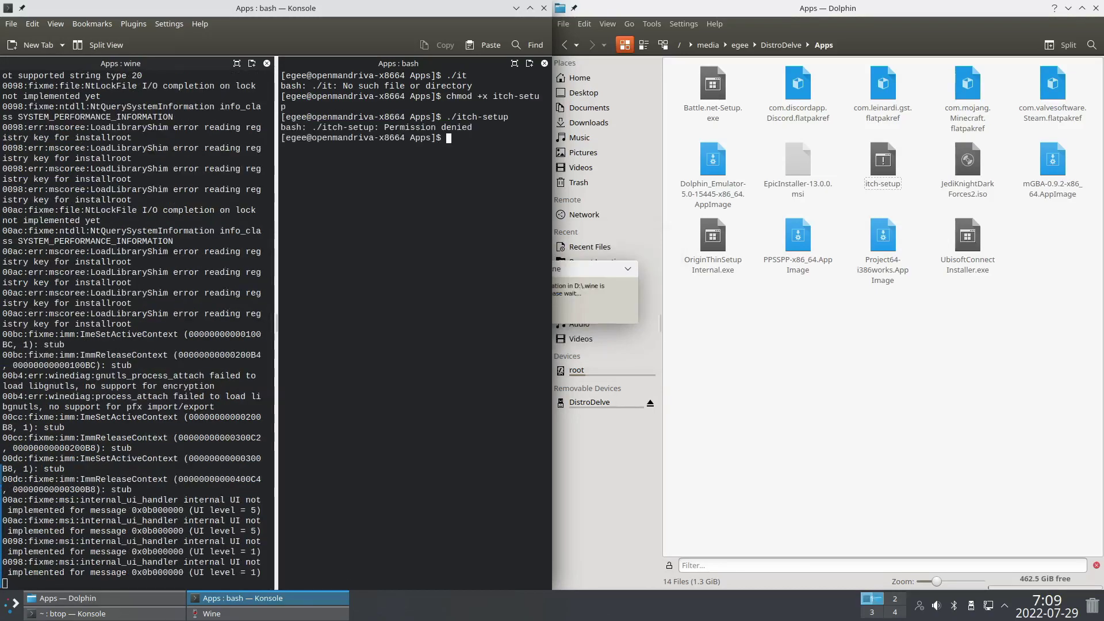
key("Up")
left_click(448, 138)
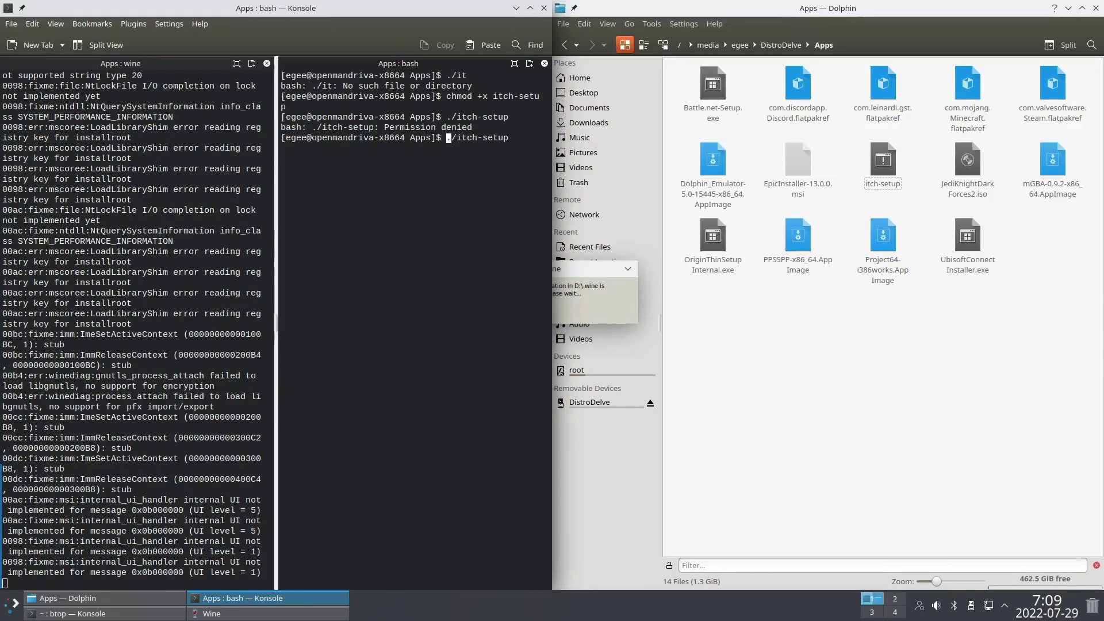
Launch itch-setup from Dolphin past the warning and continue Battle.net setup in English (US).
left_click(883, 163)
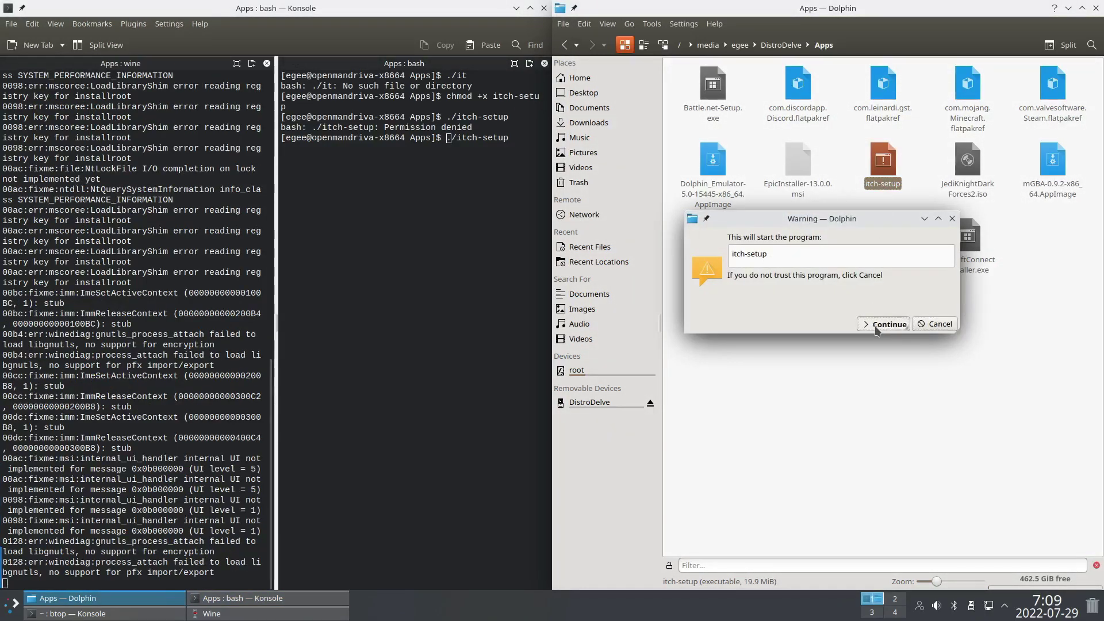
left_click(876, 325)
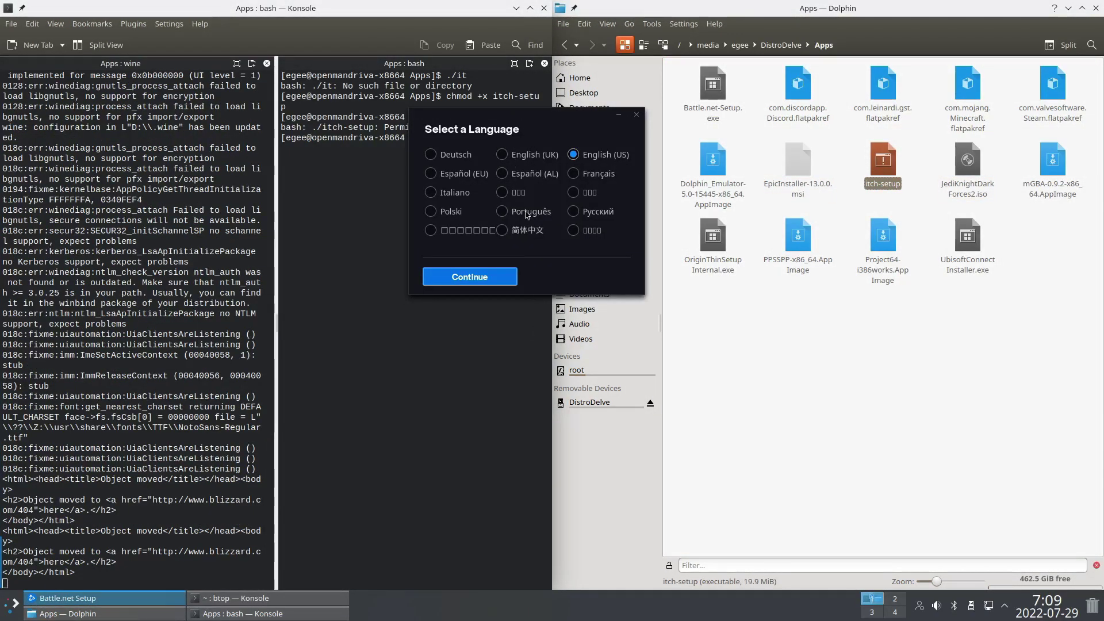
left_click(470, 277)
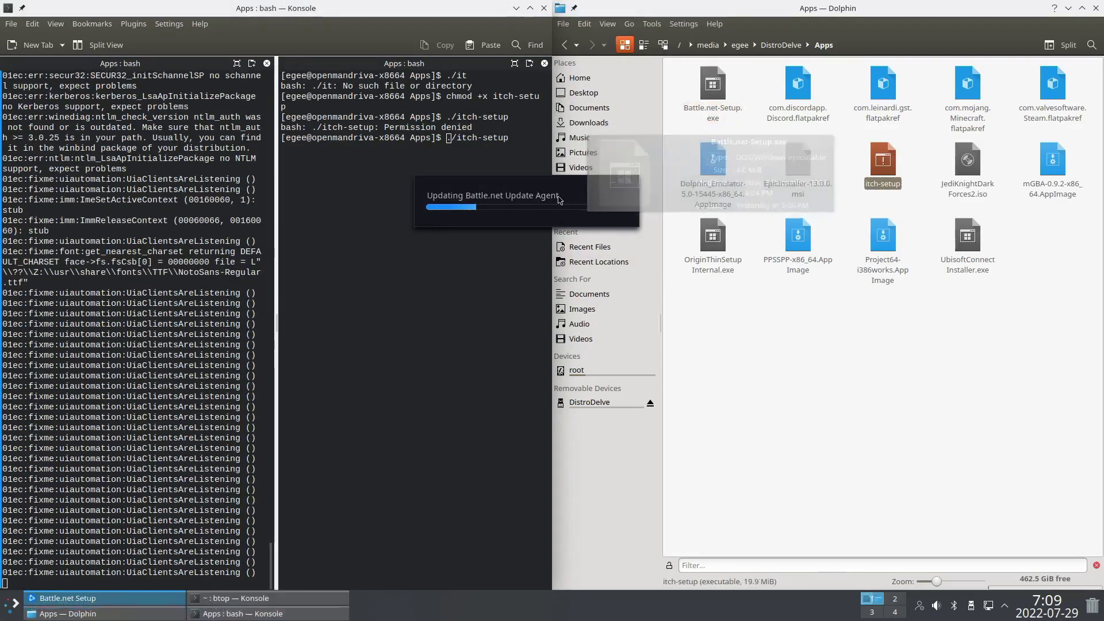
left_click(802, 353)
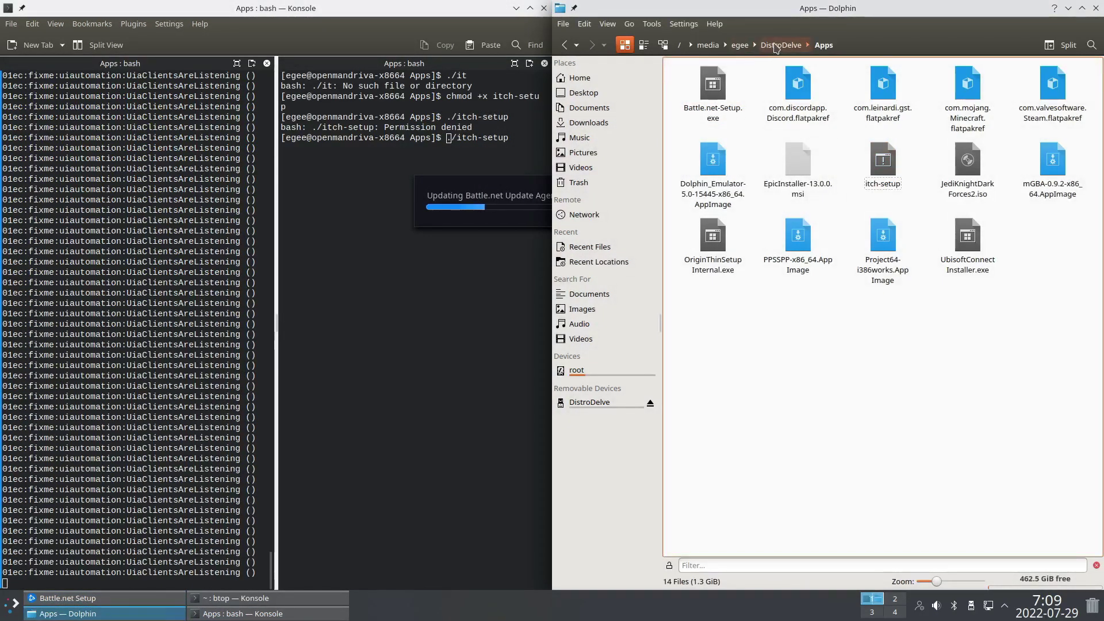
Go back to the Games folder and shorten btop's refresh interval to 1800ms.
key("alt+Left")
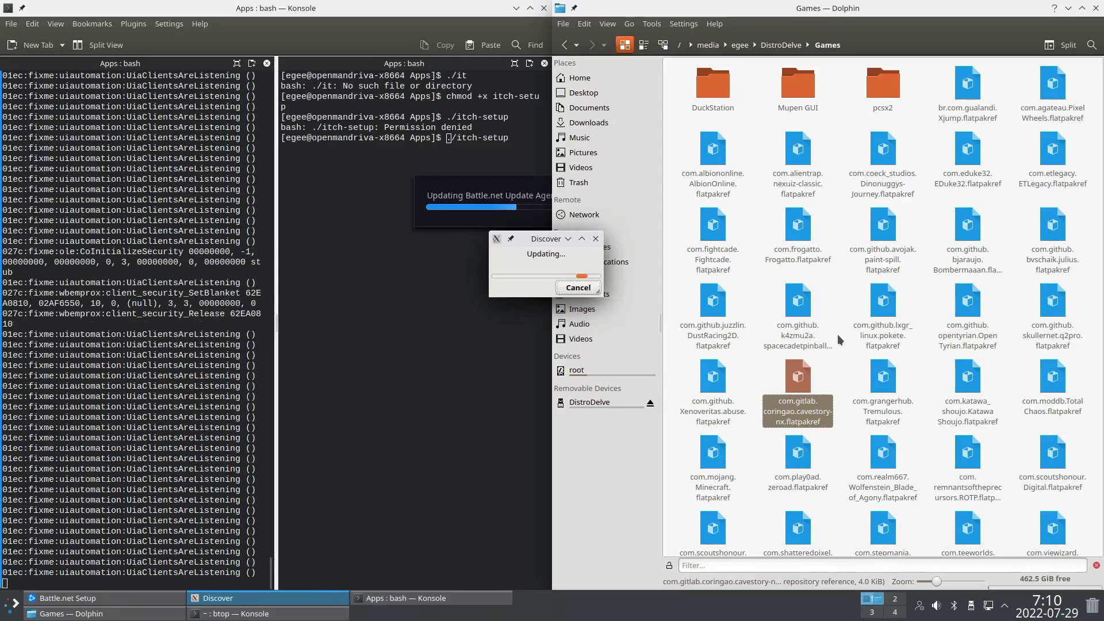
left_click(210, 615)
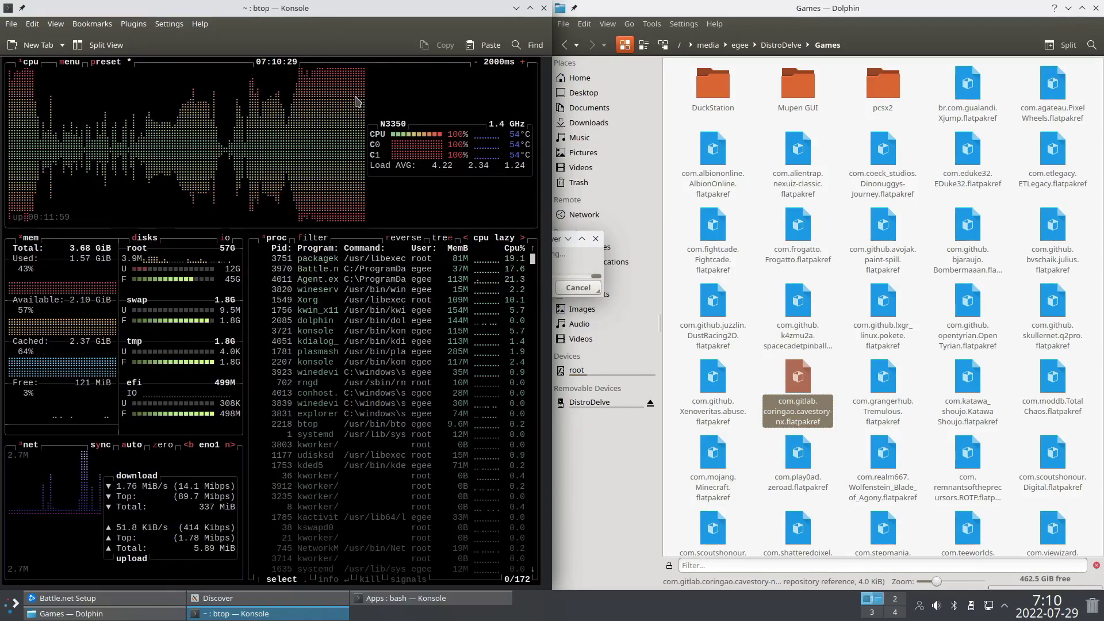
key("minus")
key("minus")
key("minus")
key("minus")
key("minus")
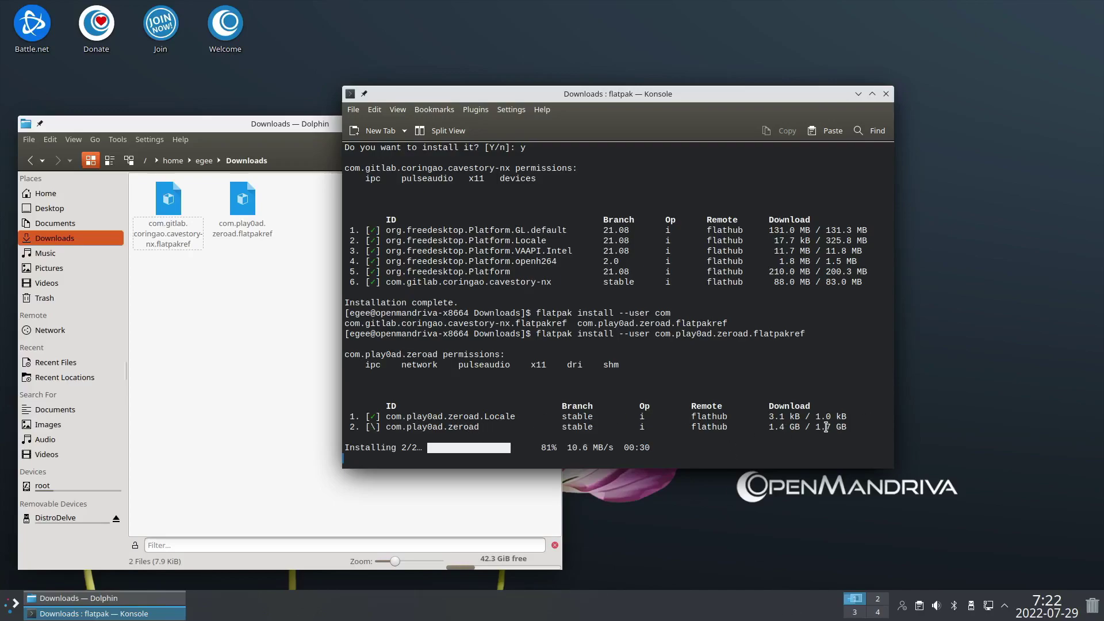
Start a Bluetooth new-device search from the tray, then close it.
left_click(954, 607)
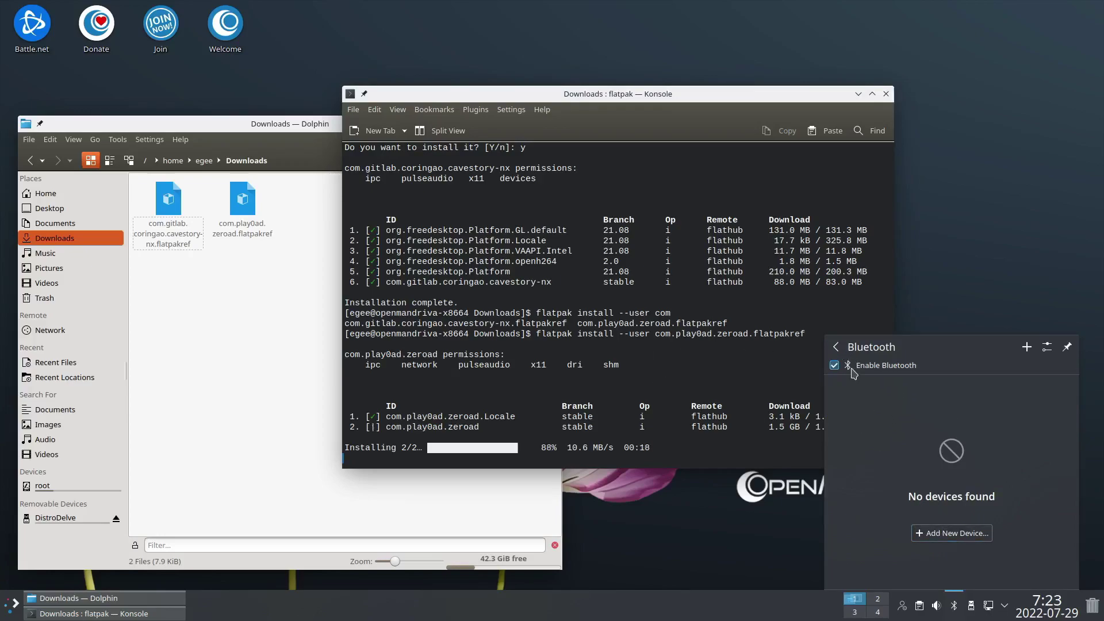
left_click(943, 535)
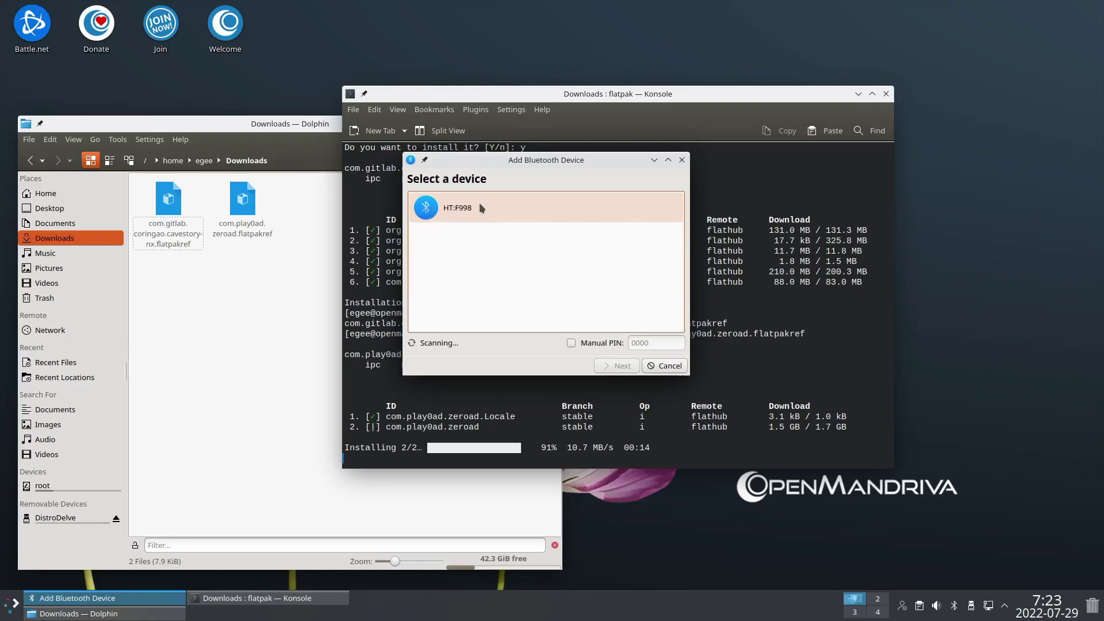
left_click(682, 161)
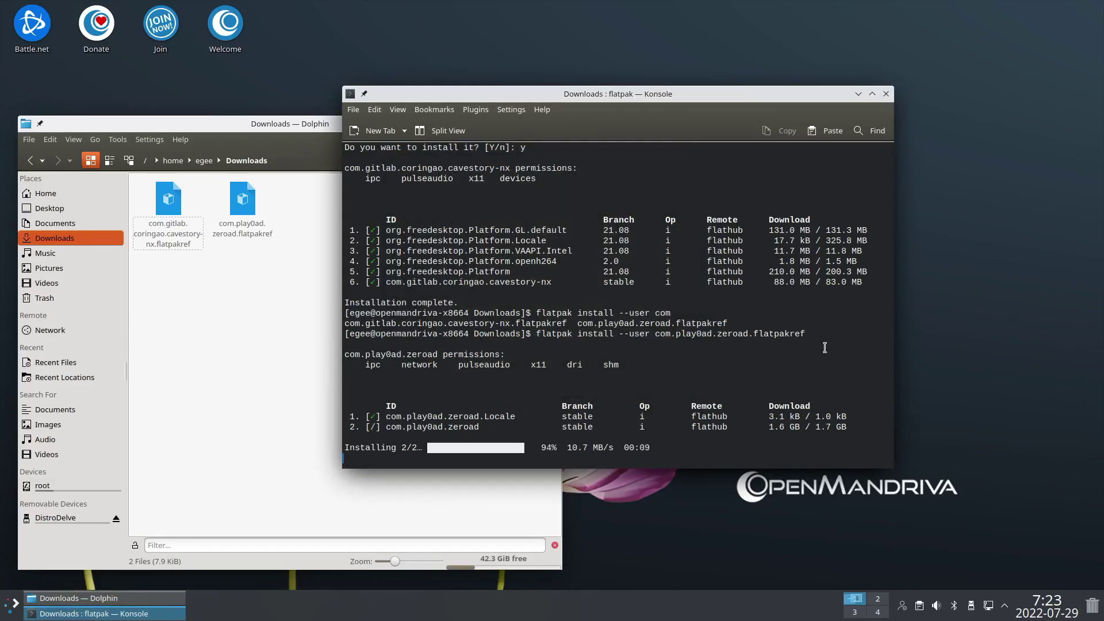
Toggle Night Color off and on twice, leave it on, and open the launcher.
left_click(1007, 605)
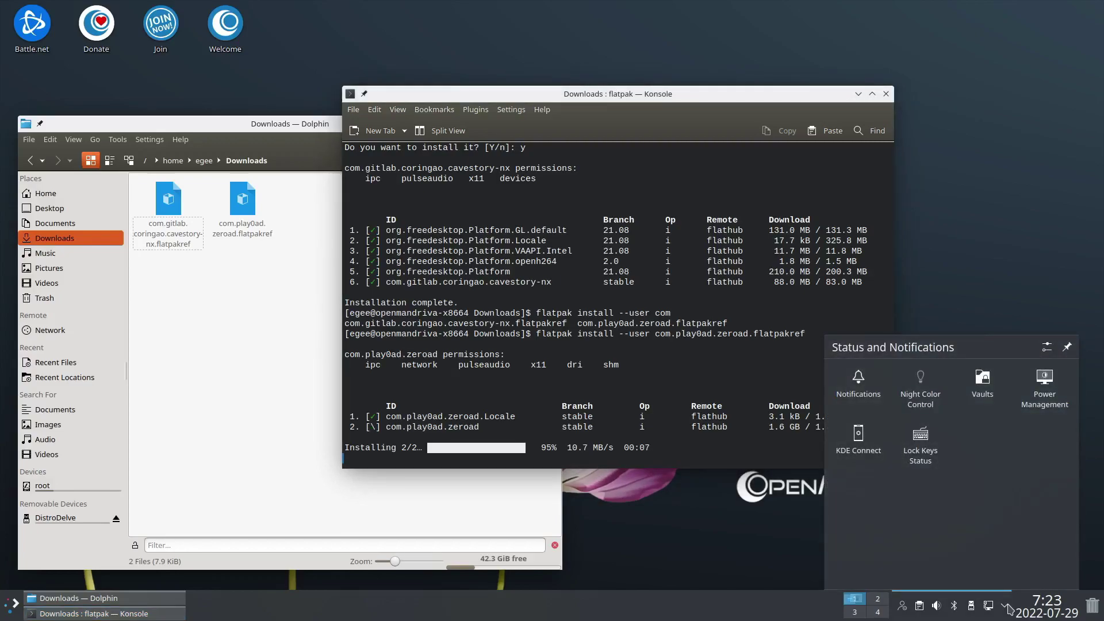
left_click(920, 384)
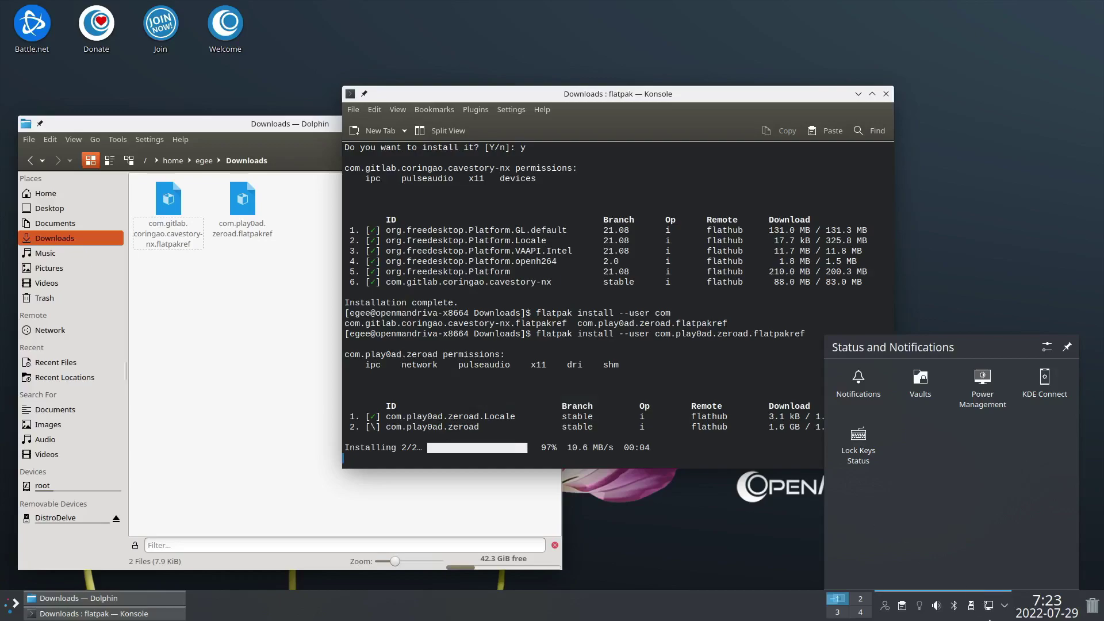
left_click(919, 606)
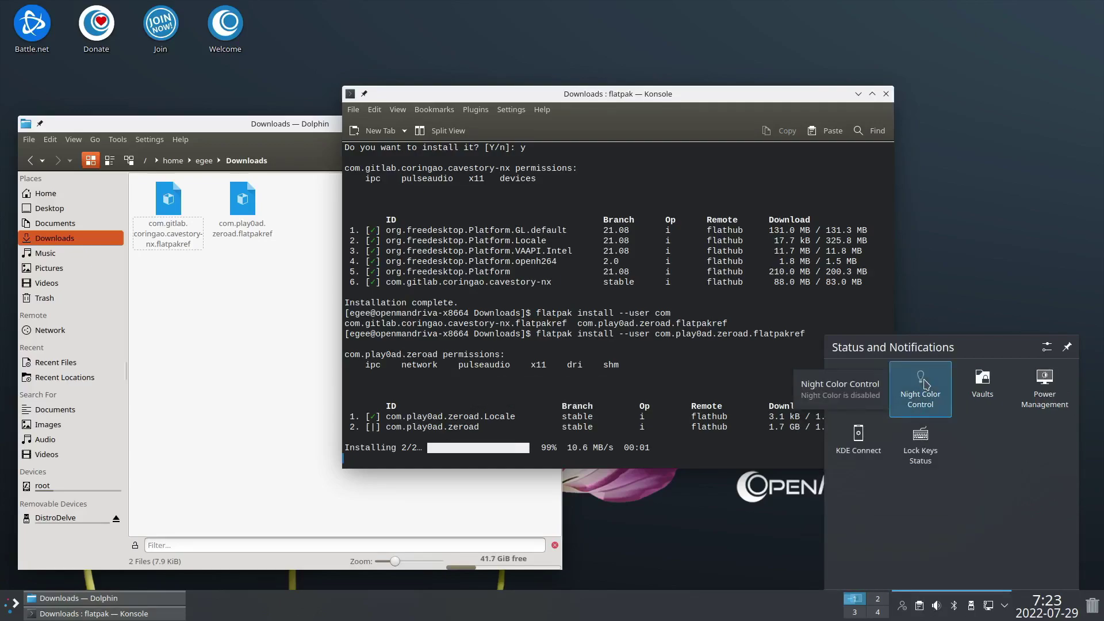
left_click(919, 397)
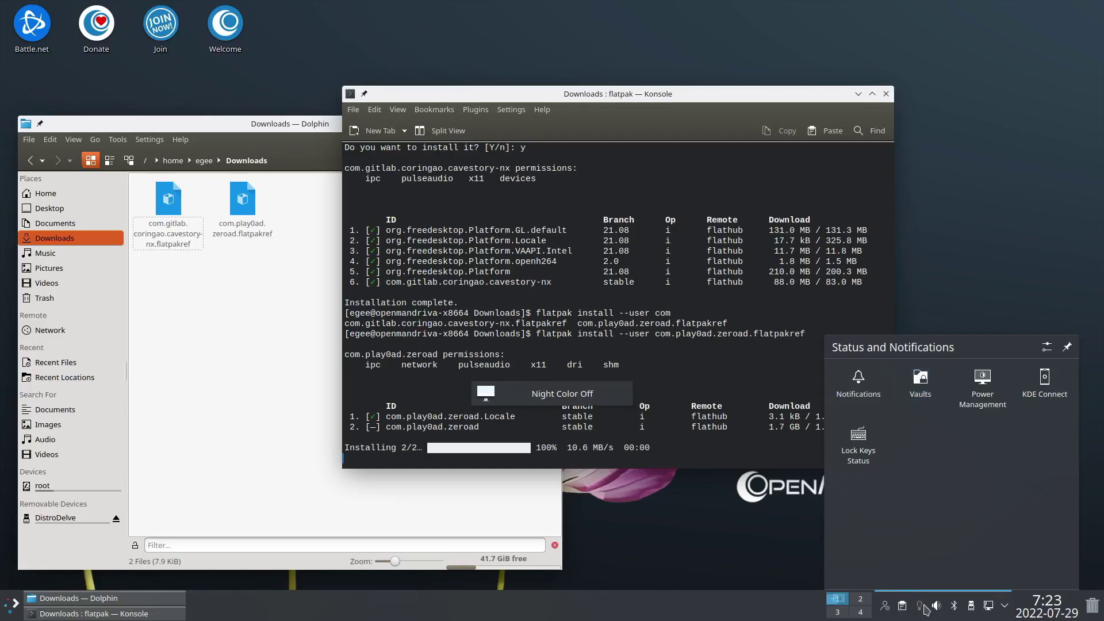
left_click(923, 607)
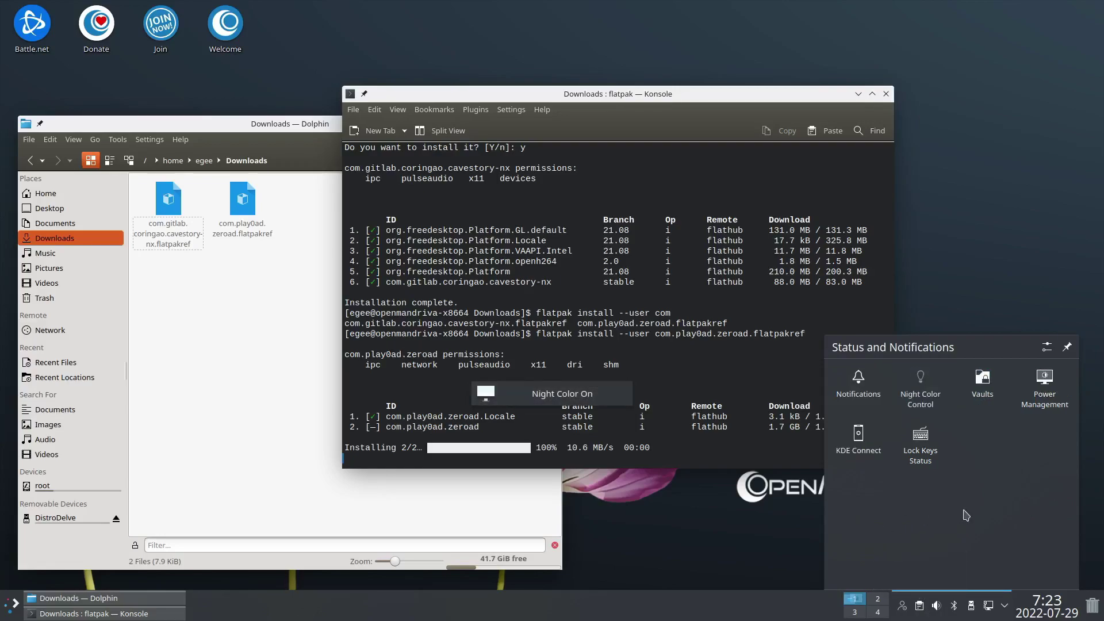
left_click(7, 613)
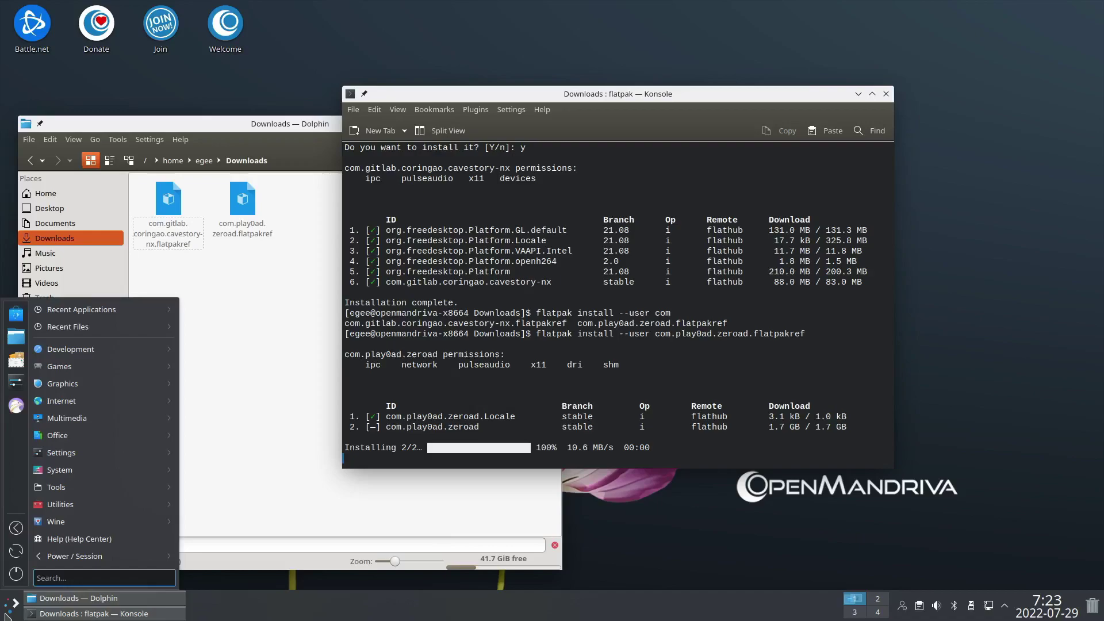
Launch OBS Studio and apply recording-only auto-configuration: 1920x1080 base, 426x240 output, 30 FPS.
type("obs")
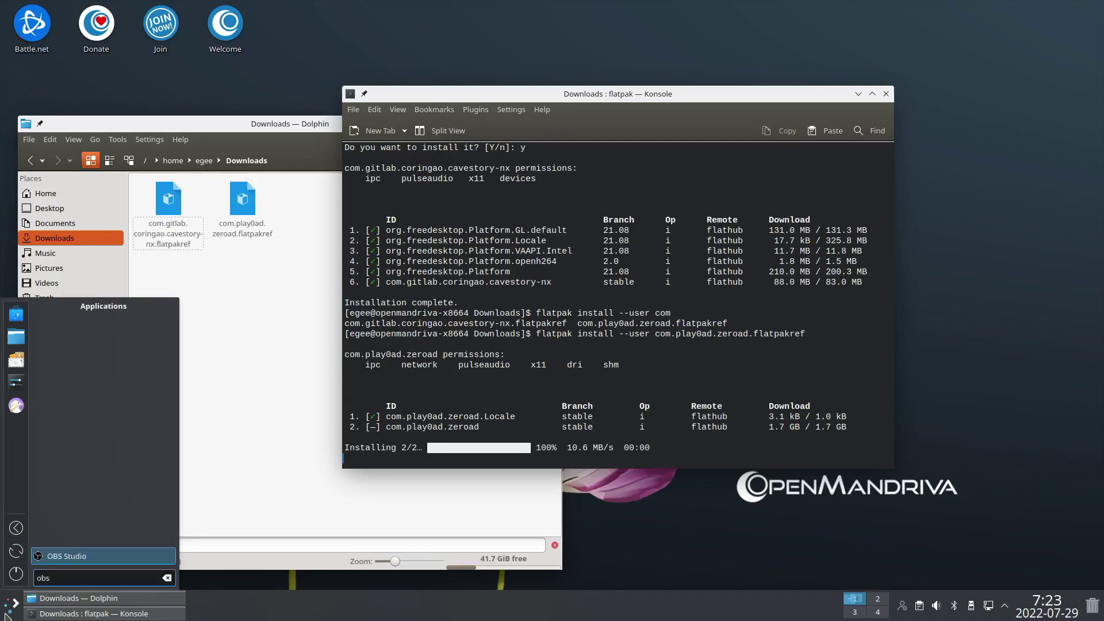
key("Return")
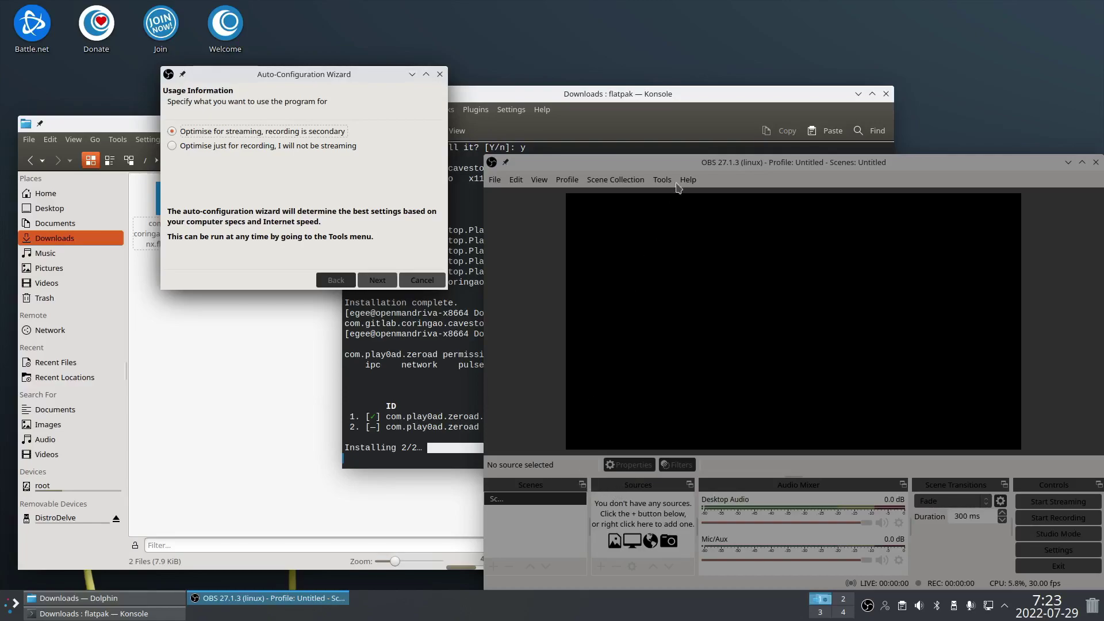
left_click(241, 146)
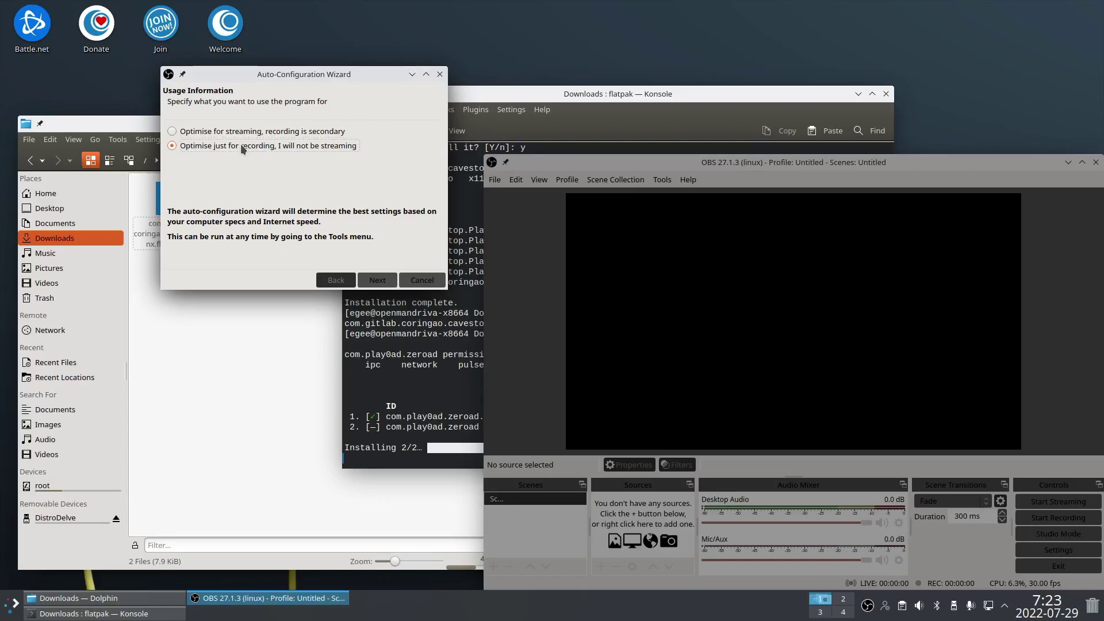
left_click(376, 281)
left_click(377, 280)
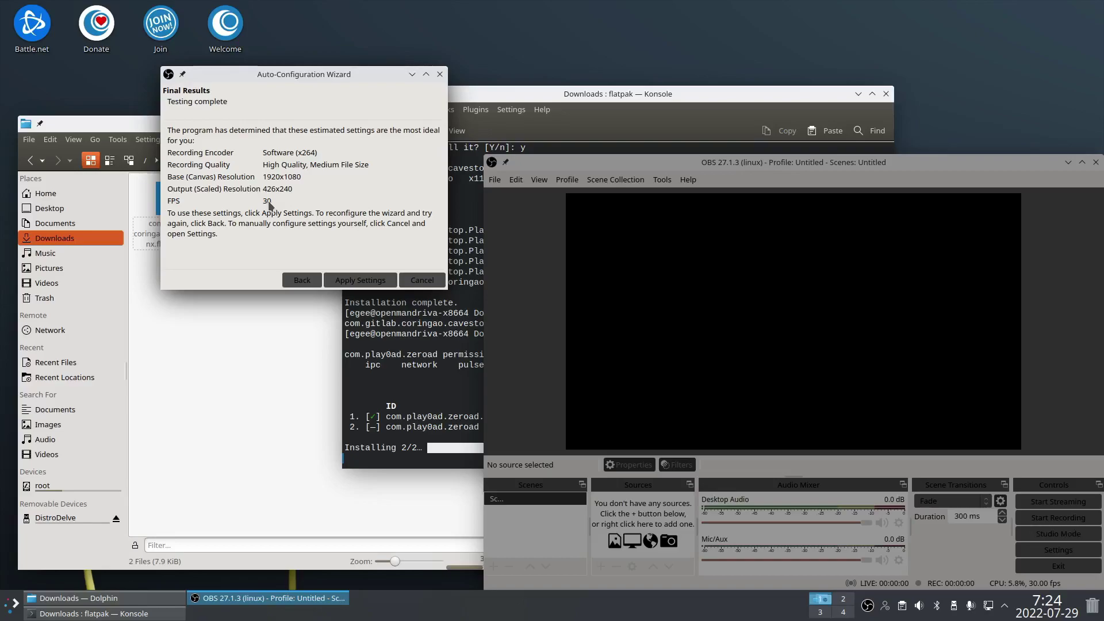
left_click(361, 278)
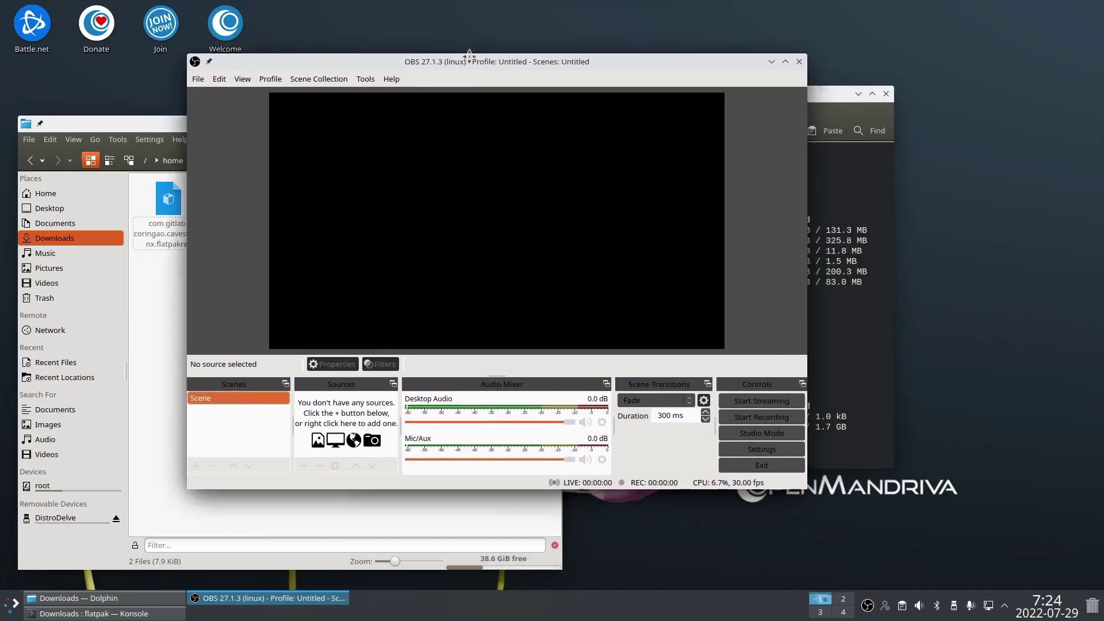
Add a Screen Capture (XSHM) source with its default properties.
left_click(778, 429)
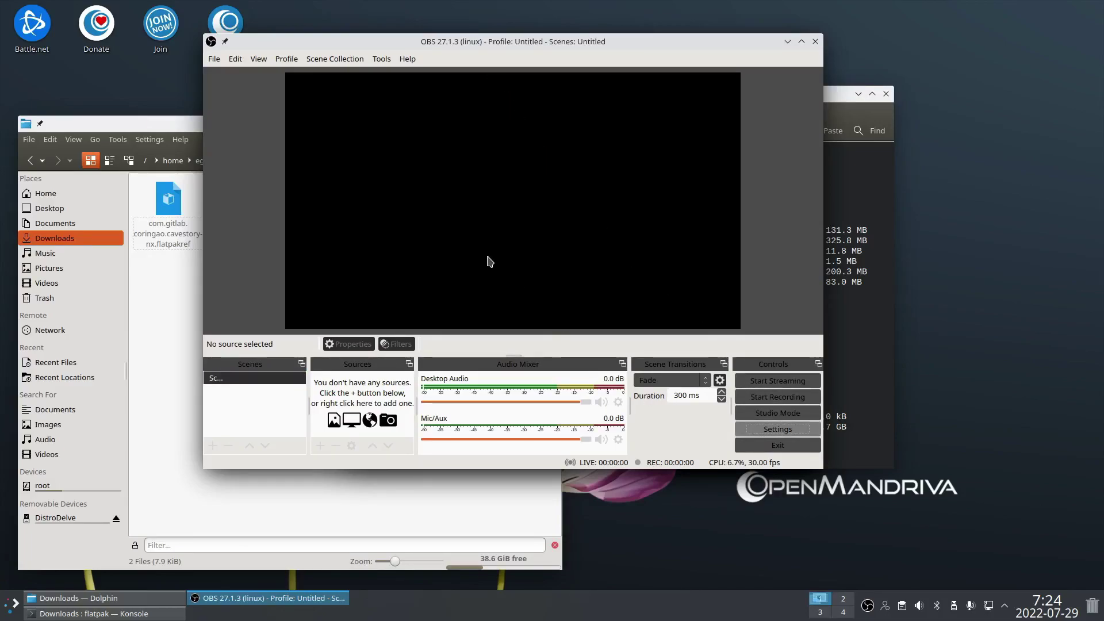
left_click(320, 446)
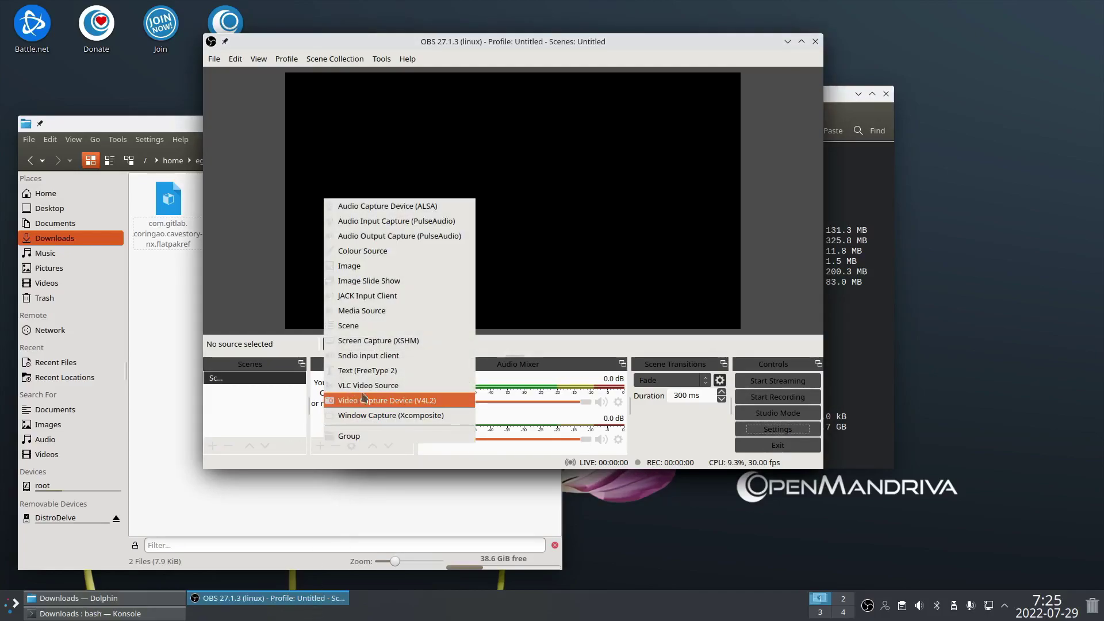
left_click(389, 341)
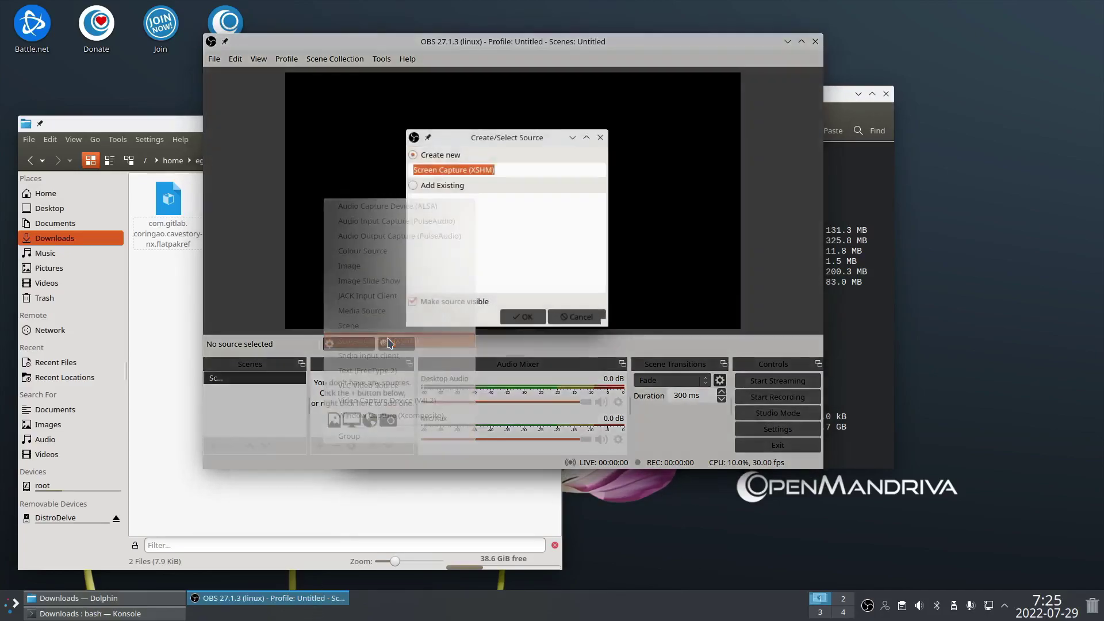
left_click(522, 317)
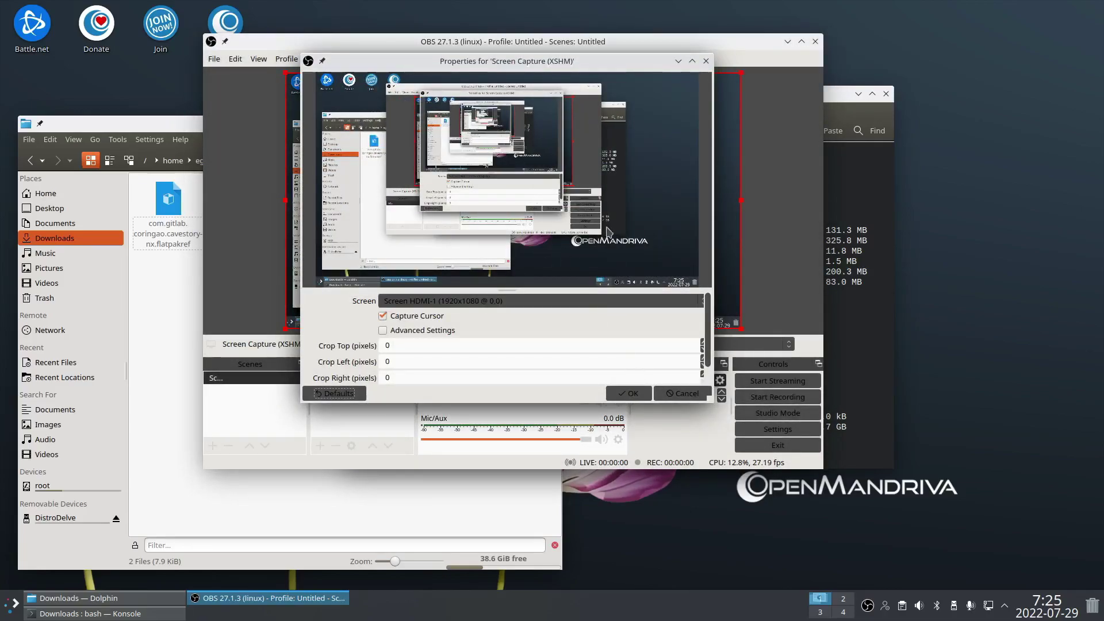
left_click(635, 396)
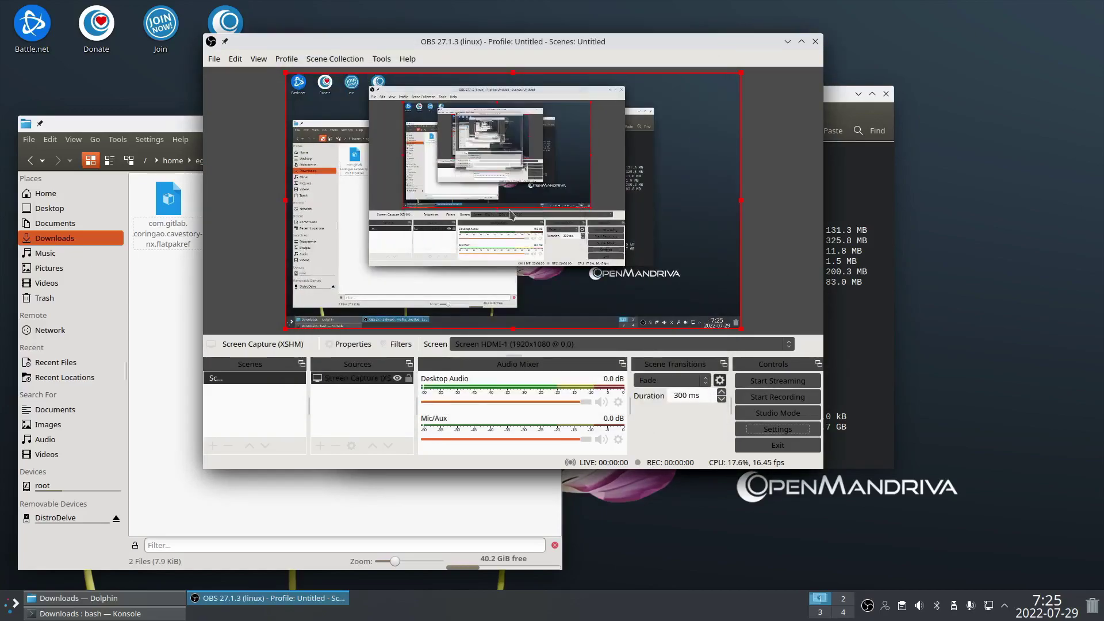
Disable the preview and start recording.
right_click(578, 146)
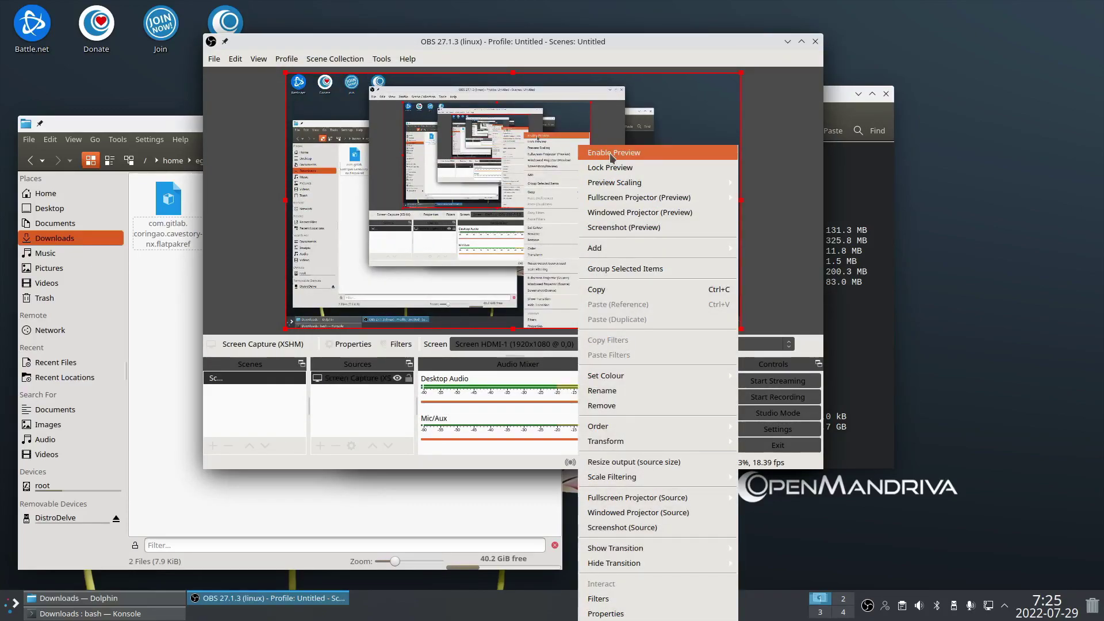
left_click(609, 152)
left_click(773, 398)
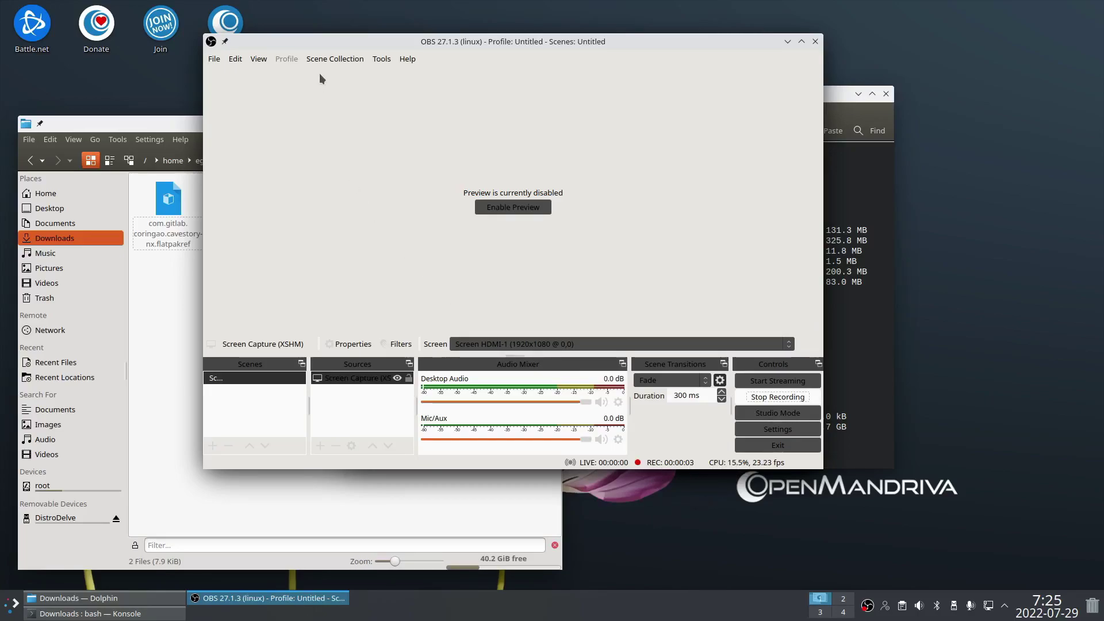
Show the Stats window from the View menu and move it to the upper left.
left_click(258, 58)
left_click(258, 59)
left_click(259, 60)
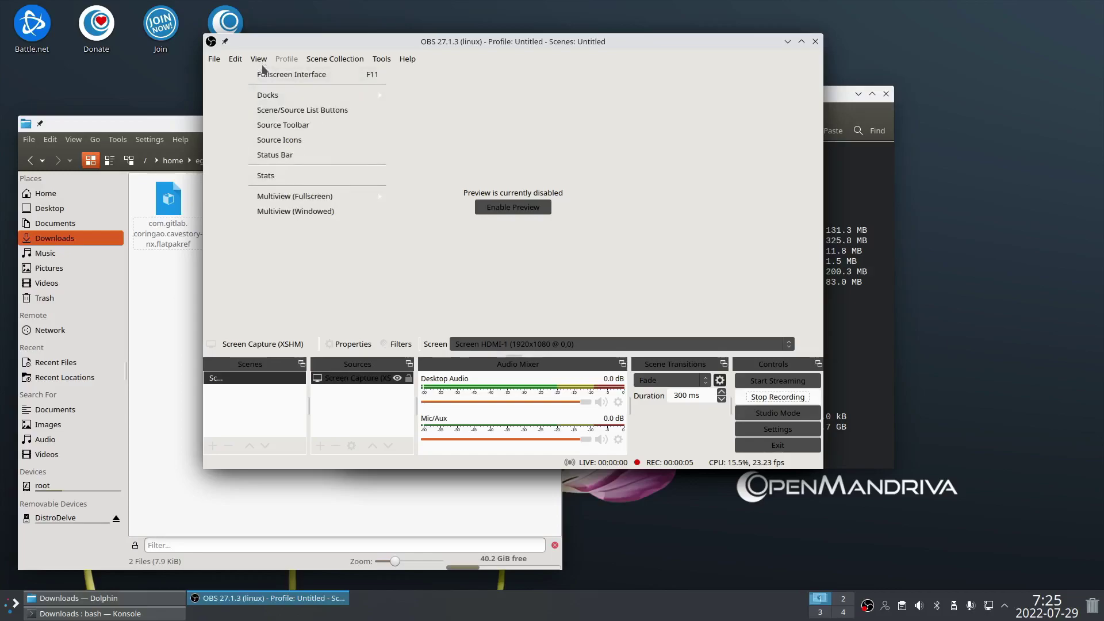
left_click(291, 171)
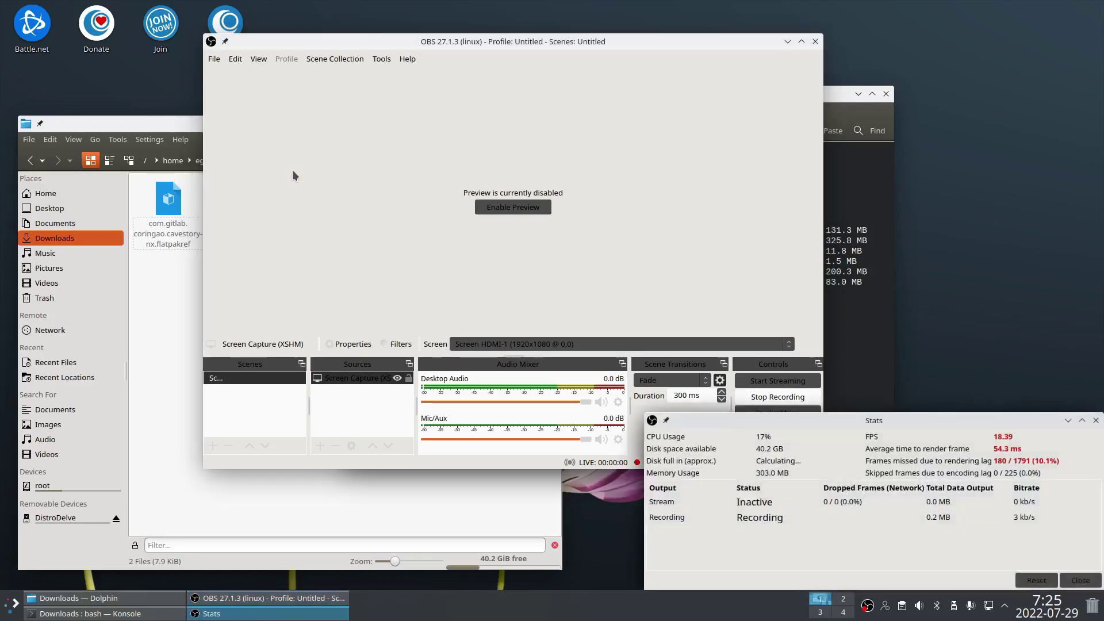
left_click_drag(751, 424, 186, 116)
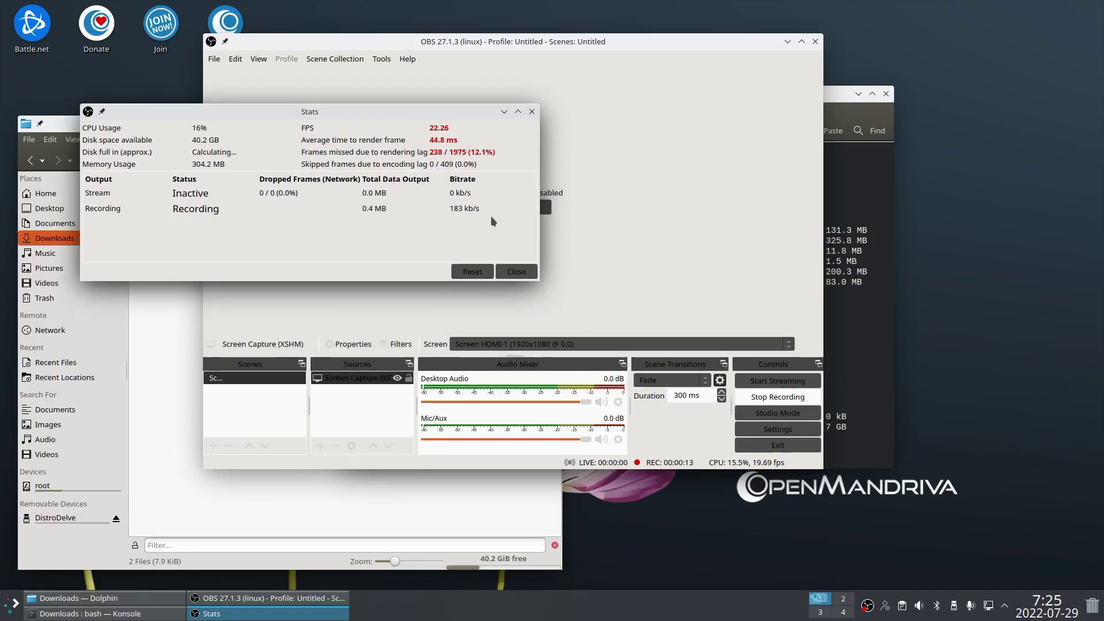
Check Settings without changes, close Stats, and stop the recording.
left_click(774, 429)
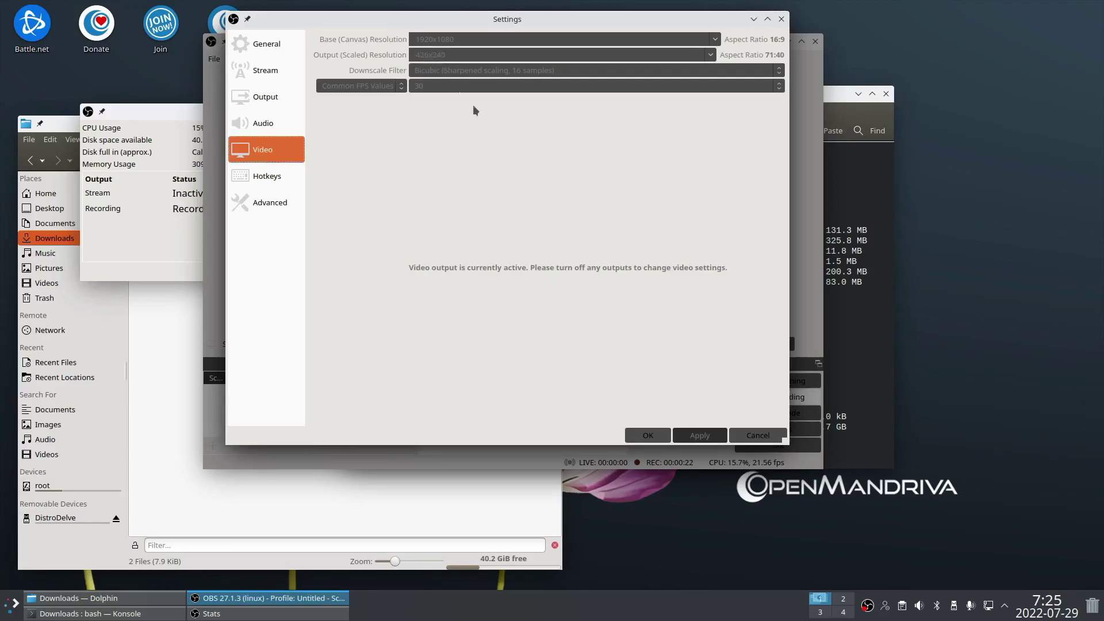
left_click(757, 436)
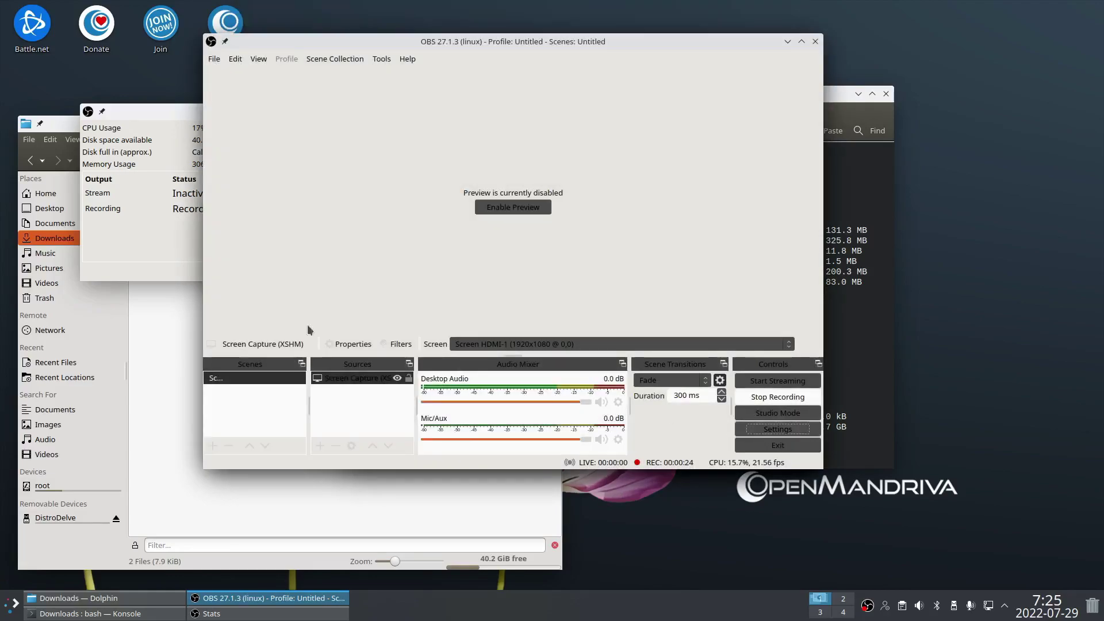
left_click(141, 109)
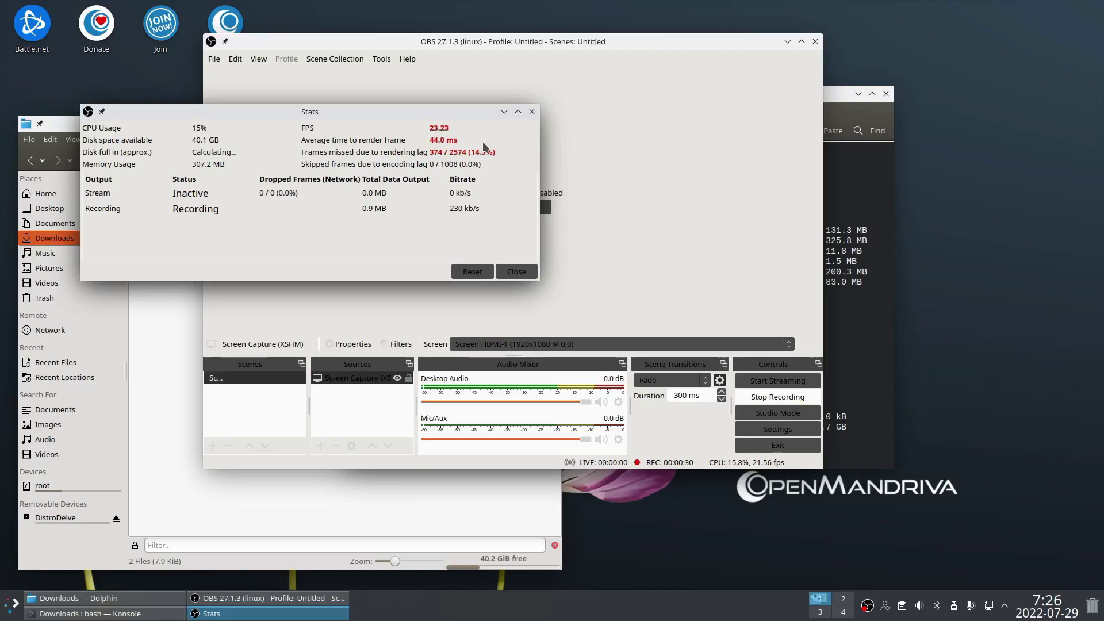
left_click(514, 271)
left_click(760, 398)
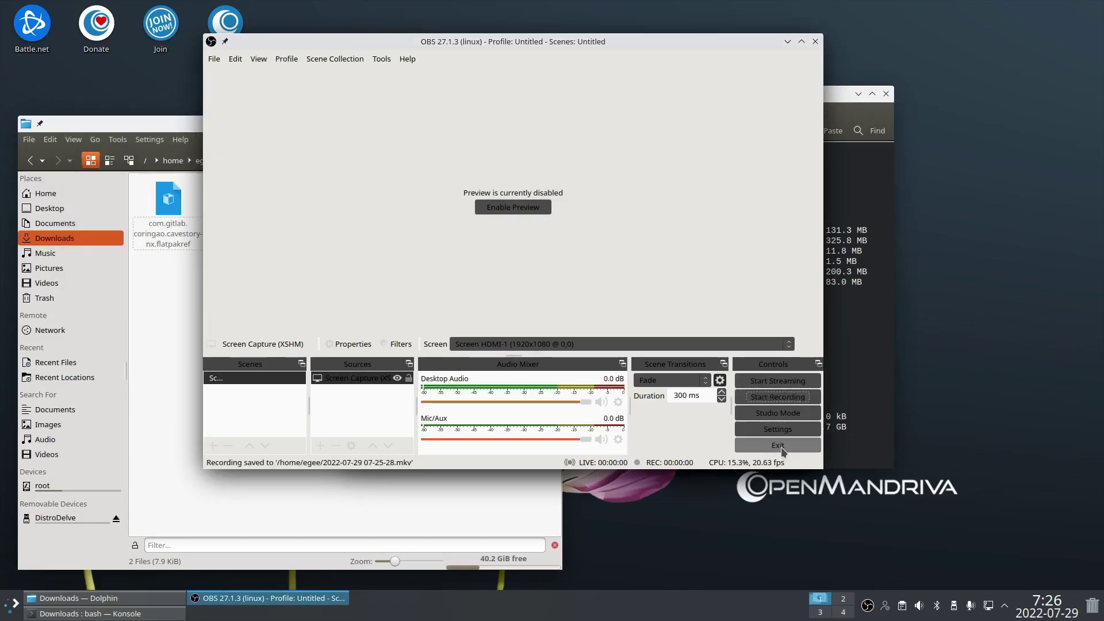
Quit OBS Studio and close the Dolphin file manager.
left_click(783, 446)
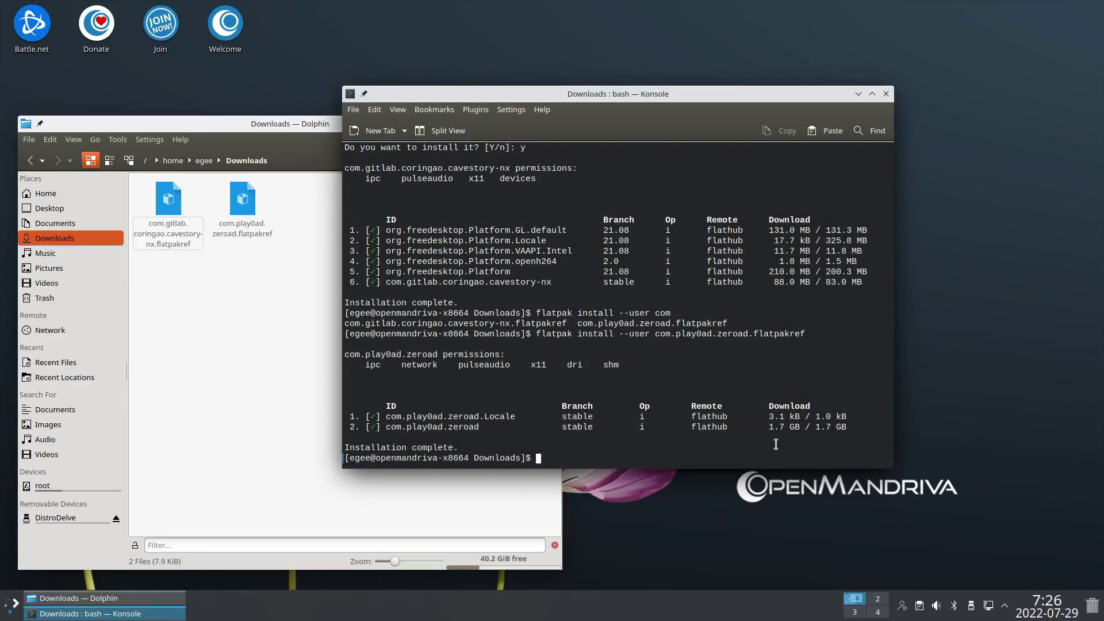
left_click(297, 354)
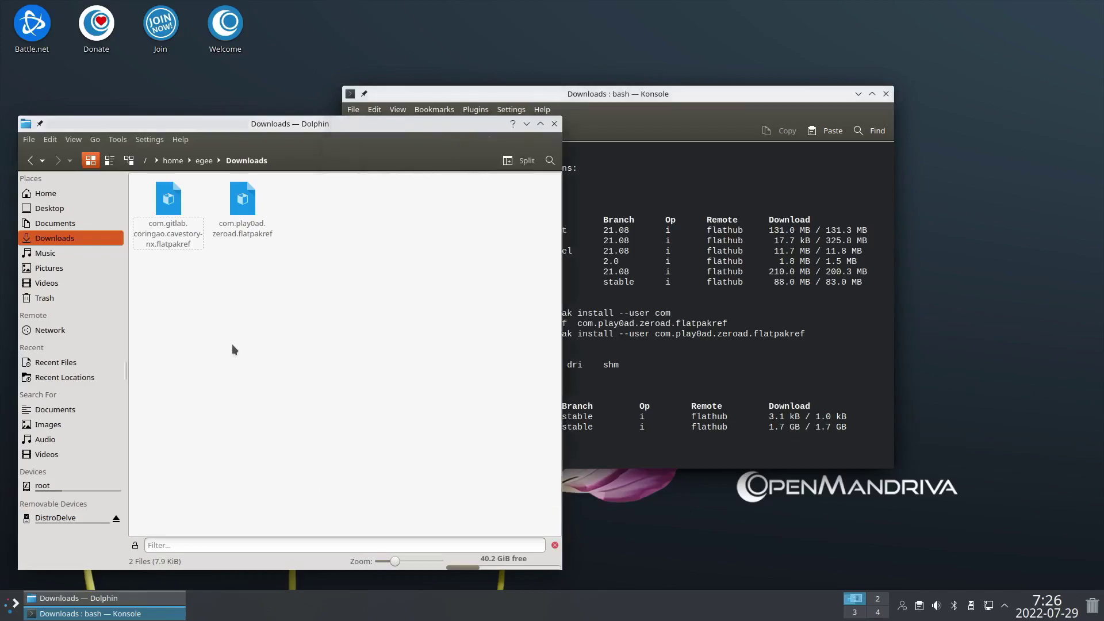
left_click(556, 124)
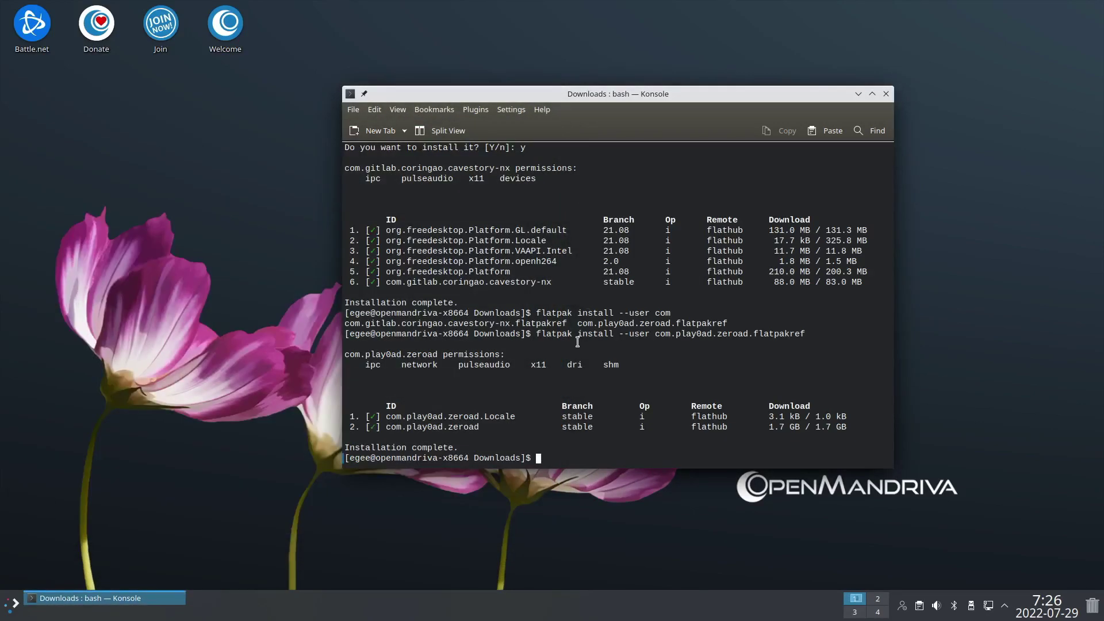
Launch Print Settings, browse the Brother HL-L3290CDW network printers, cancel, and close it.
left_click(11, 612)
type("print")
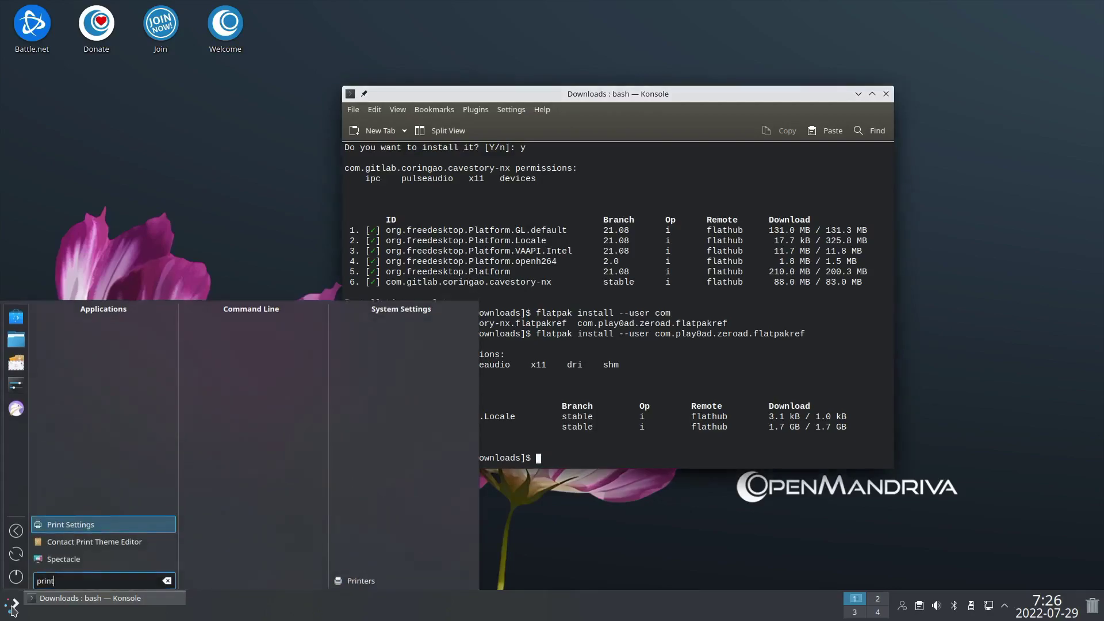
key("Return")
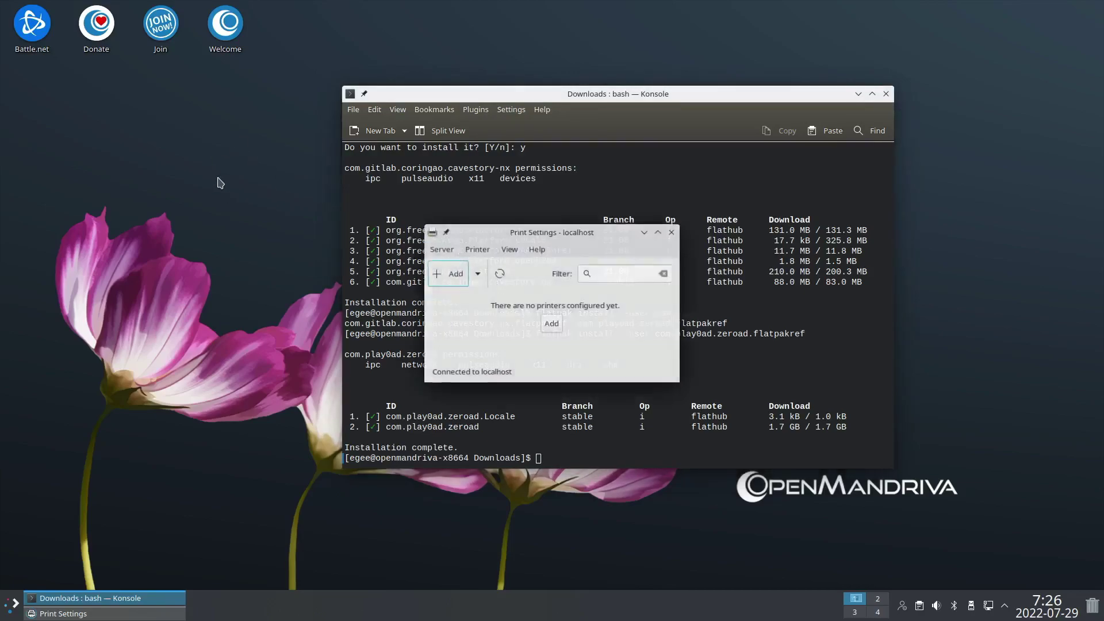
left_click(453, 274)
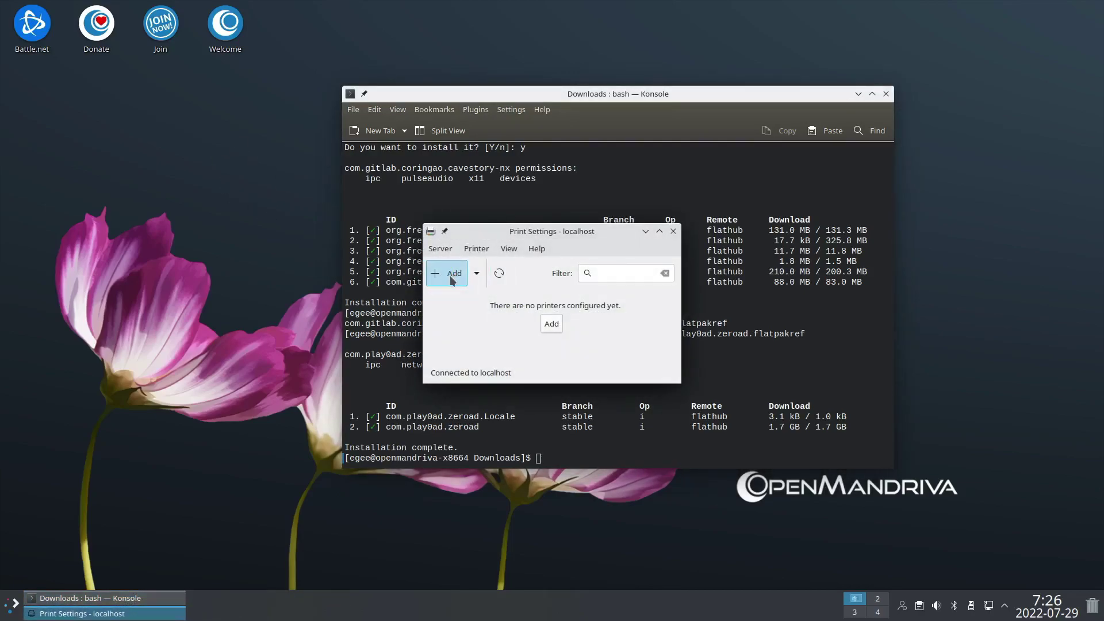
left_click(375, 265)
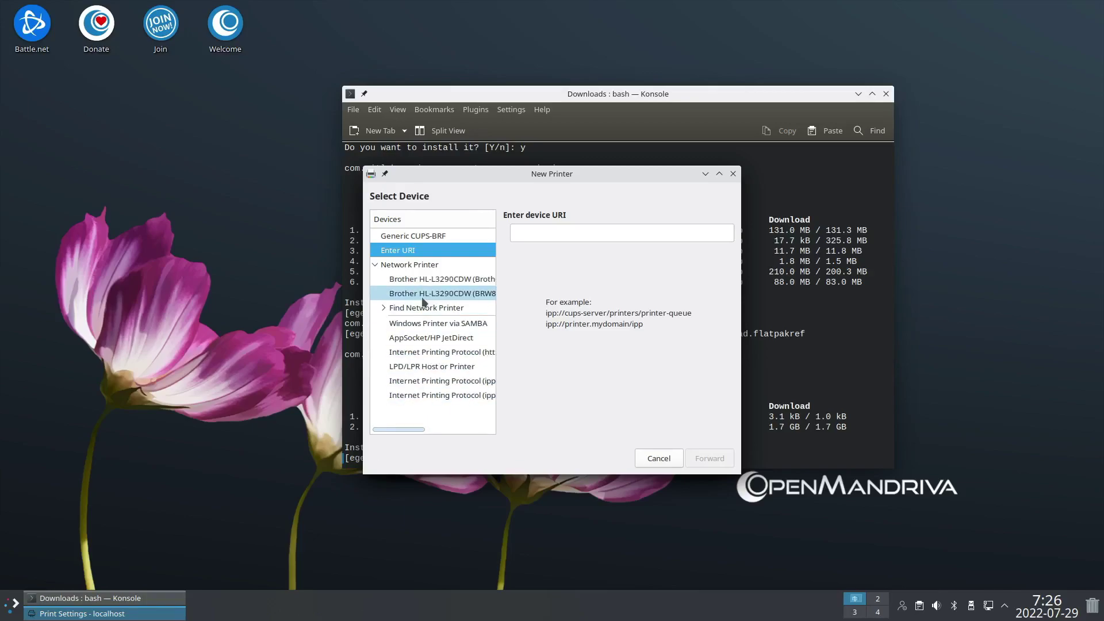
left_click(417, 282)
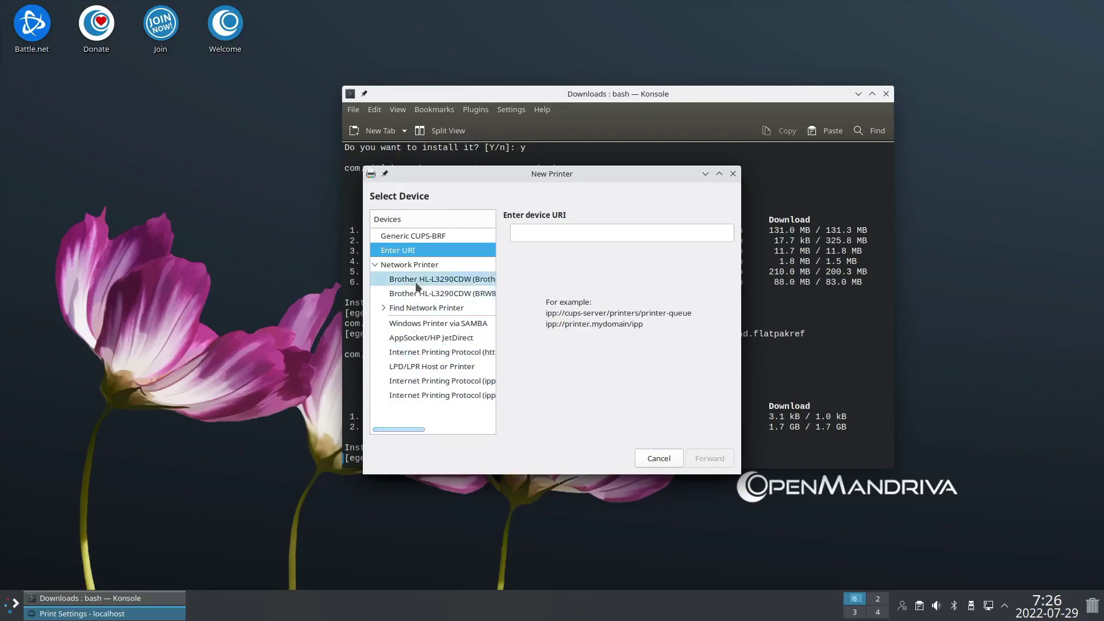
left_click(406, 290)
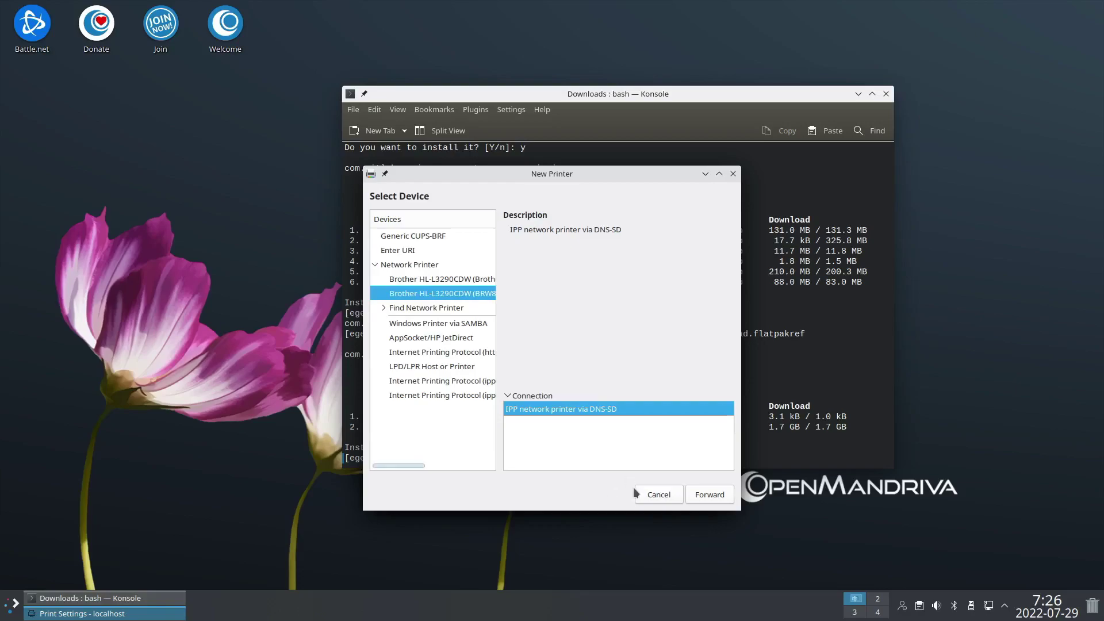
left_click(655, 494)
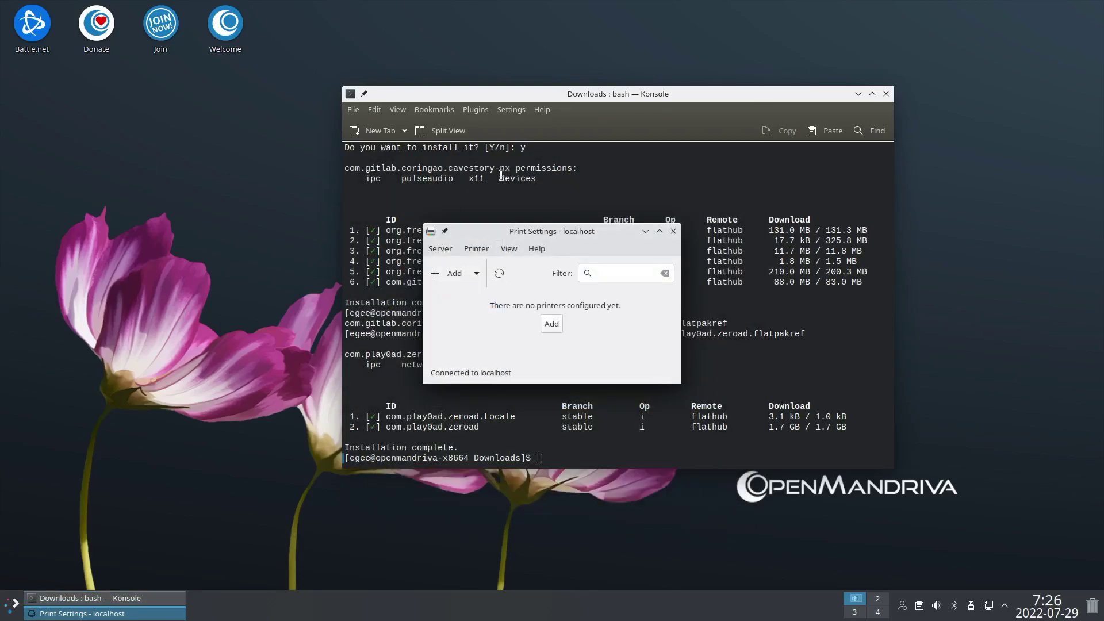
left_click(674, 231)
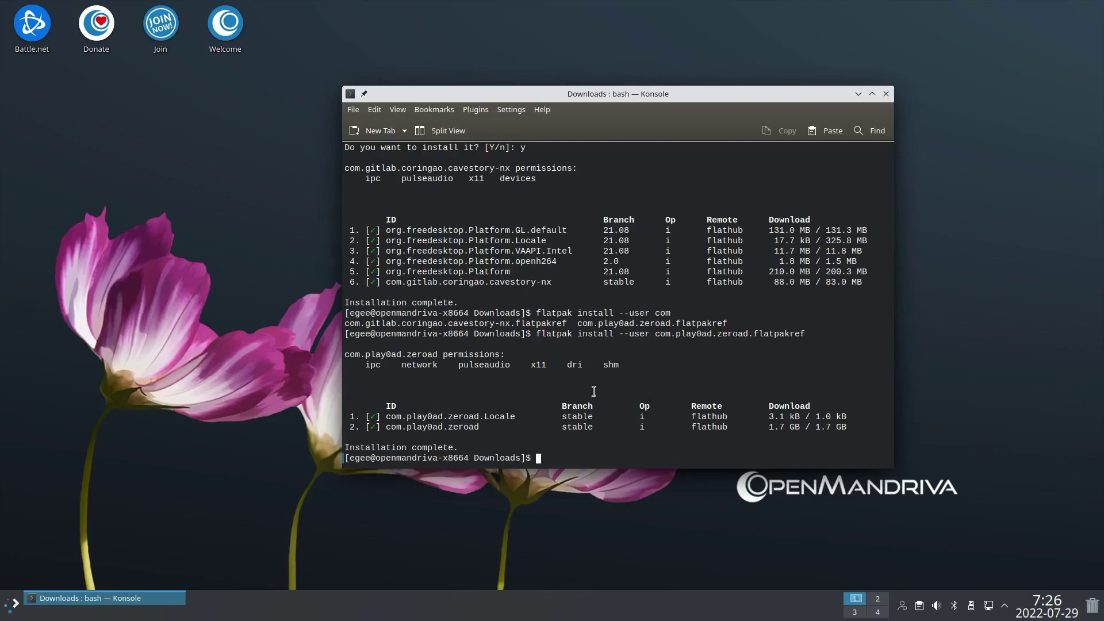
Launch Cave Story NX from the launcher and drag its window over the flower wallpaper.
left_click(13, 604)
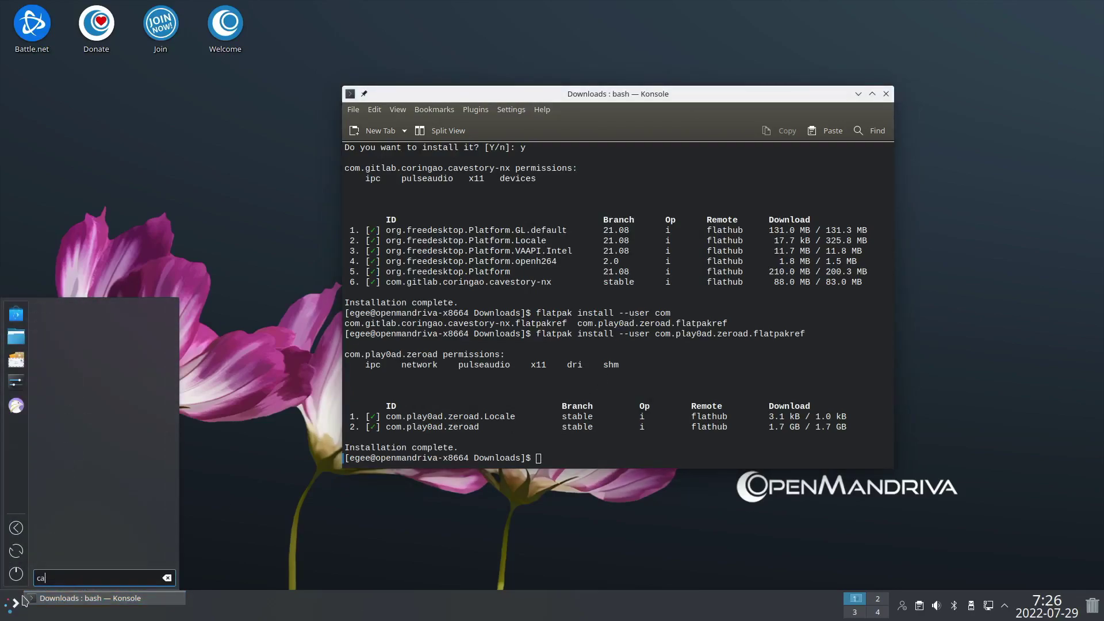
left_click(69, 311)
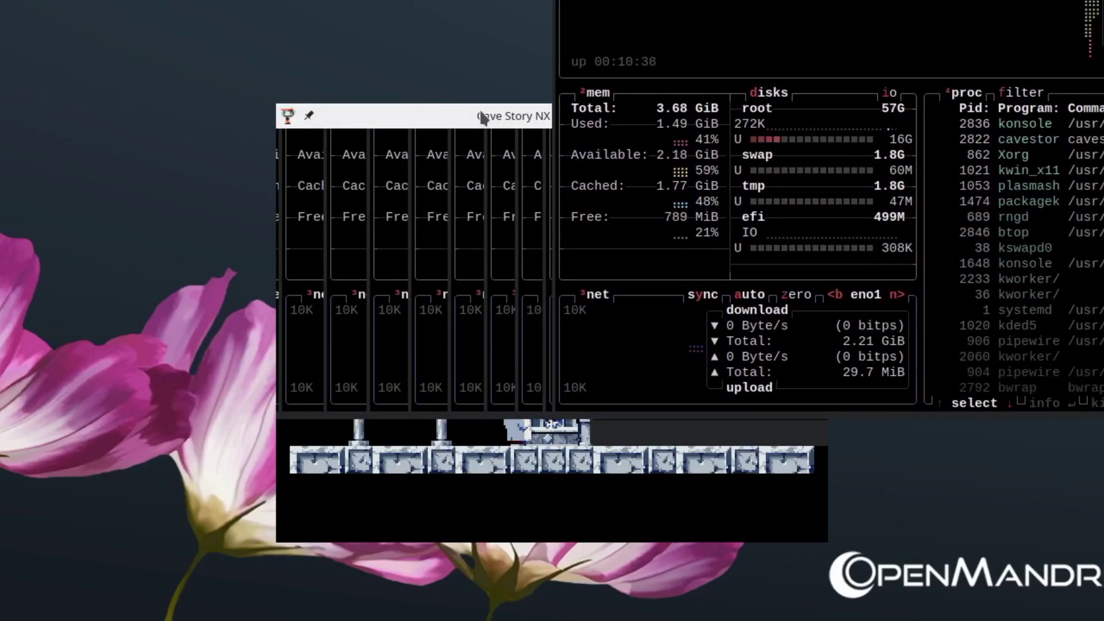
left_click_drag(485, 113, 3, 98)
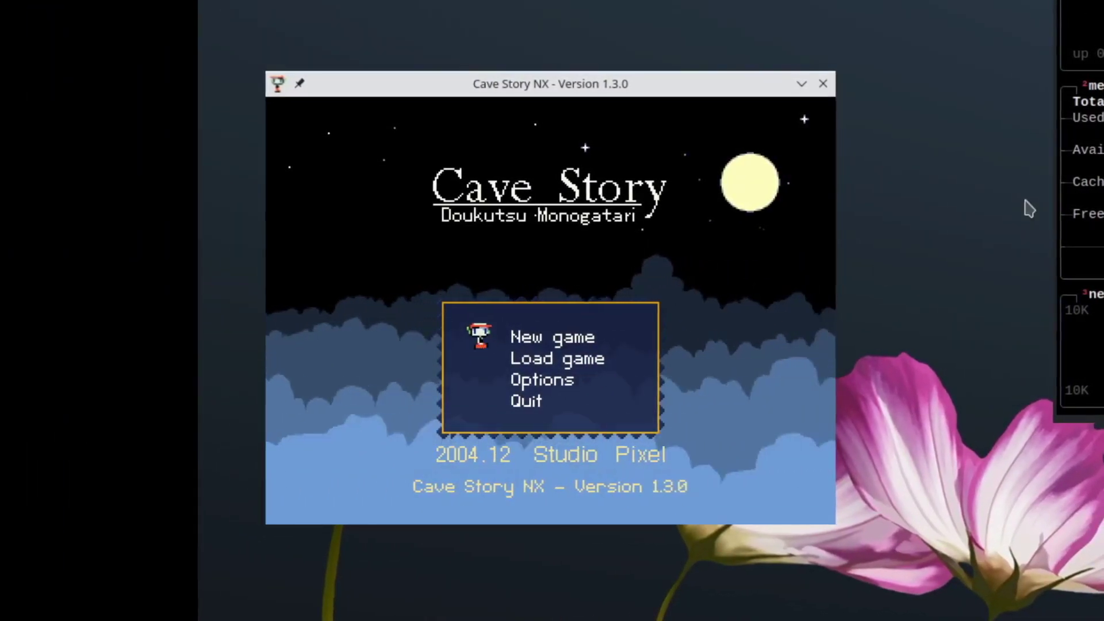
left_click_drag(698, 83, 911, 60)
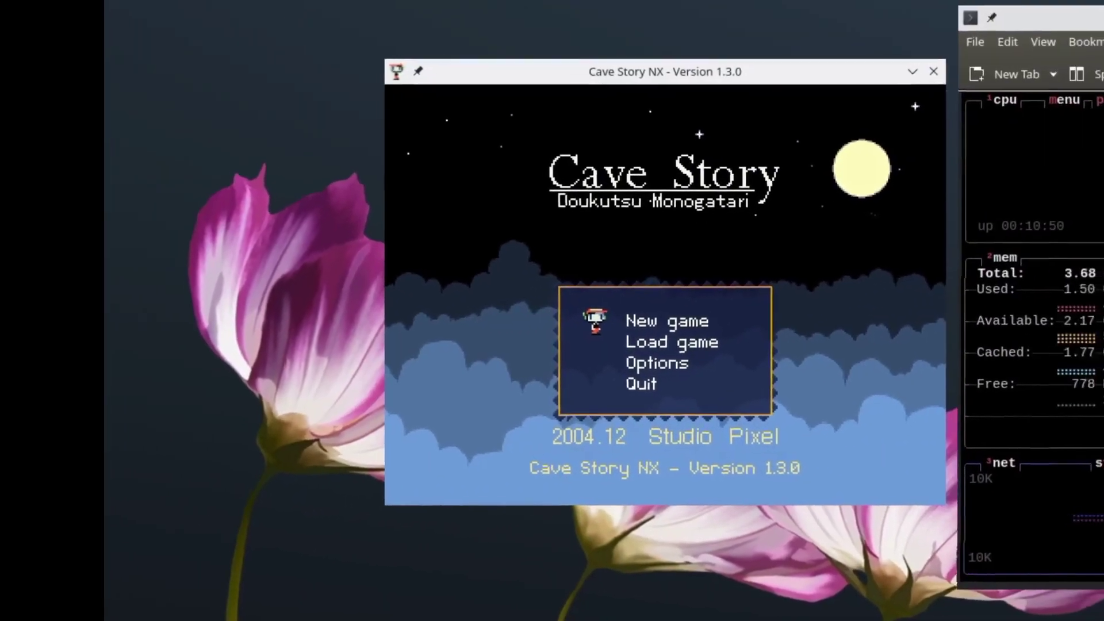